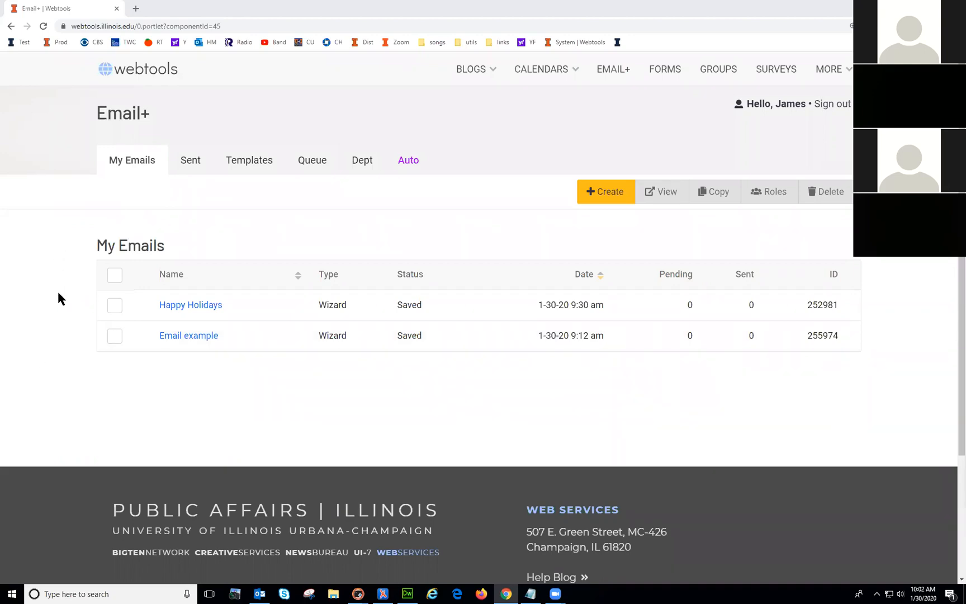
Step: Show the list of emails already sent
click(191, 163)
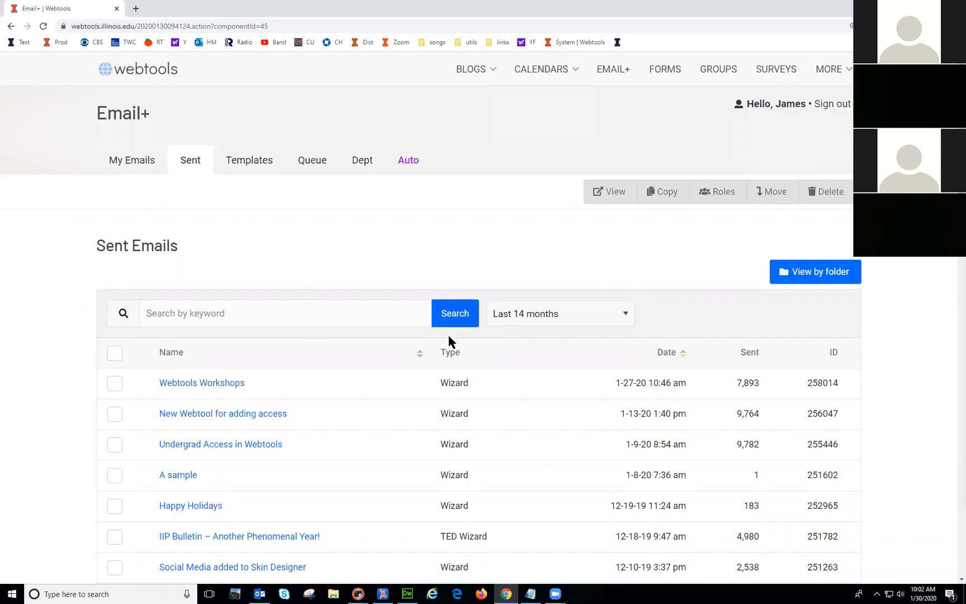
scroll(448, 342, down, 6)
scroll(436, 379, up, 6)
Step: Group sent emails by folder, collapse and re-expand Root, return to the full list, then open Templates
click(815, 274)
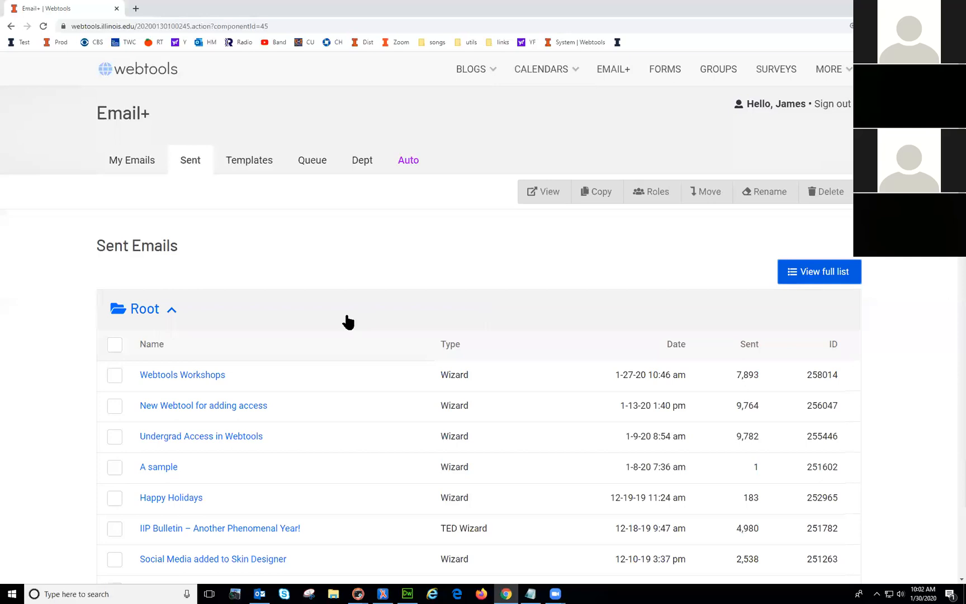
click(162, 314)
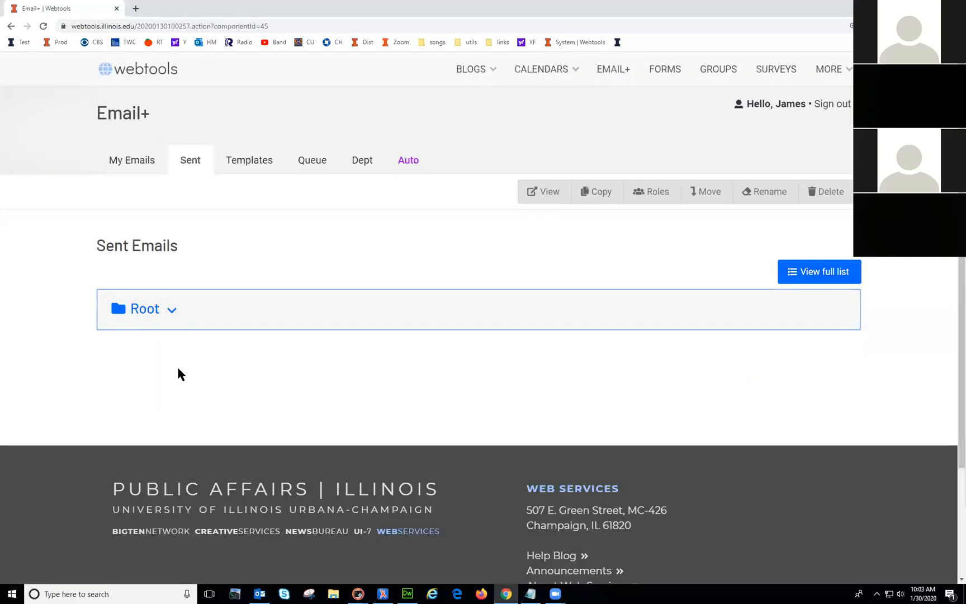
click(144, 309)
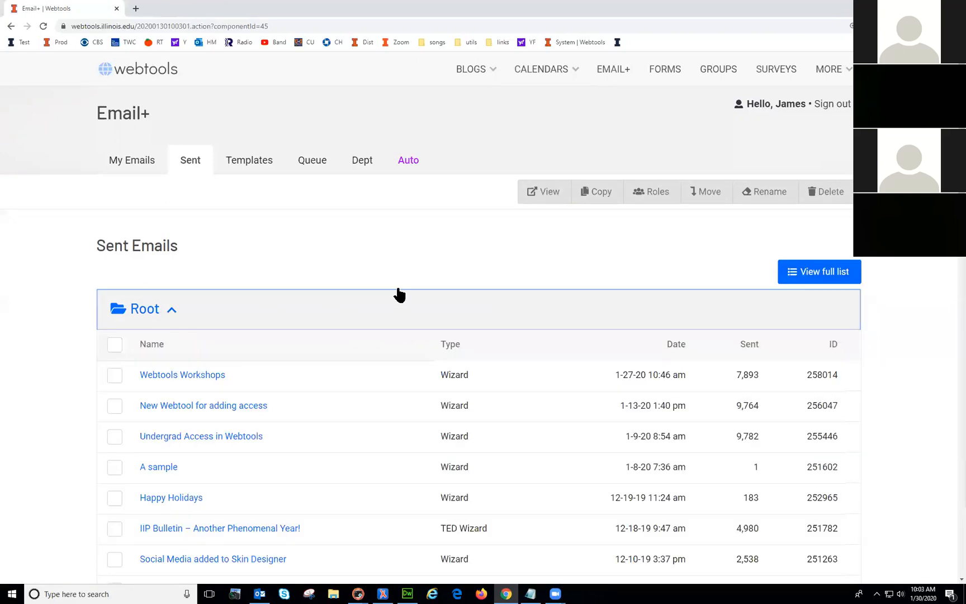
click(827, 273)
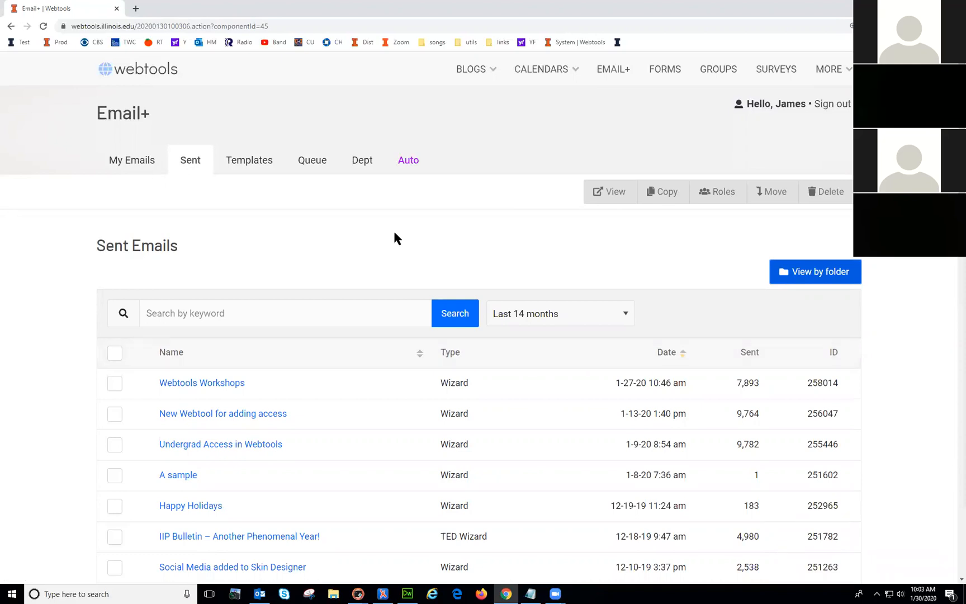
click(248, 163)
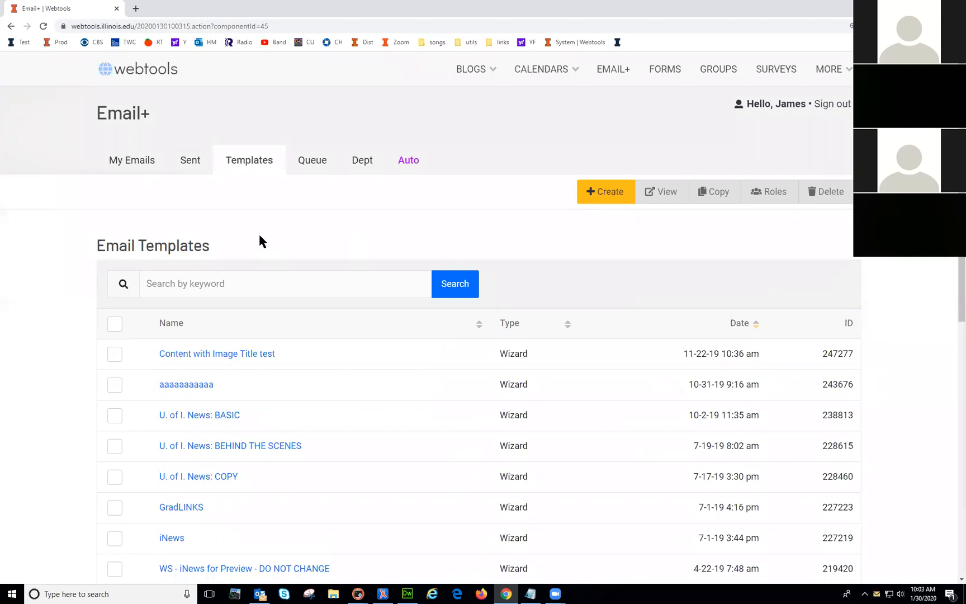
Step: Start a new email template, then cancel it
click(607, 197)
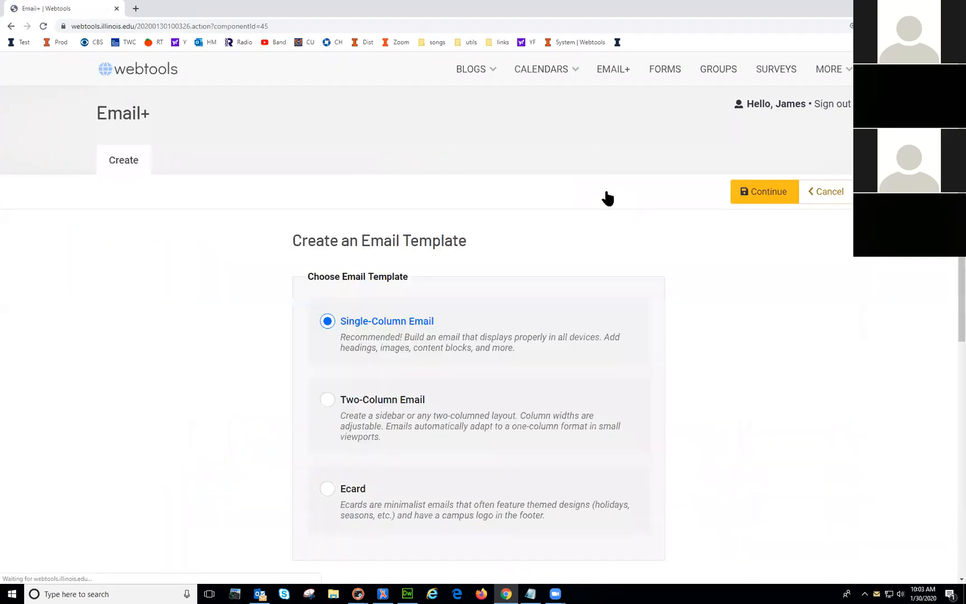
scroll(315, 397, down, 3)
scroll(312, 390, up, 2)
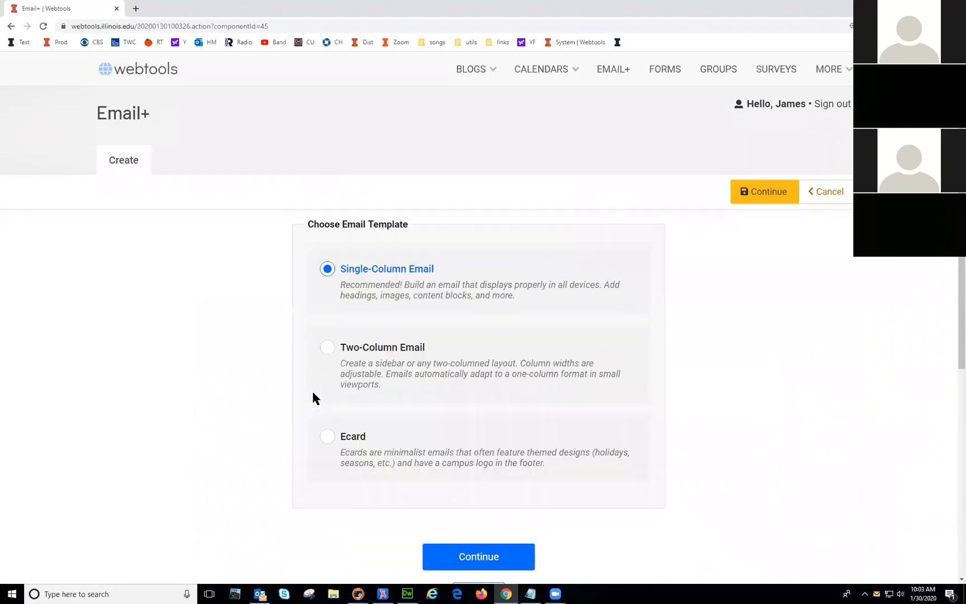
click(816, 193)
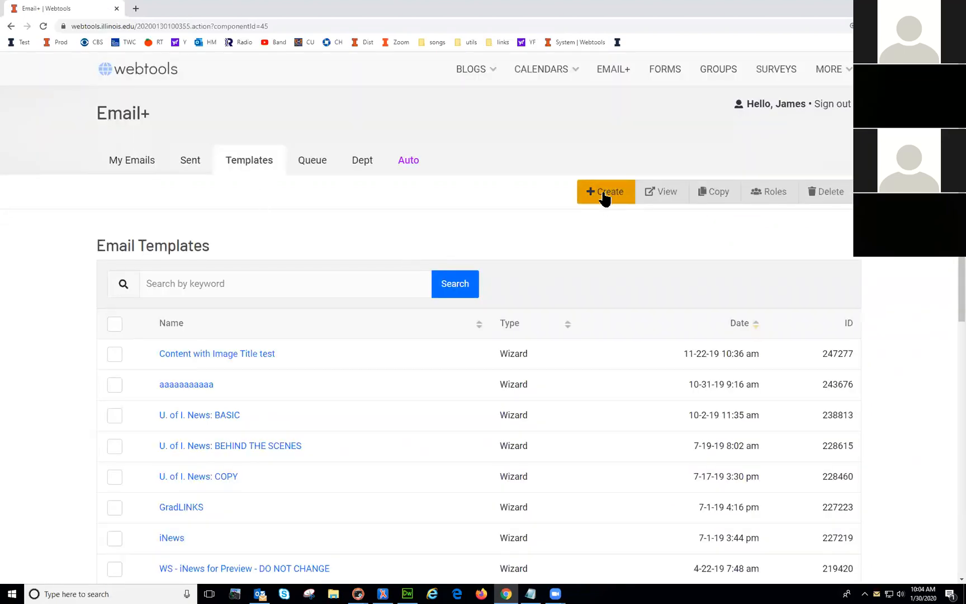
Step: Start a new email from My Emails, cancel it, and go back to Email Templates
click(123, 164)
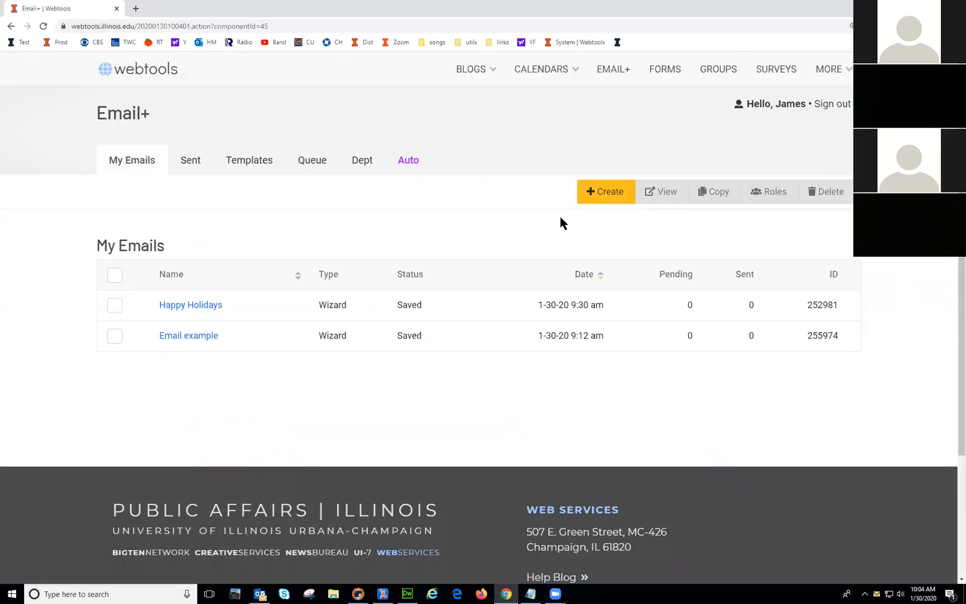
click(606, 193)
scroll(573, 246, down, 3)
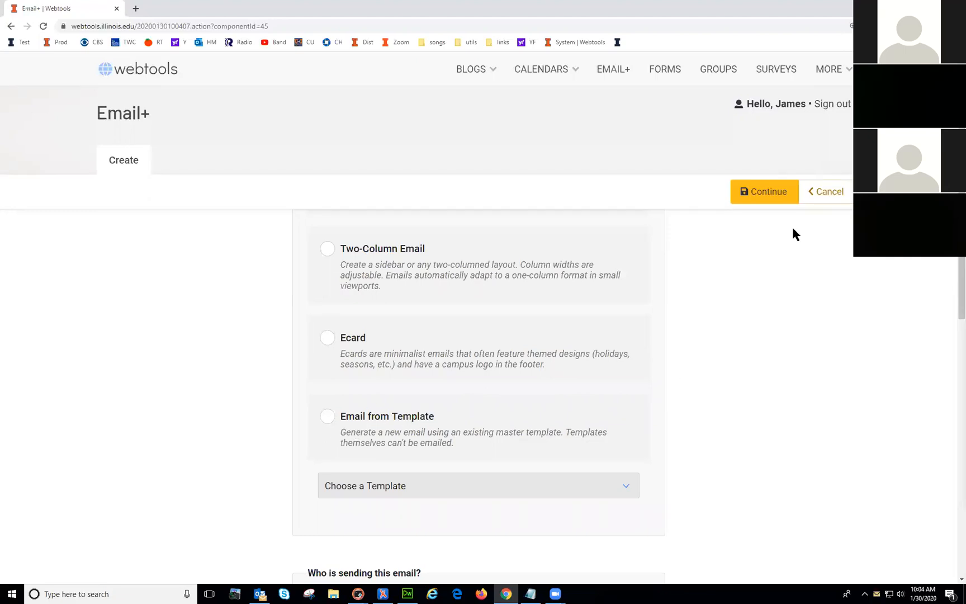
click(822, 197)
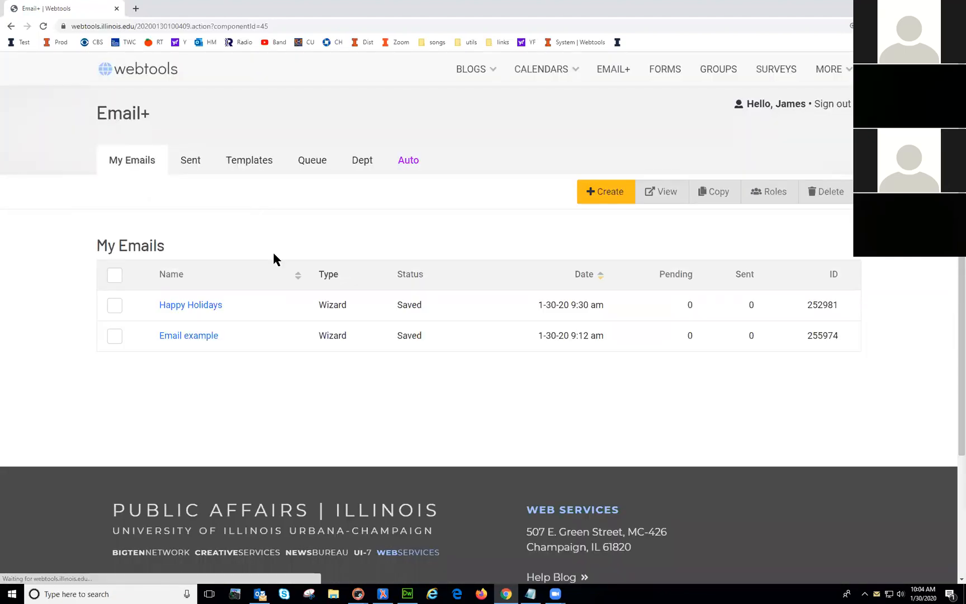
click(248, 163)
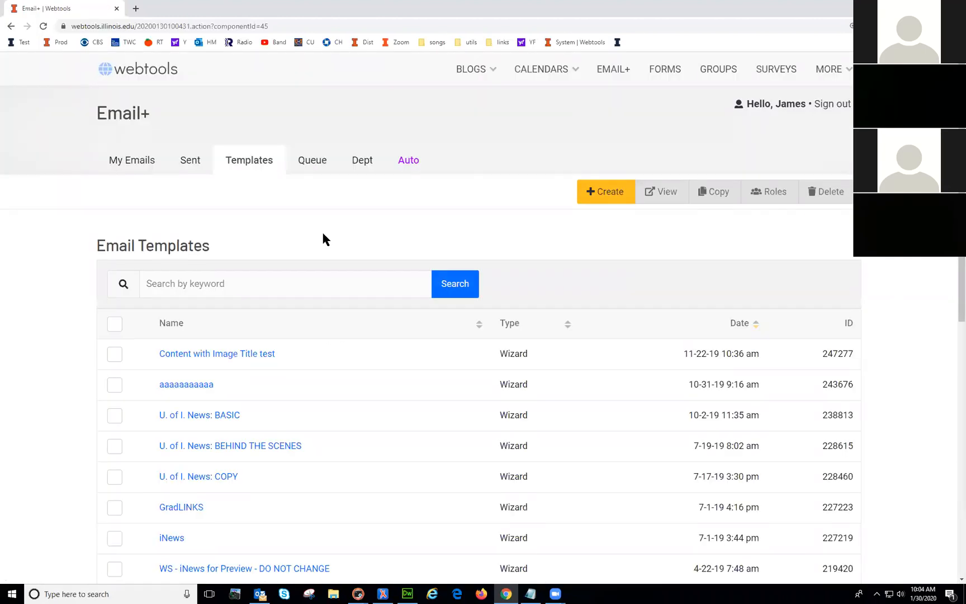
Step: Look through the Queue of pending emails and the department's emails
click(313, 163)
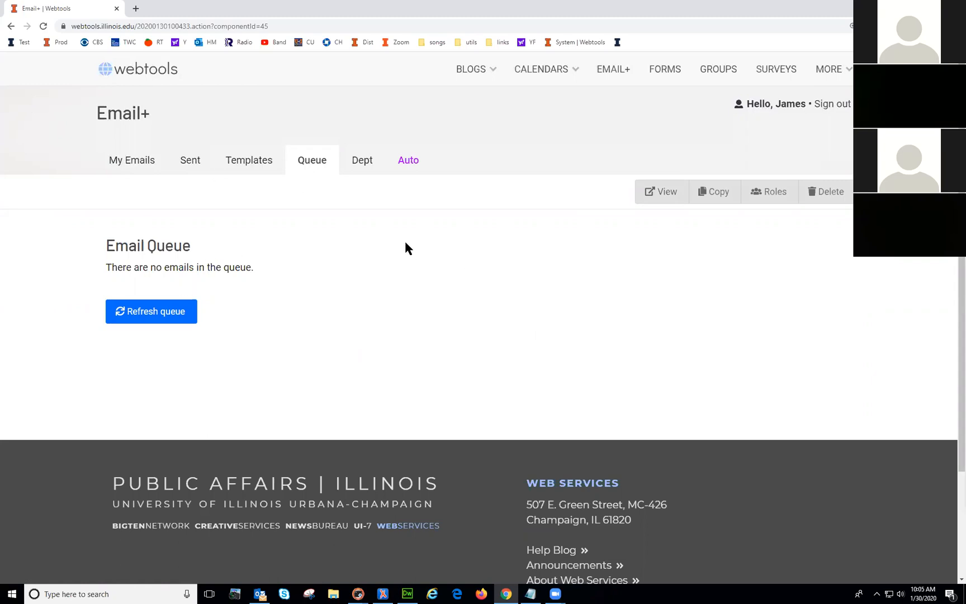
click(361, 163)
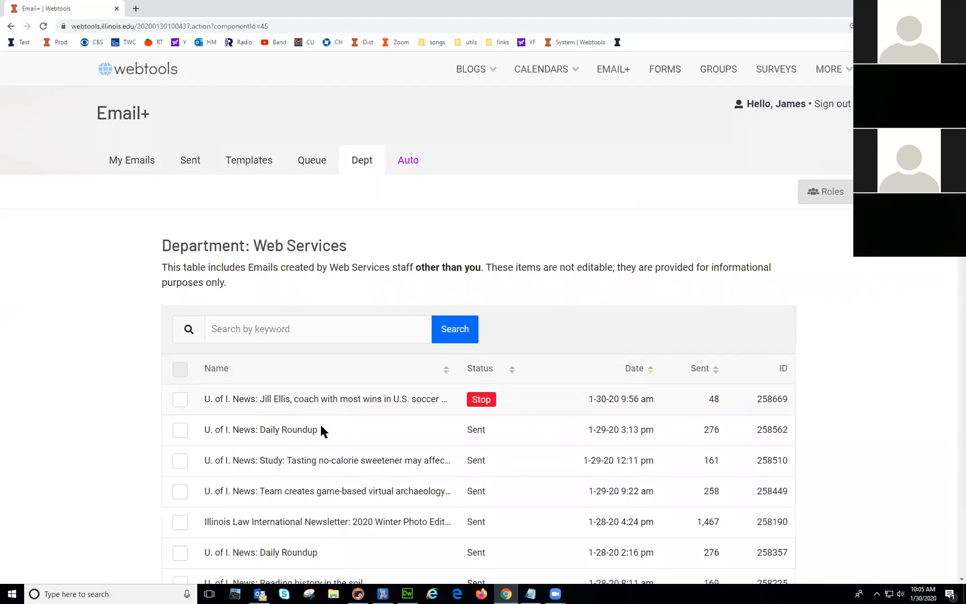
scroll(825, 333, down, 5)
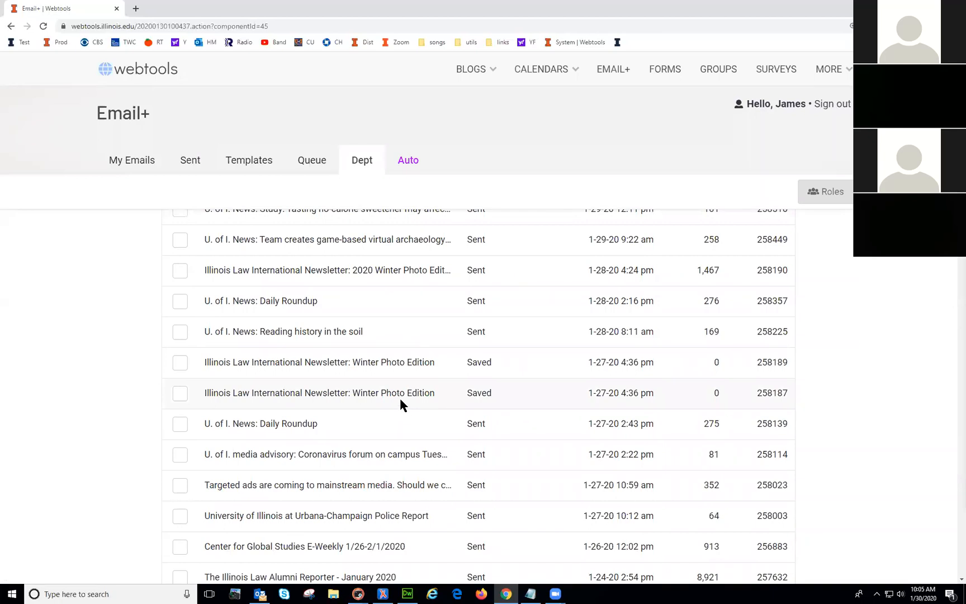
scroll(399, 404, down, 2)
scroll(380, 425, up, 6)
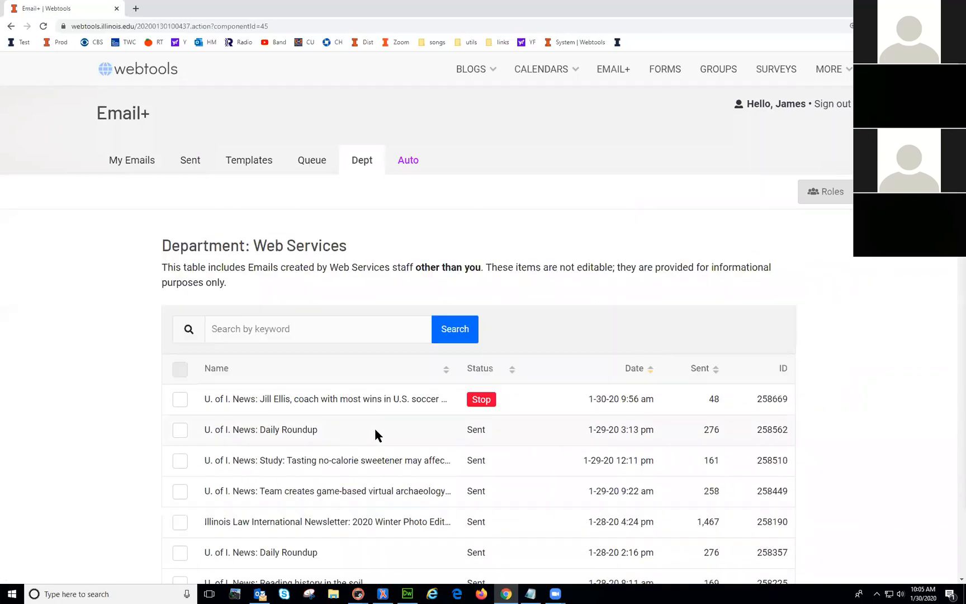
Step: Check the archaeology field school email's Roles, view Auto emails, and return to My Emails
click(181, 495)
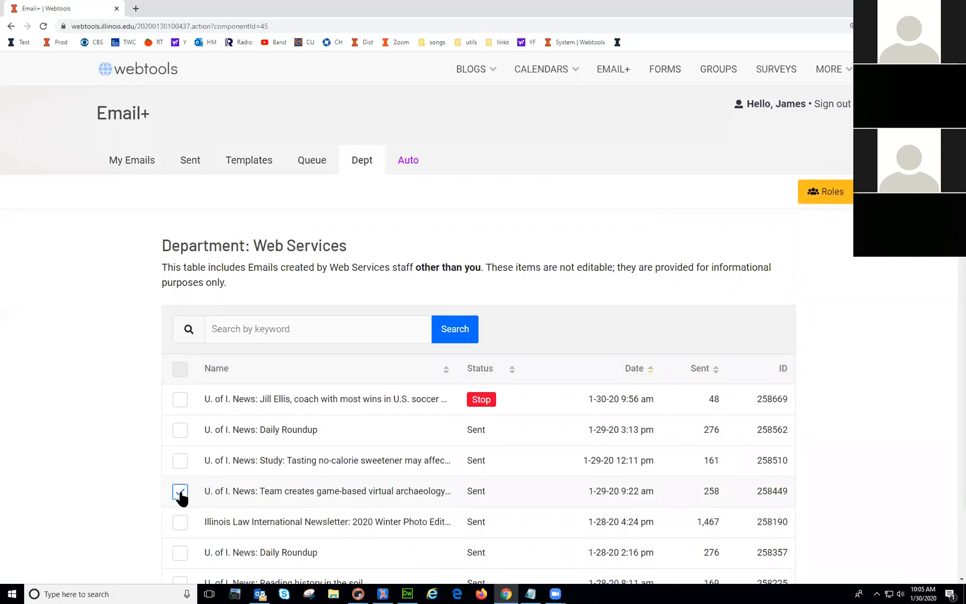
click(827, 196)
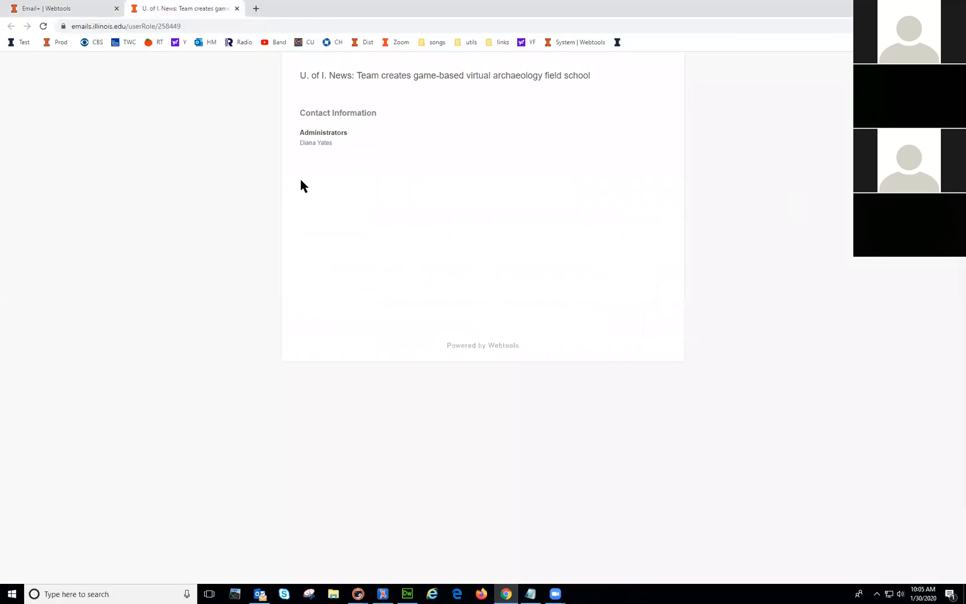
click(237, 9)
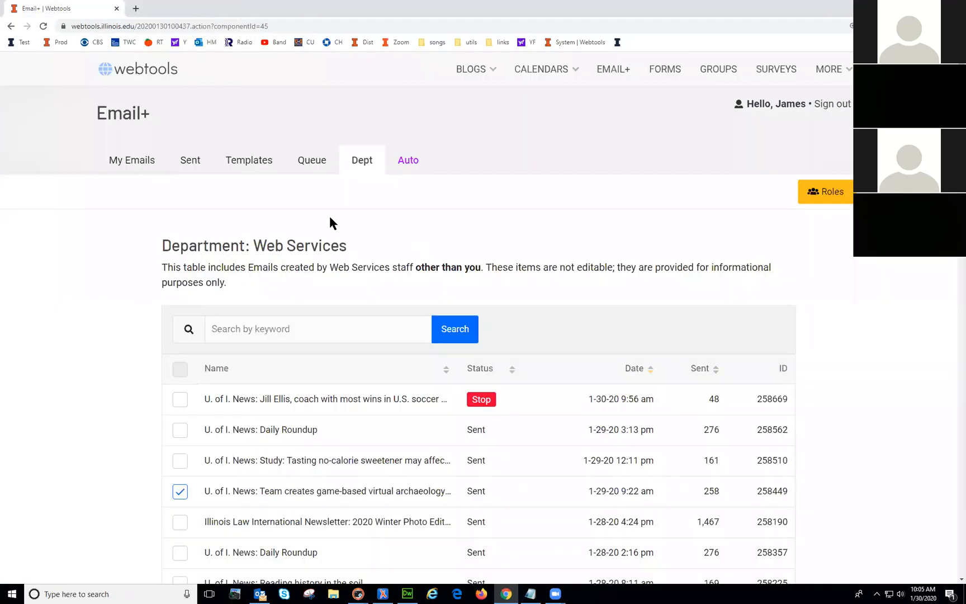
click(408, 163)
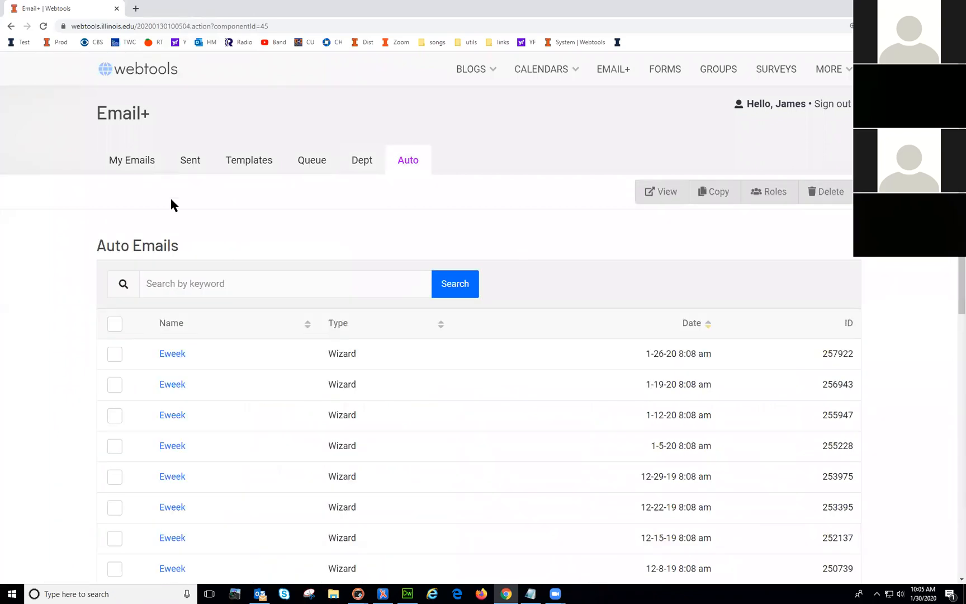
click(139, 164)
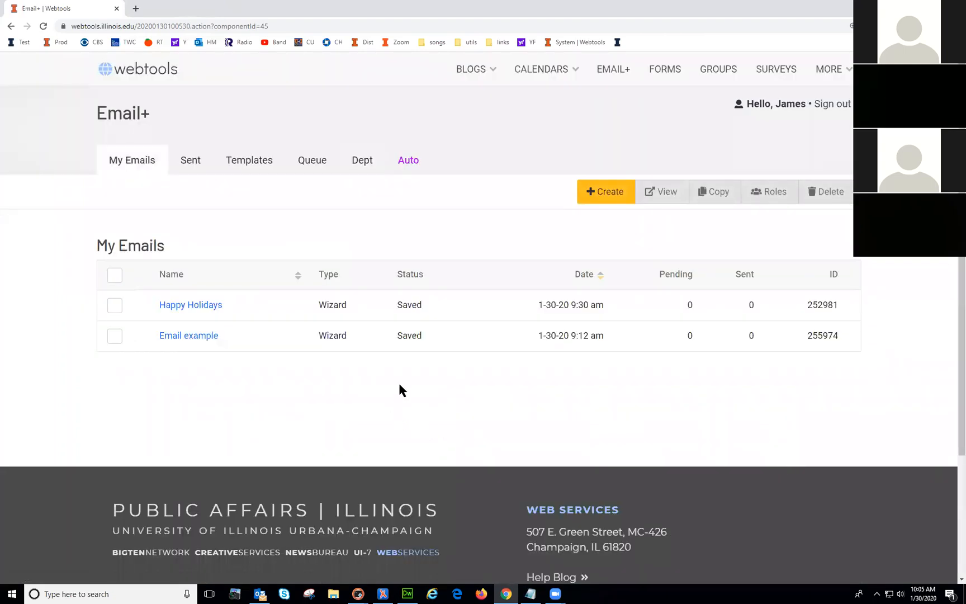
Step: Start a new email and scroll through the email types down to the sender options
click(606, 194)
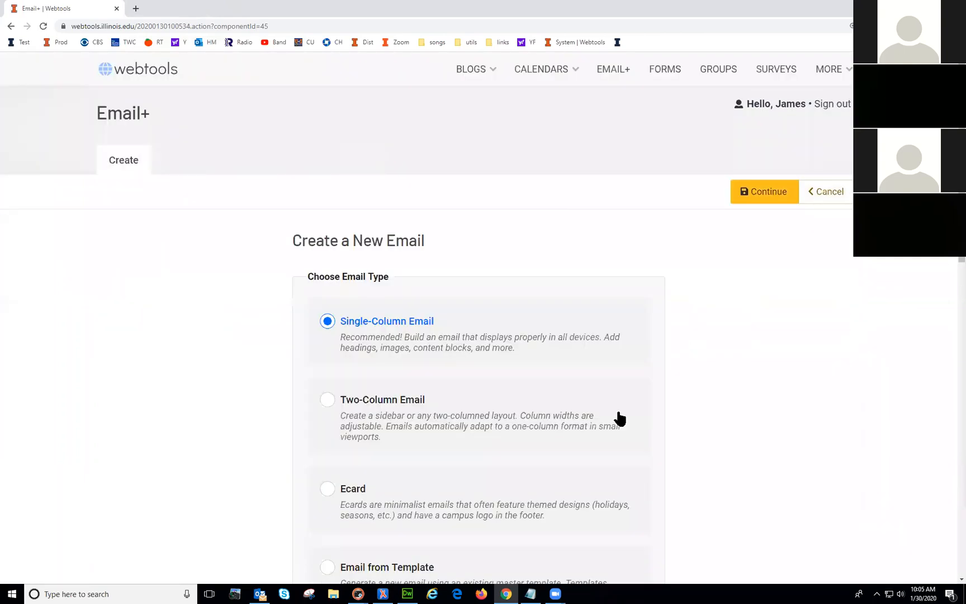
scroll(809, 342, down, 2)
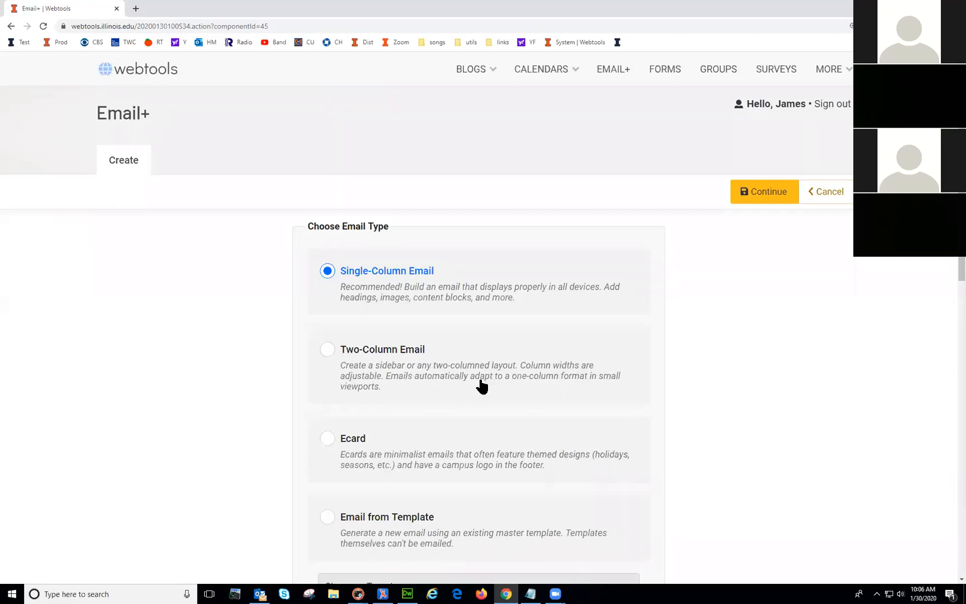
scroll(481, 386, down, 1)
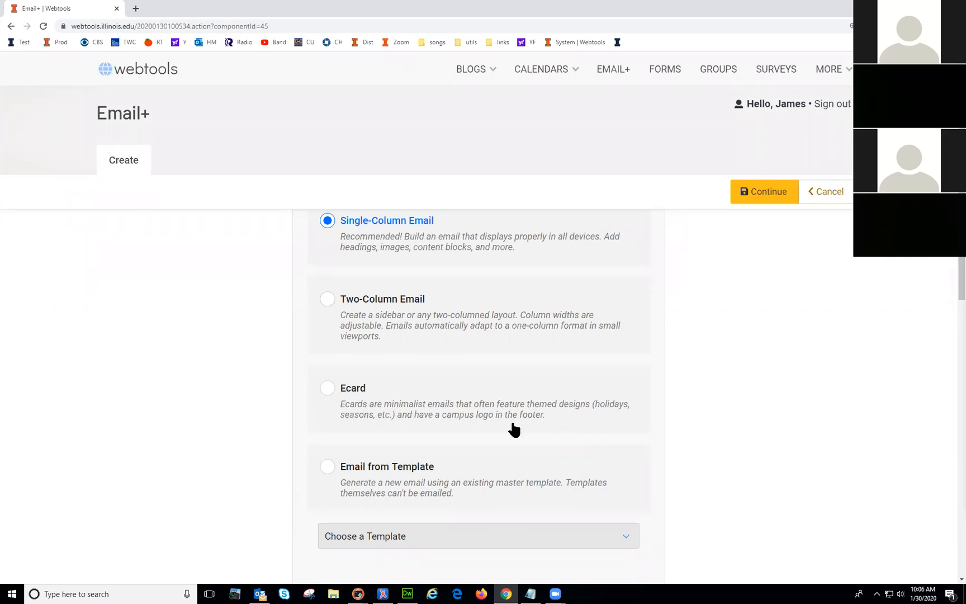
scroll(506, 425, down, 2)
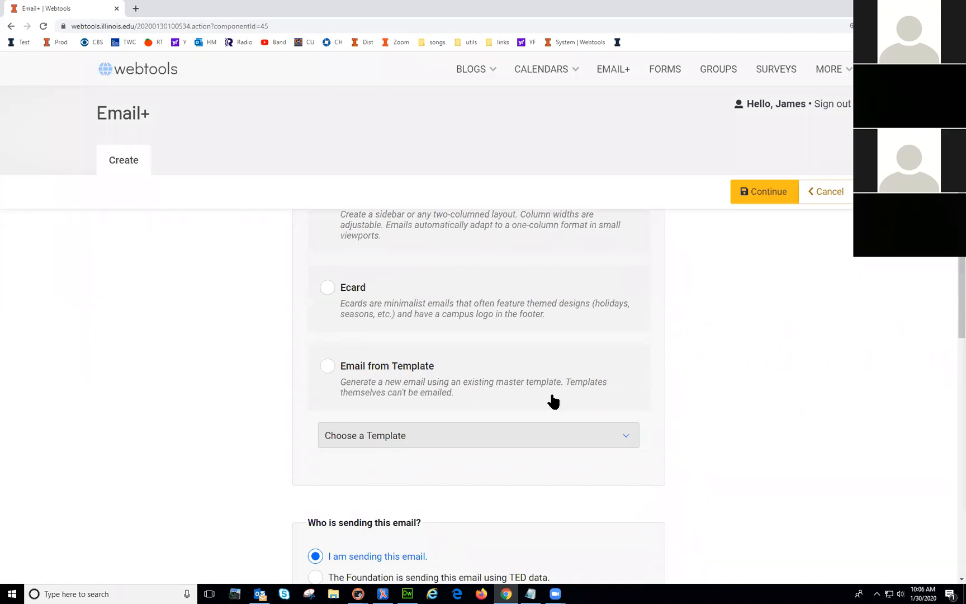
scroll(553, 396, down, 3)
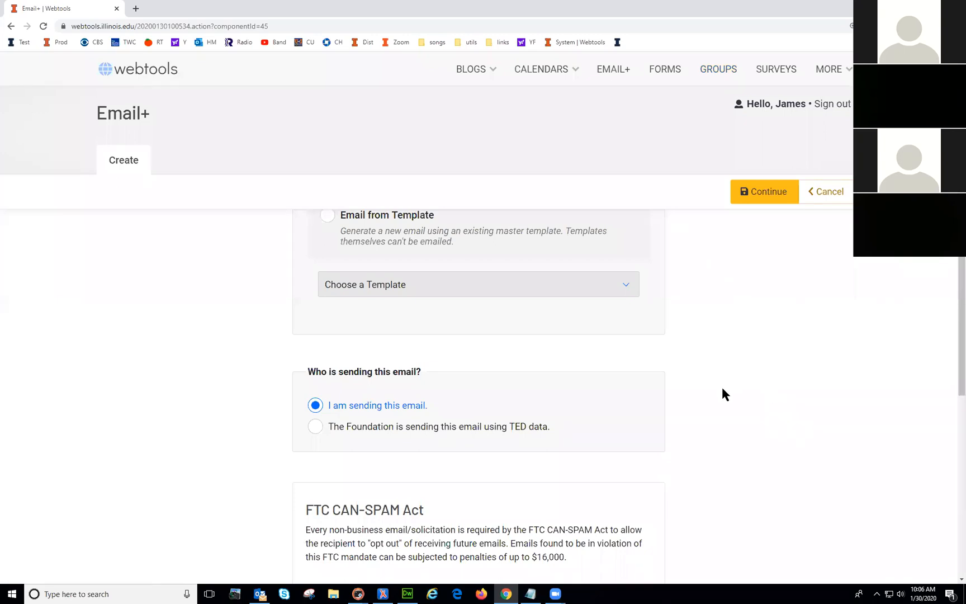
Step: Keep Single-Column Email and choose 'I am sending this email.' as the sender
click(358, 429)
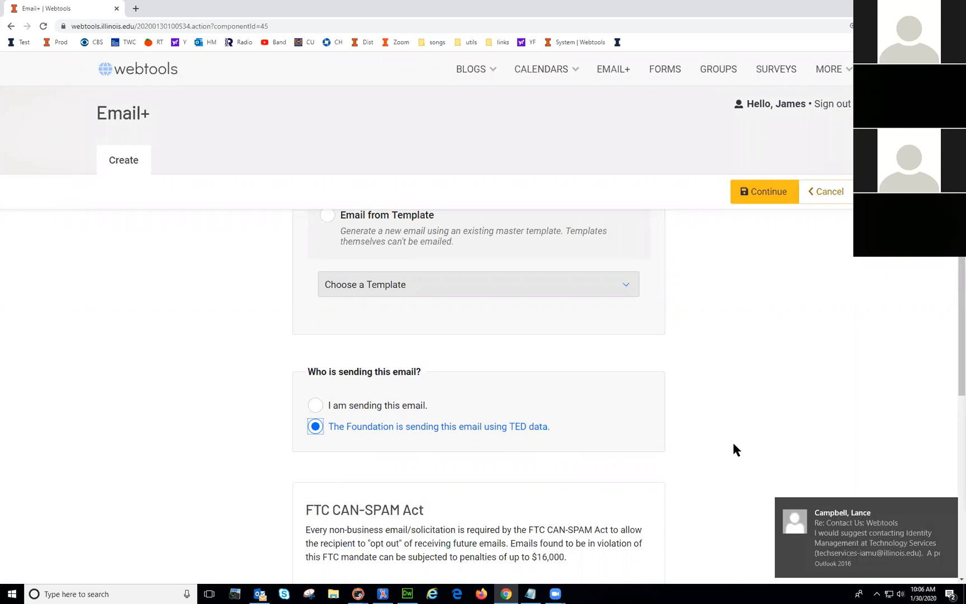
click(359, 406)
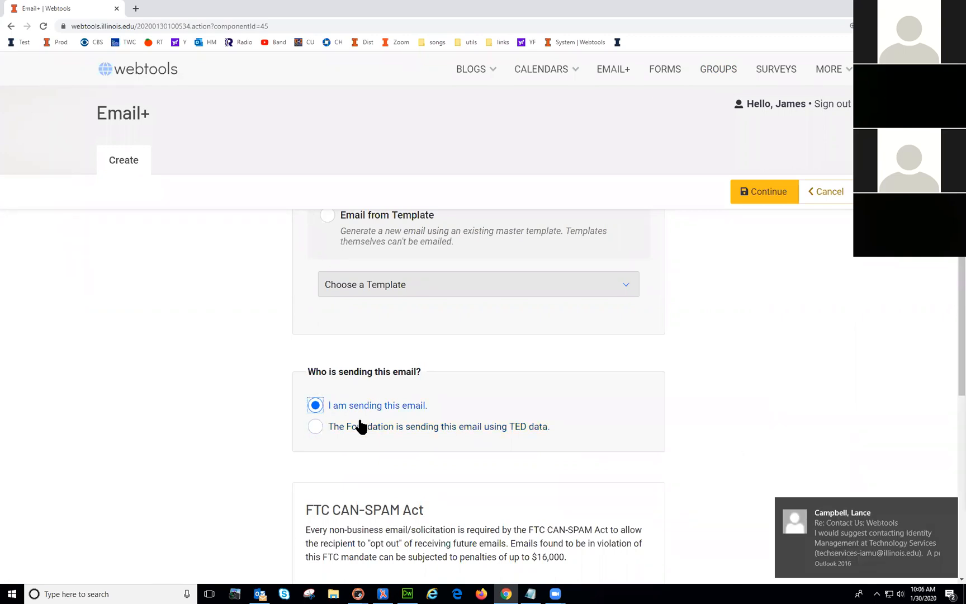
click(359, 429)
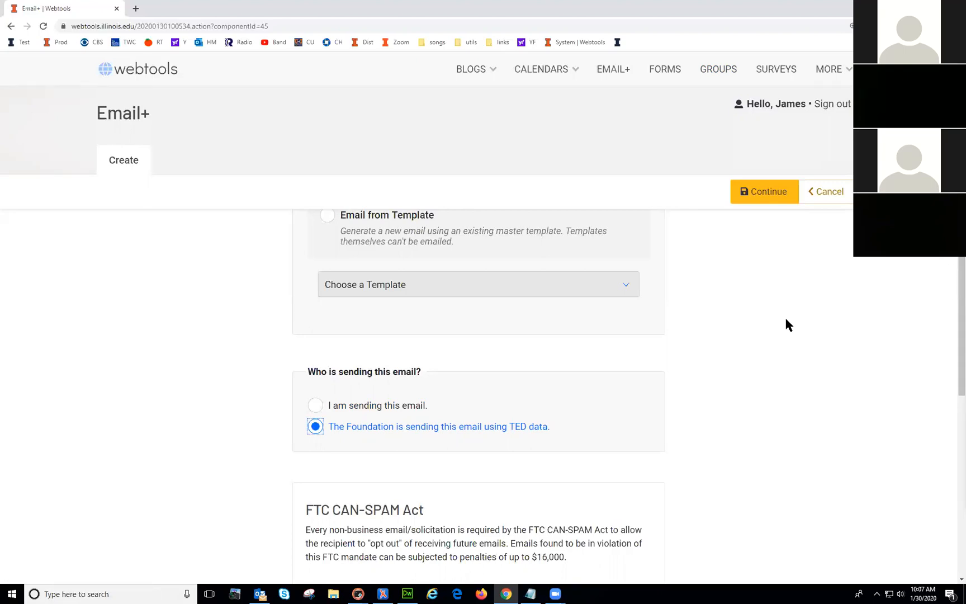
click(403, 407)
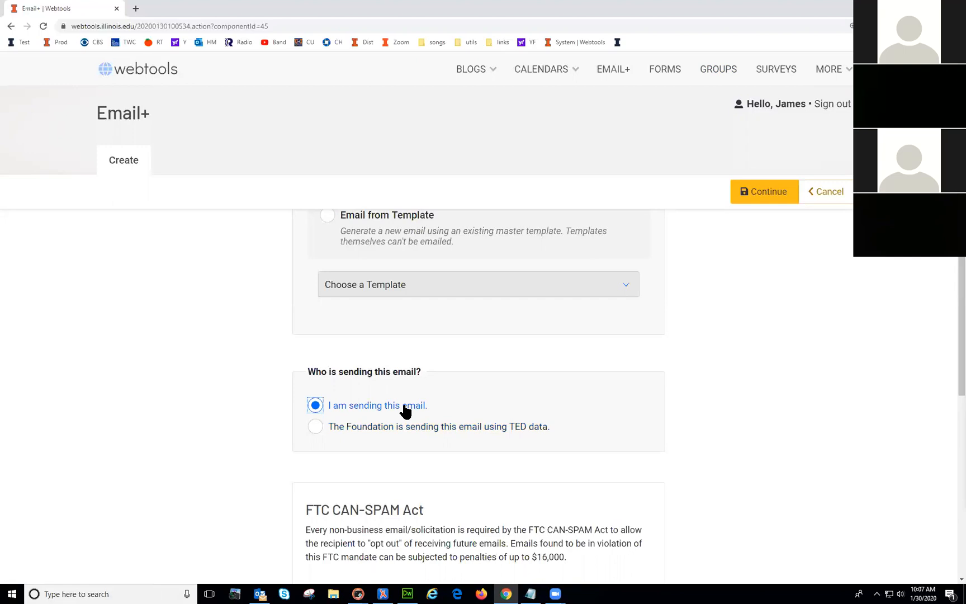
scroll(810, 380, down, 3)
scroll(811, 381, up, 9)
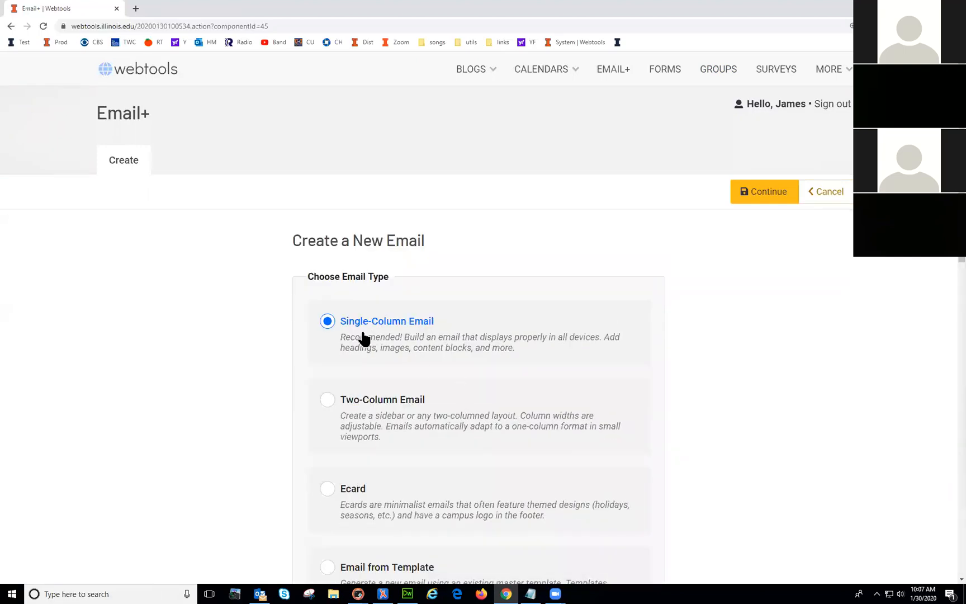
scroll(660, 411, down, 5)
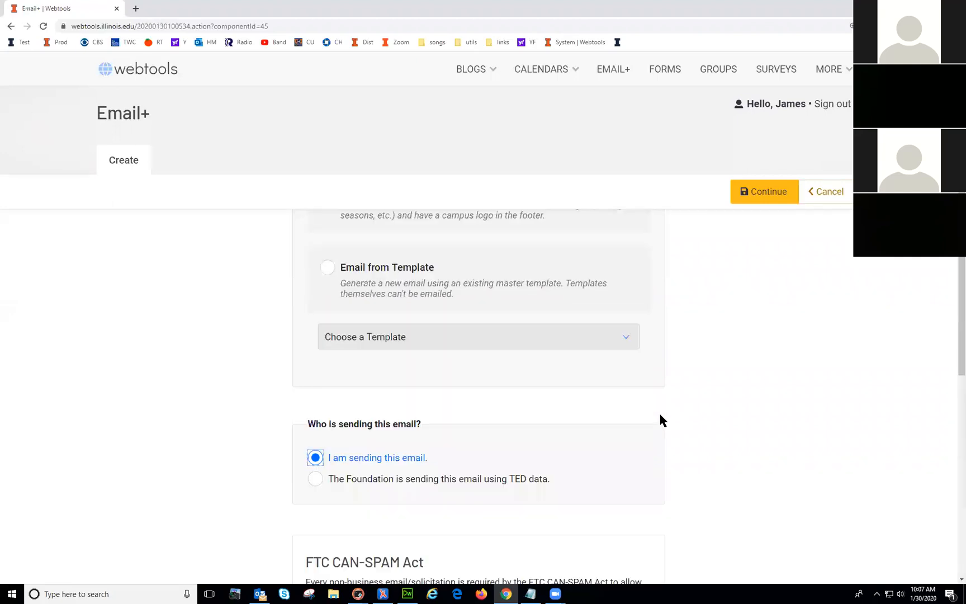
scroll(712, 380, up, 5)
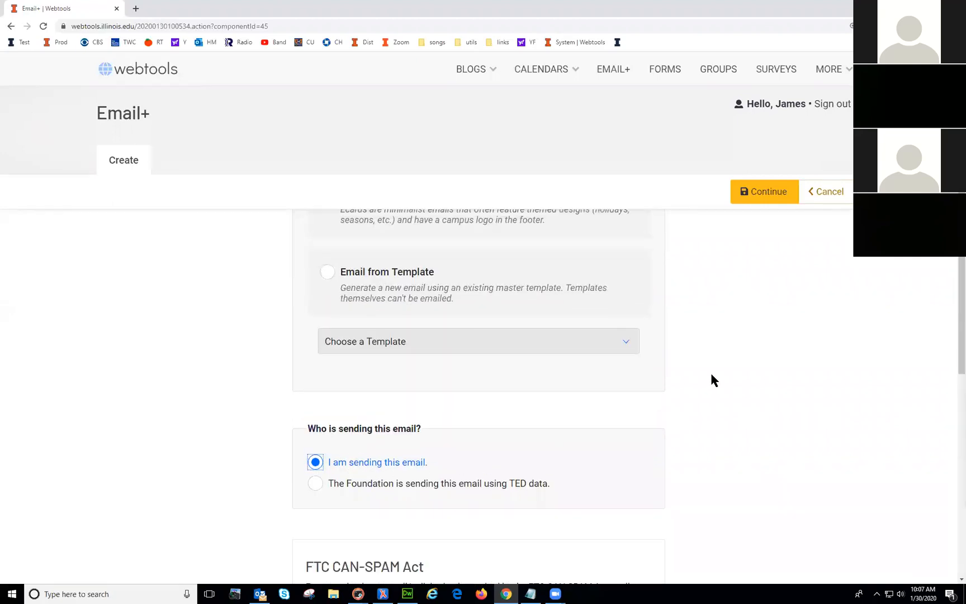
Step: Continue to the new email's General settings
click(770, 193)
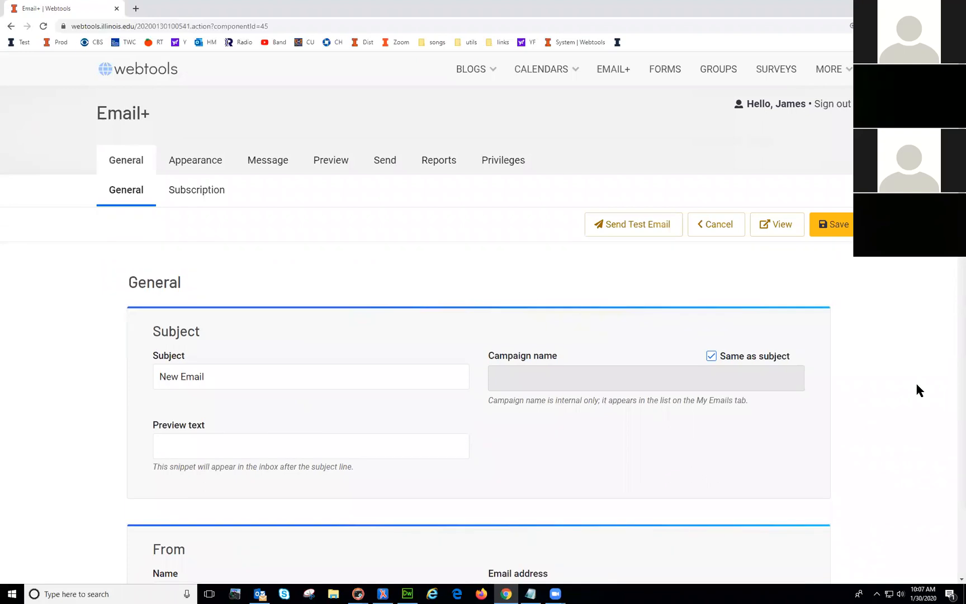
scroll(916, 381, down, 10)
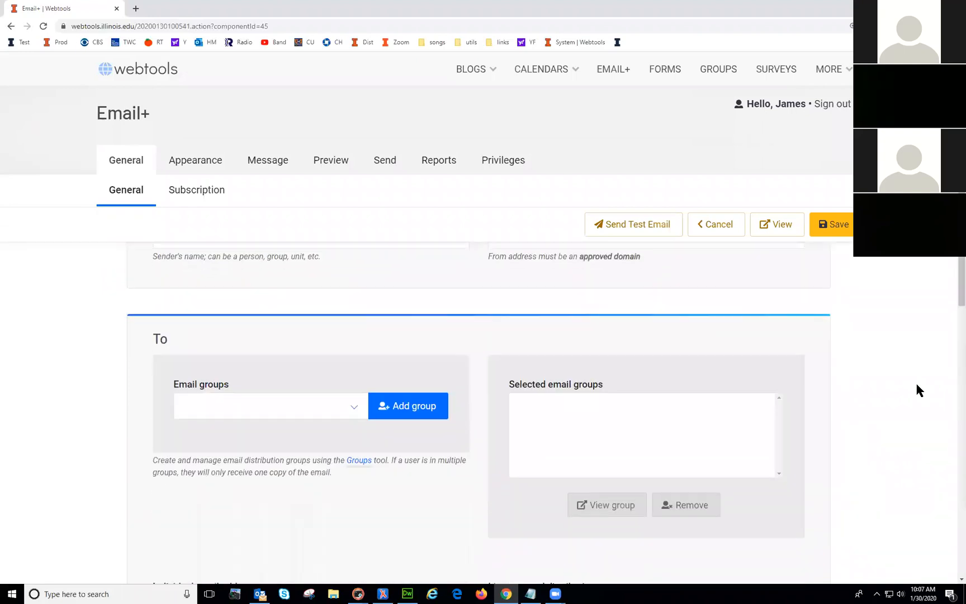
scroll(917, 386, down, 5)
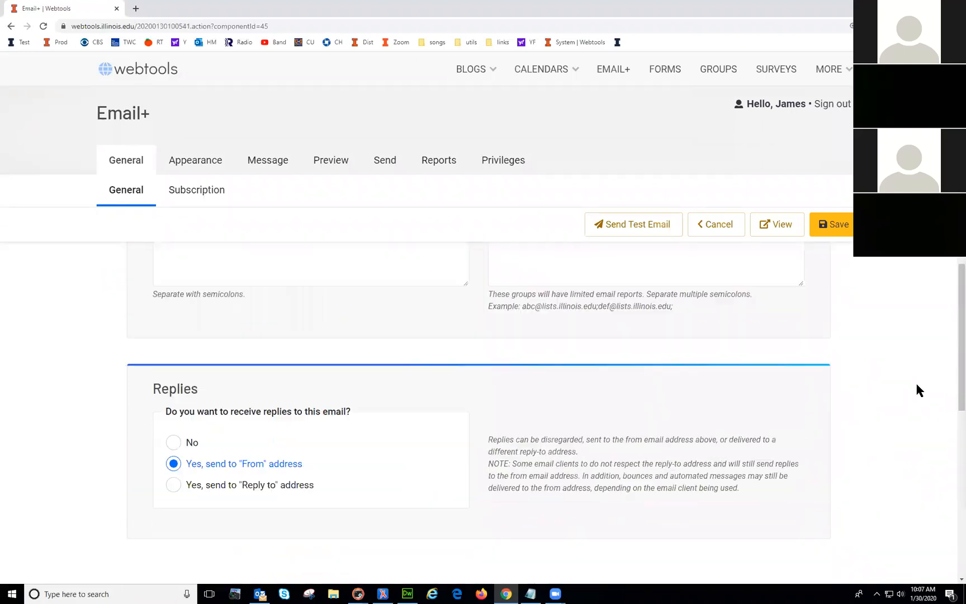
scroll(916, 380, up, 15)
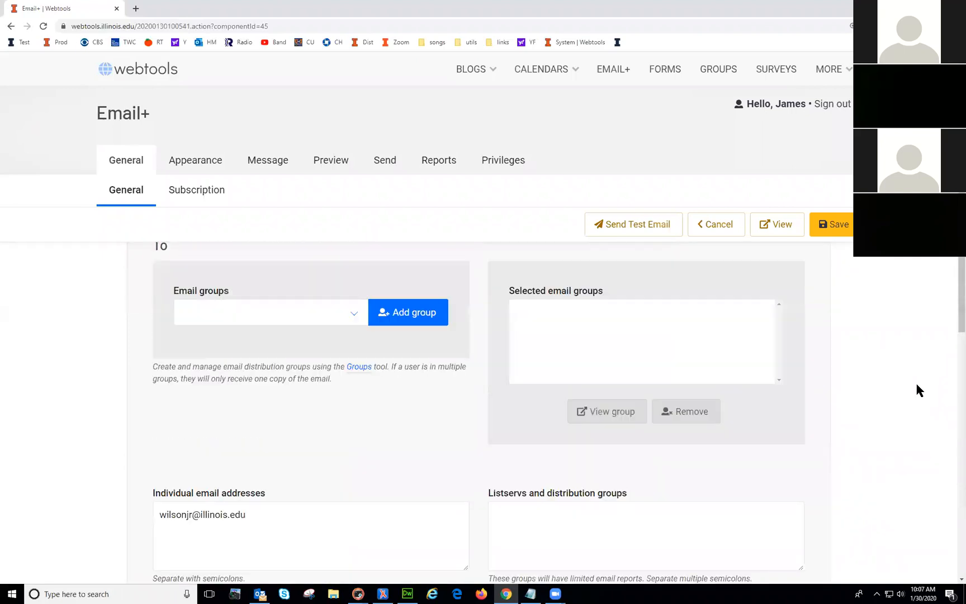
scroll(373, 374, up, 1)
Step: Replace the subject 'New Email' with 'Stories about Pets'
click(216, 380)
drag(216, 380, 88, 350)
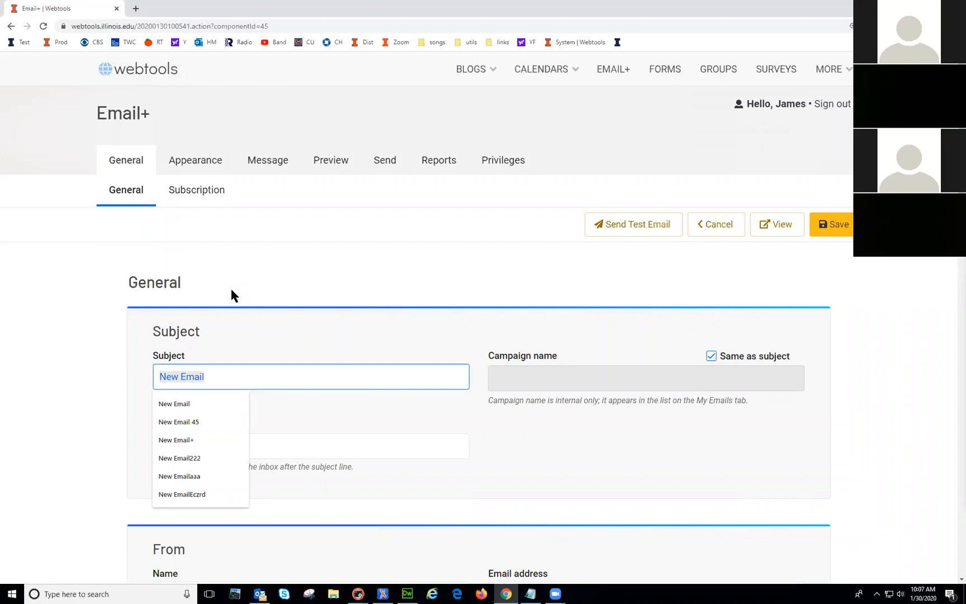
text(We)
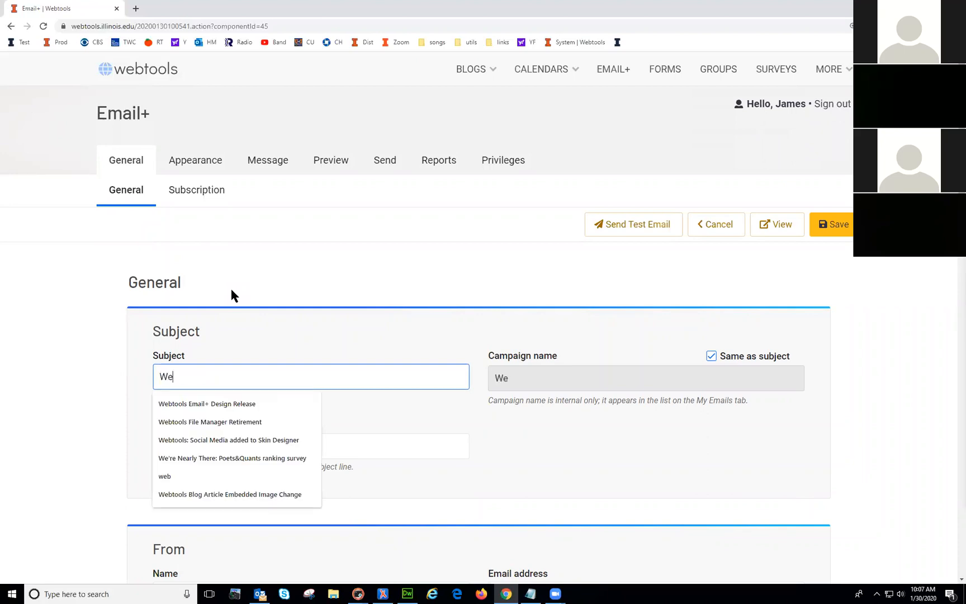
text(btools)
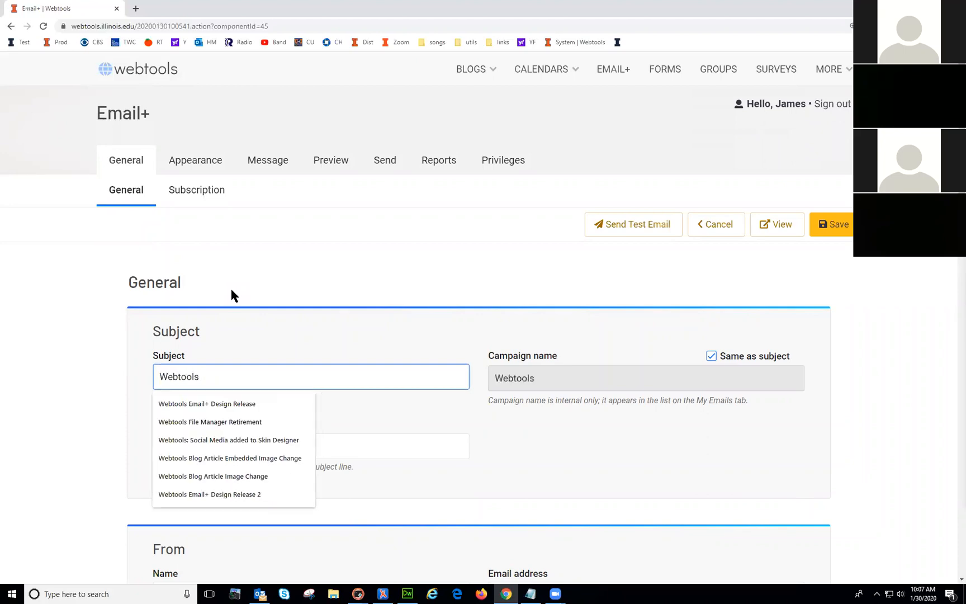
key(BackSpace)
key(BackSpace)
key(BackSpace)
key(BackSpace)
key(BackSpace)
key(BackSpace)
key(BackSpace)
key(BackSpace)
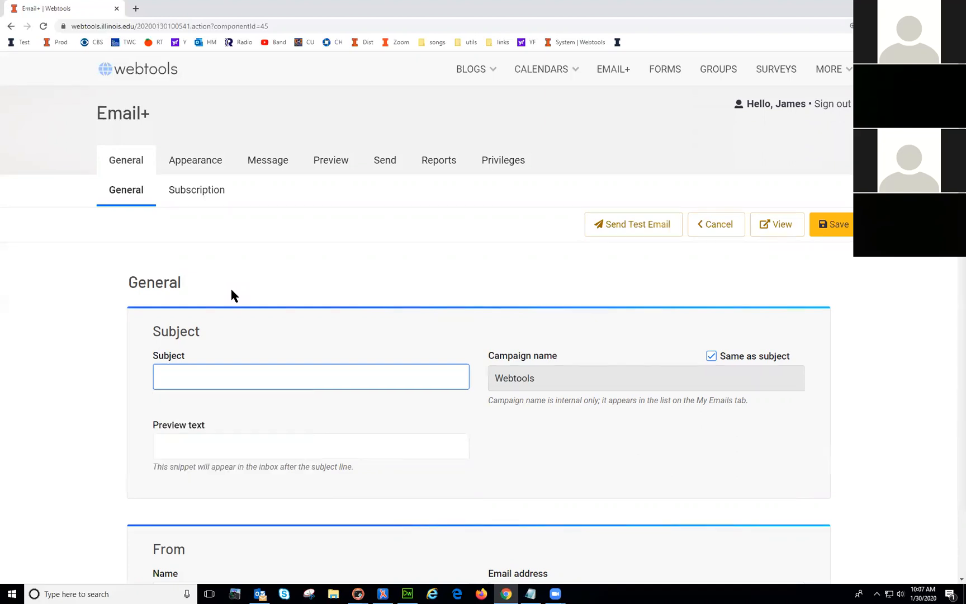
text(Stories about Pets)
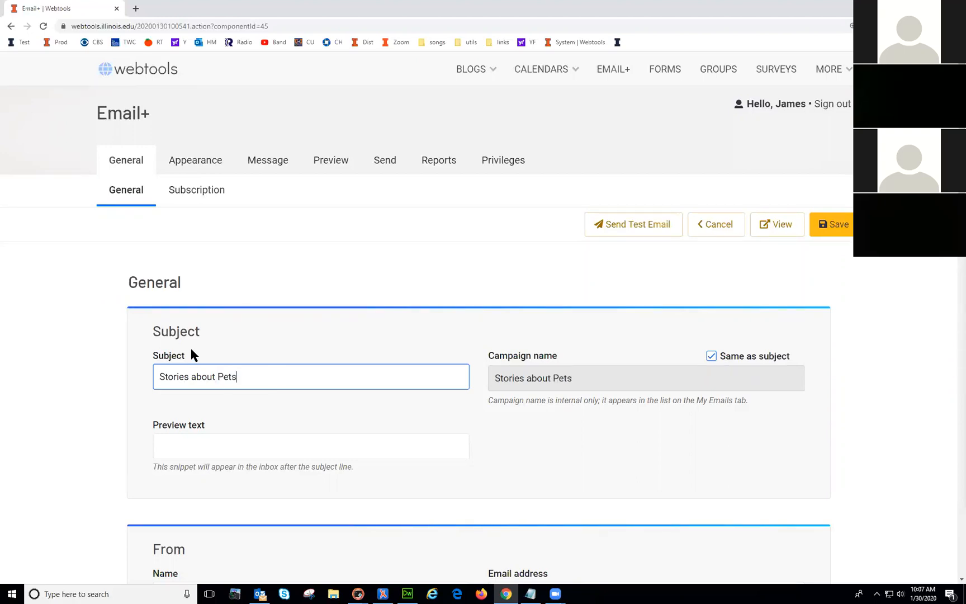
click(283, 414)
Step: Fill in the preview text as 'This is the preview text'
scroll(289, 414, down, 2)
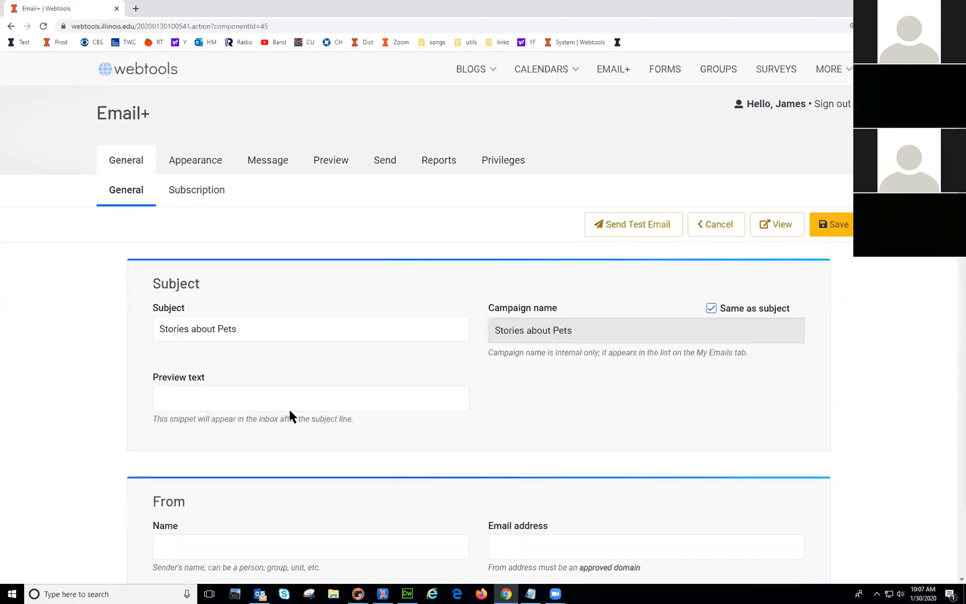
click(200, 355)
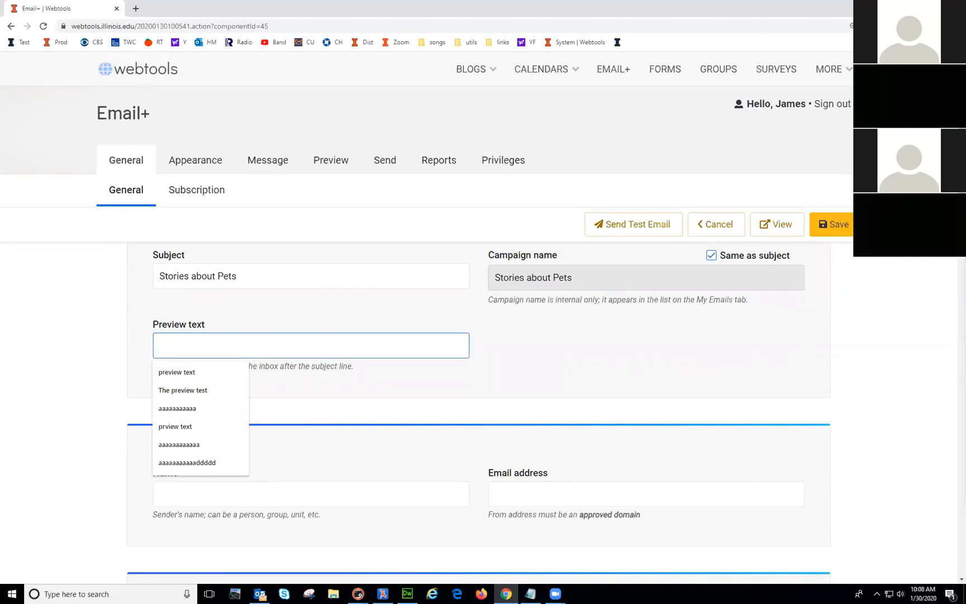
text(this i)
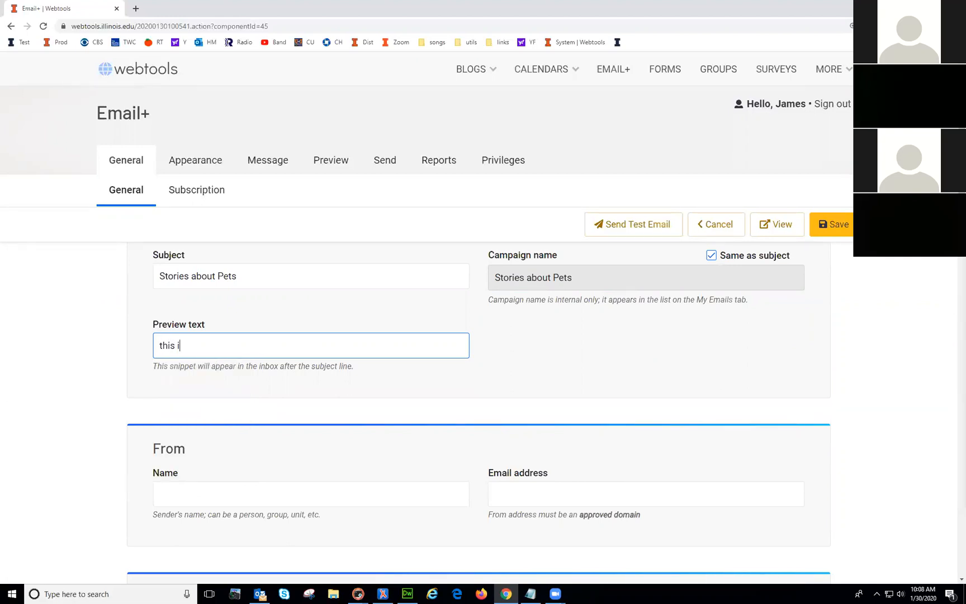
key(BackSpace)
key(BackSpace)
key(BackSpace)
key(BackSpace)
text(TYh)
key(BackSpace)
key(BackSpace)
text(his is the preview text)
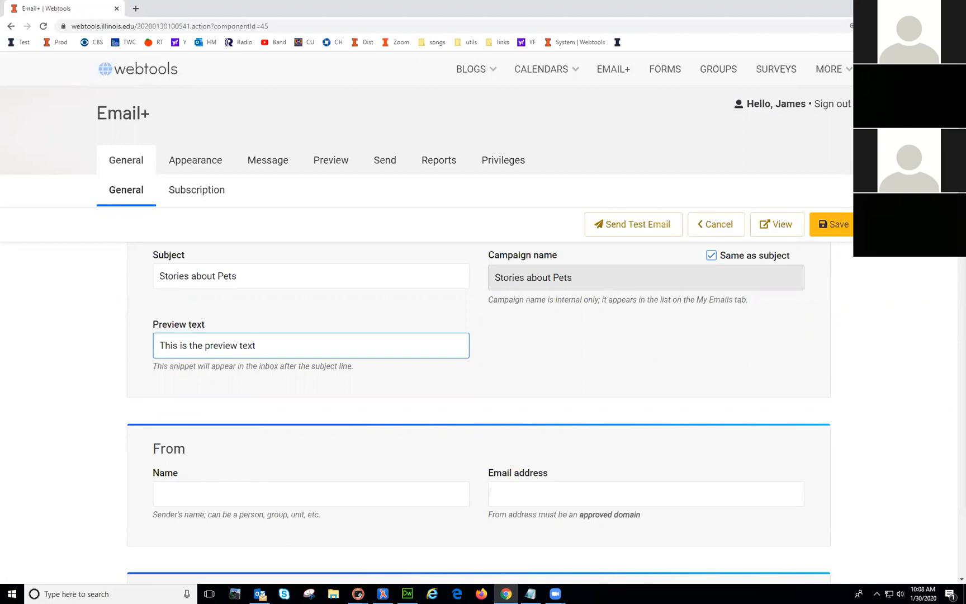
click(512, 342)
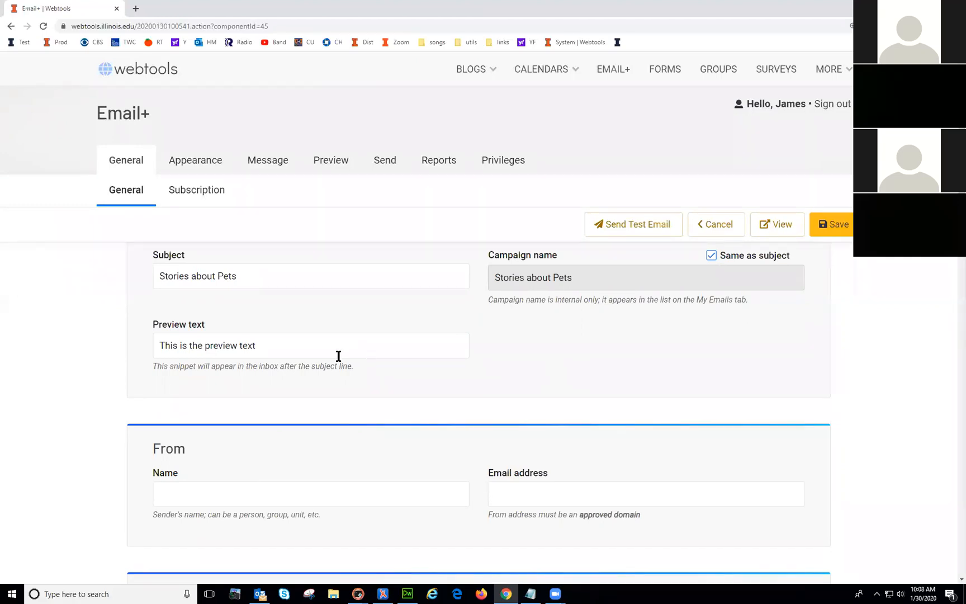
click(280, 348)
Step: Set the From name to 'Web Services'
scroll(424, 458, down, 2)
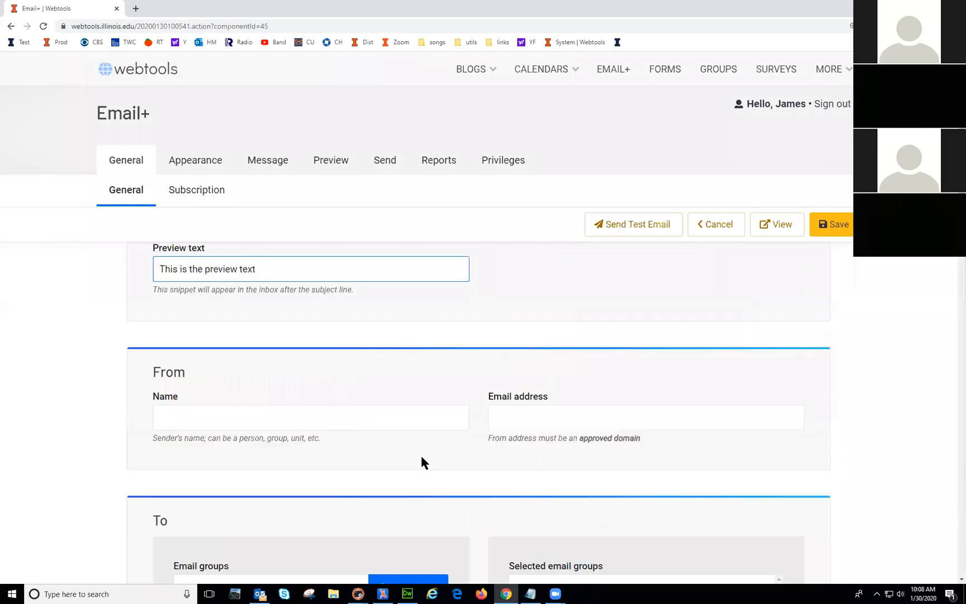
click(268, 383)
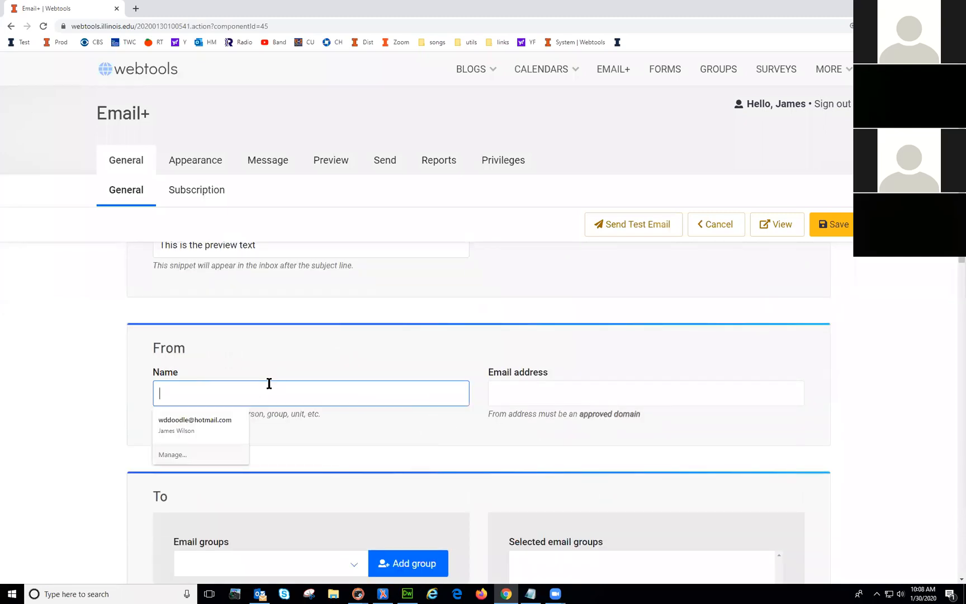
text(Web Services)
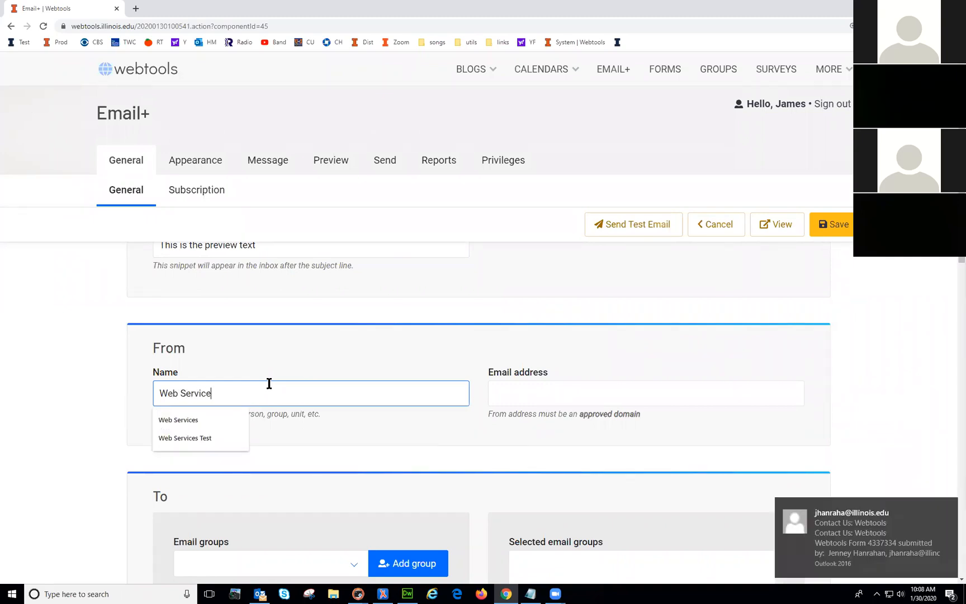
click(296, 330)
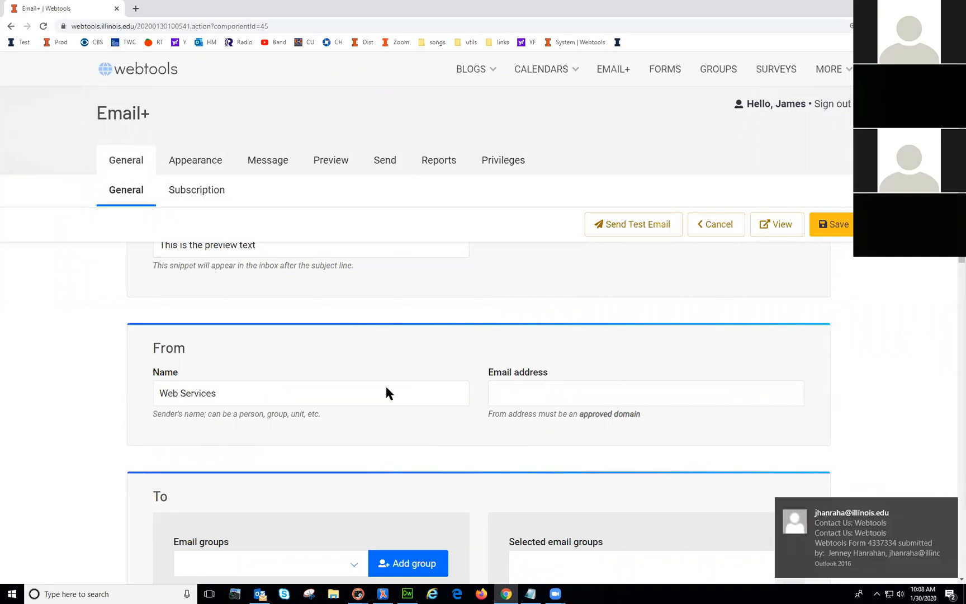
Step: Check the approved-domain tooltip and enter the user's university email as the sender address
click(512, 396)
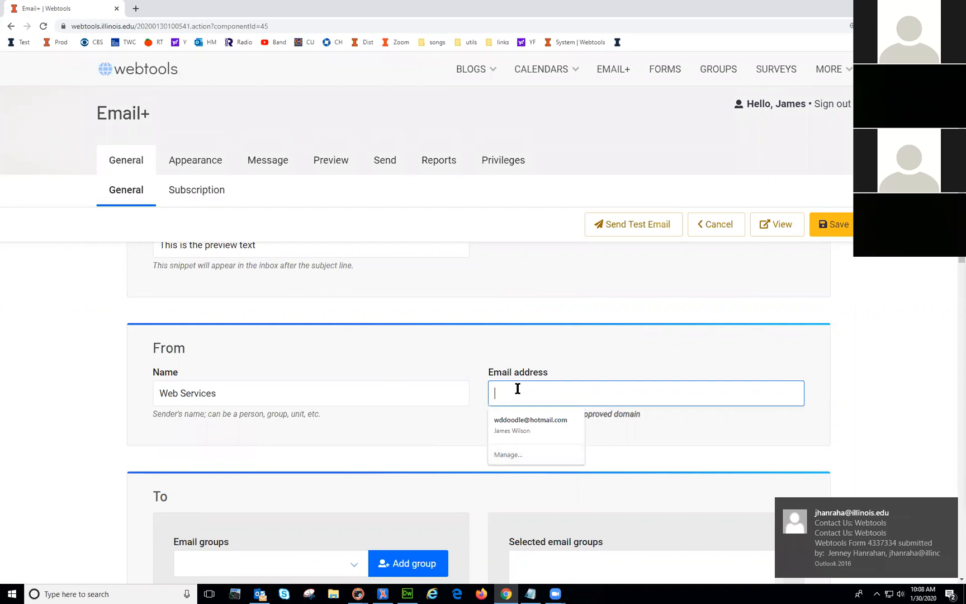
click(608, 336)
scroll(767, 405, down, 3)
scroll(764, 411, up, 1)
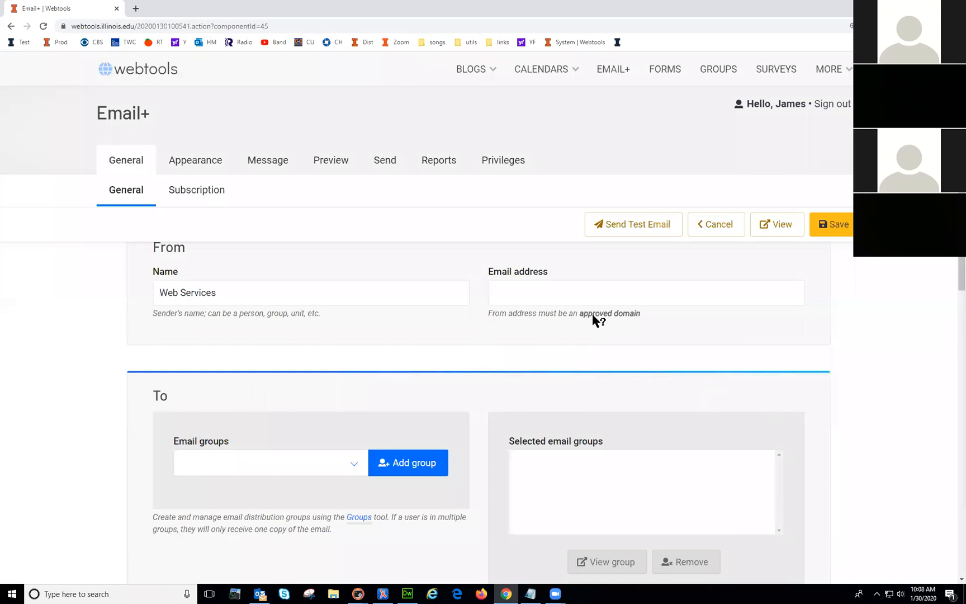
mouse_move(597, 321)
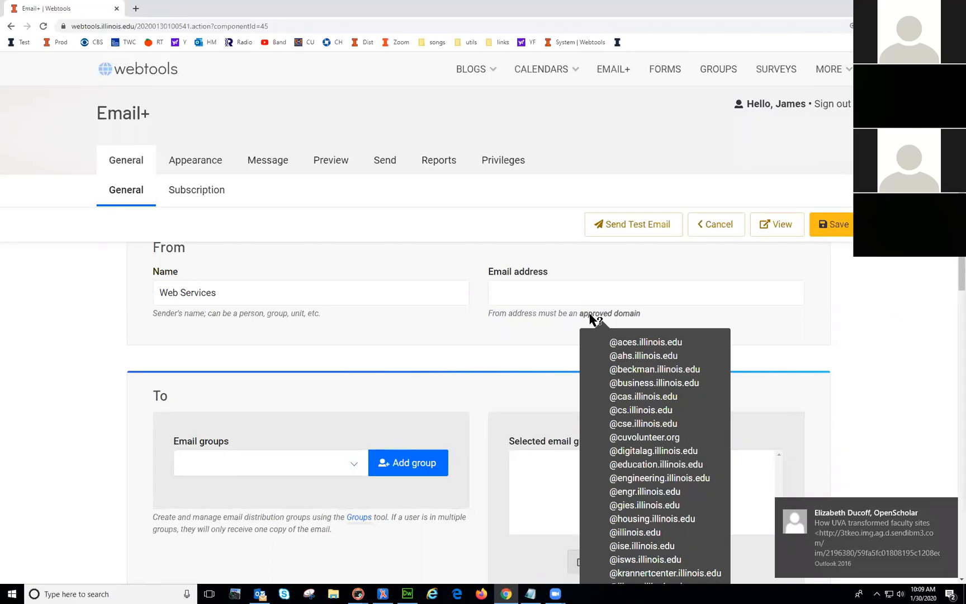
scroll(632, 375, down, 5)
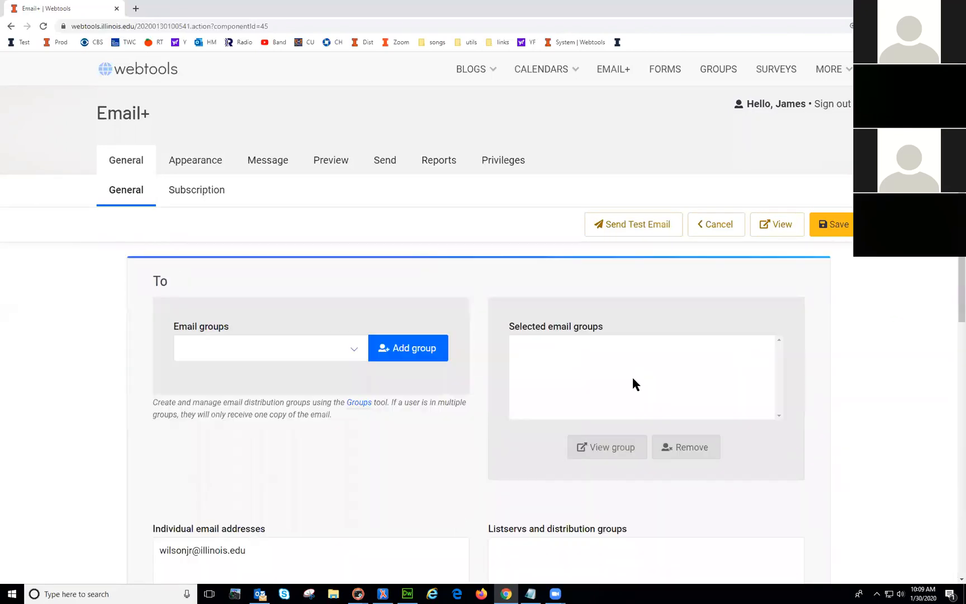
scroll(689, 402, up, 5)
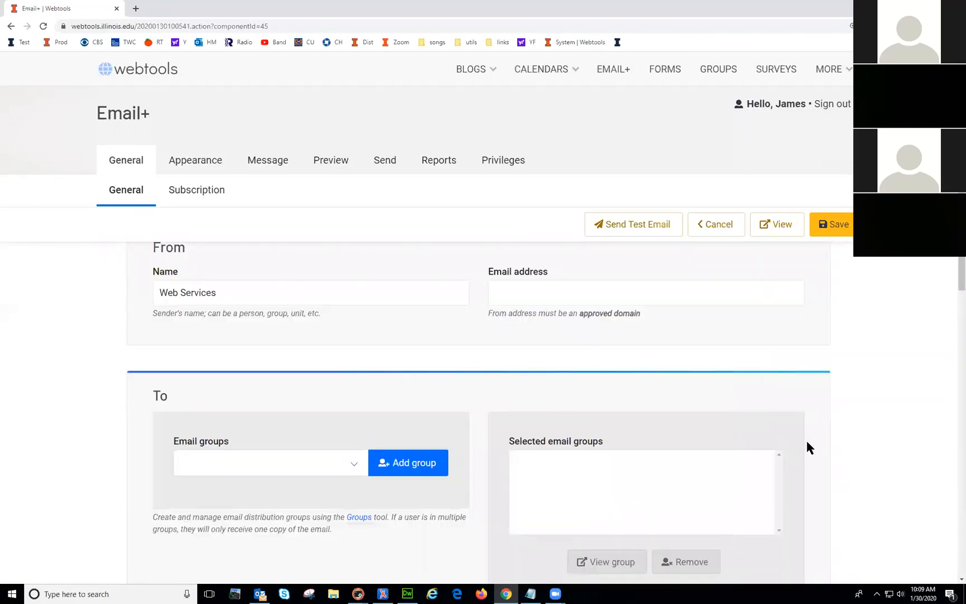
scroll(895, 375, up, 2)
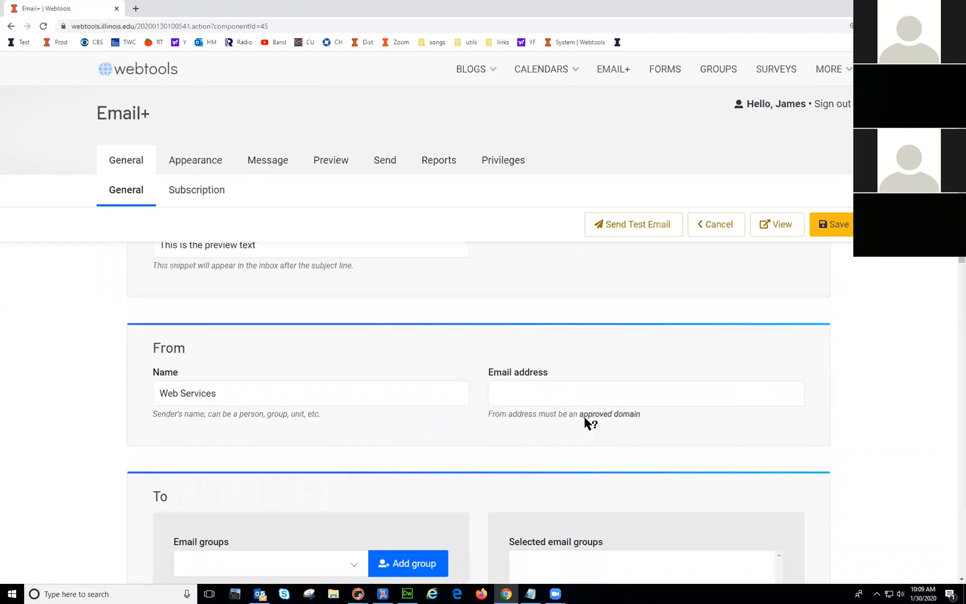
mouse_move(593, 417)
click(581, 395)
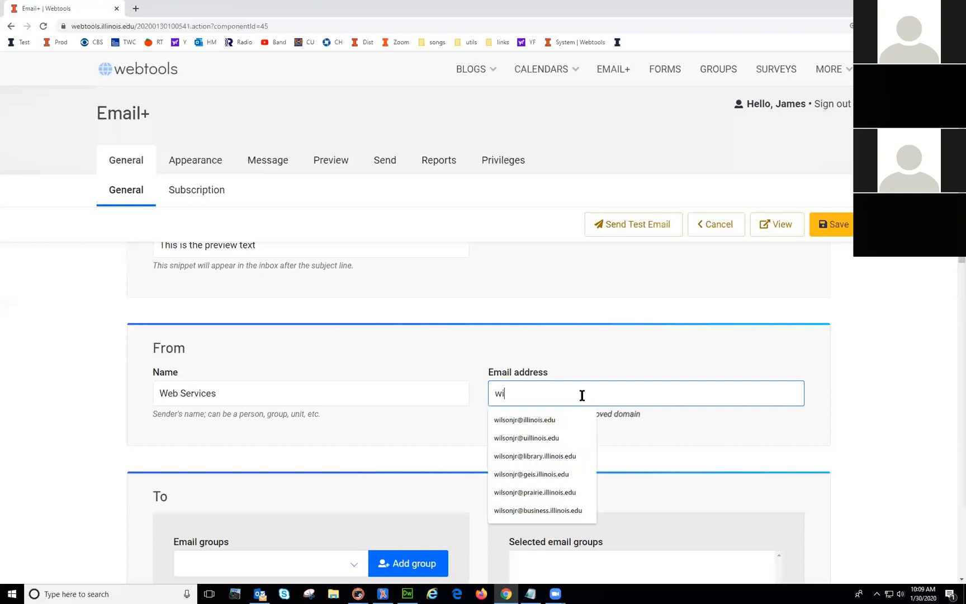
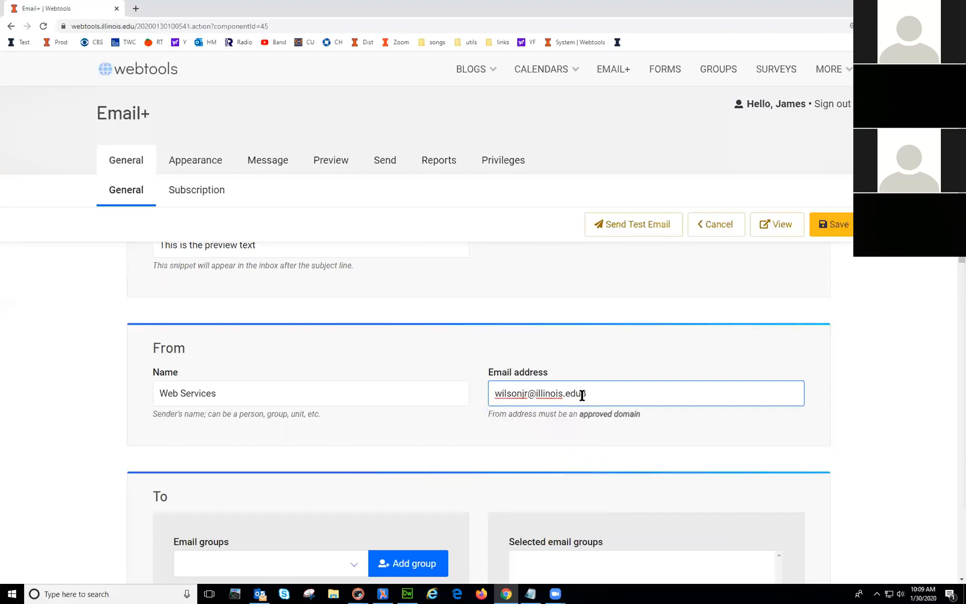
scroll(486, 424, down, 3)
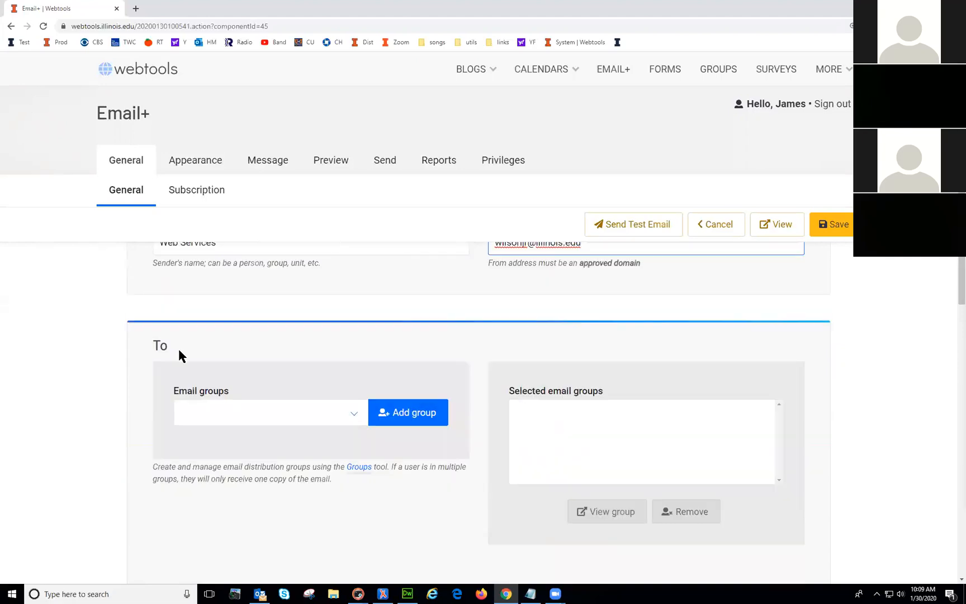
Step: Add Jims group to the email's recipient groups
click(355, 413)
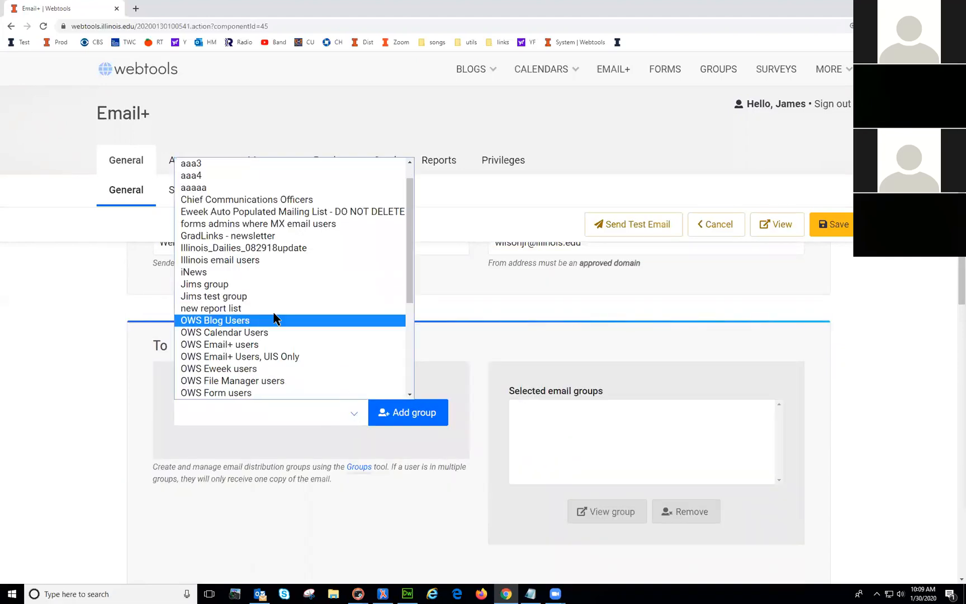
click(248, 284)
click(416, 417)
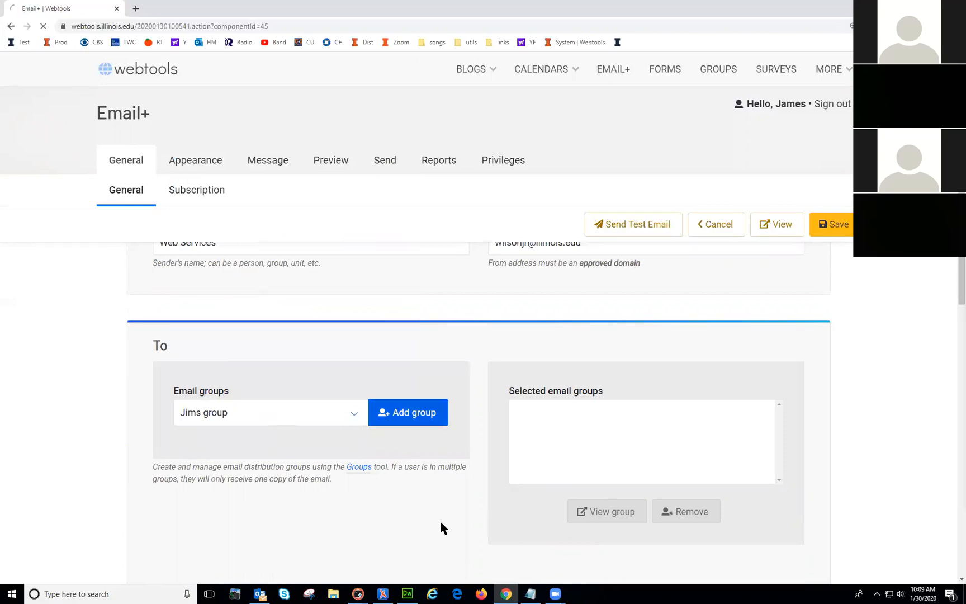
scroll(817, 481, down, 6)
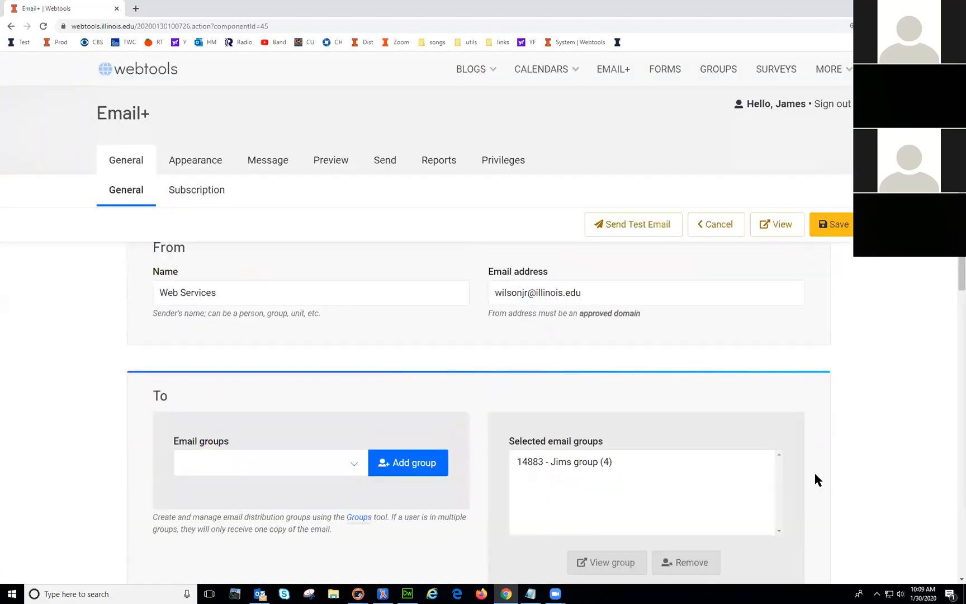
click(562, 415)
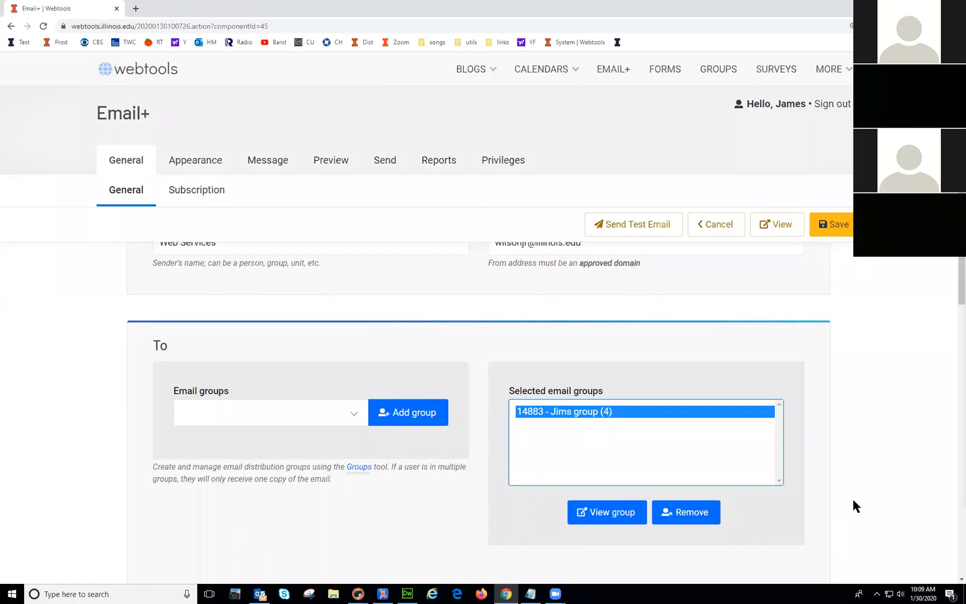
click(842, 455)
scroll(443, 444, down, 1)
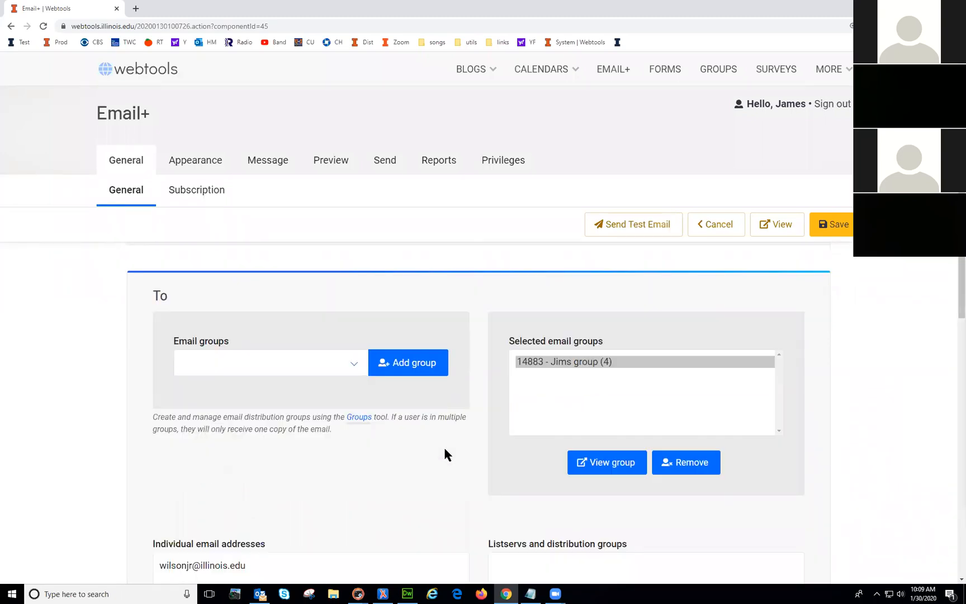
scroll(443, 467, down, 3)
Step: Add a second recipient's email address under Individual email addresses
click(354, 422)
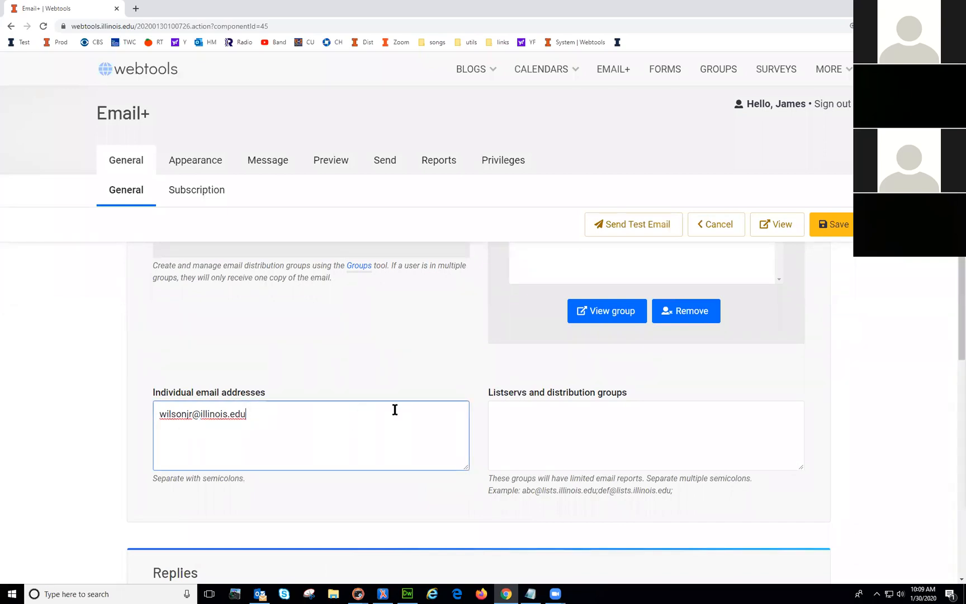
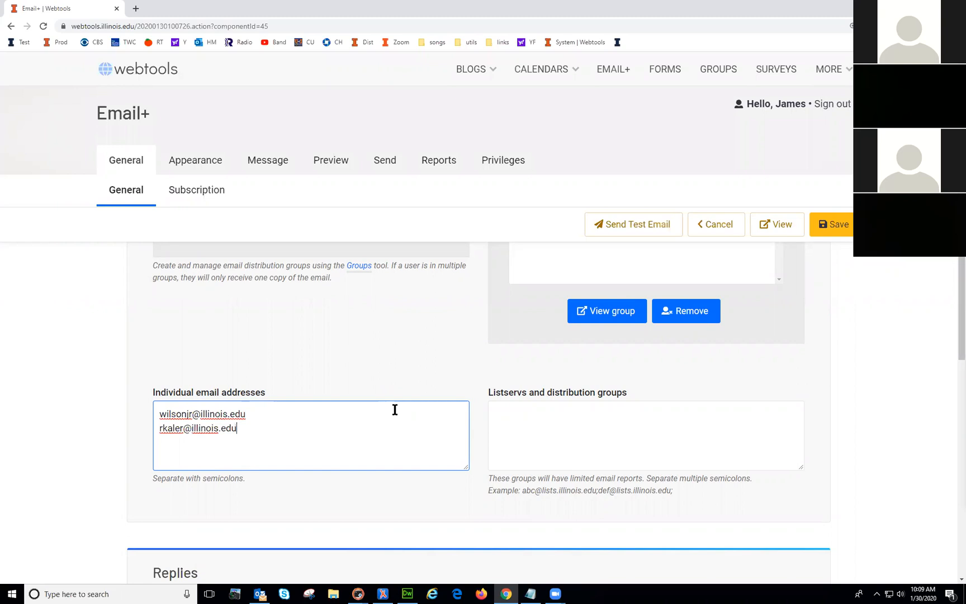
click(553, 439)
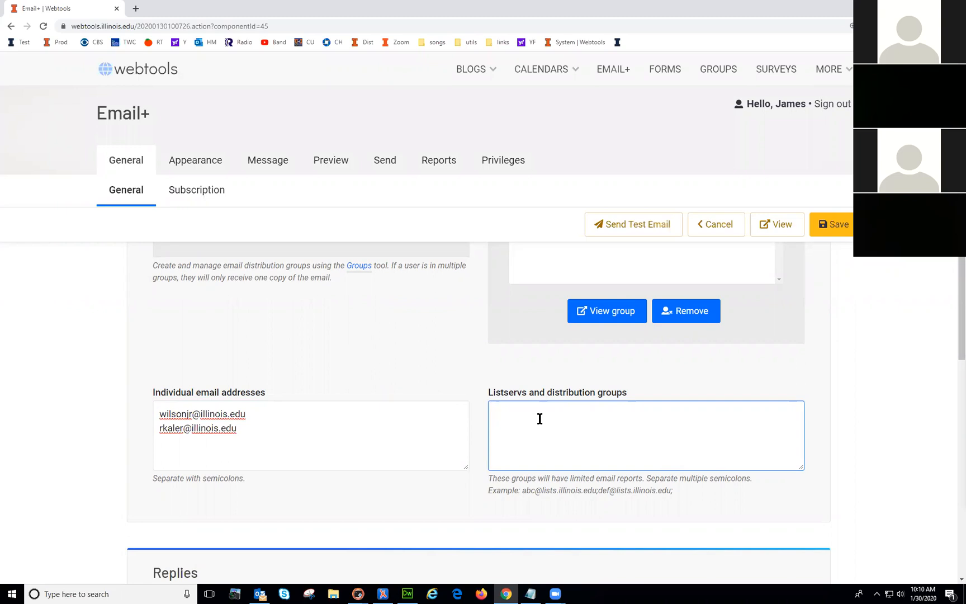
drag(252, 414, 139, 411)
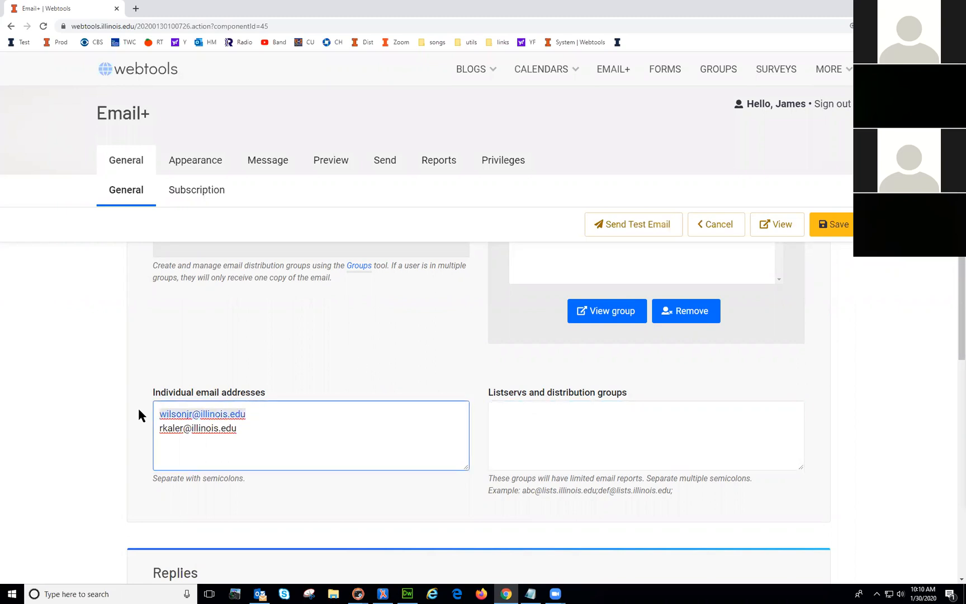
click(530, 410)
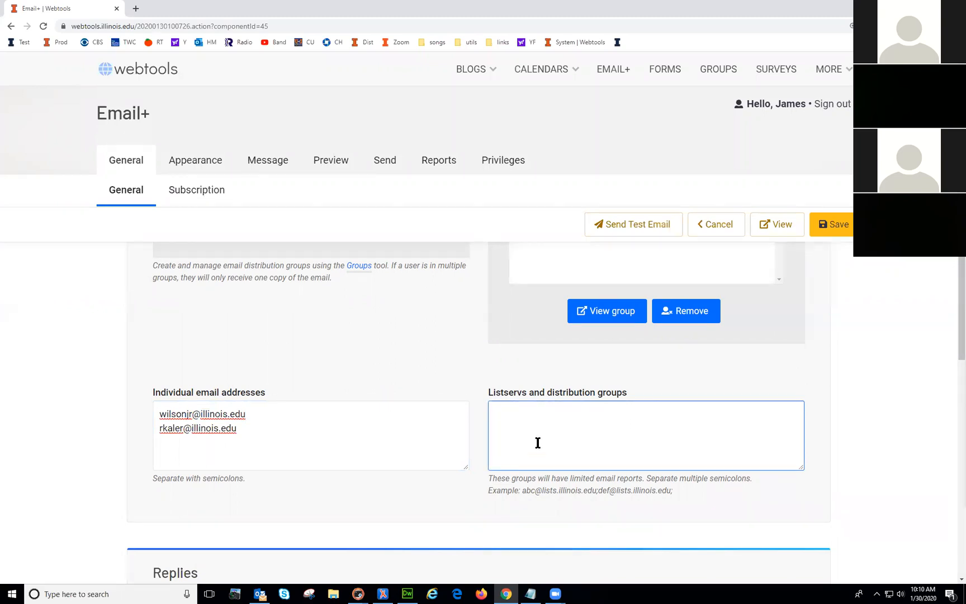
scroll(545, 445, down, 3)
scroll(553, 447, up, 1)
scroll(554, 452, down, 2)
drag(200, 367, 165, 370)
click(196, 368)
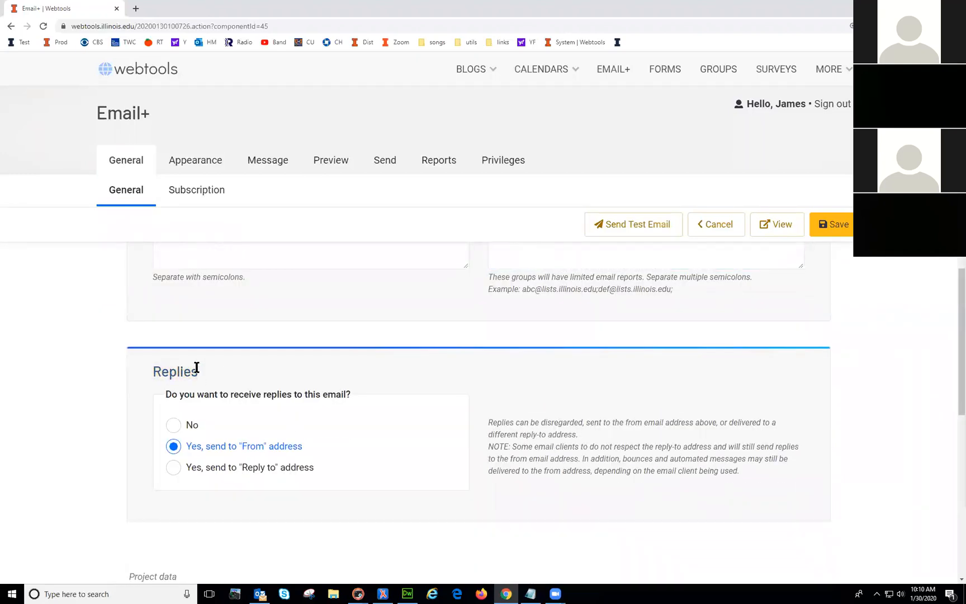
drag(198, 371, 158, 371)
click(144, 371)
click(173, 467)
scroll(240, 520, down, 3)
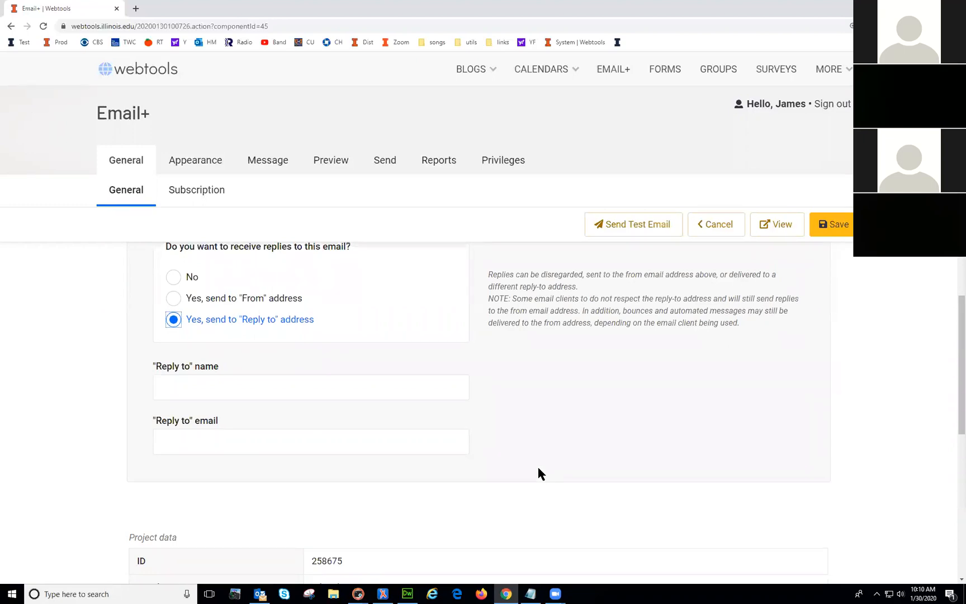
scroll(218, 401, up, 2)
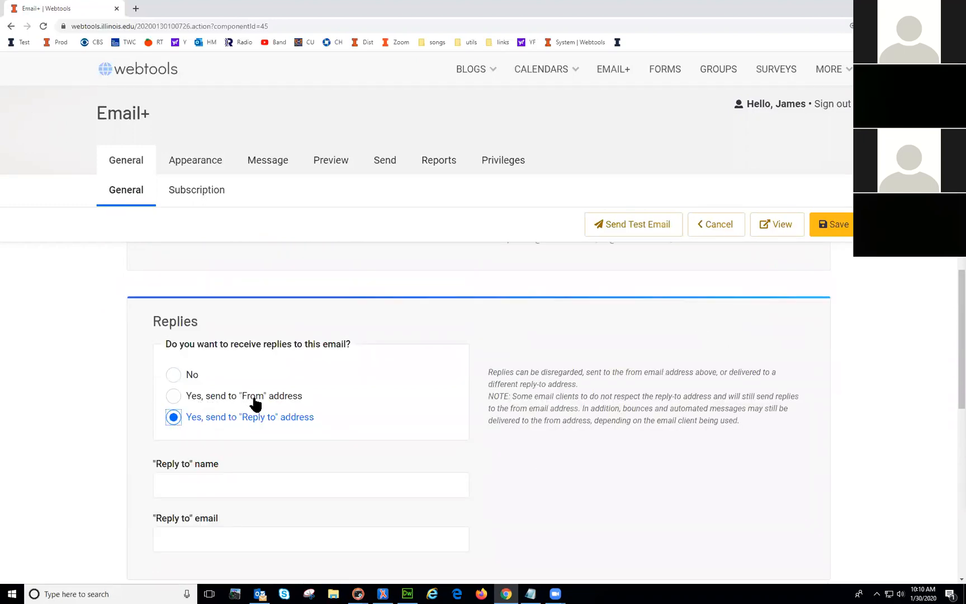
click(175, 397)
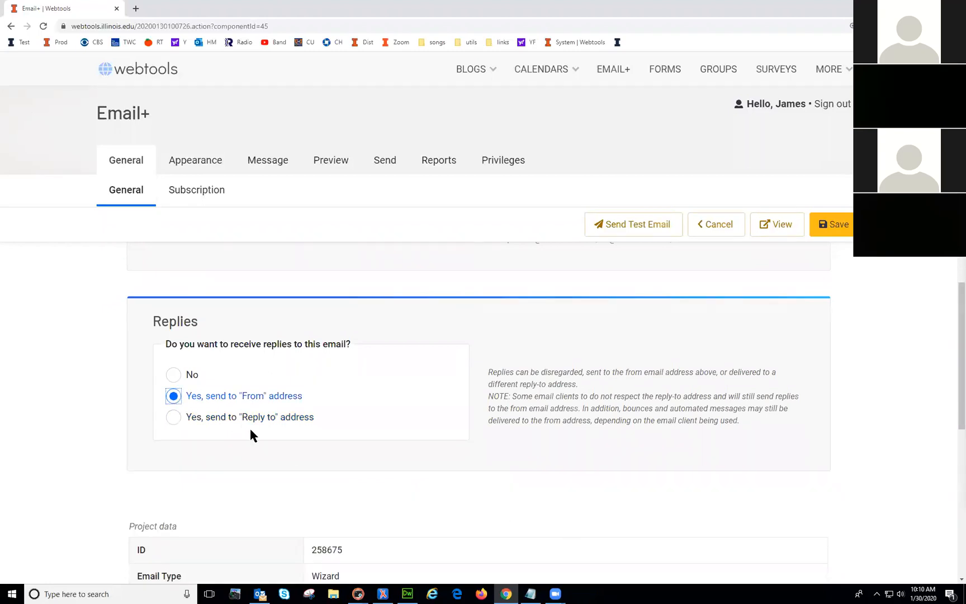
scroll(298, 454, down, 1)
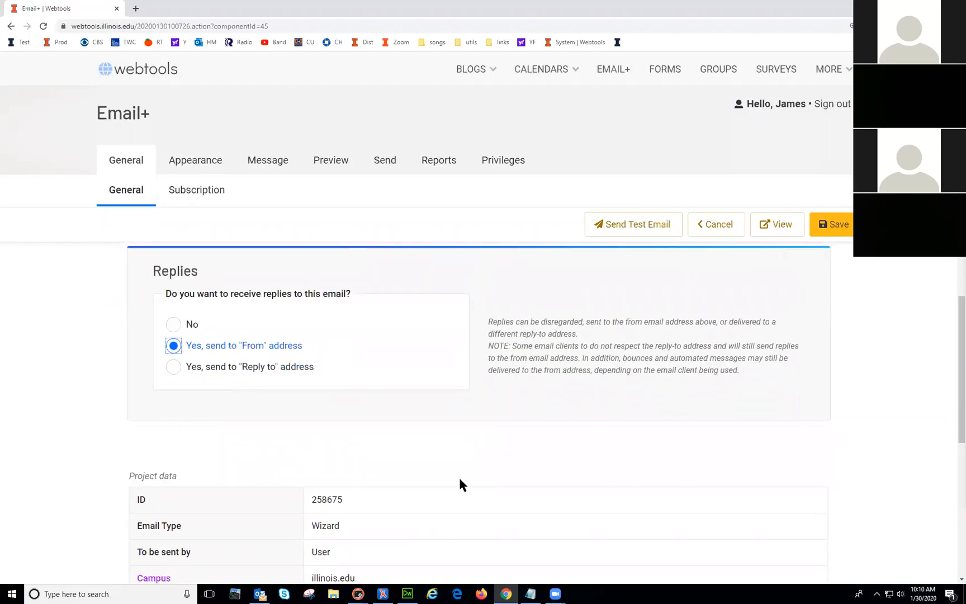
scroll(462, 484, up, 8)
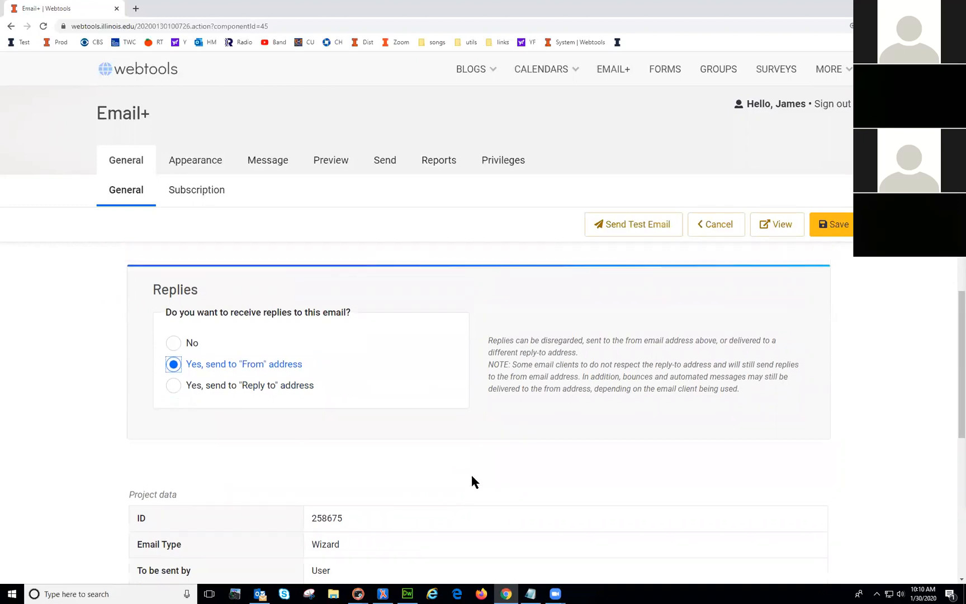
scroll(459, 469, up, 8)
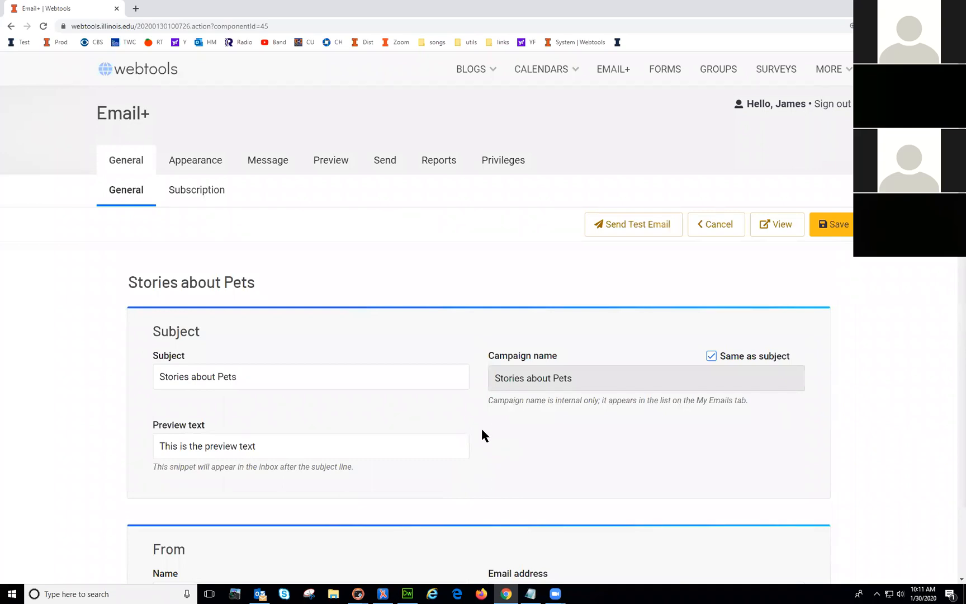
Step: Save the Stories about Pets email
scroll(482, 430, down, 6)
scroll(645, 350, up, 6)
click(844, 224)
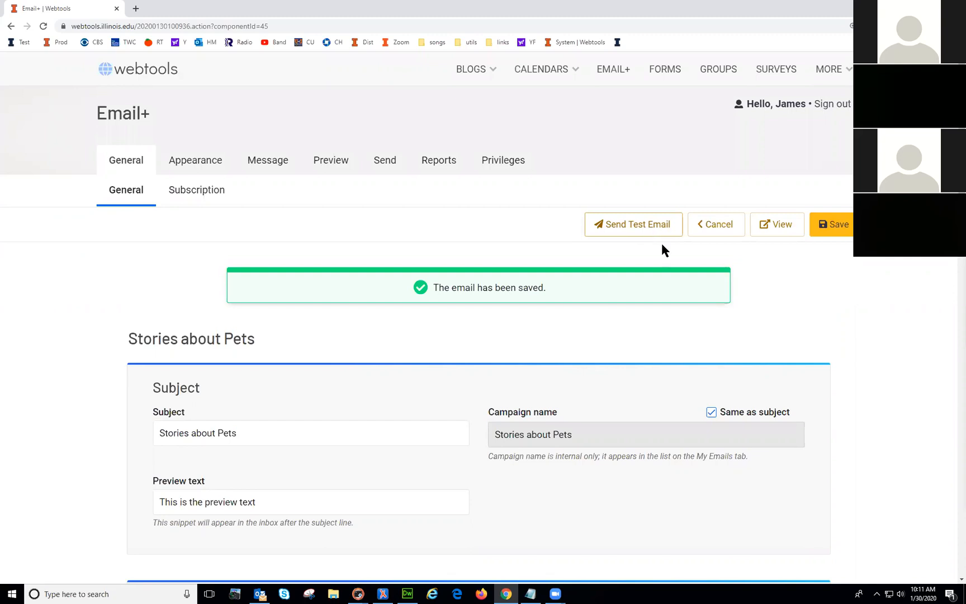
Step: Preview the email in a new tab, close it, and show the subscription settings
click(780, 225)
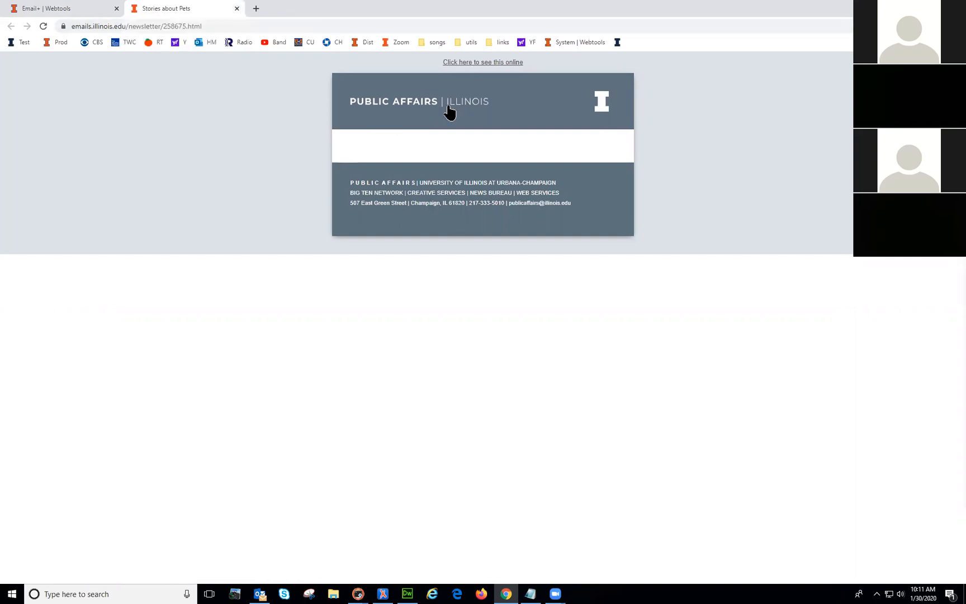
click(238, 8)
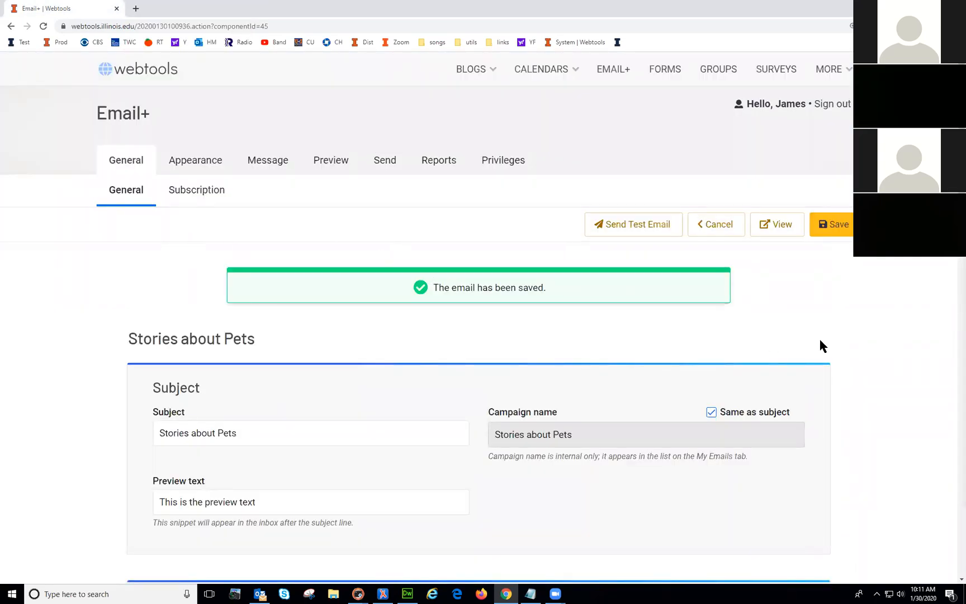
click(199, 190)
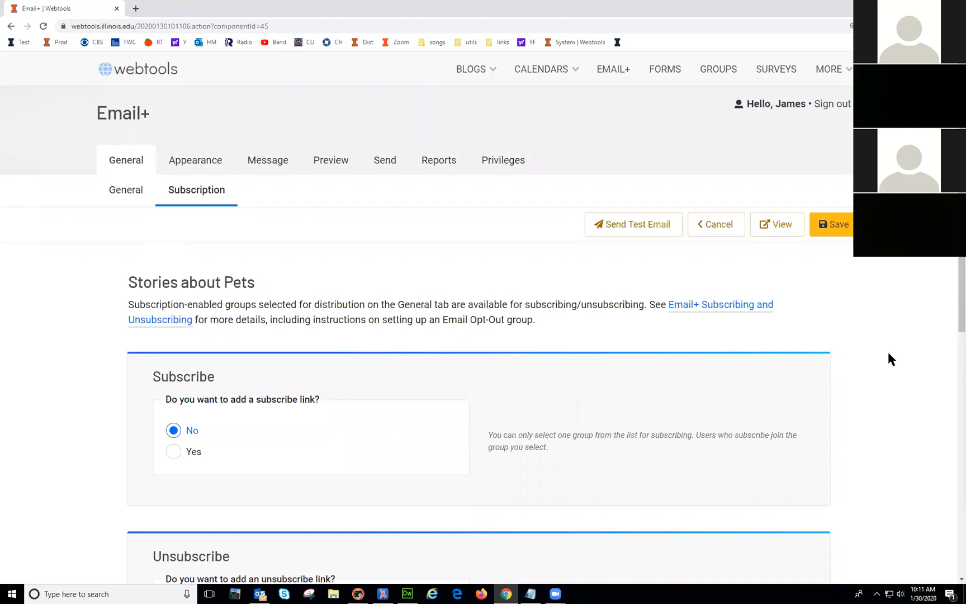
Step: Enable the email's subscribe link with link text 'Subscribe', then return to General settings
scroll(468, 307, down, 4)
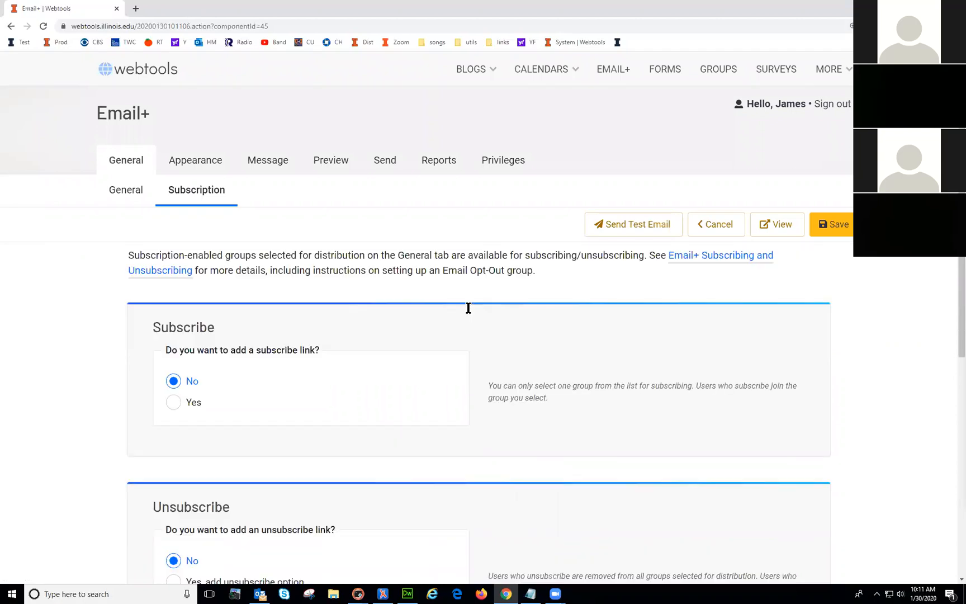
scroll(467, 312, up, 1)
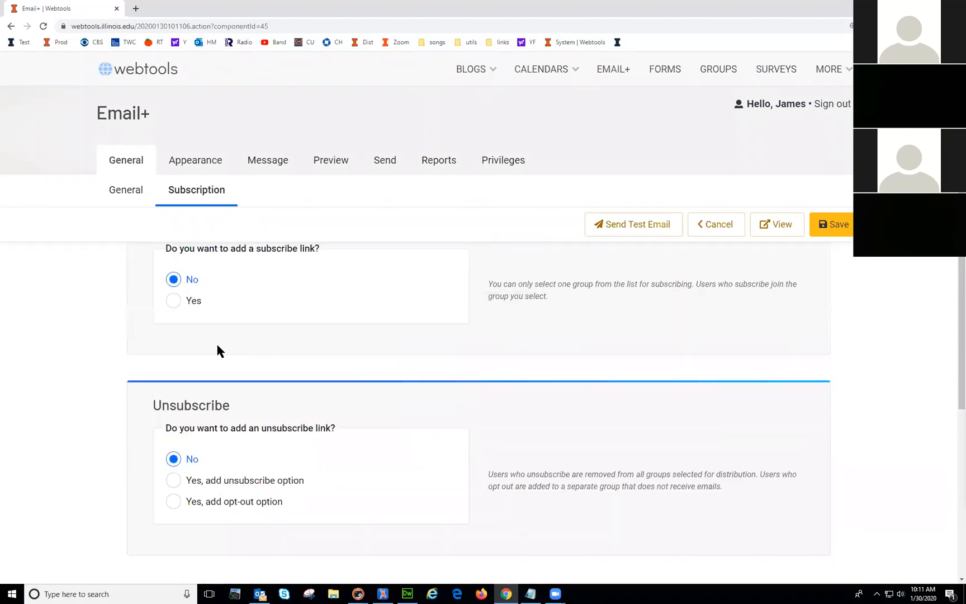
click(174, 301)
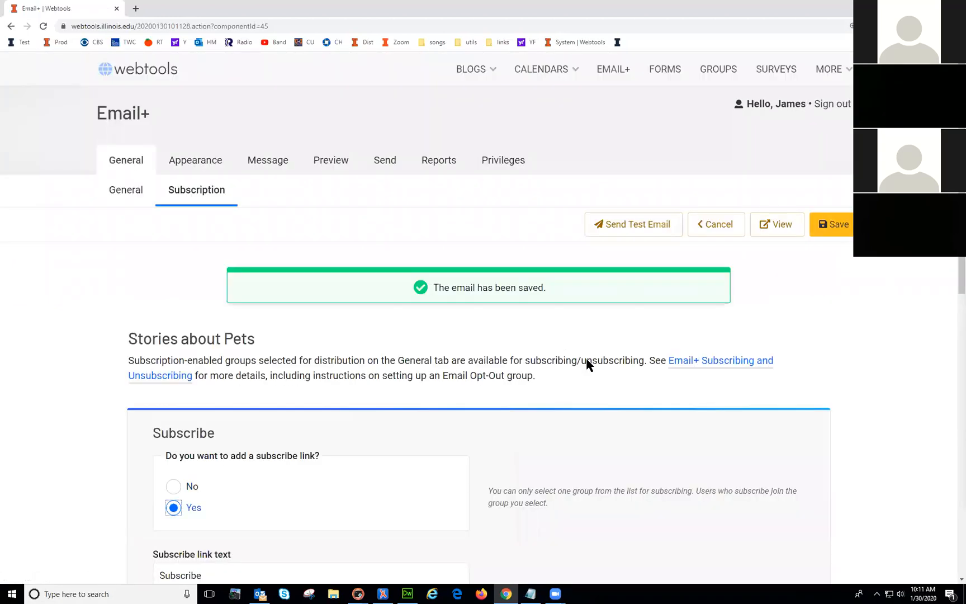
scroll(775, 446, down, 1)
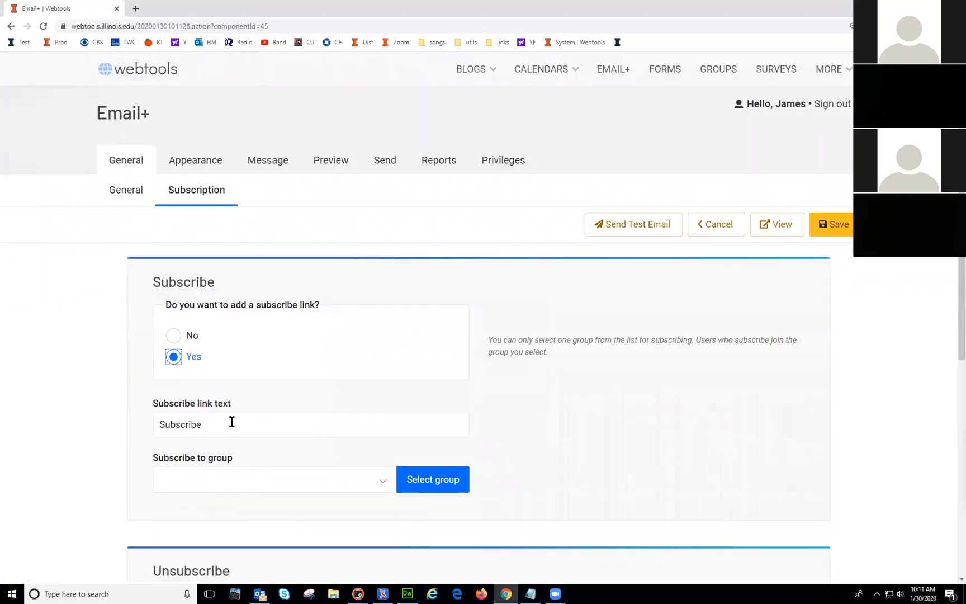
scroll(348, 414, up, 2)
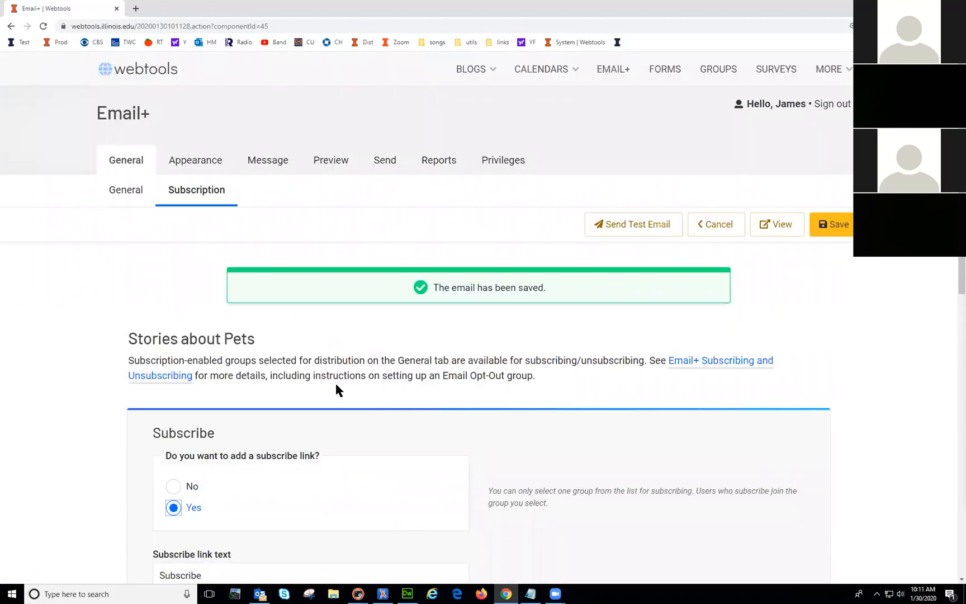
click(124, 191)
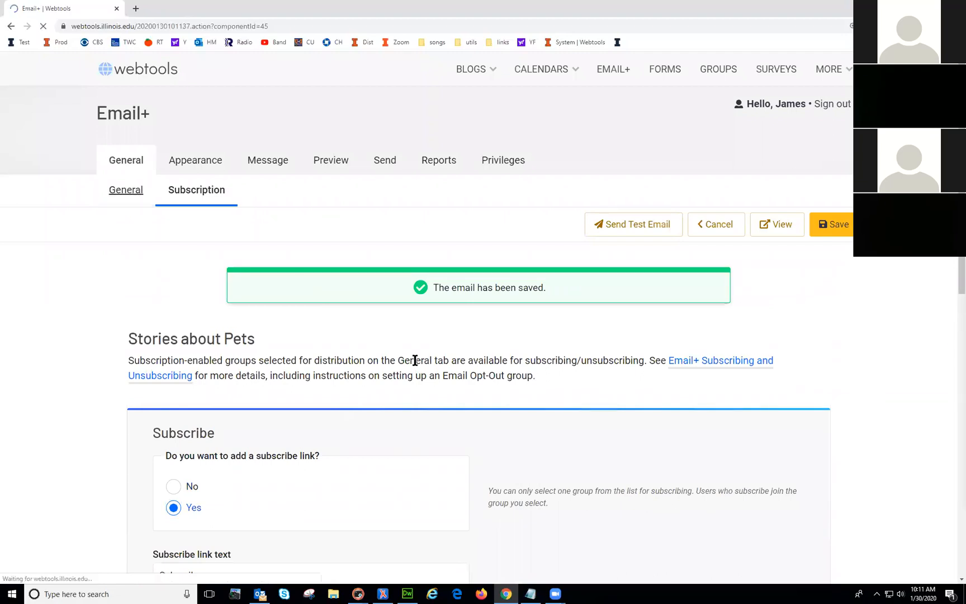
Step: Select the Jims group entry among the To section's selected email groups
scroll(415, 360, down, 7)
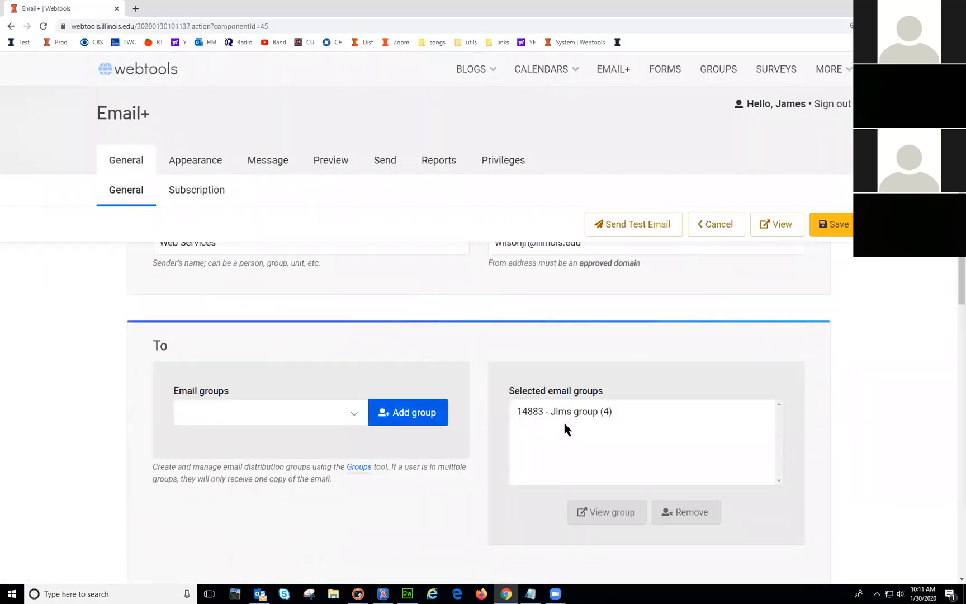
click(573, 412)
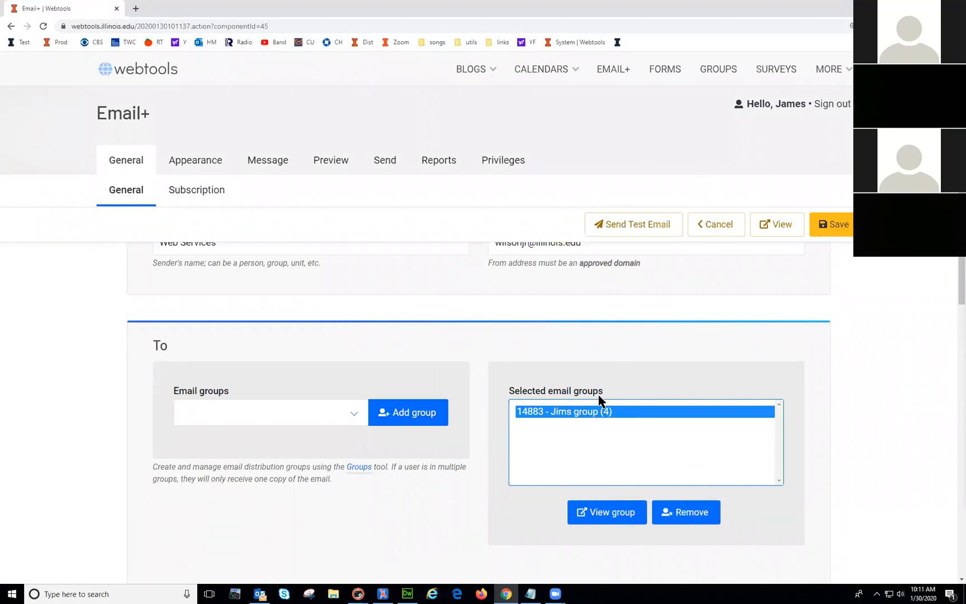
Step: In Webtools Groups, open the Jims group's edit page from My Groups
click(721, 70)
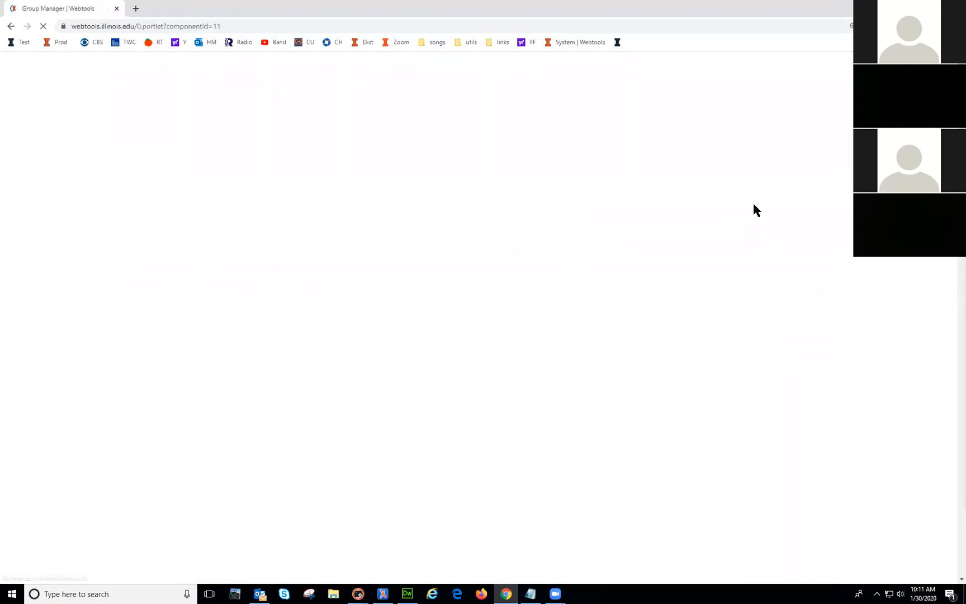
scroll(319, 280, down, 4)
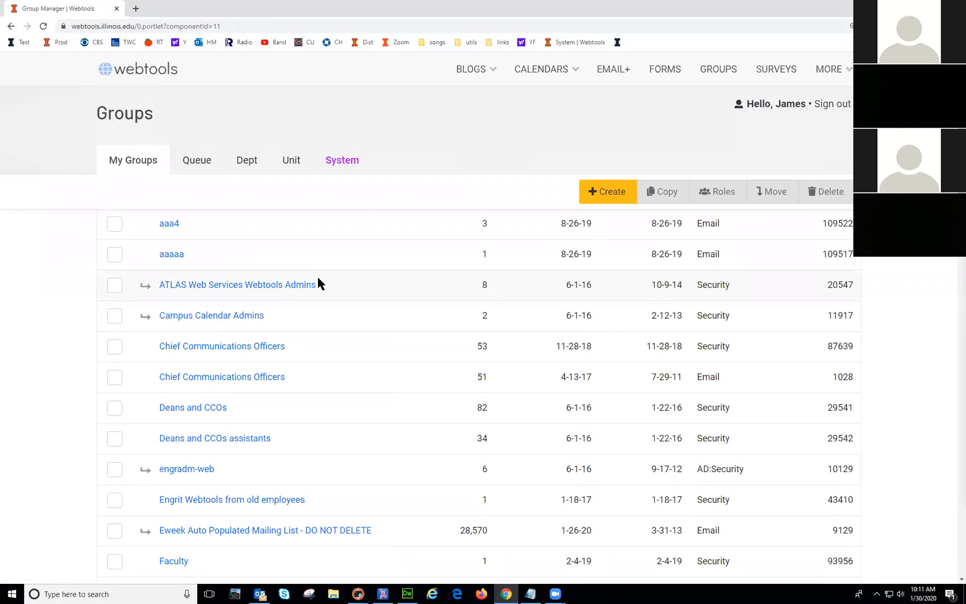
scroll(317, 280, down, 1)
scroll(308, 296, up, 4)
scroll(307, 300, down, 1)
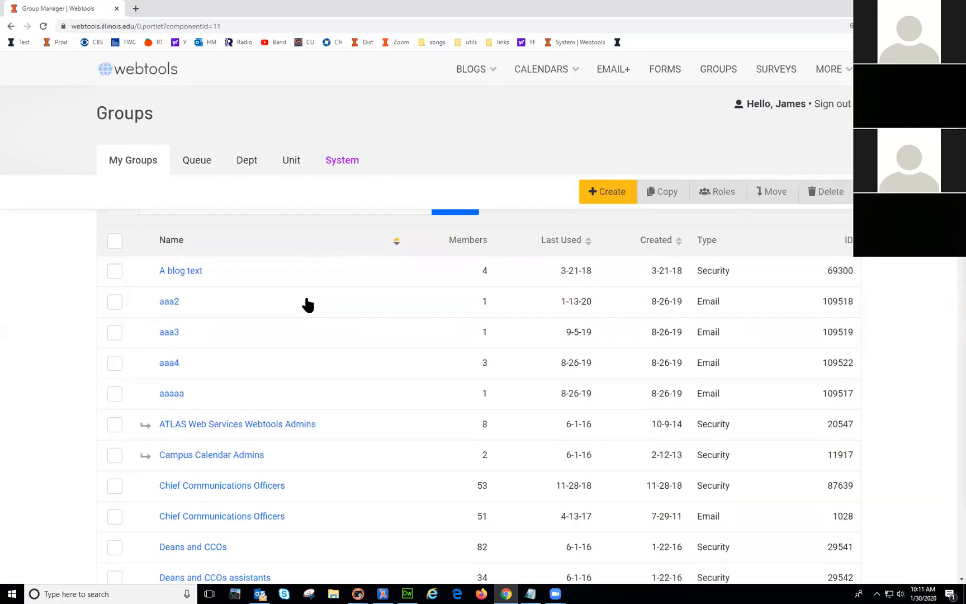
scroll(307, 304, down, 9)
click(180, 394)
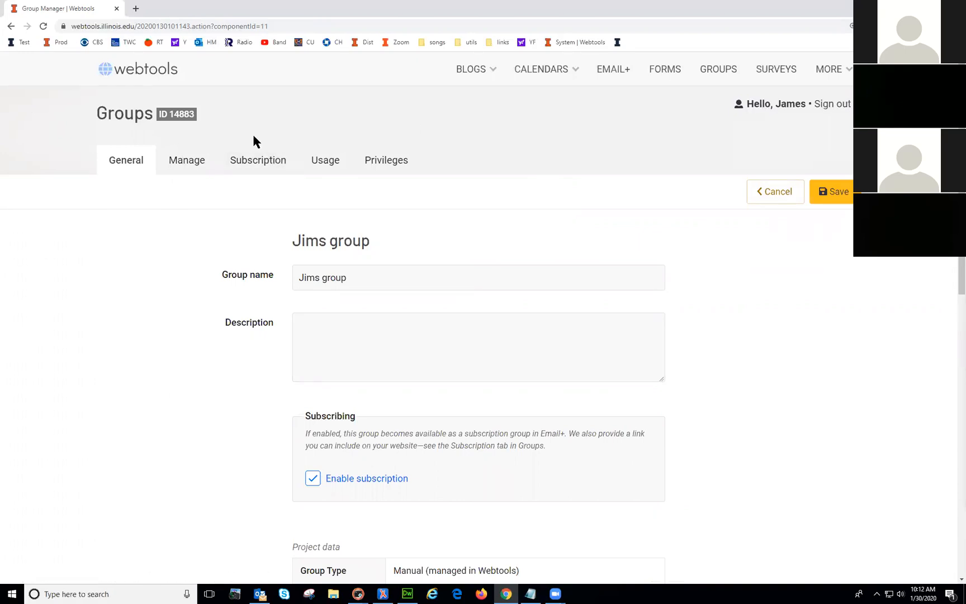
Step: Back in Email+, choose Yes for a subscribe link under Subscription settings
click(615, 70)
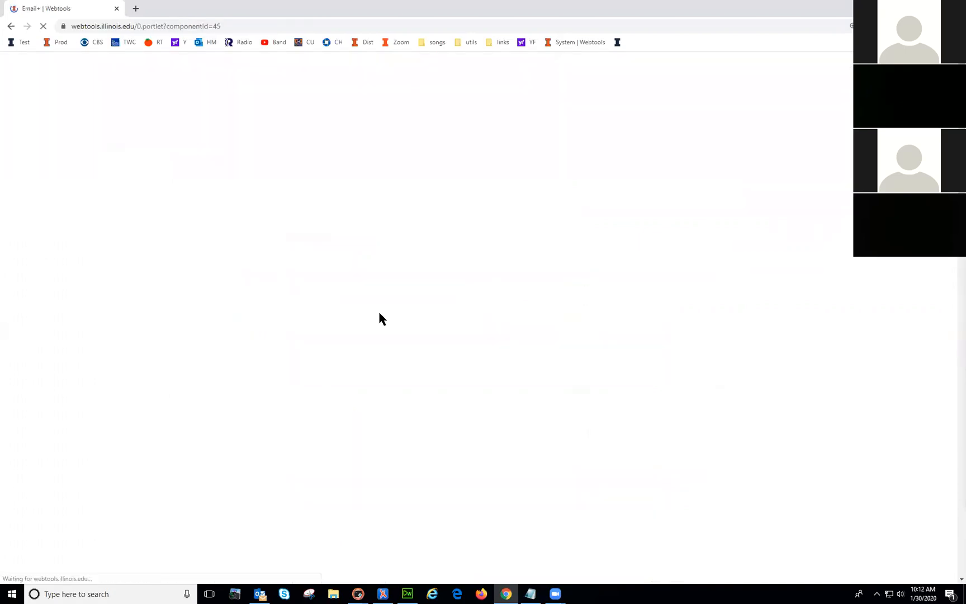
click(205, 190)
scroll(475, 398, down, 1)
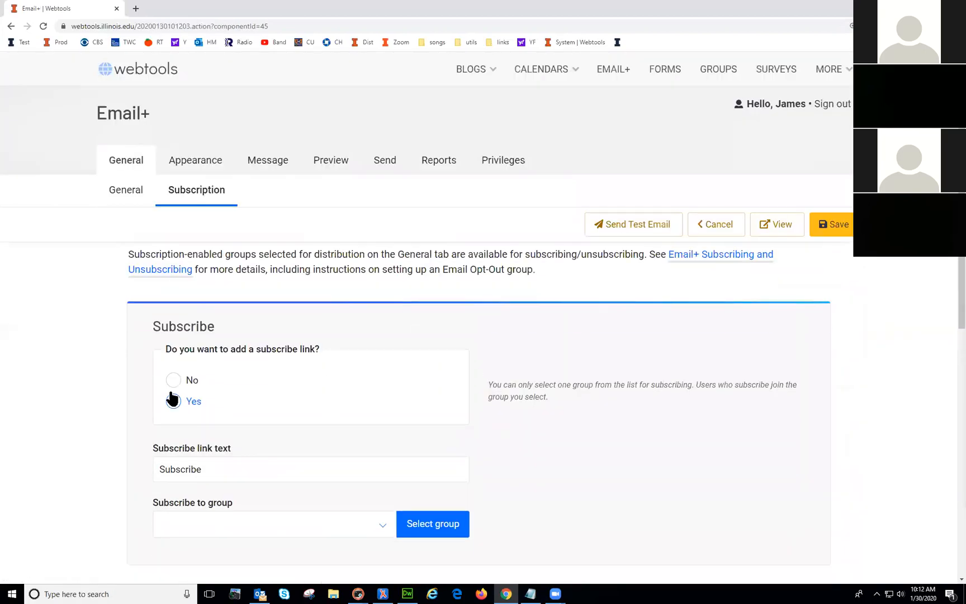
click(173, 401)
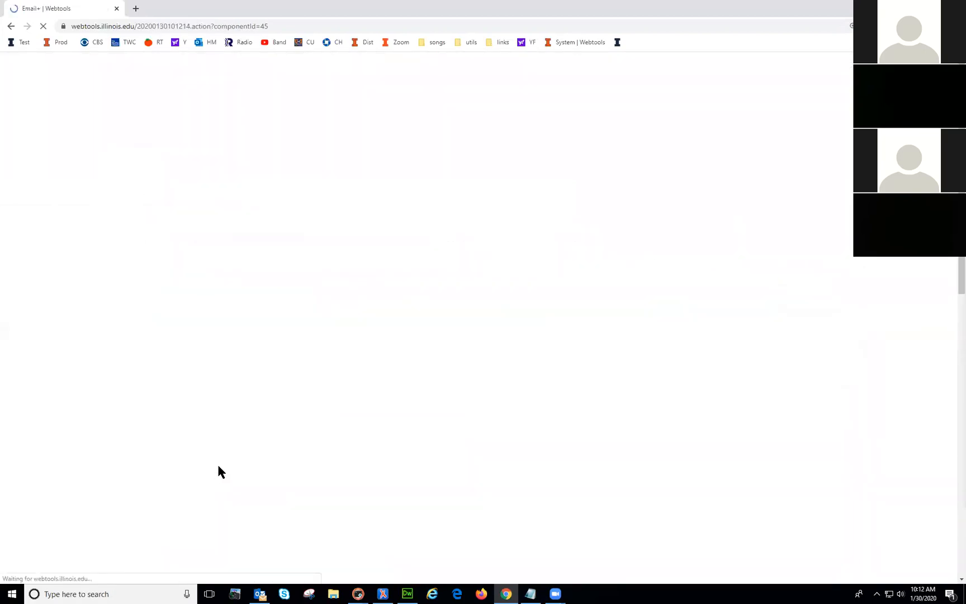
Step: Keep the link text 'Subscribe' and apply the personal group as the subscribe group
scroll(240, 394, down, 2)
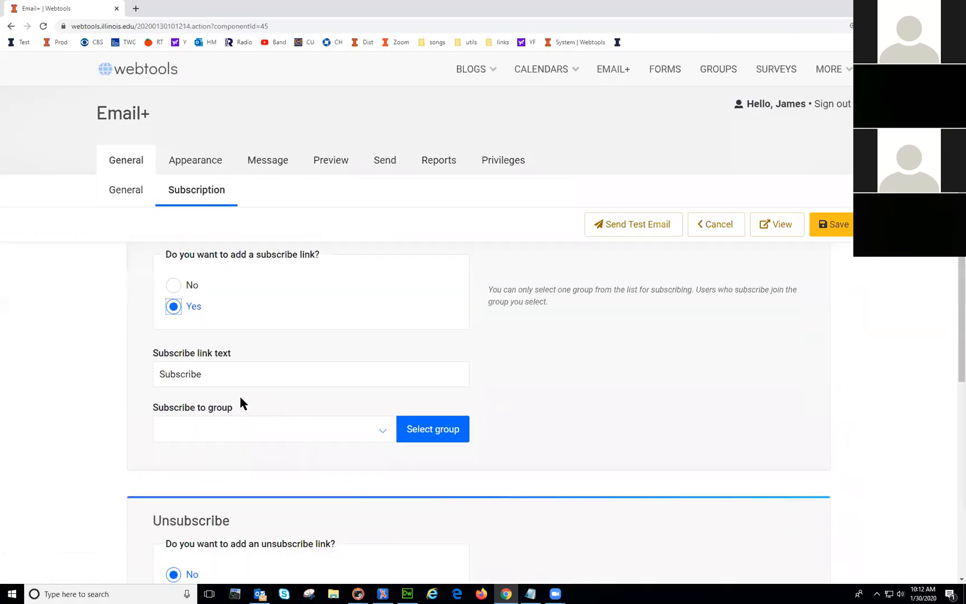
click(222, 372)
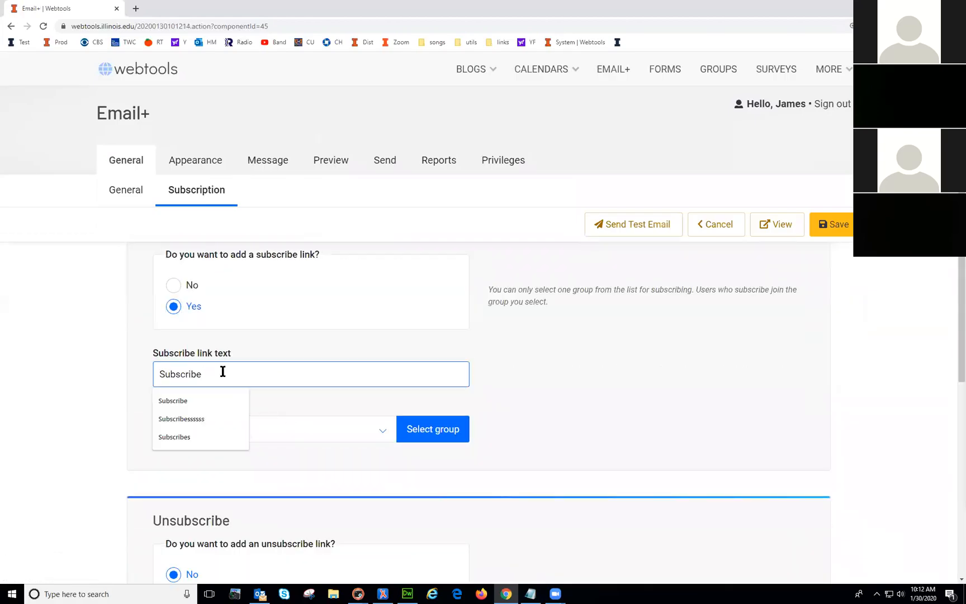
click(476, 409)
click(382, 427)
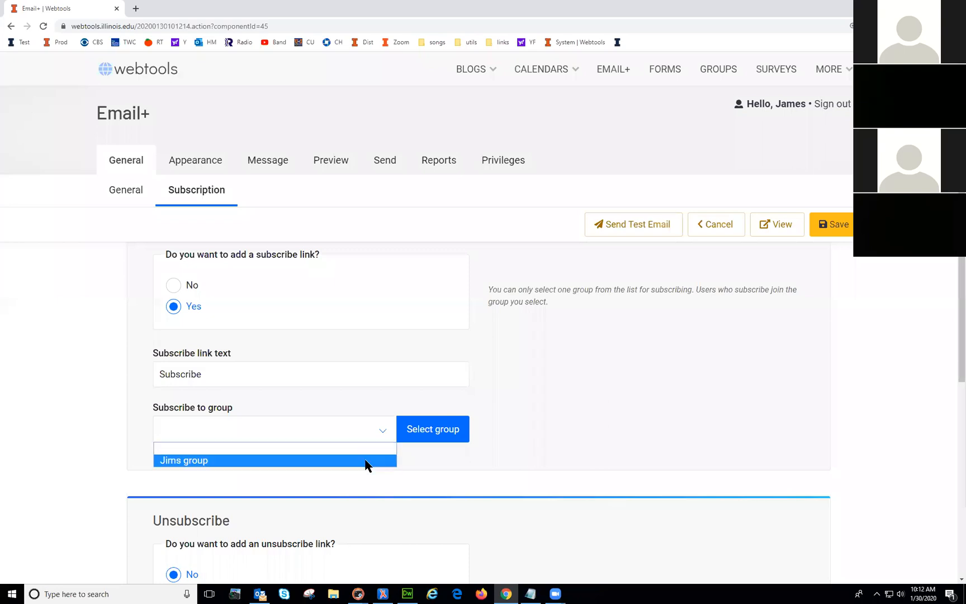
click(366, 461)
click(432, 436)
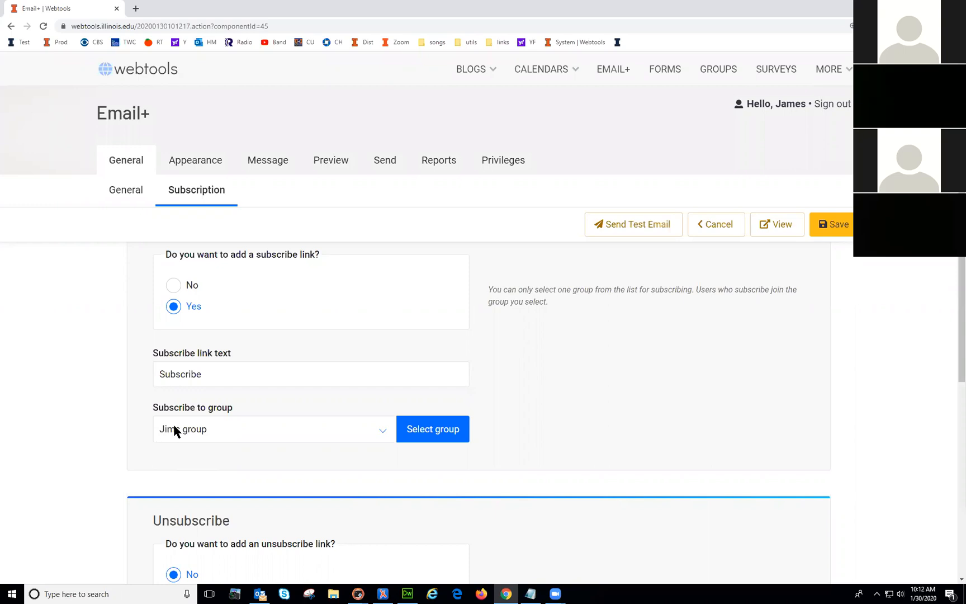
scroll(604, 425, down, 4)
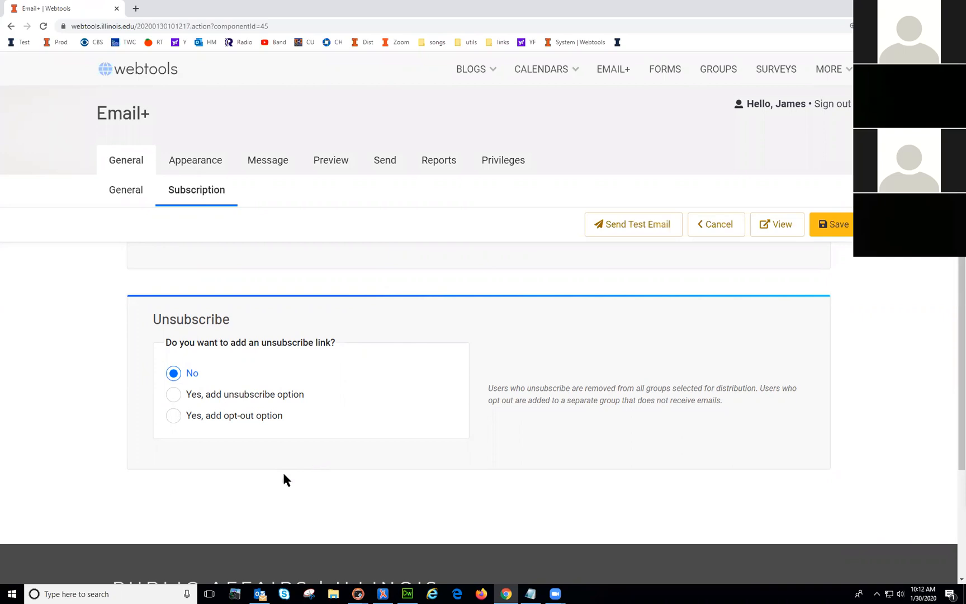
Step: Add an opt-out unsubscribe option reading 'Unsubscribe This Email'
click(174, 417)
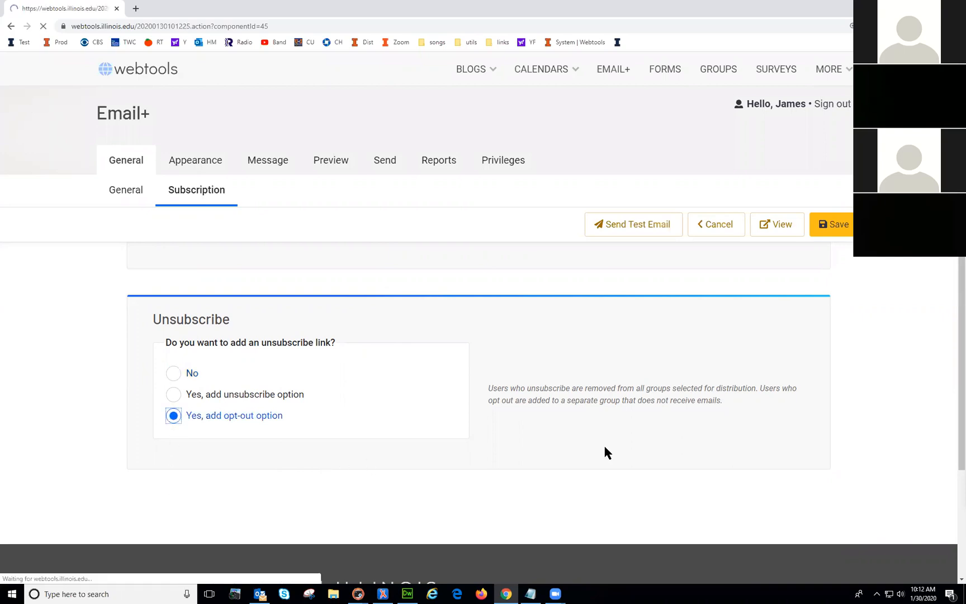
scroll(599, 436, down, 6)
scroll(593, 431, up, 4)
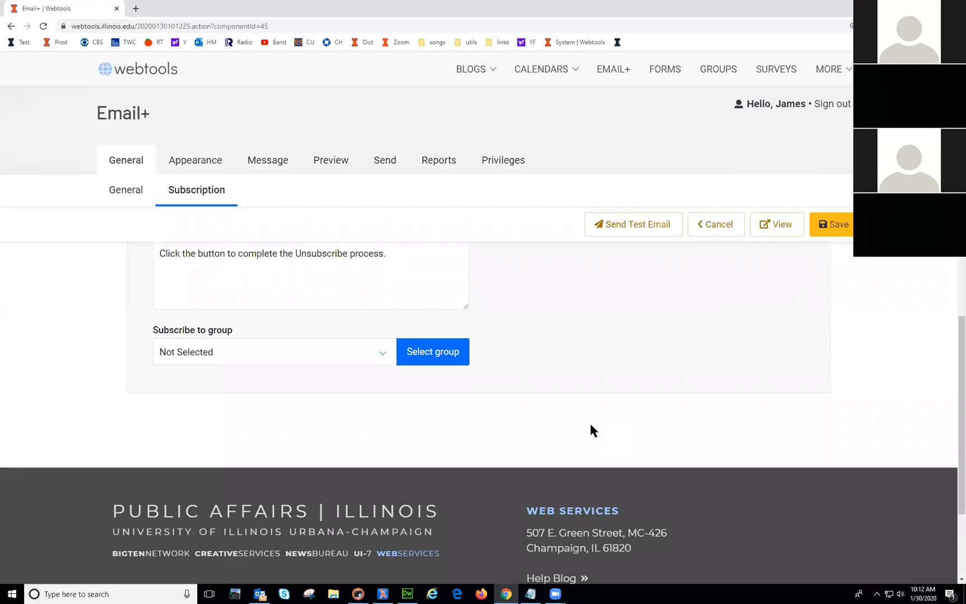
scroll(358, 449, up, 3)
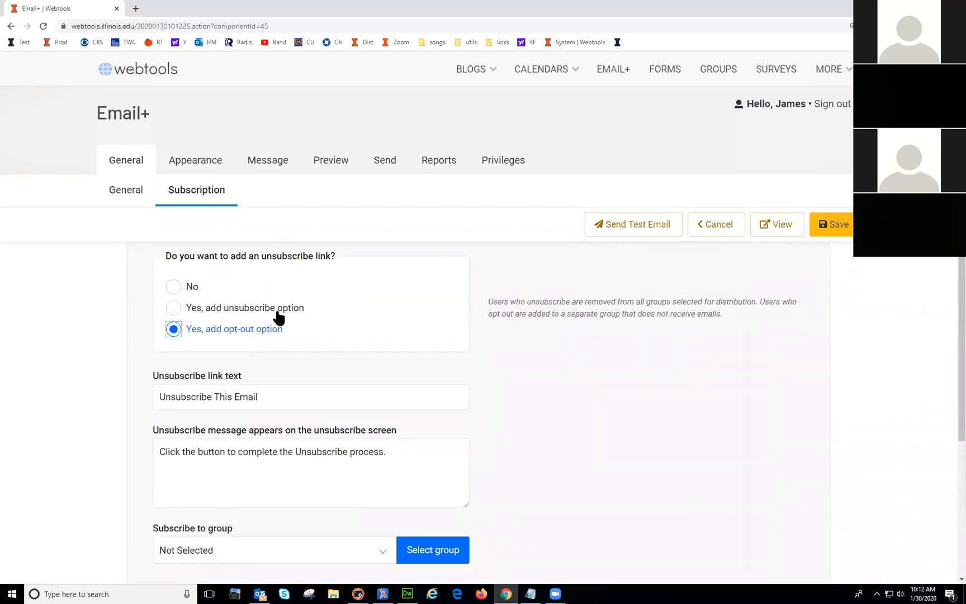
scroll(294, 324, up, 3)
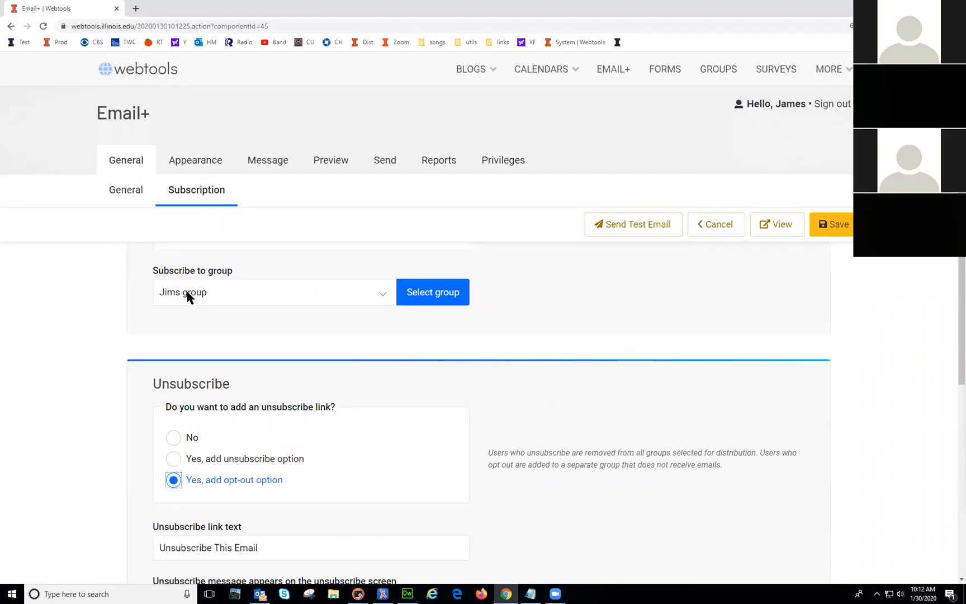
Step: Check the Subscribe to group dropdown, leaving the personal group selected
click(186, 293)
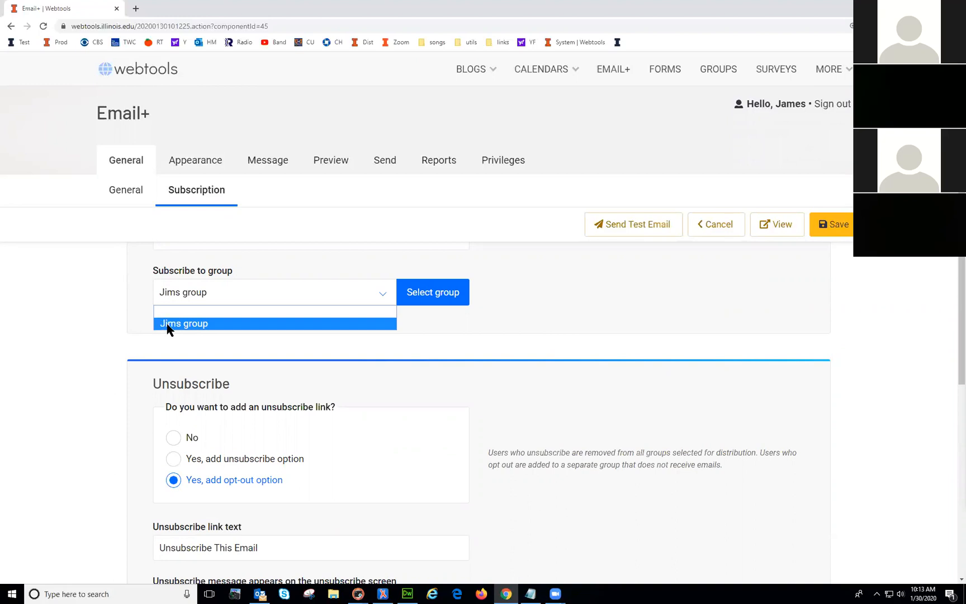
click(102, 362)
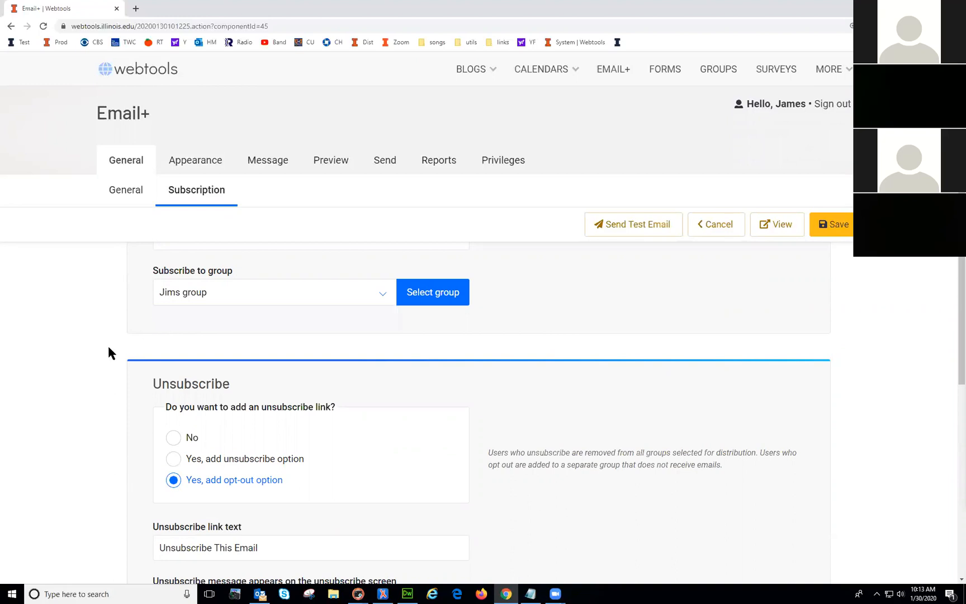
click(182, 297)
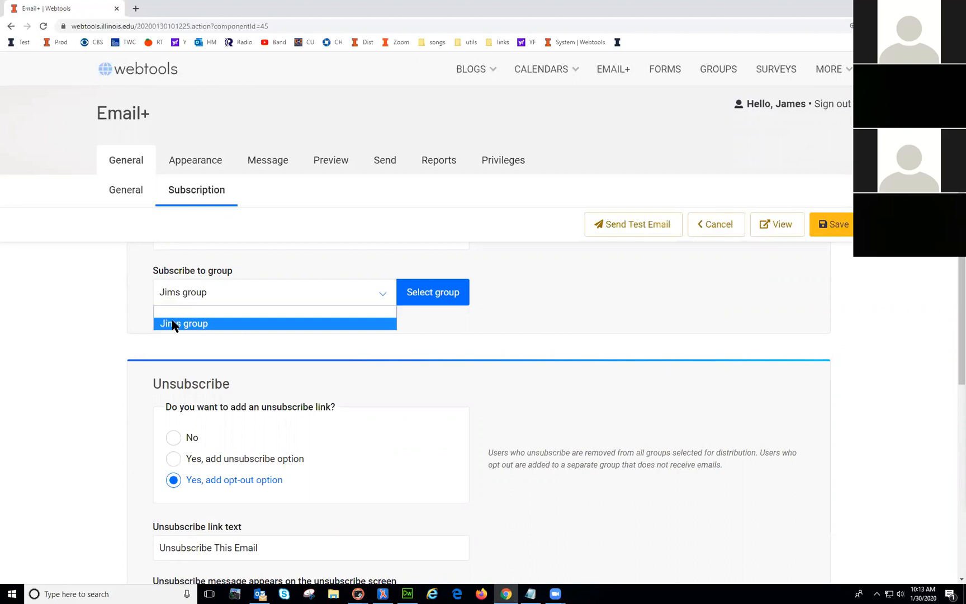
click(139, 319)
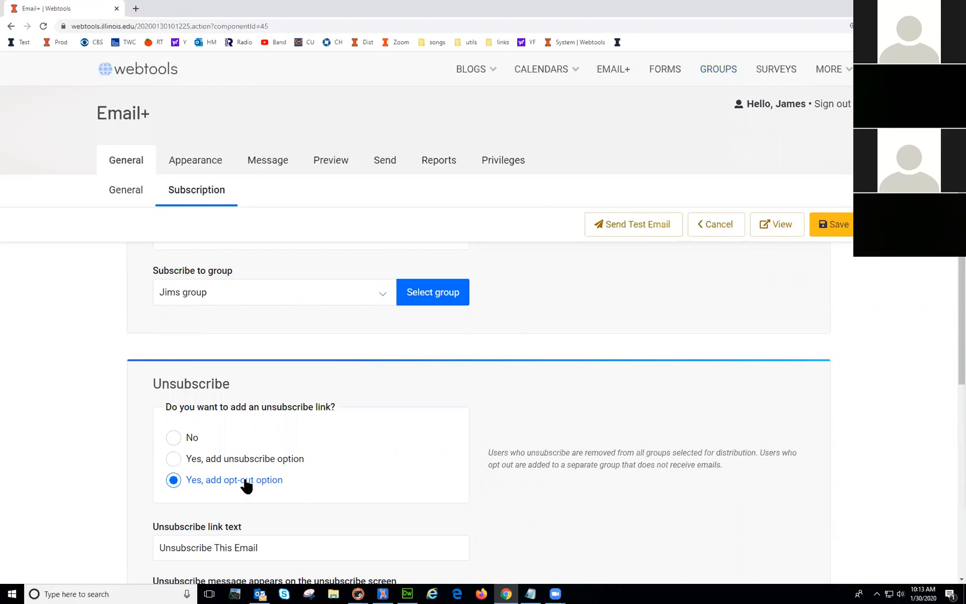
scroll(339, 458, down, 2)
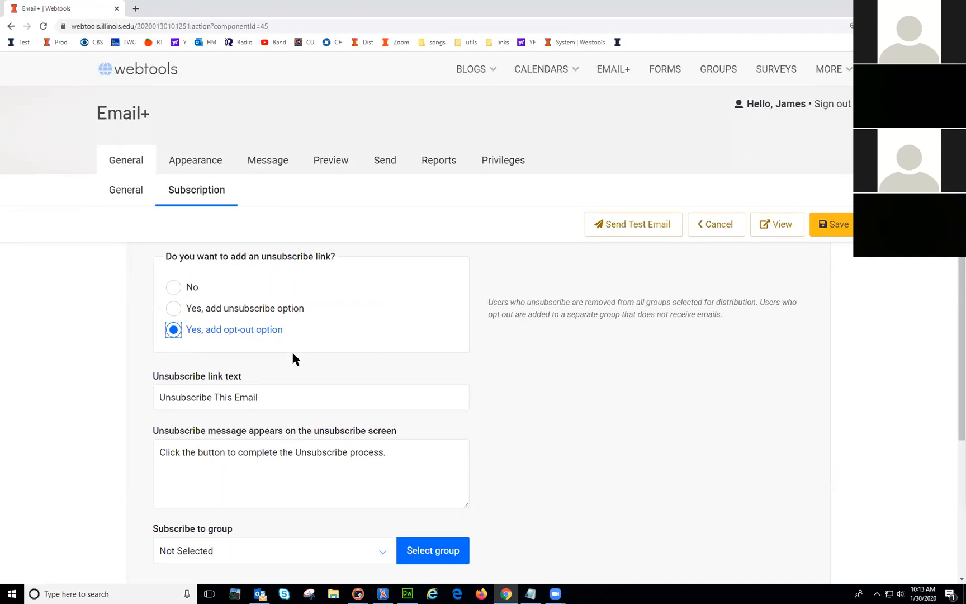
scroll(293, 353, up, 3)
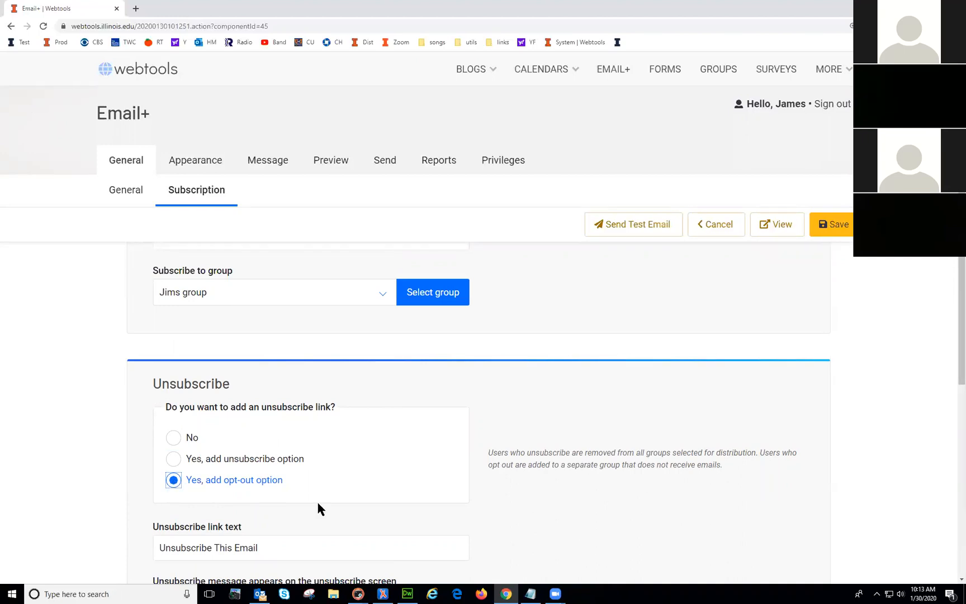
scroll(317, 503, down, 1)
scroll(204, 410, down, 3)
Step: Select and apply OWS Optouts as the opt-out group, then go to Appearance
click(213, 501)
click(208, 543)
click(428, 504)
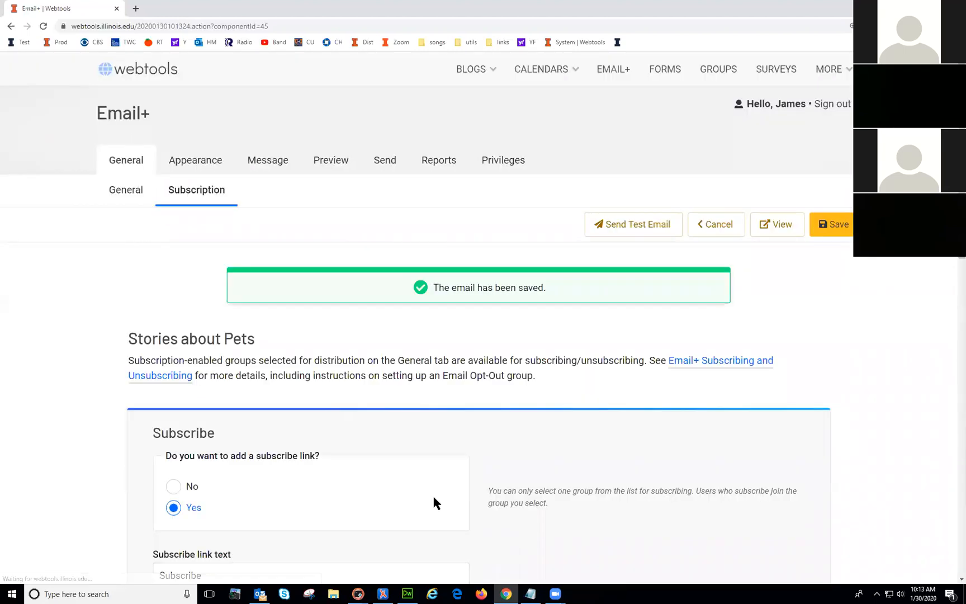
scroll(434, 496, up, 2)
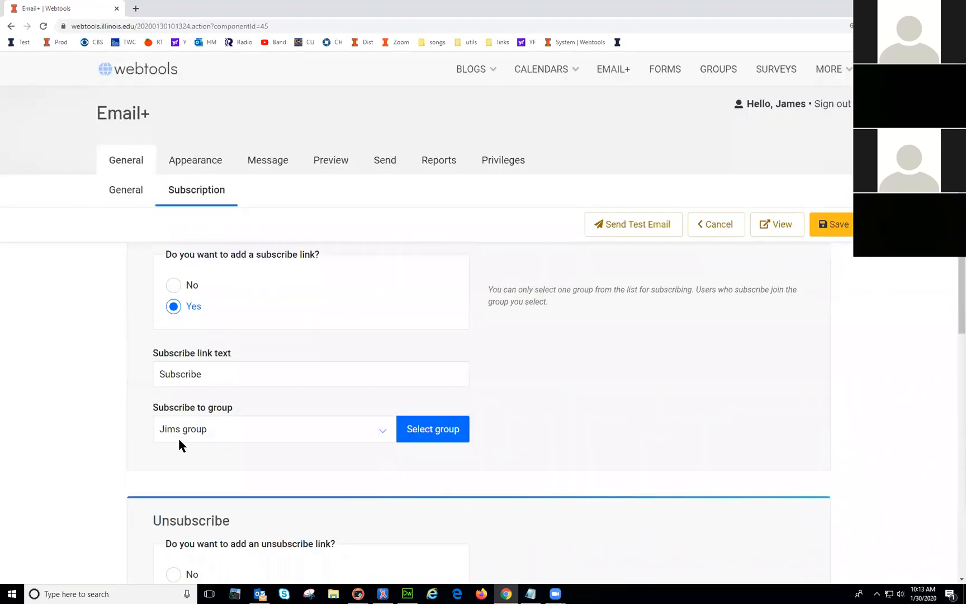
scroll(95, 451, down, 4)
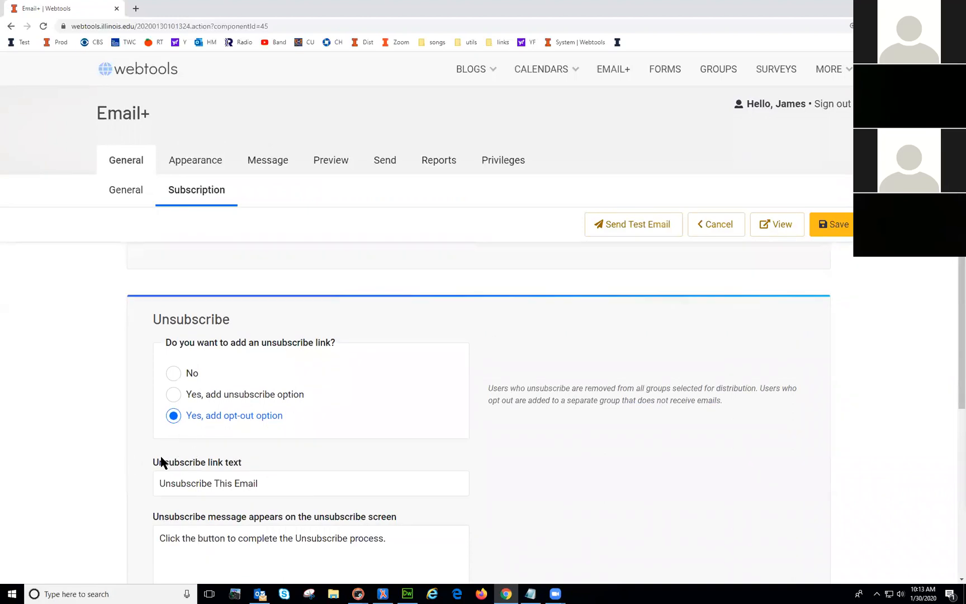
scroll(159, 460, down, 3)
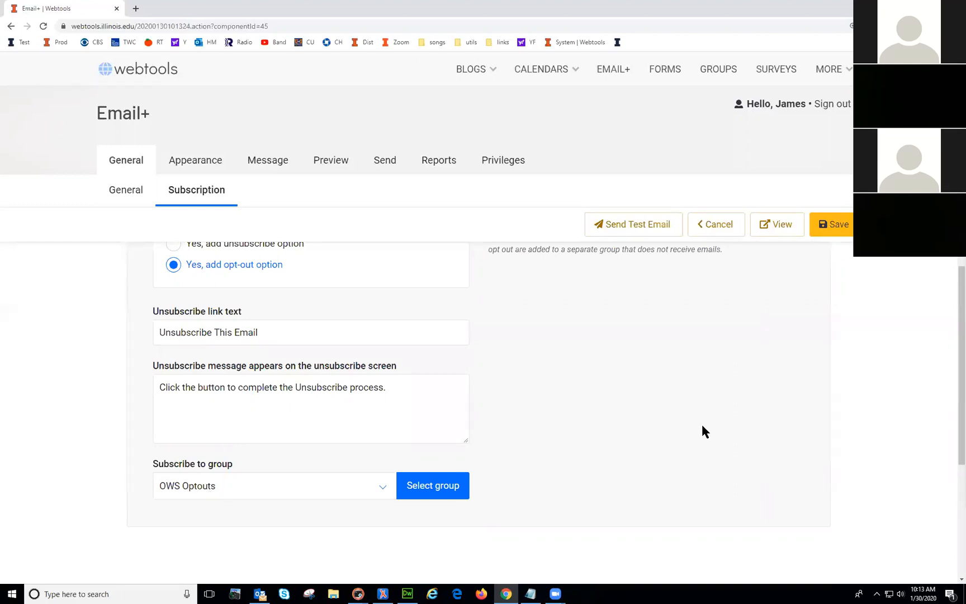
scroll(703, 431, up, 10)
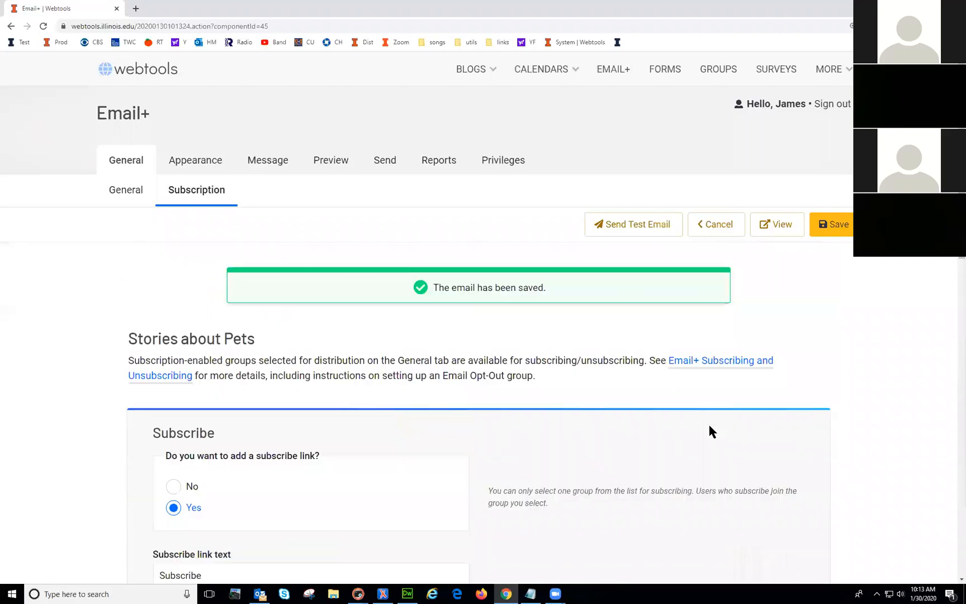
click(193, 159)
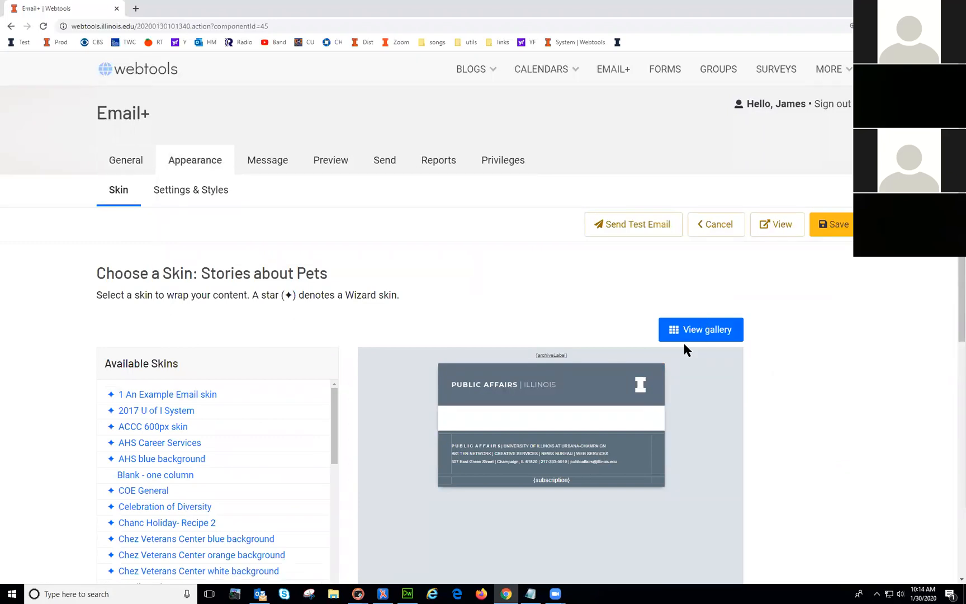
Step: Apply the marching illini skin and preview the email with it
click(707, 333)
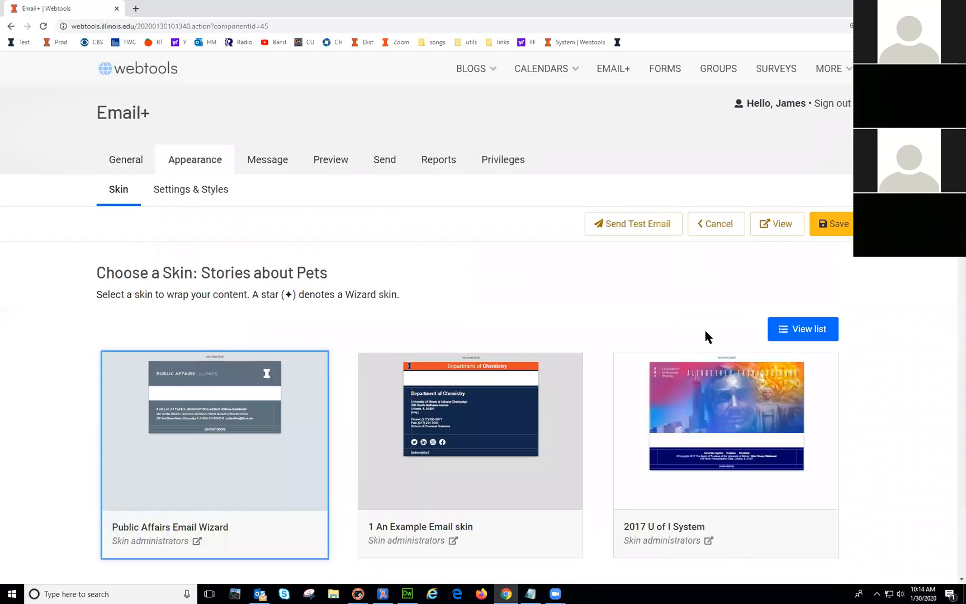
scroll(517, 363, down, 5)
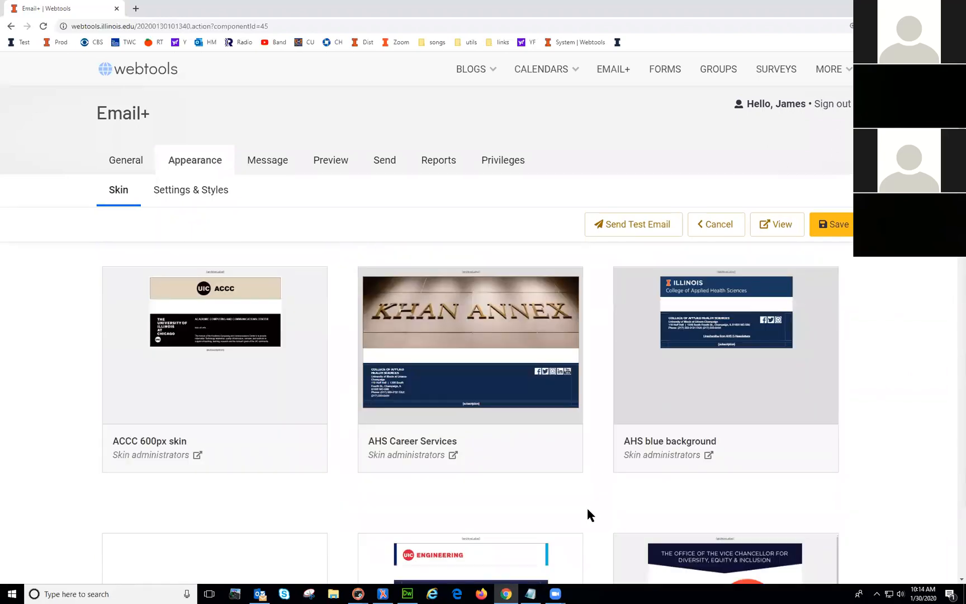
scroll(587, 506, down, 4)
scroll(586, 502, down, 4)
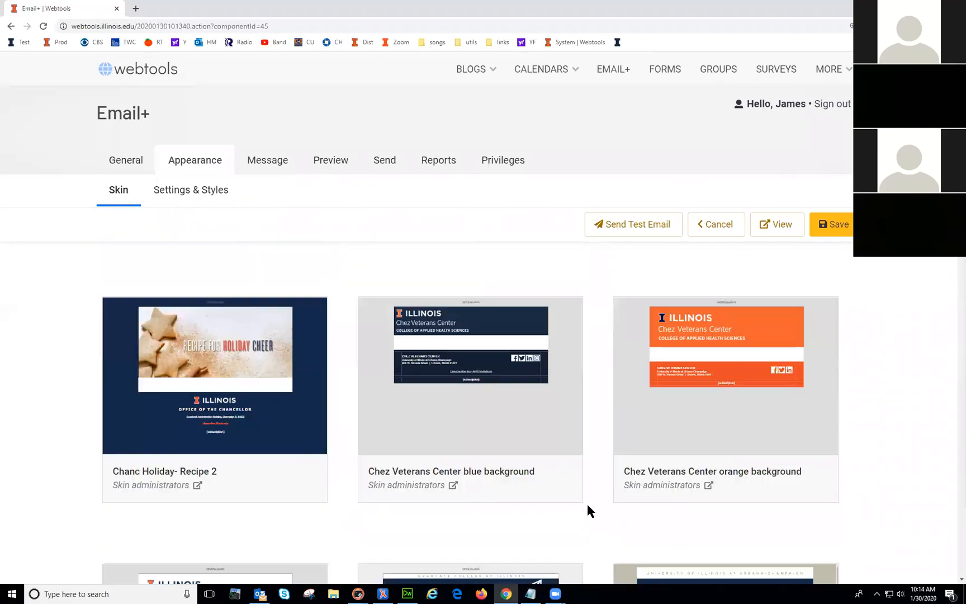
scroll(587, 505, down, 4)
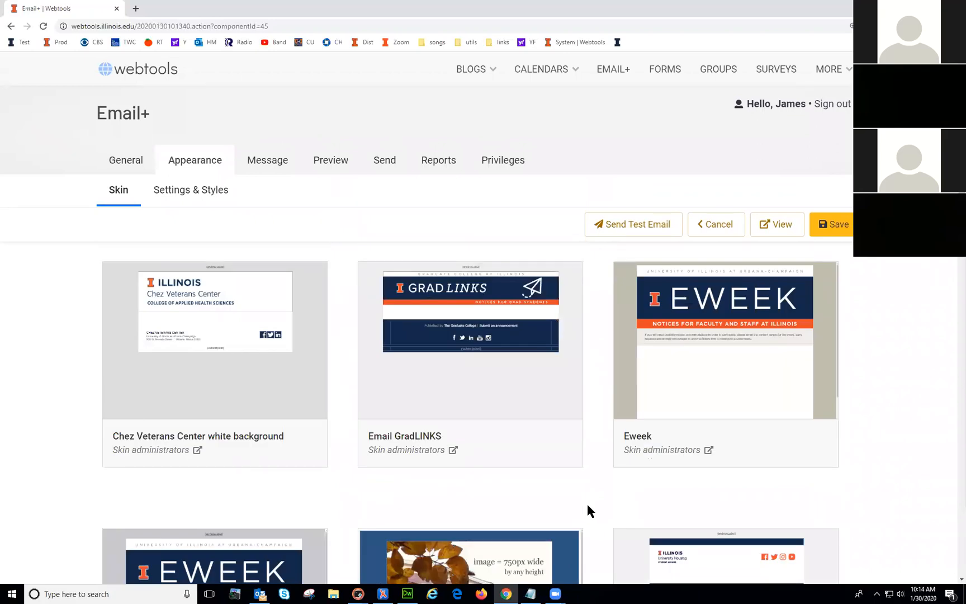
scroll(588, 509, down, 3)
scroll(588, 510, down, 5)
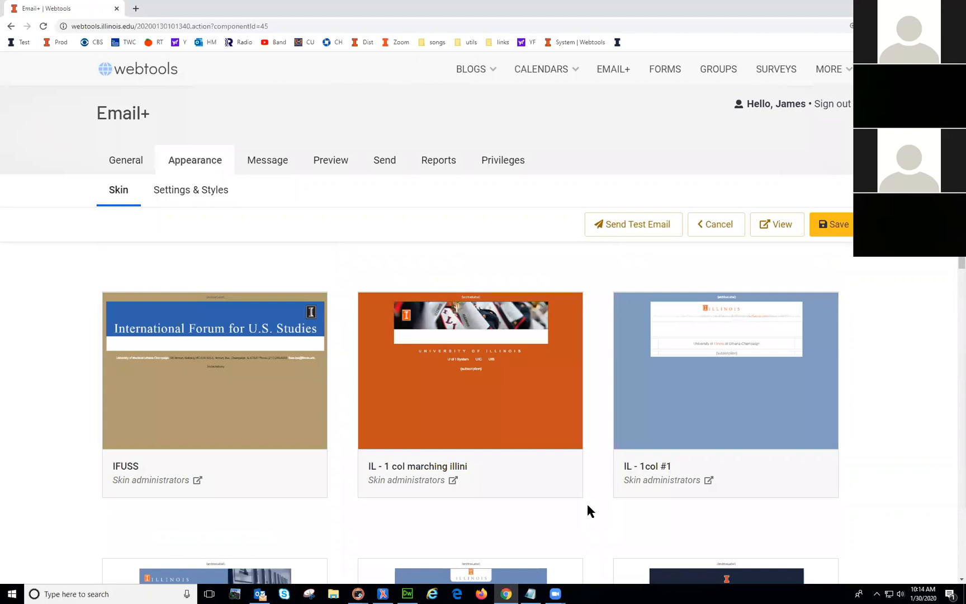
mouse_move(499, 355)
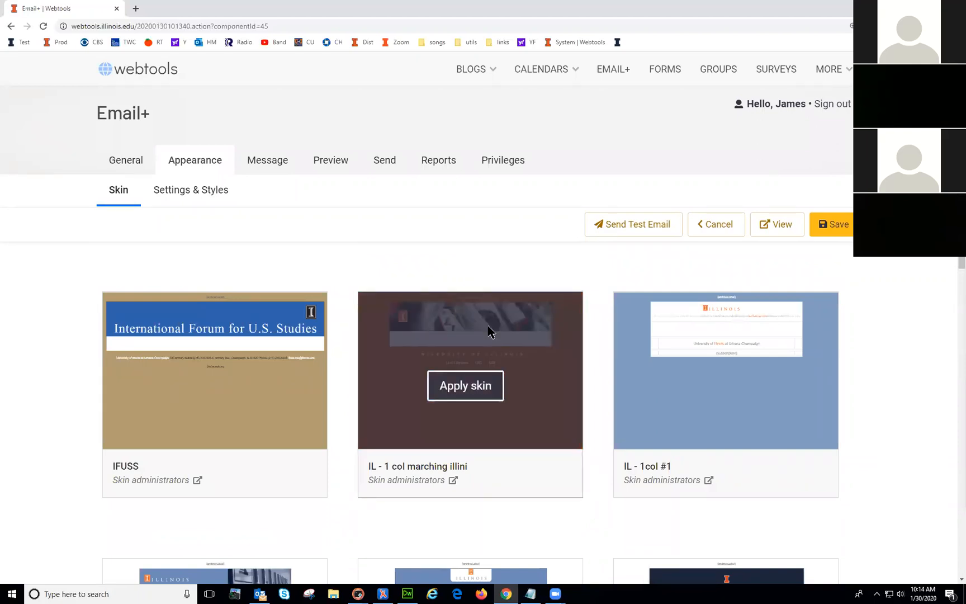
click(473, 396)
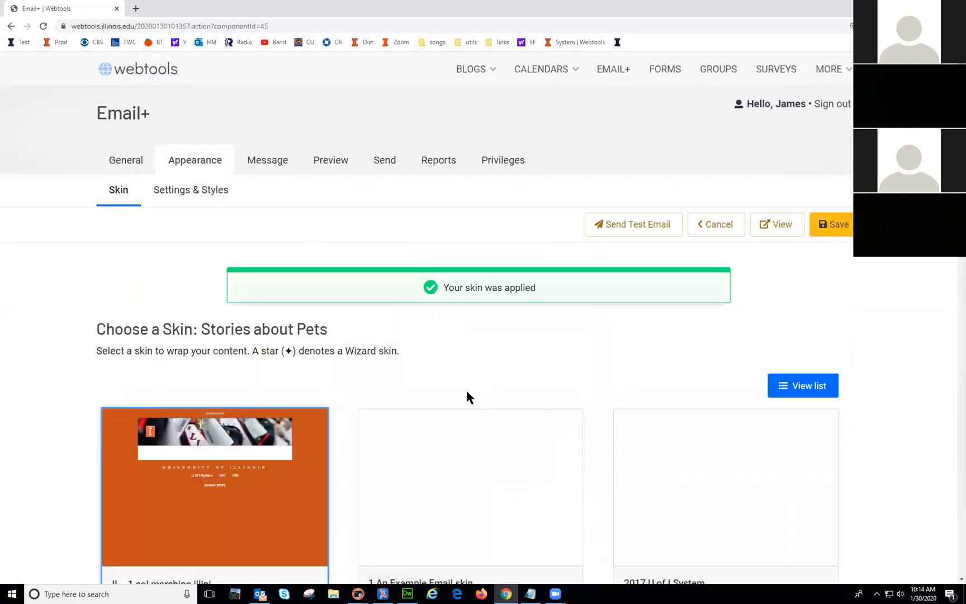
click(789, 226)
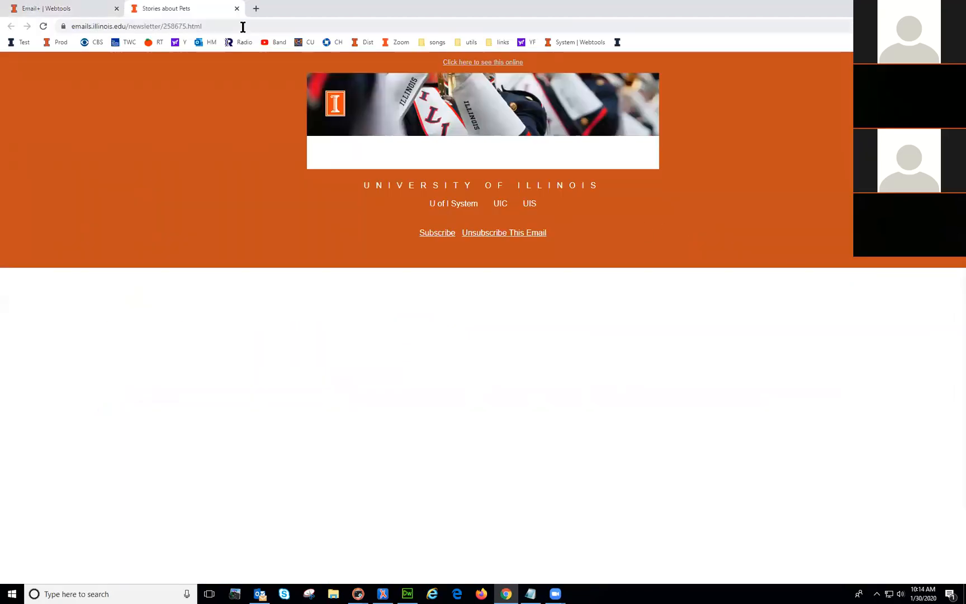
click(237, 9)
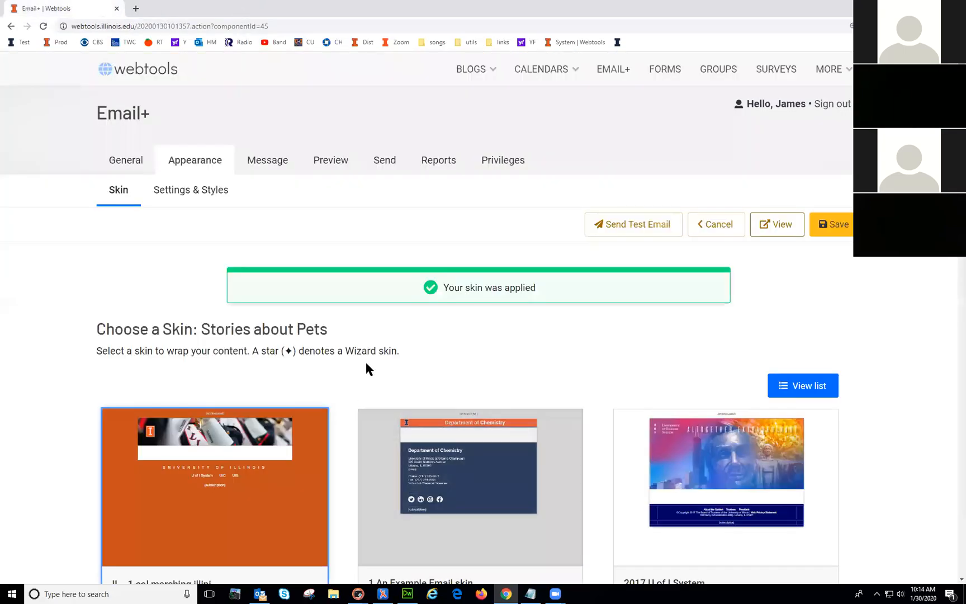
Step: Apply the AHS blue background skin, preview it, and close the preview
scroll(535, 451, down, 5)
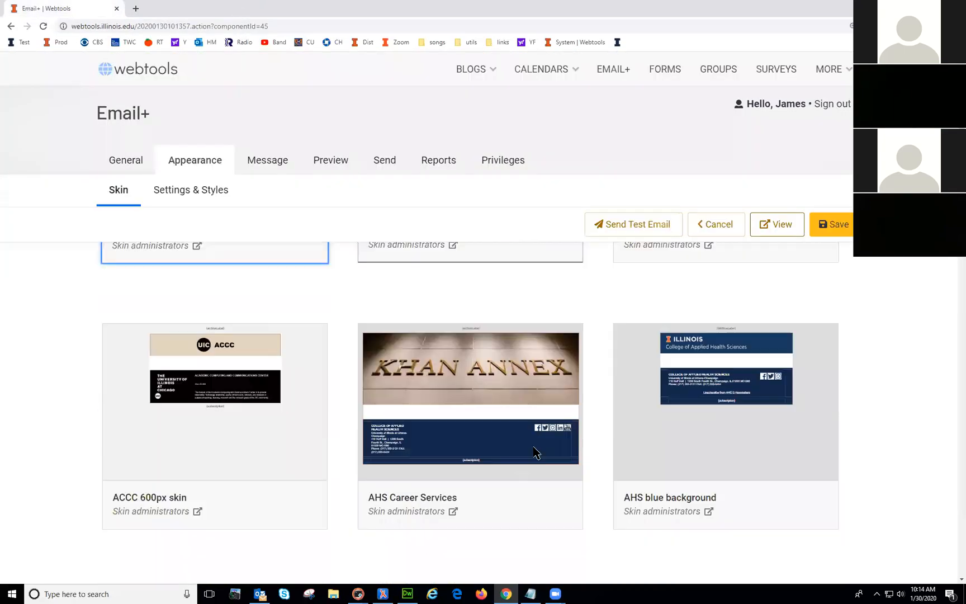
mouse_move(447, 415)
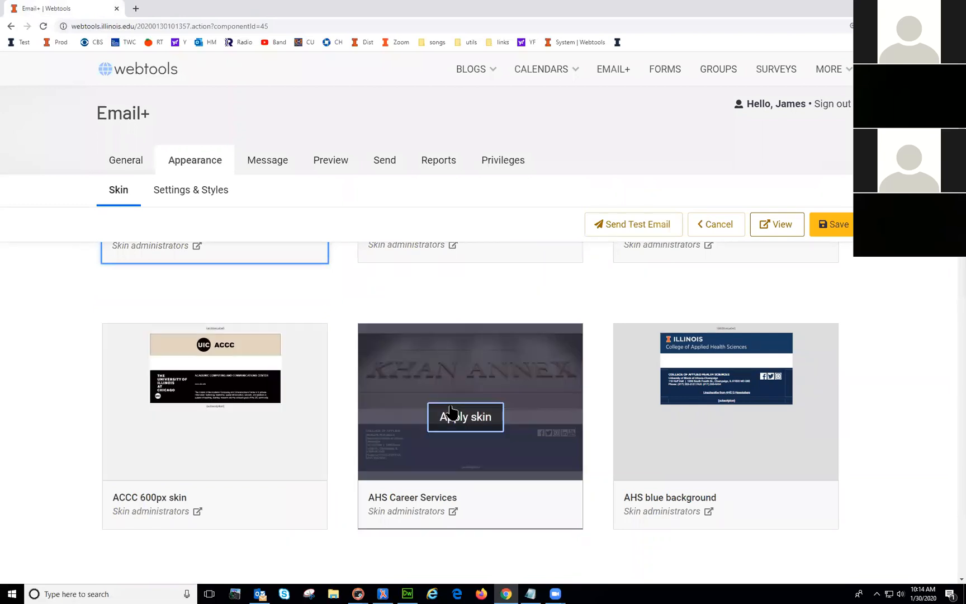
mouse_move(699, 380)
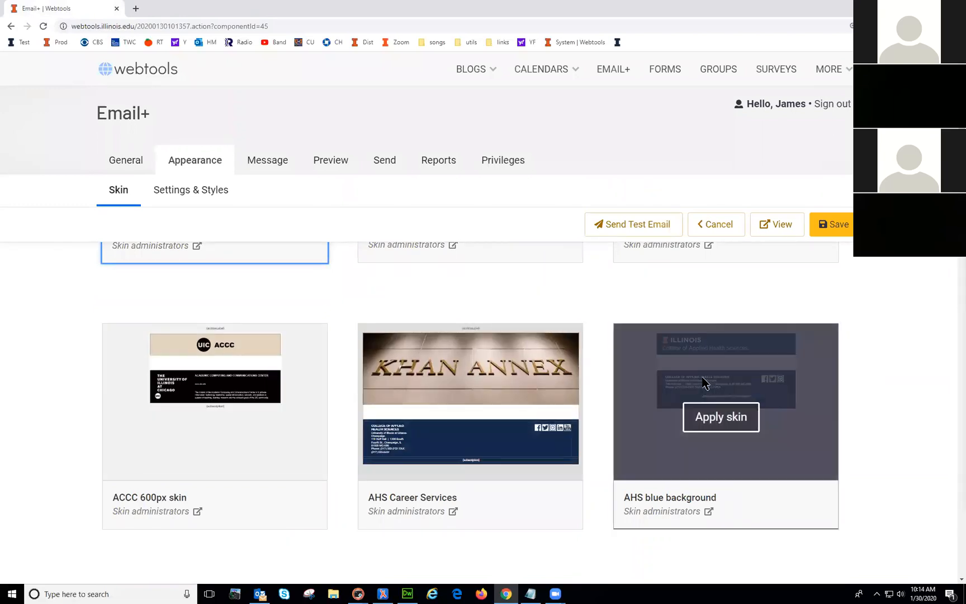
click(720, 419)
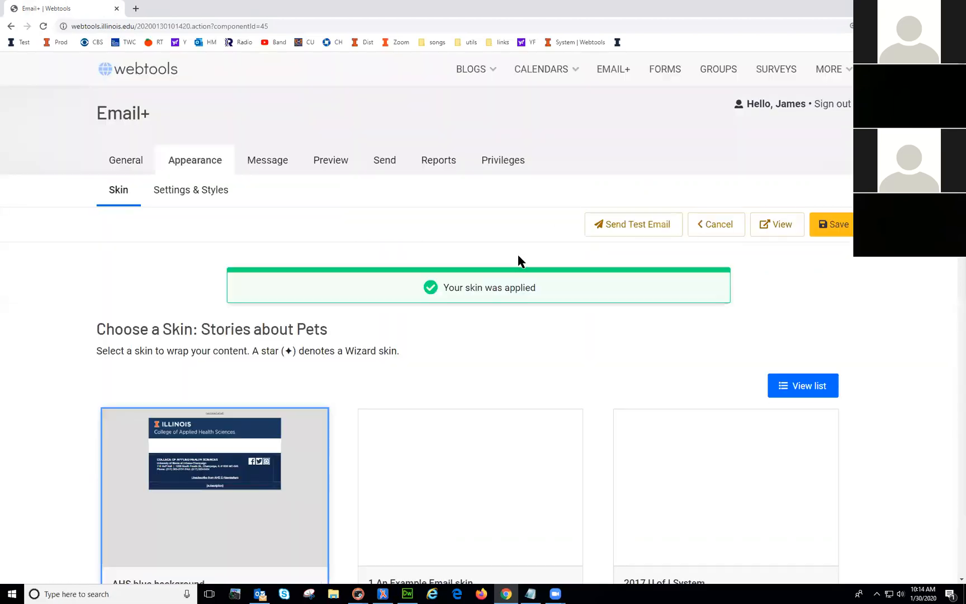
click(777, 226)
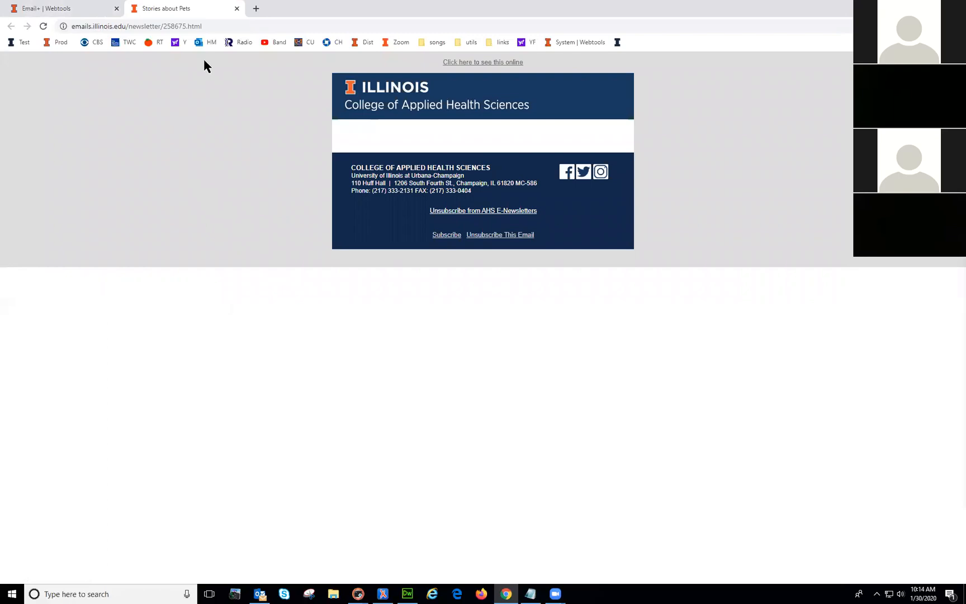
click(237, 9)
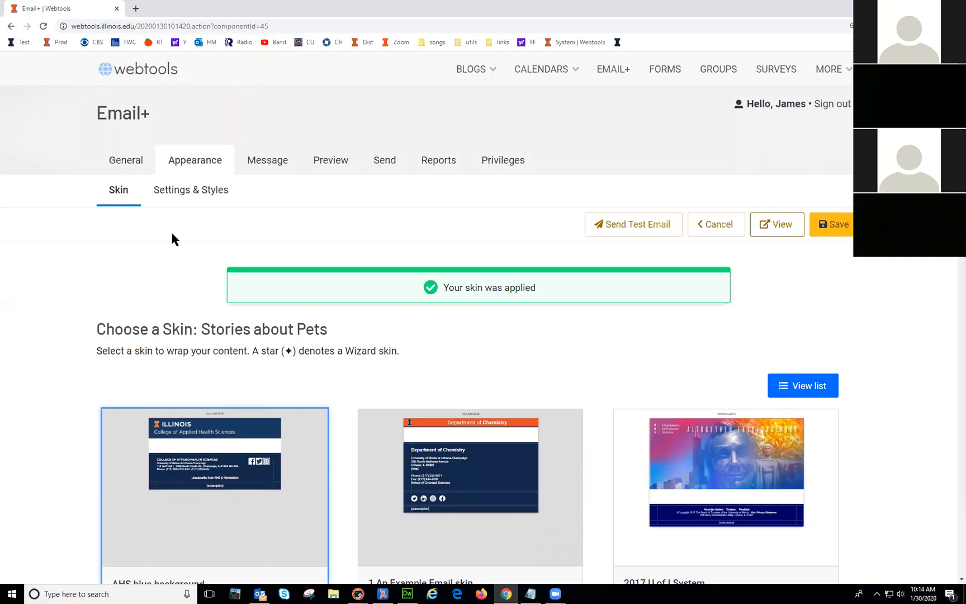
Step: Review Settings & Styles: archive link text and the Urbana Theme 1 with link underlines theme
click(185, 195)
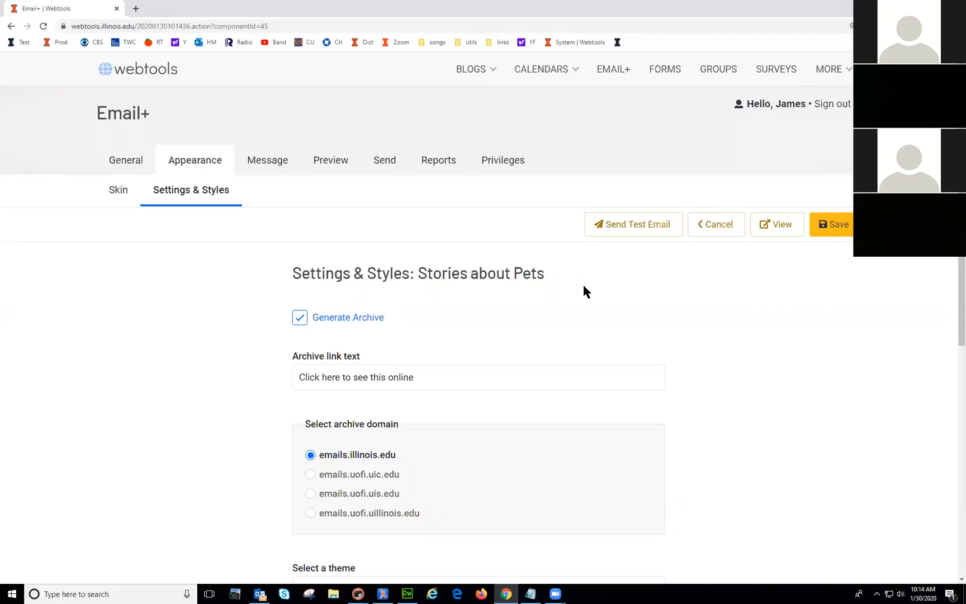
drag(431, 373, 280, 373)
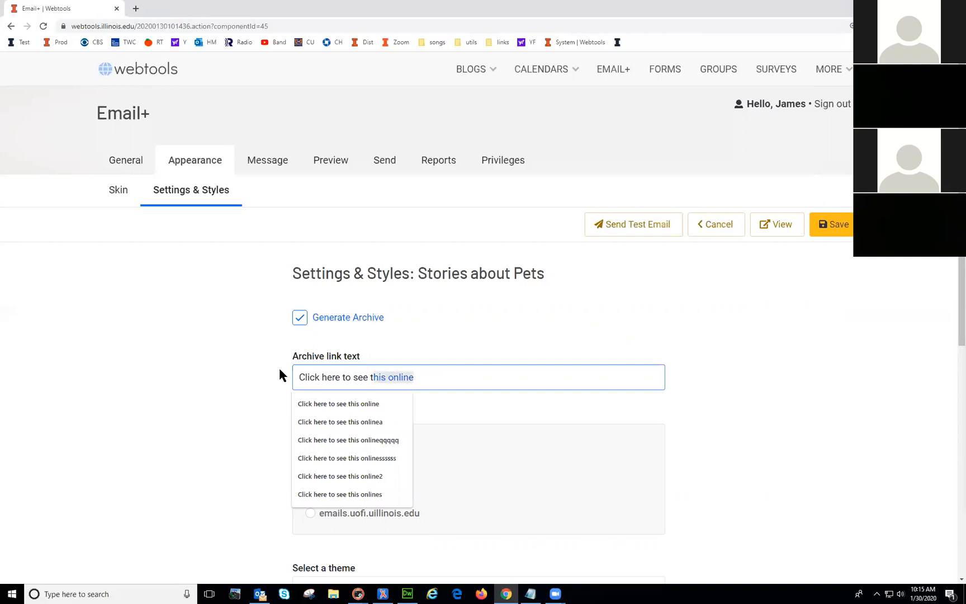
click(416, 344)
scroll(453, 368, down, 2)
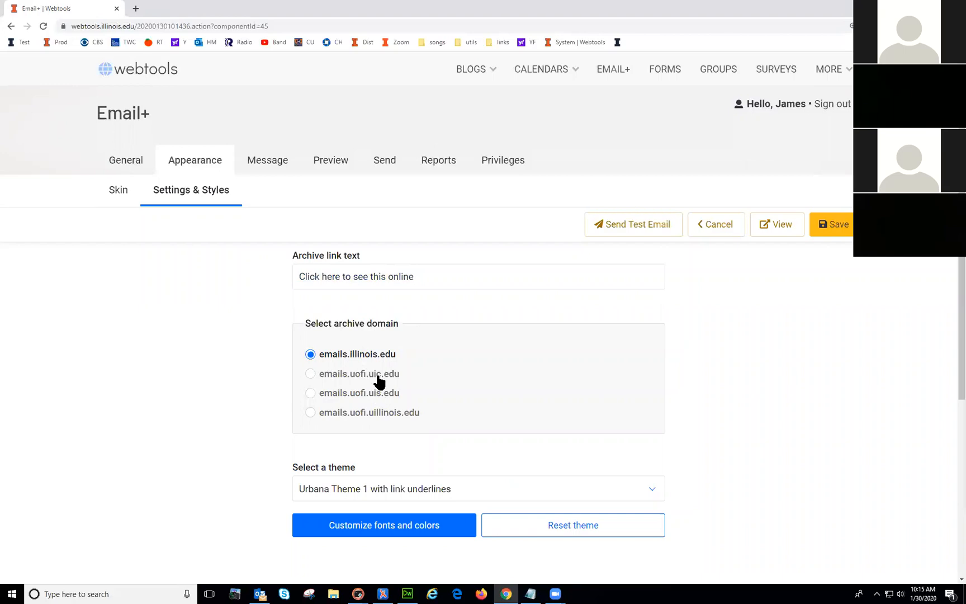
scroll(556, 386, down, 2)
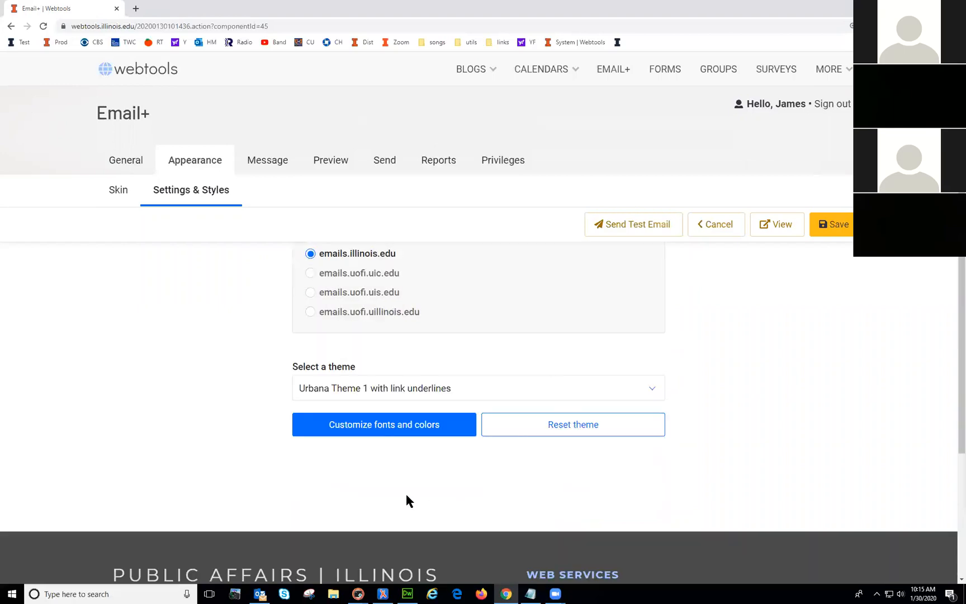
click(392, 431)
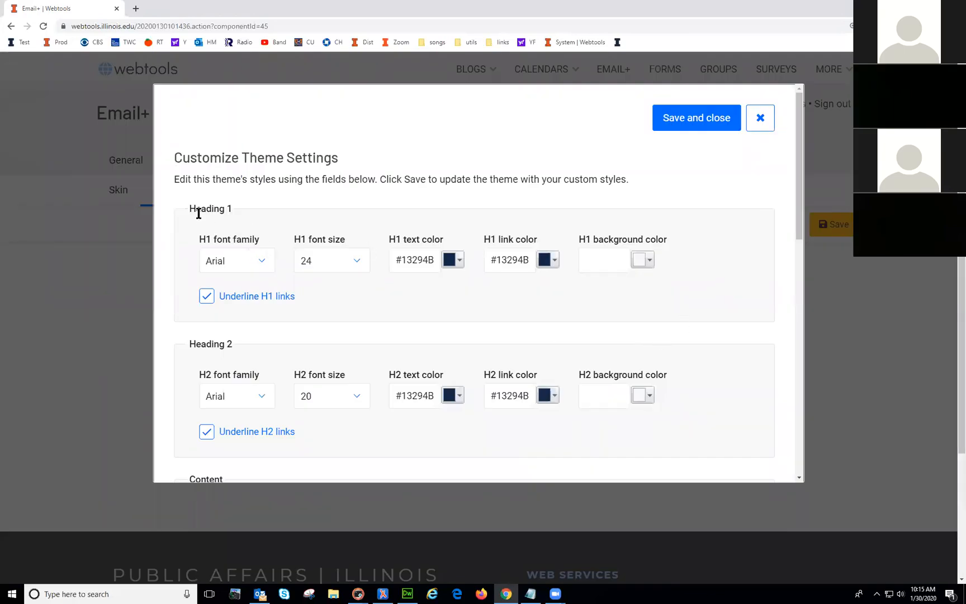
drag(190, 208, 450, 209)
drag(802, 216, 798, 311)
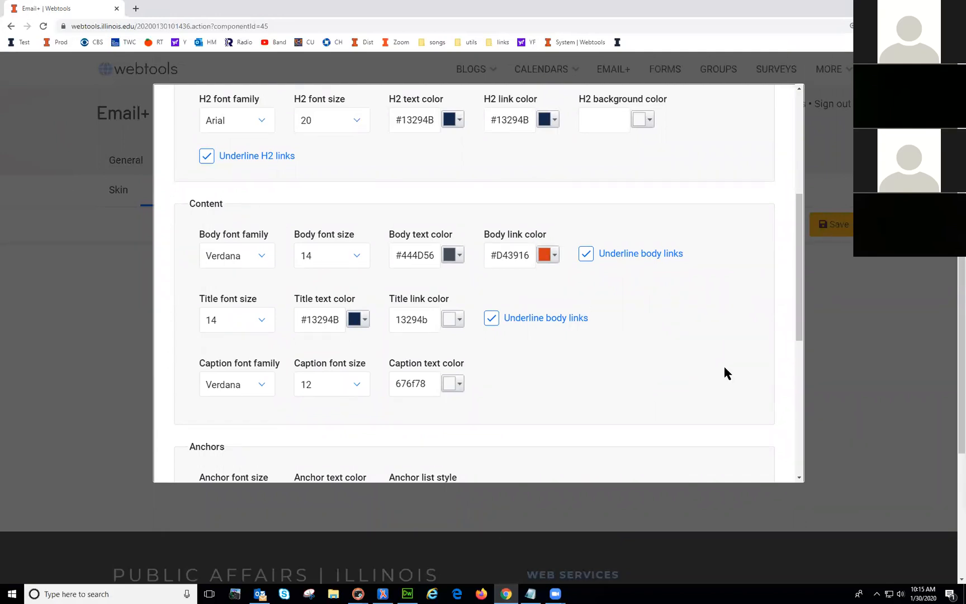
drag(800, 319, 790, 168)
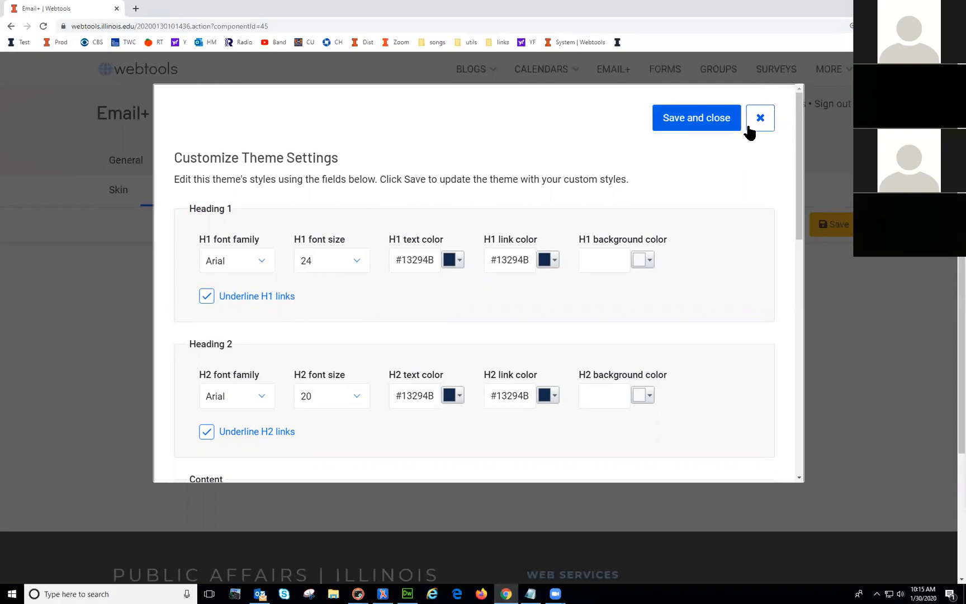
click(760, 119)
Step: Go to the Message page of the Stories about Pets email
scroll(782, 380, up, 4)
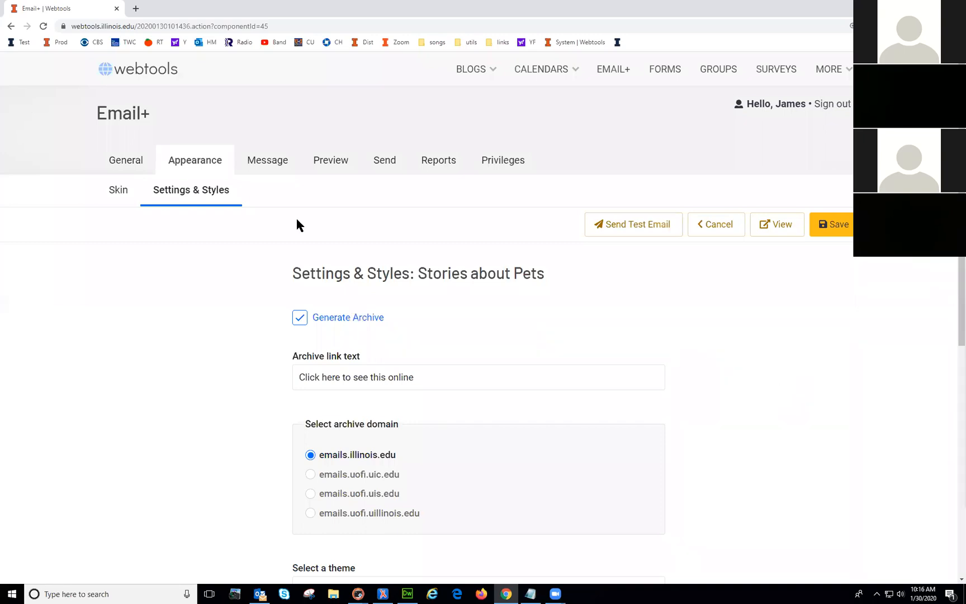
click(267, 162)
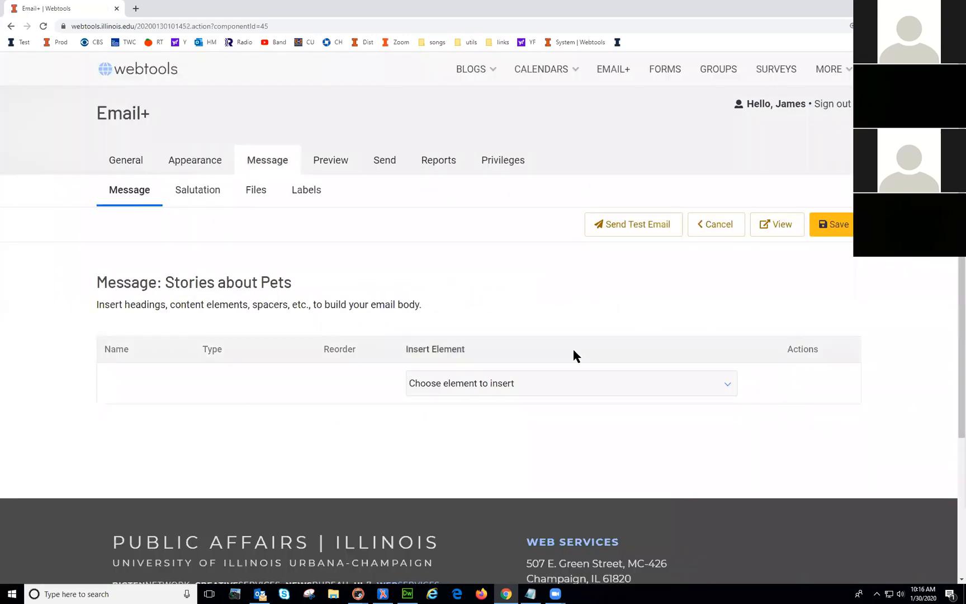
Step: Open the Choose element to insert dropdown, listing Heading 1 through Social Media
click(506, 383)
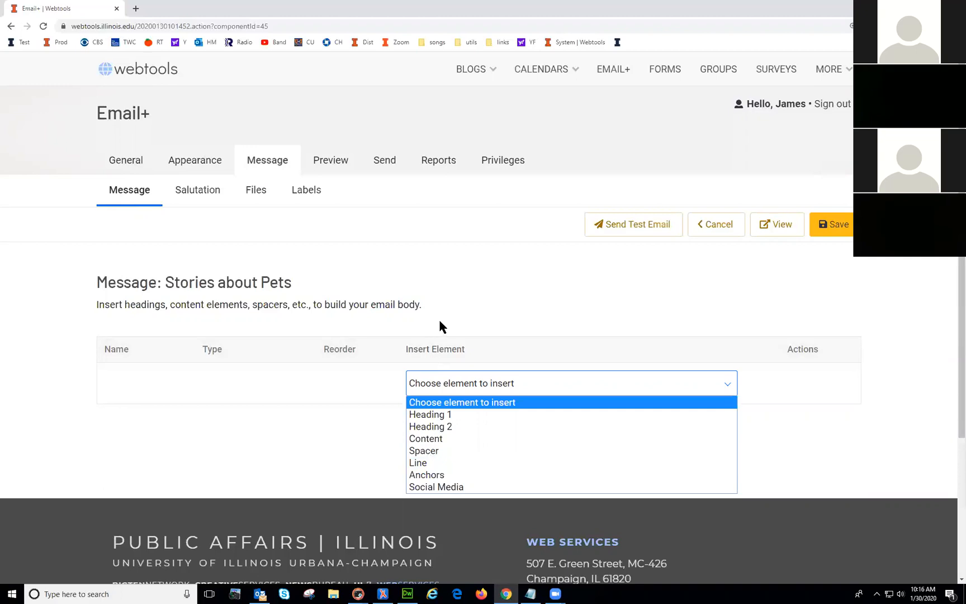
Step: Add a Heading 1 element reading 'Stories about pets' and save it
click(437, 415)
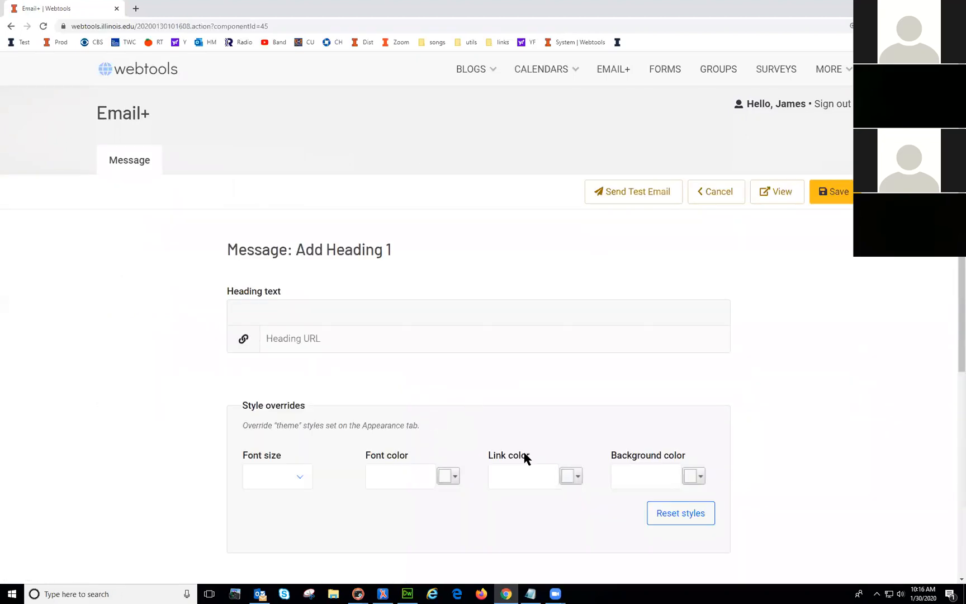
click(312, 311)
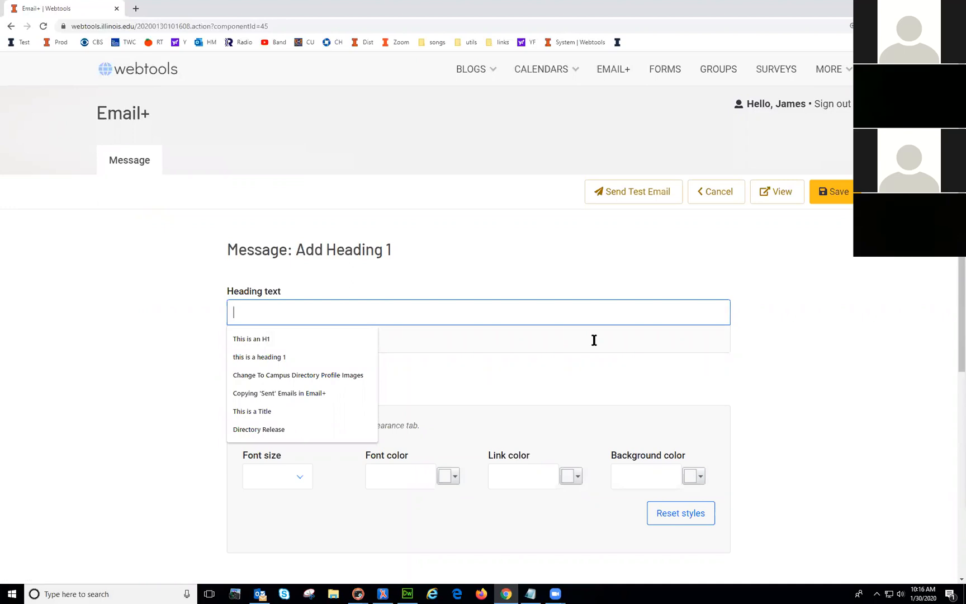
text(Storie)
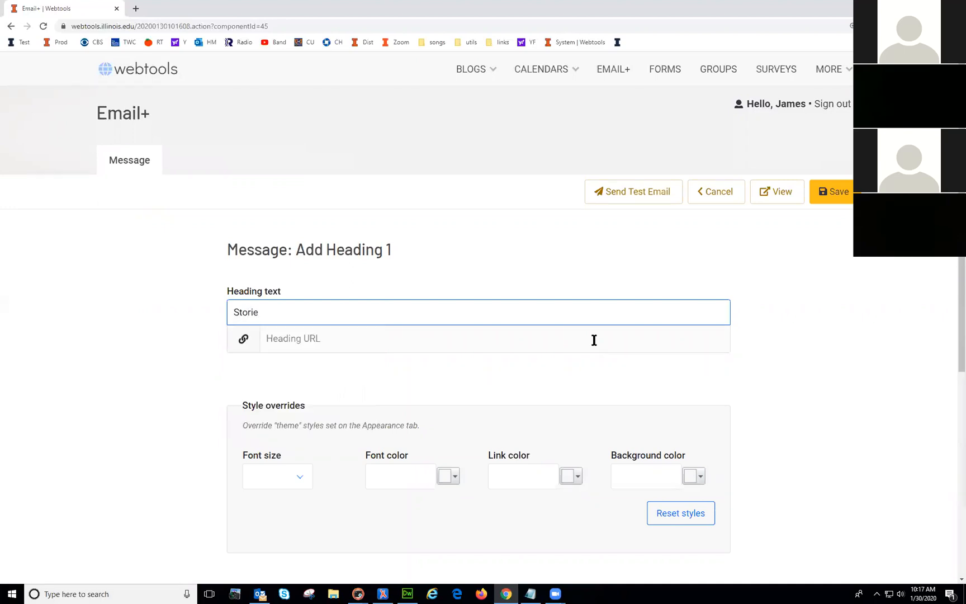
text(s about P)
key(BackSpace)
text(pets)
click(839, 191)
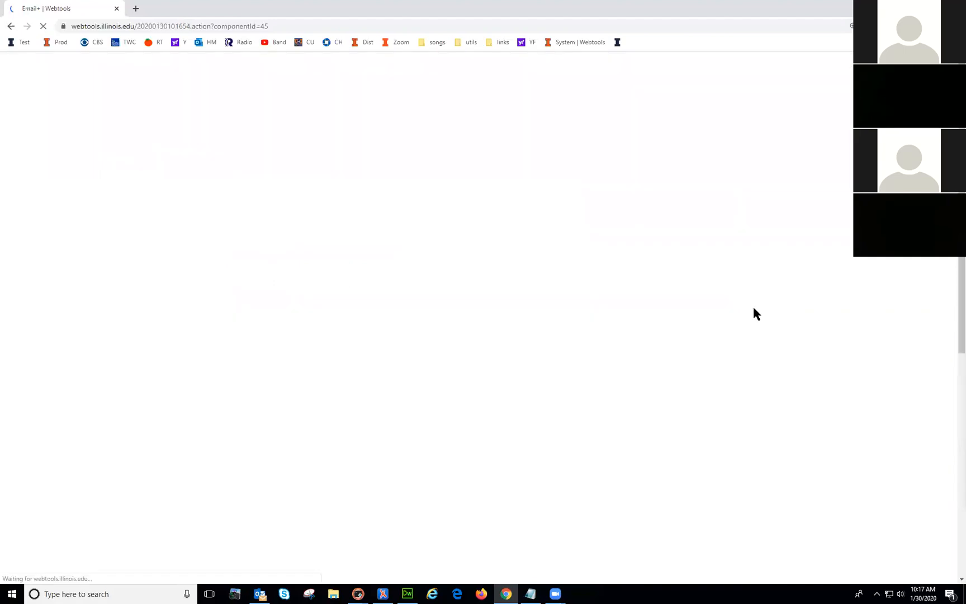
Step: Leave the heading link empty and save the Heading 1 element to the list
scroll(802, 448, down, 1)
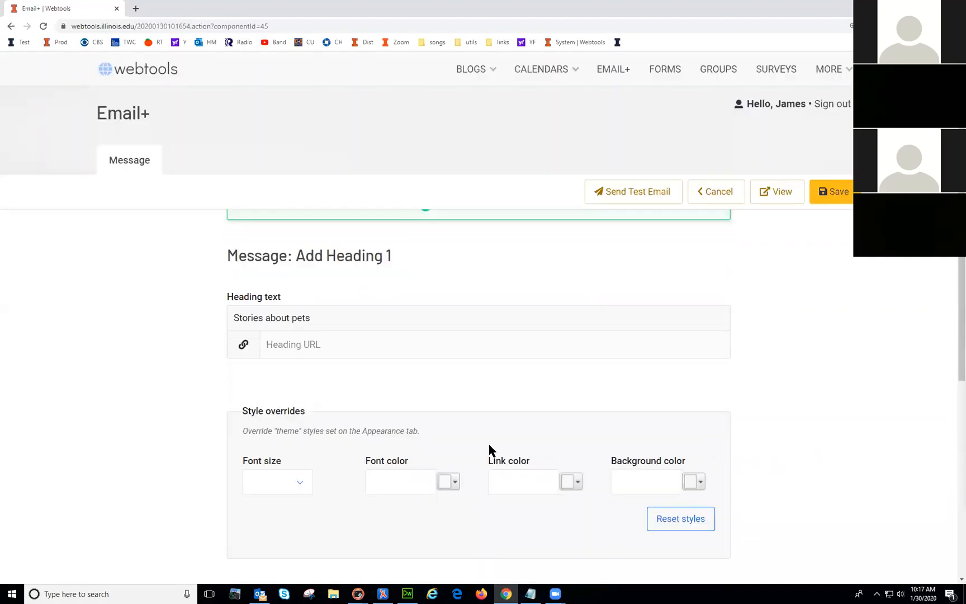
click(287, 343)
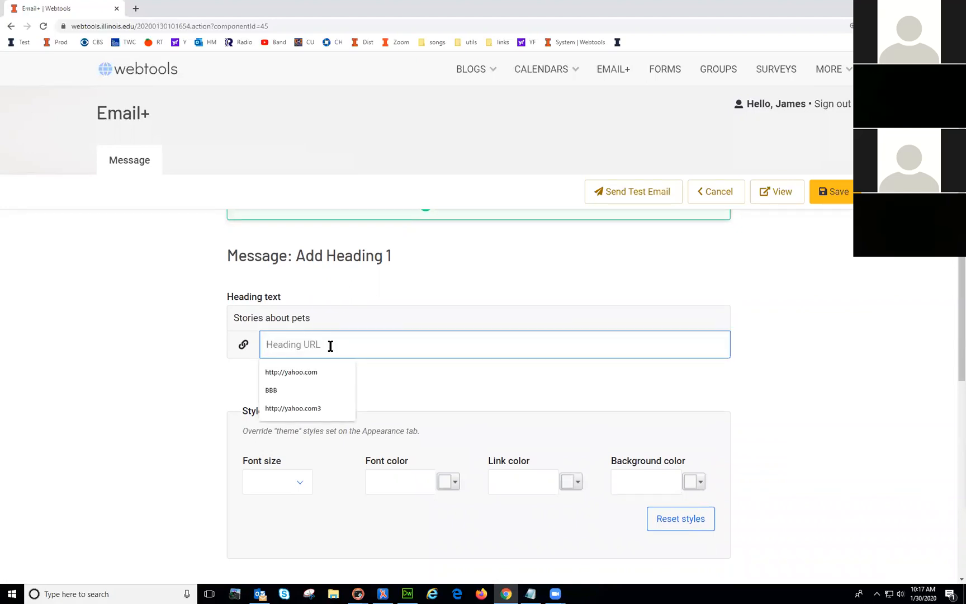
click(431, 387)
drag(244, 408, 307, 414)
click(314, 386)
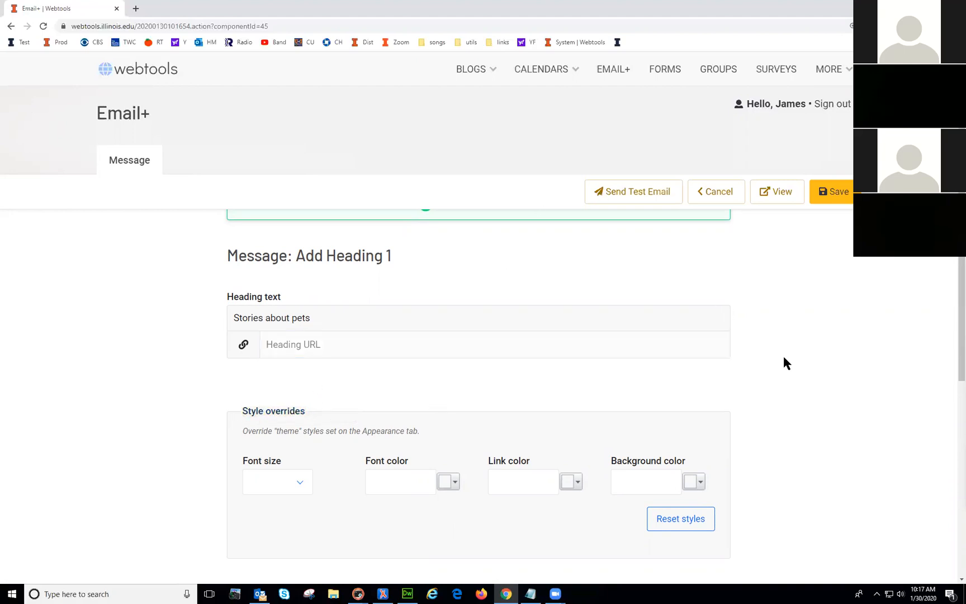
scroll(794, 378, down, 1)
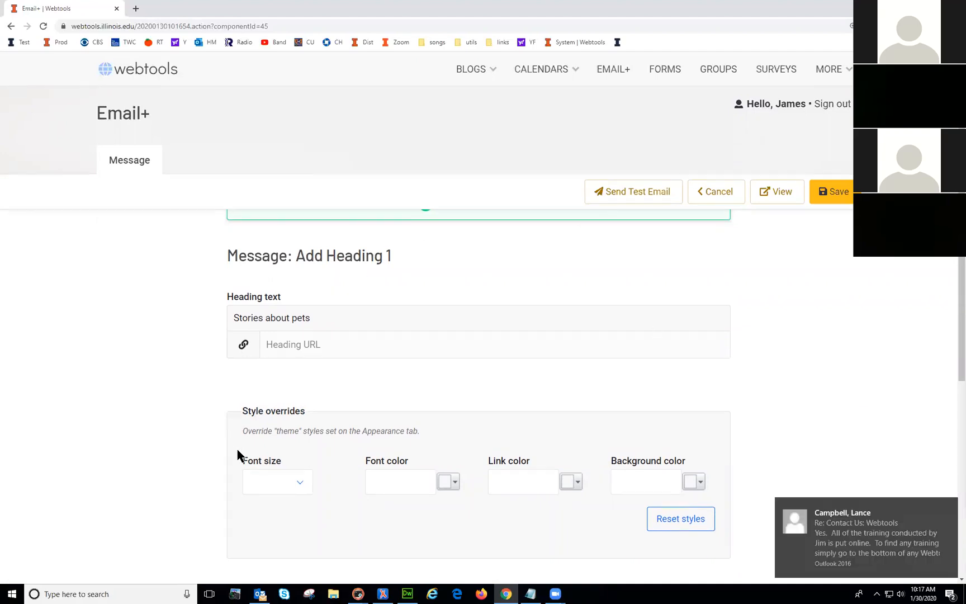
drag(245, 411, 312, 411)
click(313, 410)
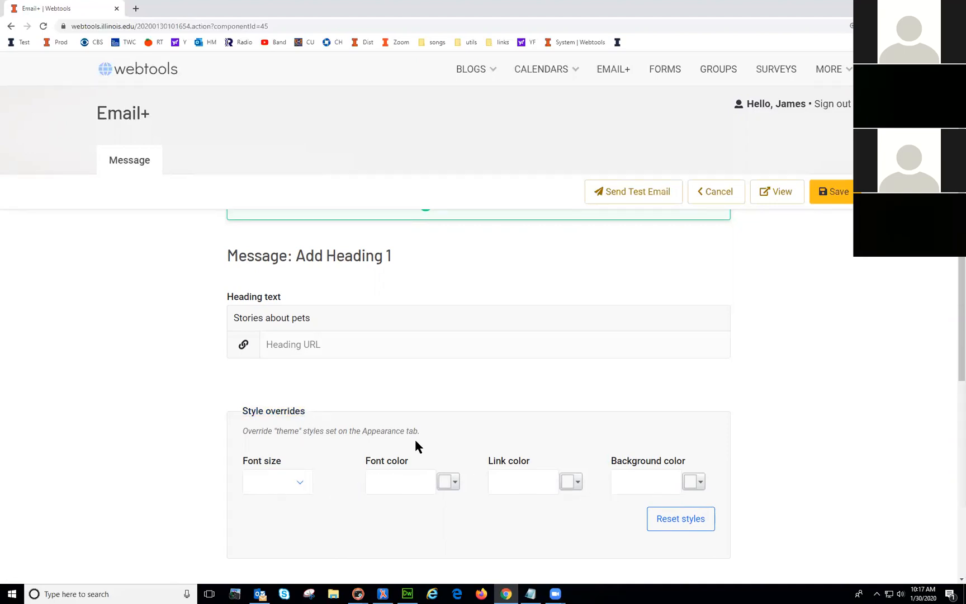
scroll(350, 407, up, 1)
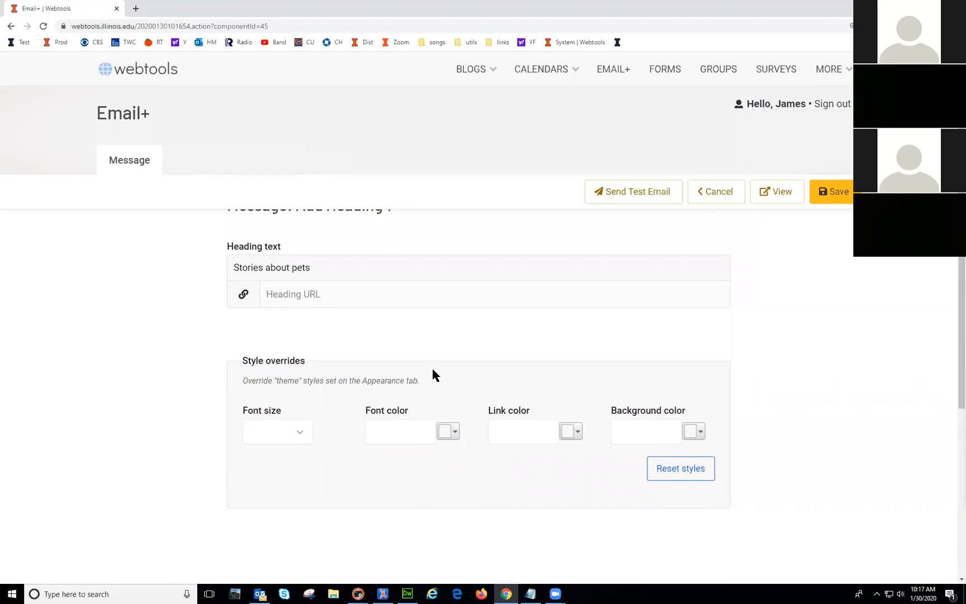
scroll(797, 384, up, 2)
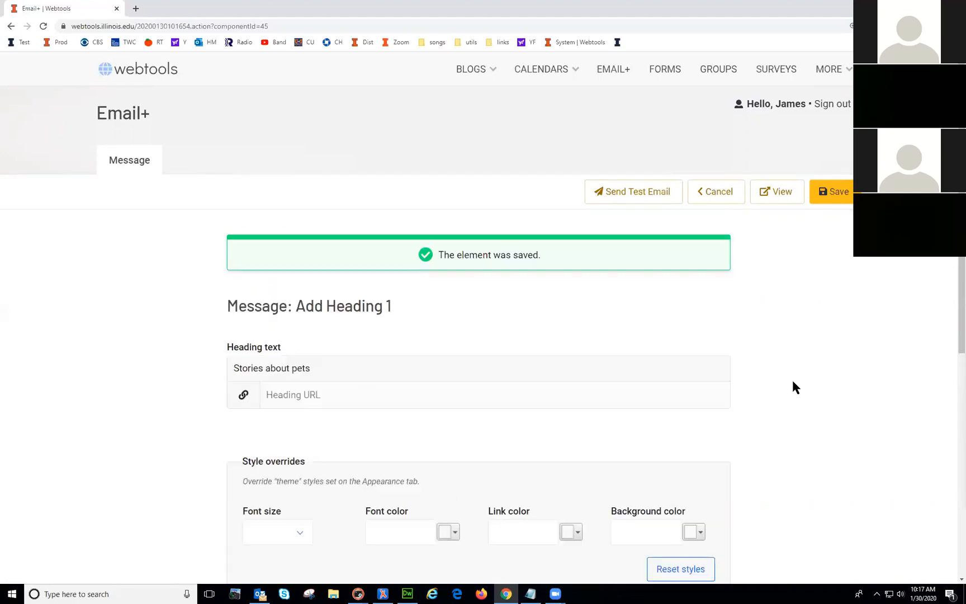
click(832, 197)
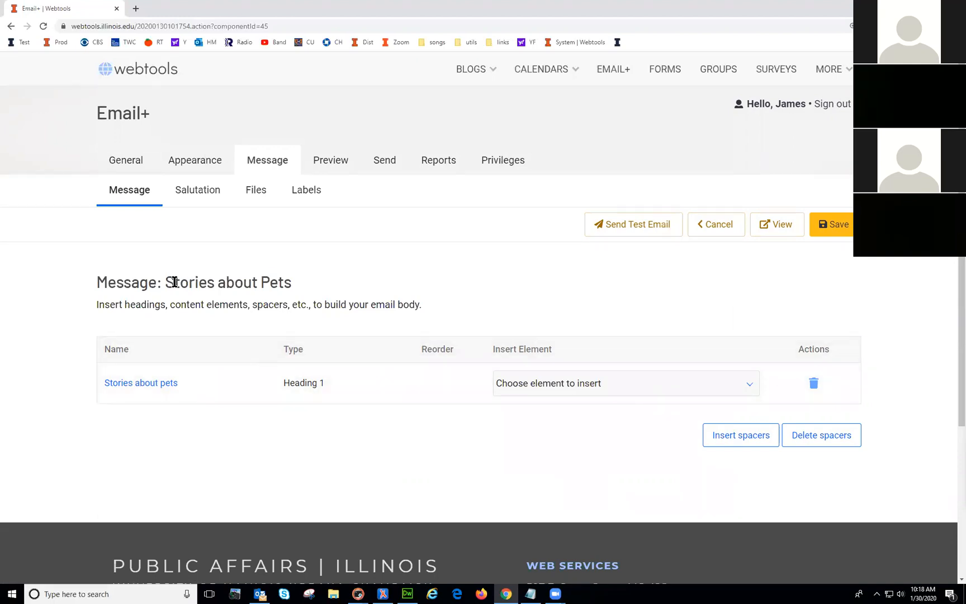
Step: Correct the heading to 'Stories about Pets', save it, and return to the element list
click(138, 388)
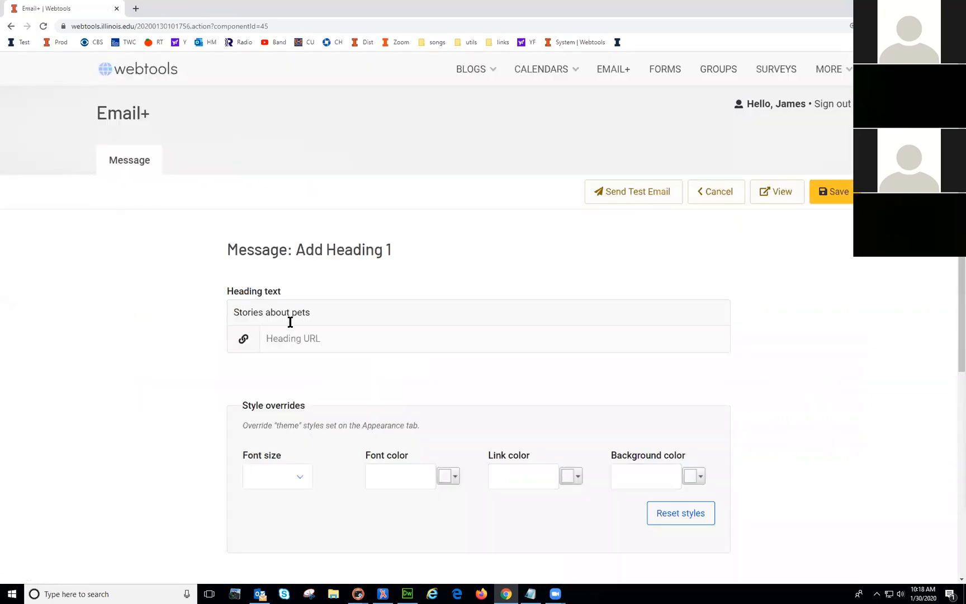
click(293, 313)
key(Delete)
text(P)
click(833, 192)
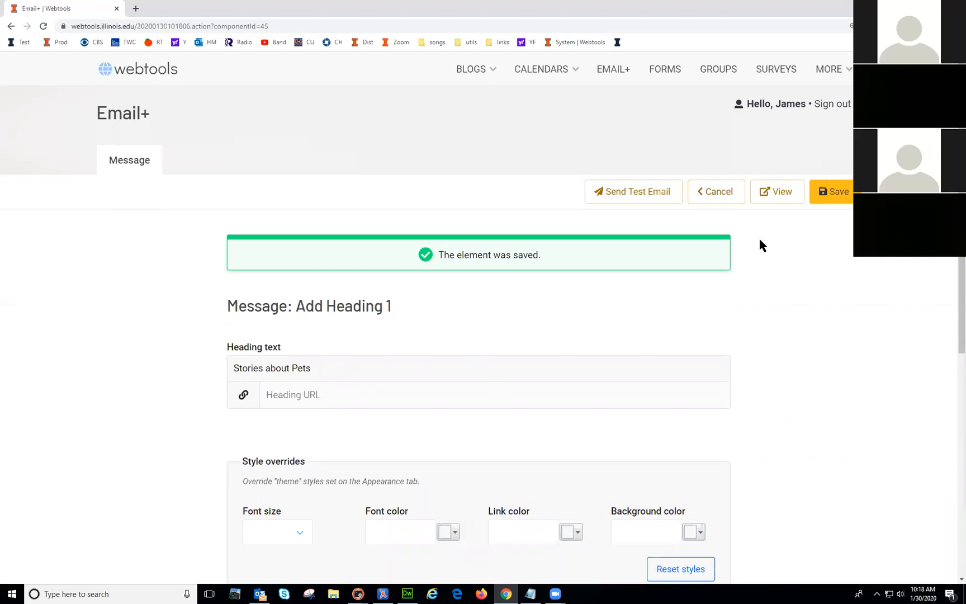
scroll(796, 390, down, 6)
scroll(795, 390, up, 6)
click(323, 367)
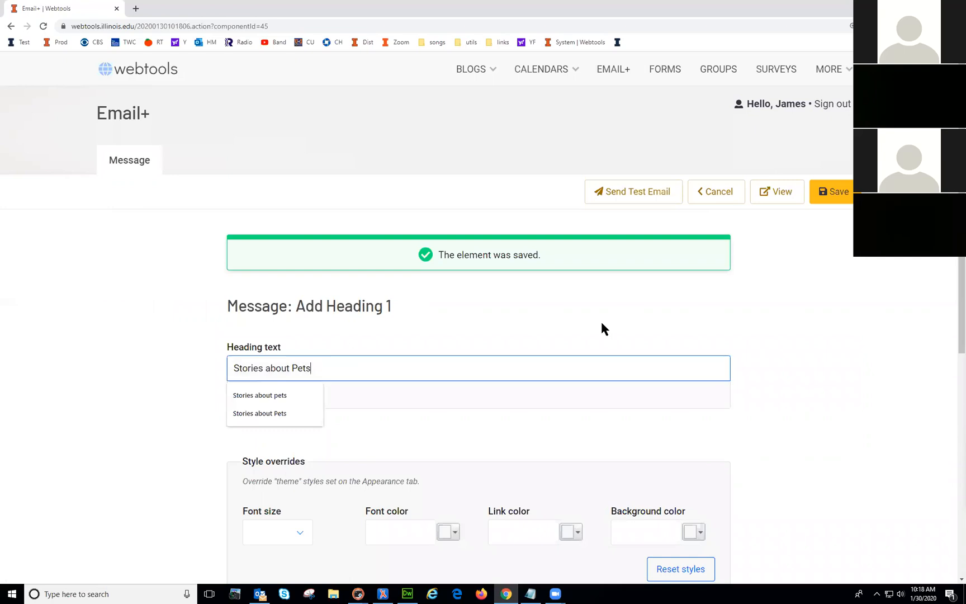
click(714, 195)
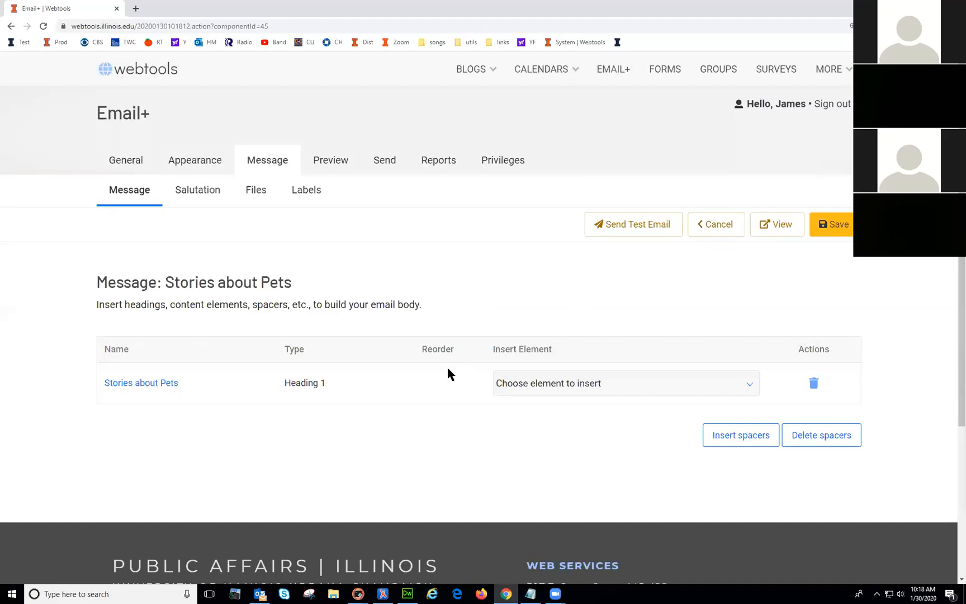
Step: Preview the newsletter, then insert a Heading 2 element
click(782, 225)
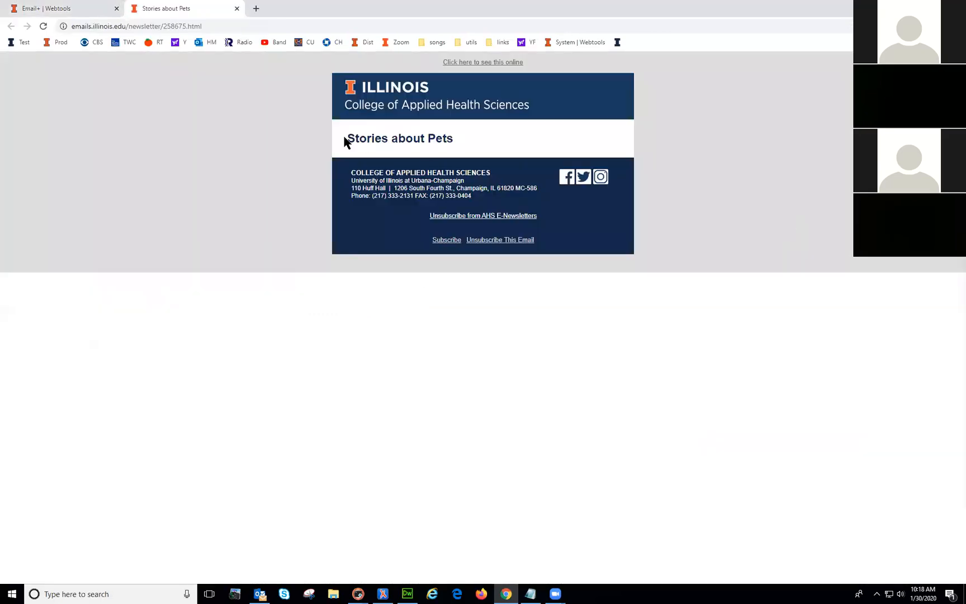
click(236, 9)
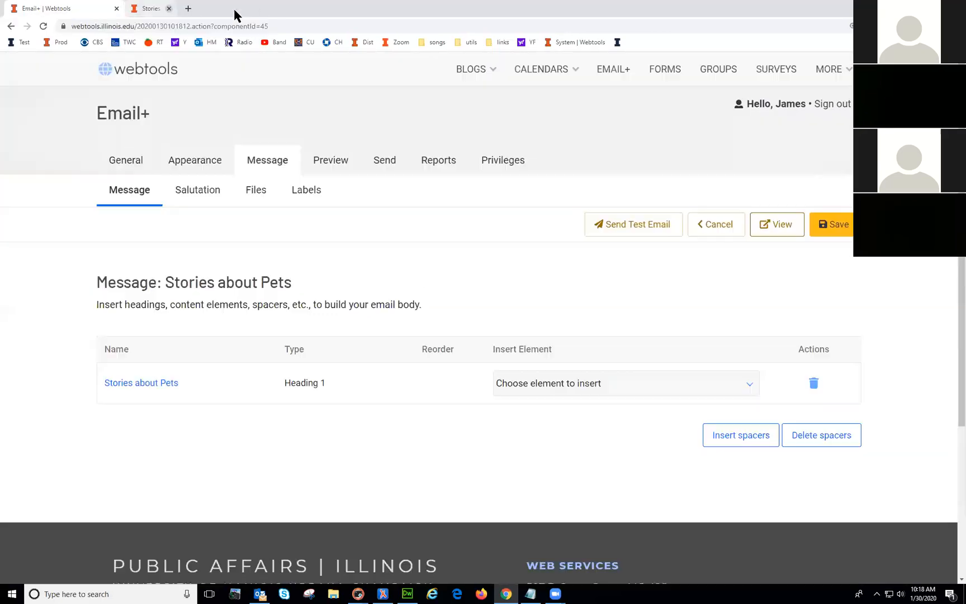
click(539, 383)
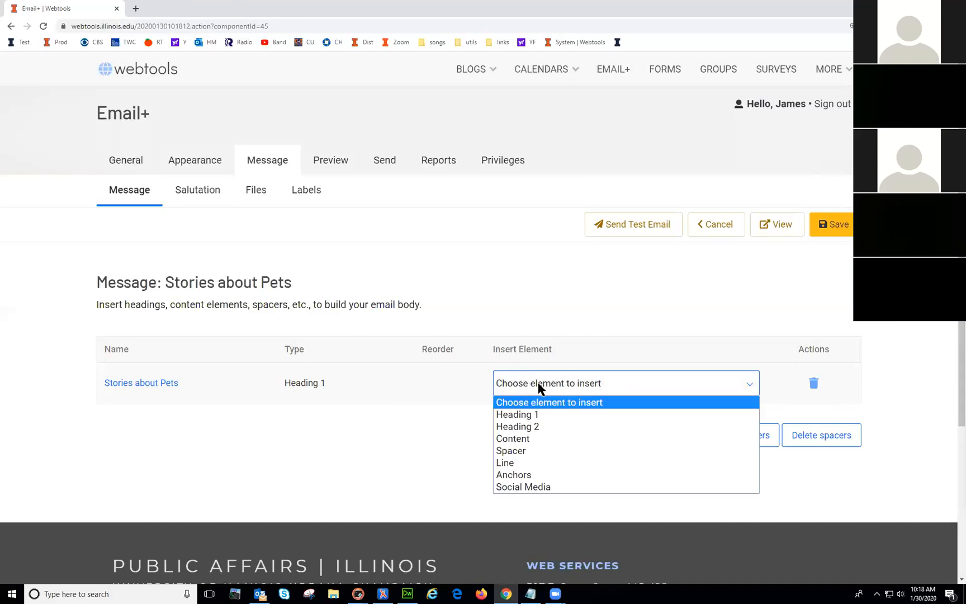
click(539, 427)
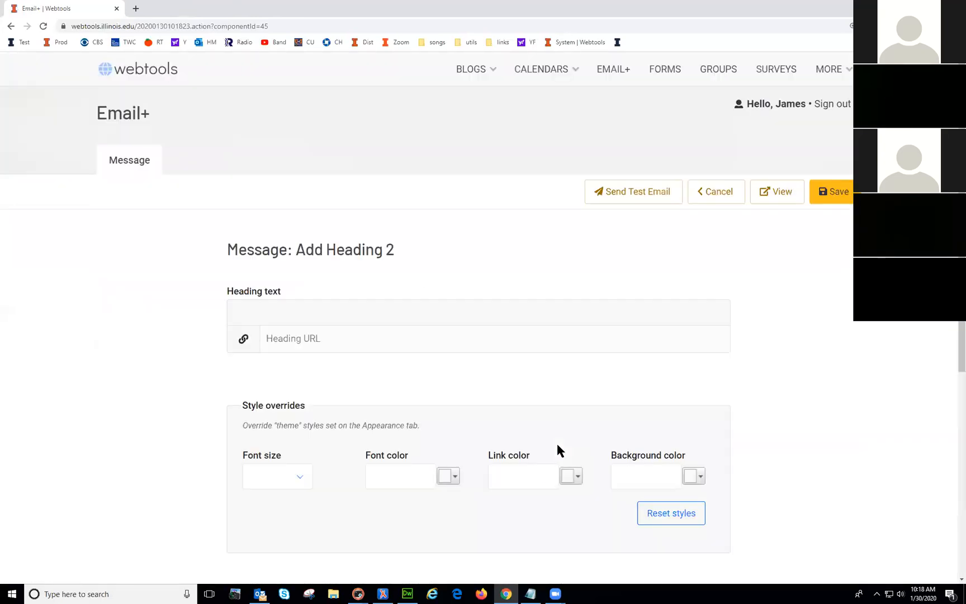
Step: Paste 'Human's best friends' from Notepad as the Heading 2 text and save
key(alt+Tab)
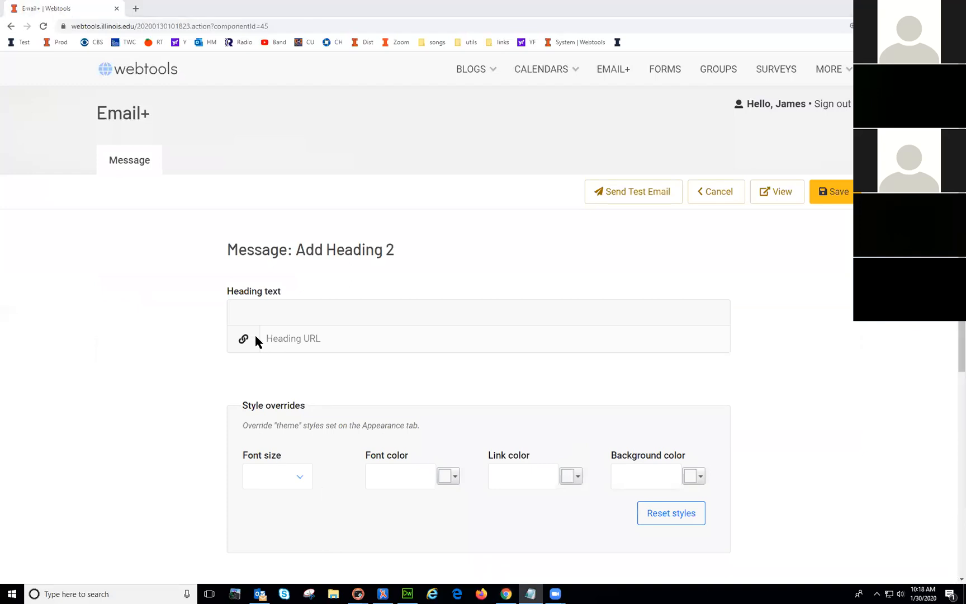
click(277, 313)
text(Human's best friends)
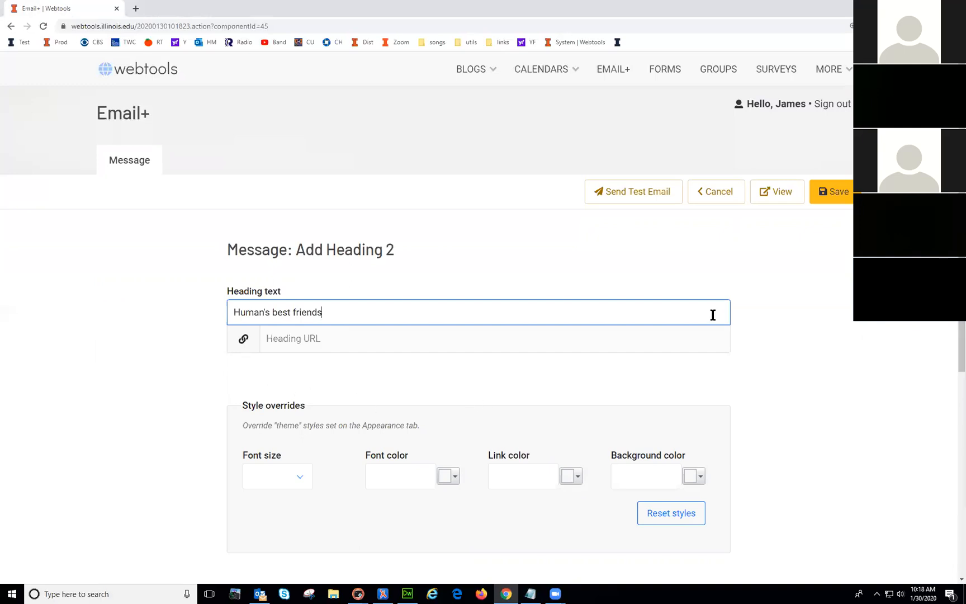
click(835, 192)
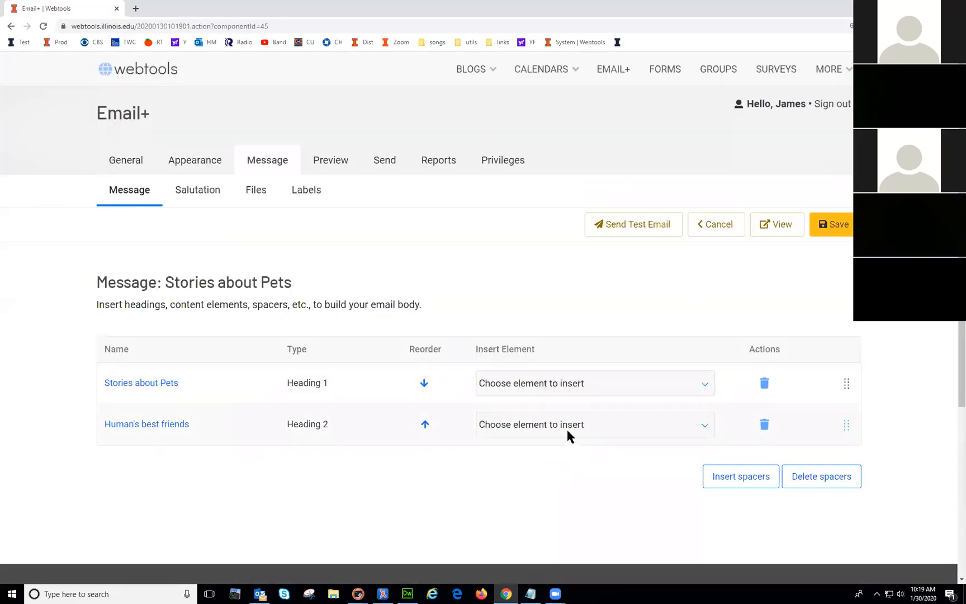
Step: Insert a Content element after the 'Human's best friends' heading
click(601, 423)
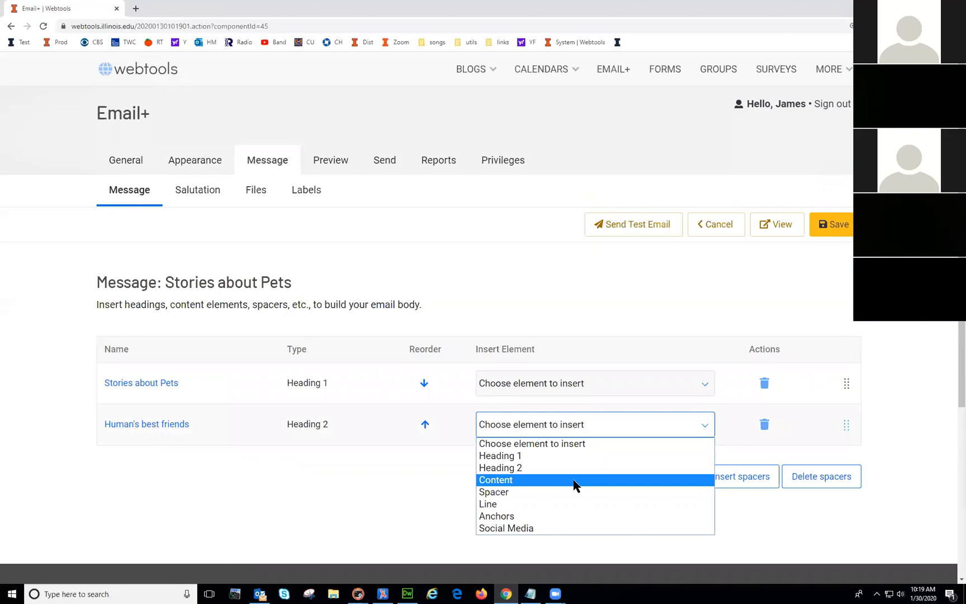
click(156, 466)
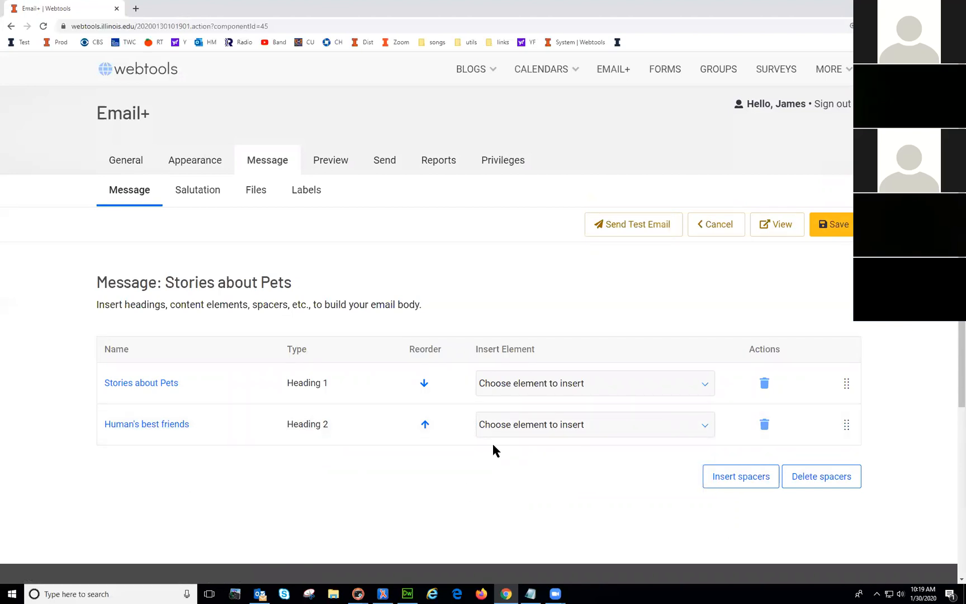
click(501, 425)
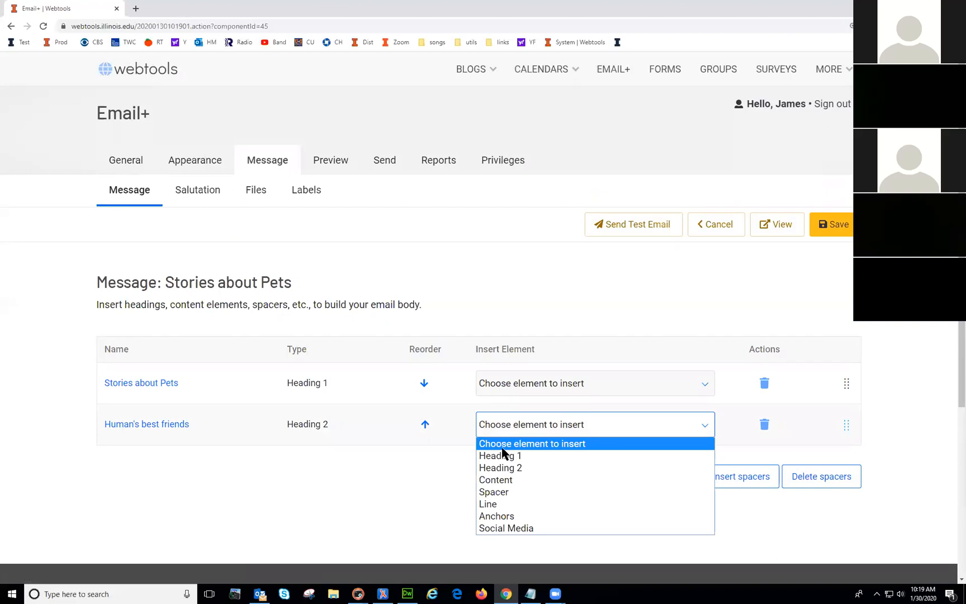
click(495, 480)
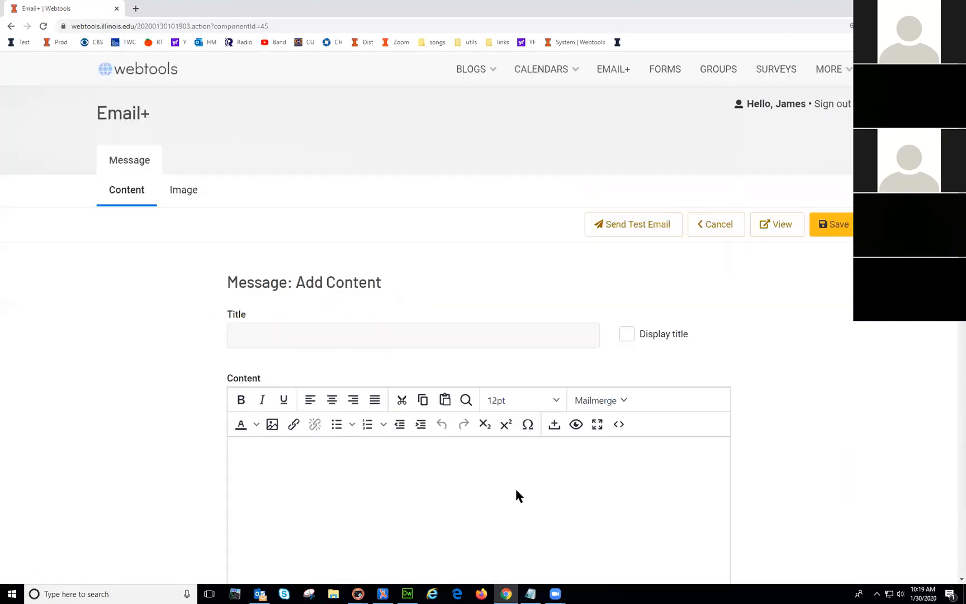
Step: Leave the title blank, paste the three pet-research paragraphs from Notepad, and save the block
click(287, 337)
click(338, 285)
click(257, 336)
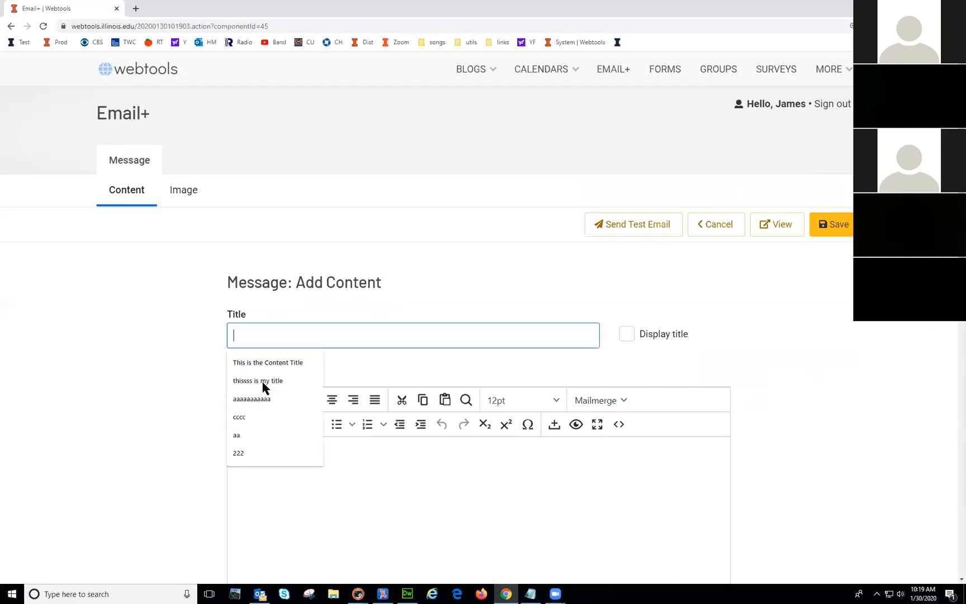
key(Escape)
click(364, 367)
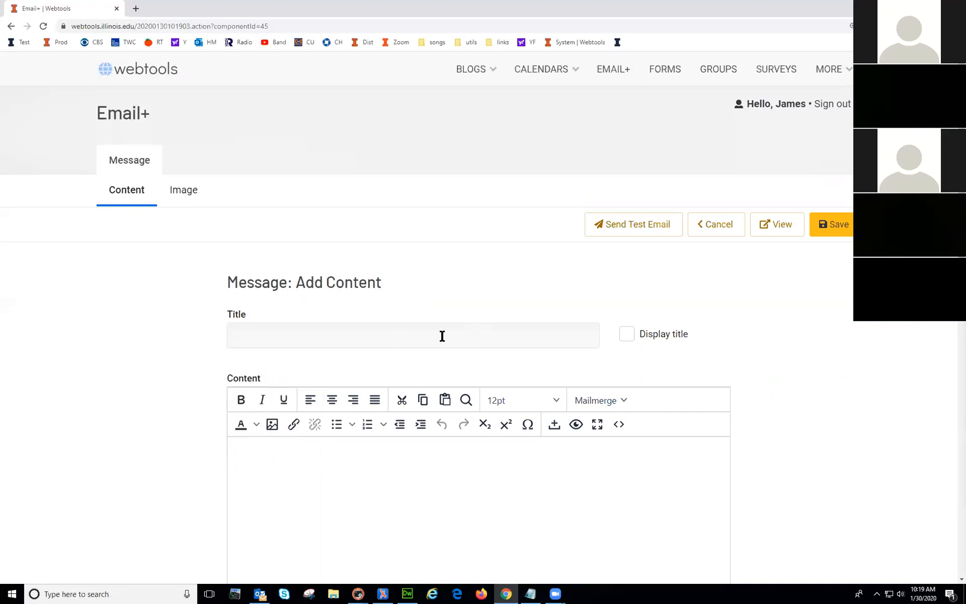
key(alt+Tab)
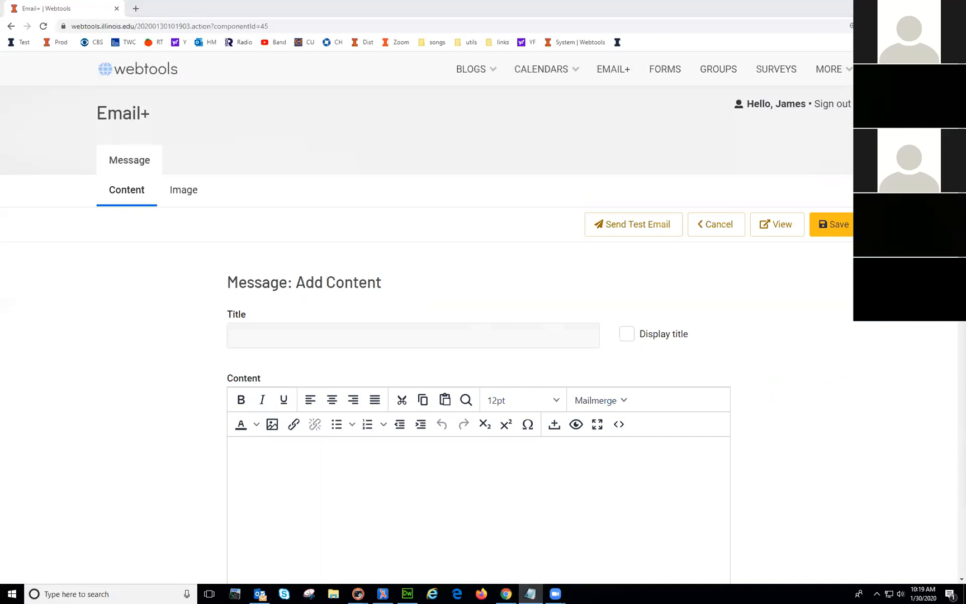
click(324, 502)
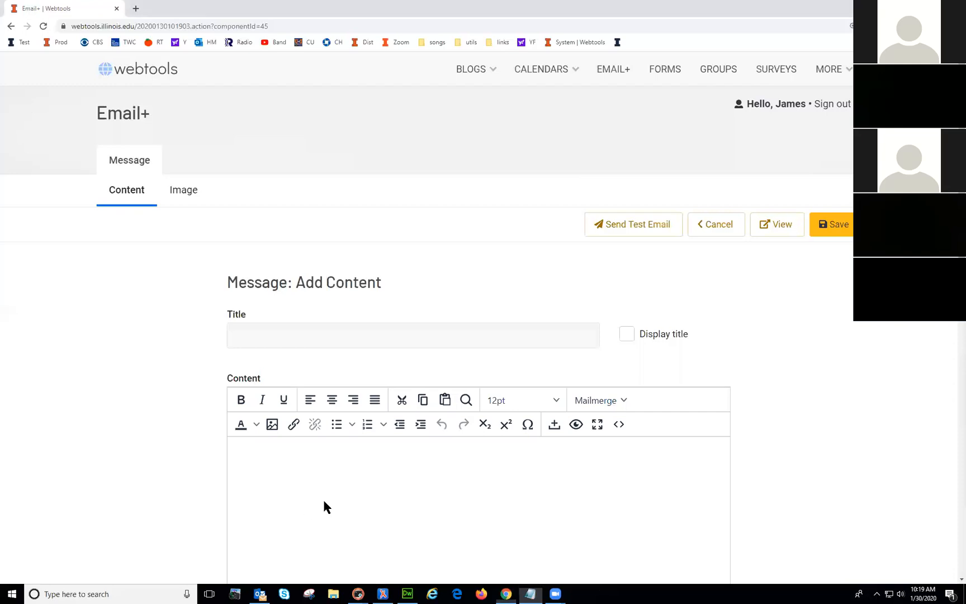
text(Pet dogs may be humans’ best friends in a new arena of life: cancer treatment, said University of Illinois veterinary clinical medicine professor Timothy Fan. Physiological similarities between dogs and humans, and conserved genetics between some dog and human cancers, can allow pet dogs to serve as useful models for studying new cancer drugs, he said. In a meeting sponsored by the National Cancer Policy Forum of the National Academies’ Institute of Medicine in Washington, D.C., Fan and 15 other experts in the field described the benefits of using pet dogs with naturally occurring (rather than laboratory-induced) tumors in early cancer drug trials. The study used radio telemetry and a sophisticated activity-tracking device to capture the haunts and habits of dozens of owned and un-owned cats living at the southern edge of Champaign and Urbana, neighboring cities in Central Illinois. Together, the 42 adult cats originally radio-tracked for the study ranged over a territory of 2,544 hectares (6,286 acres).)
scroll(499, 495, down, 3)
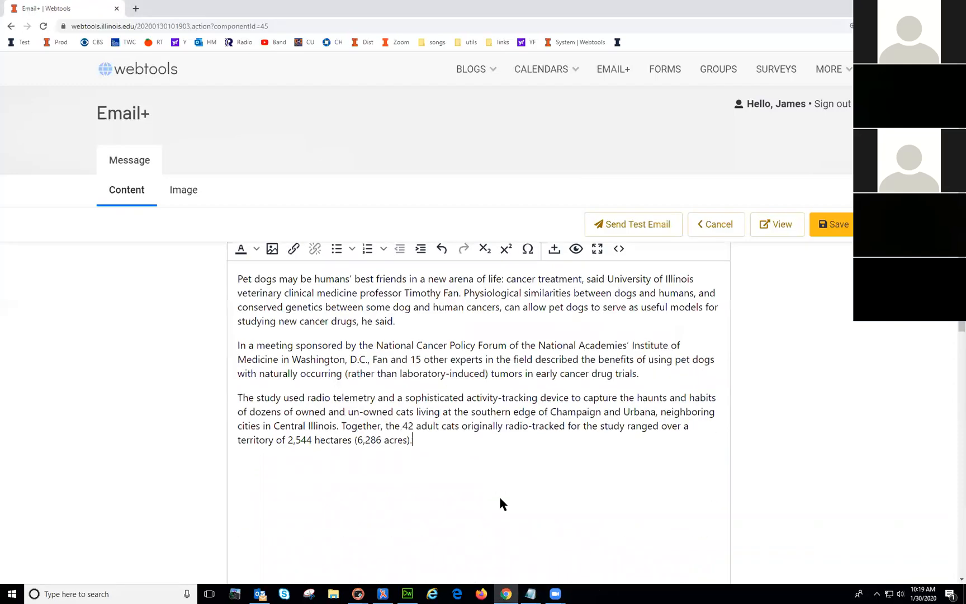
scroll(499, 502, up, 3)
click(832, 228)
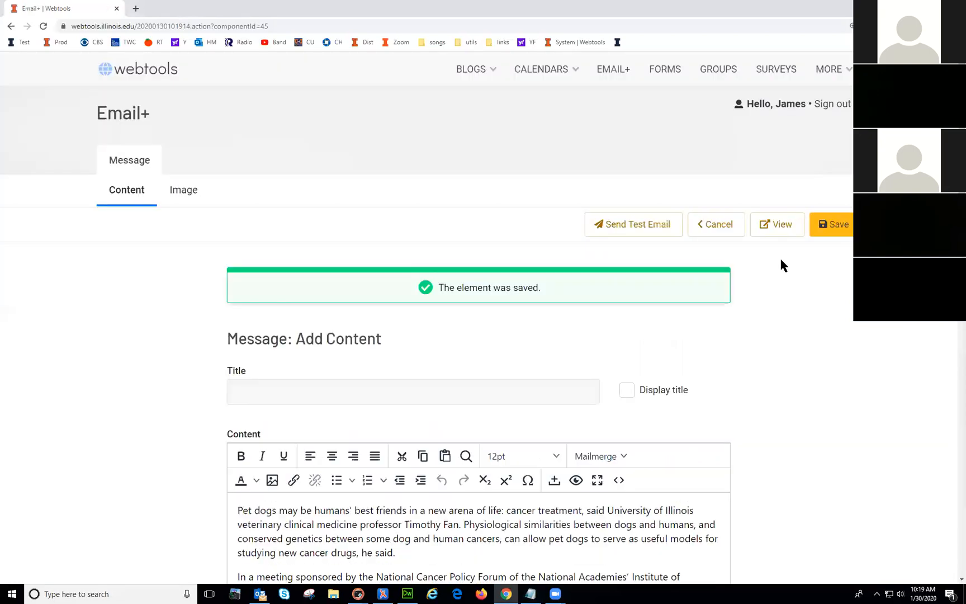
Step: Preview the newsletter with both headings and three paragraphs, then return to the editor
click(780, 226)
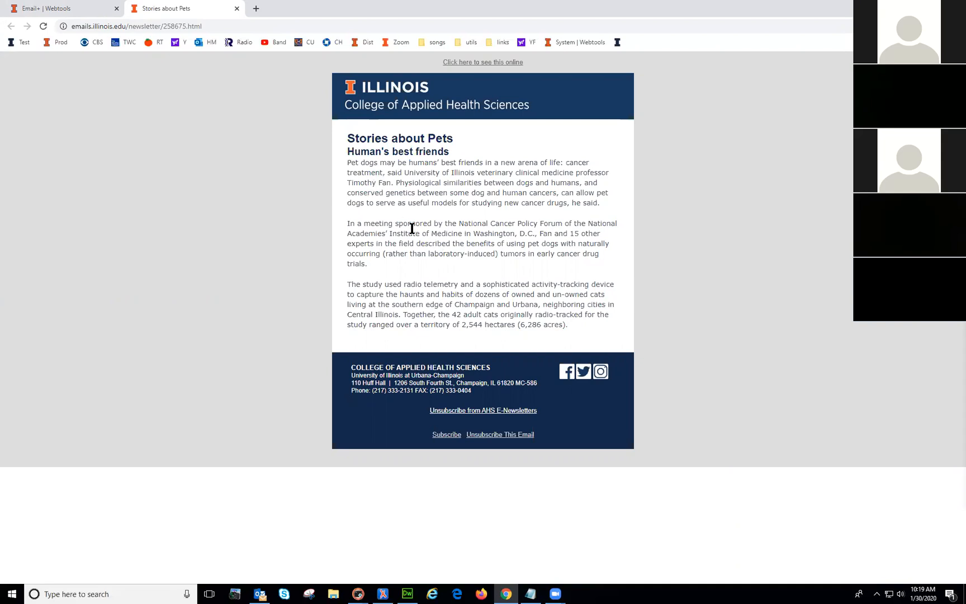
drag(361, 139, 371, 184)
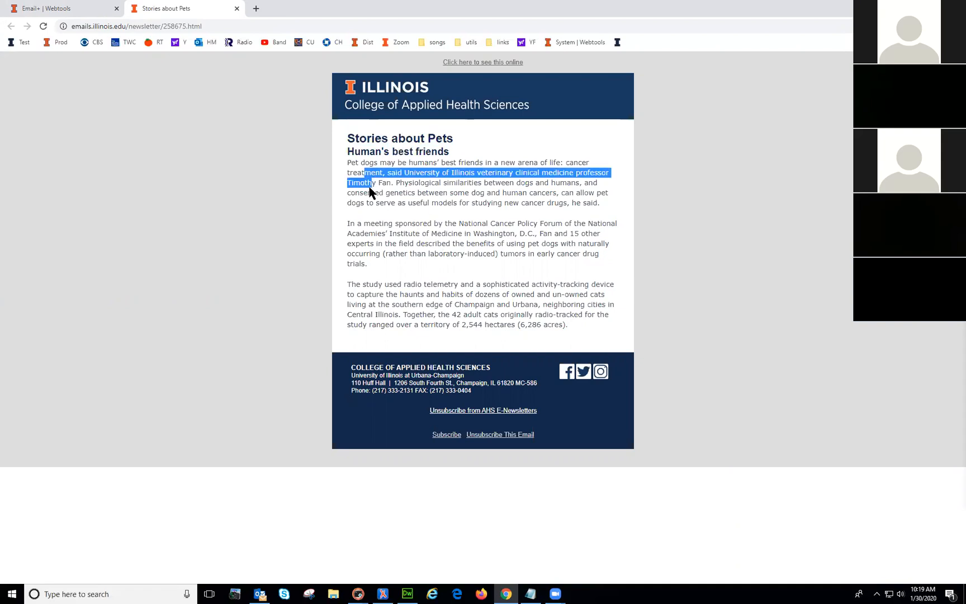
click(71, 14)
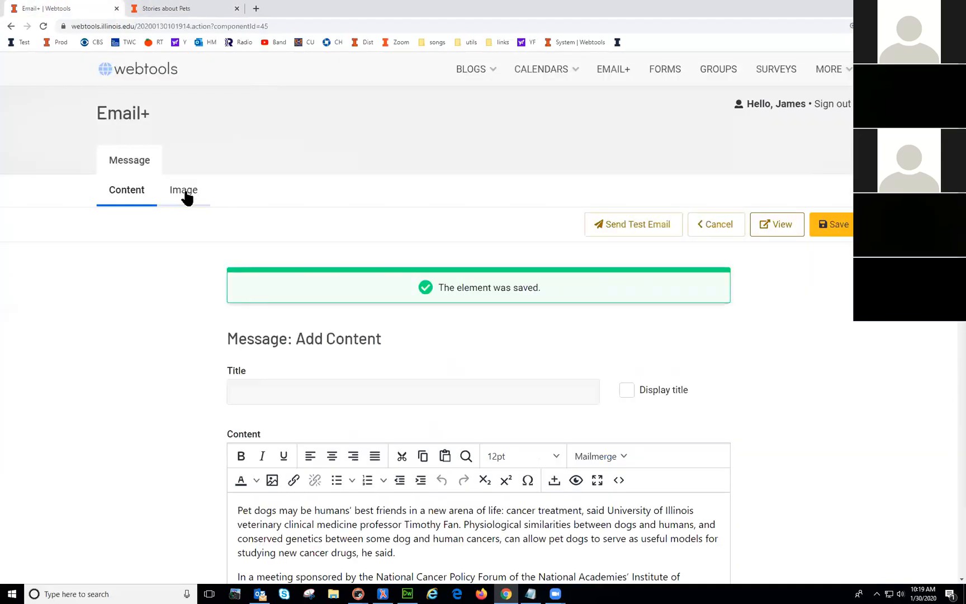
Step: Pick the sunflower picture img2.jpg for the image block and upload it
scroll(832, 392, down, 1)
scroll(829, 393, up, 1)
click(184, 190)
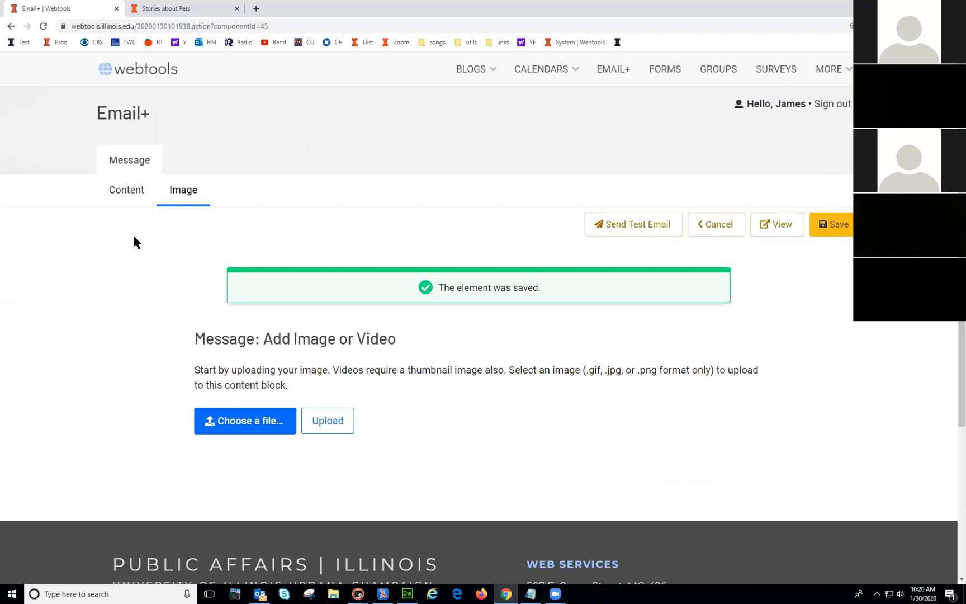
click(232, 430)
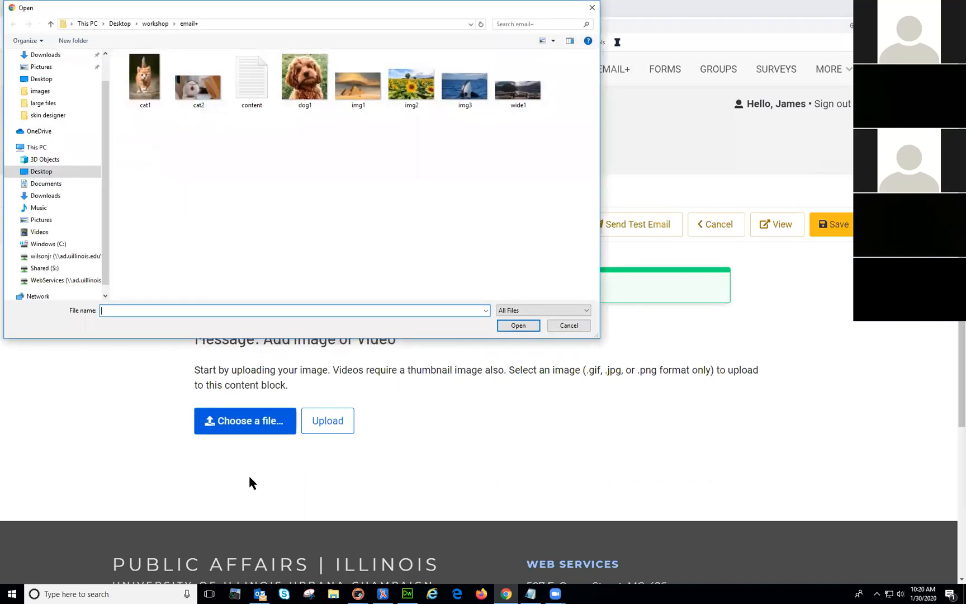
click(568, 326)
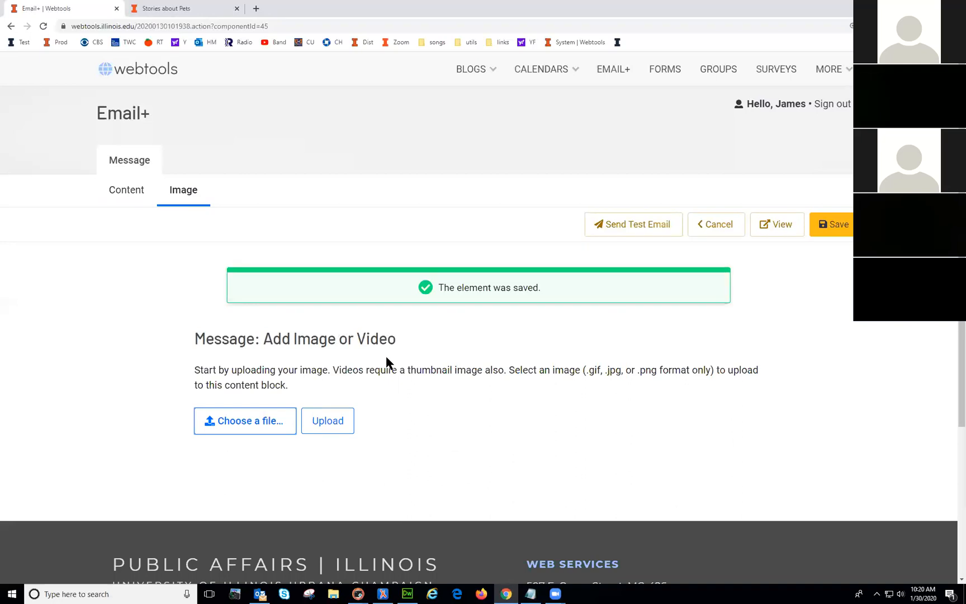
drag(193, 371, 505, 372)
click(323, 371)
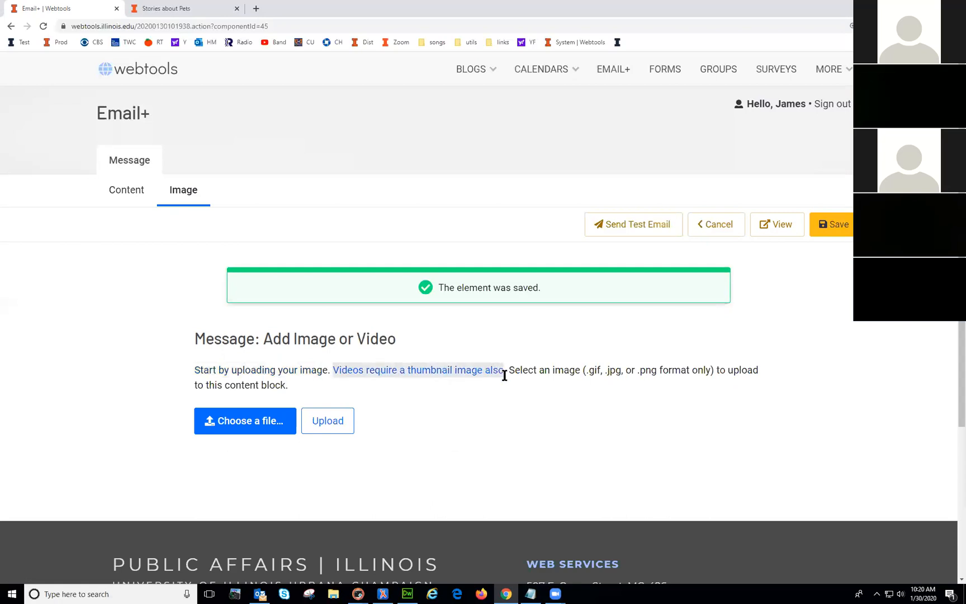
click(482, 443)
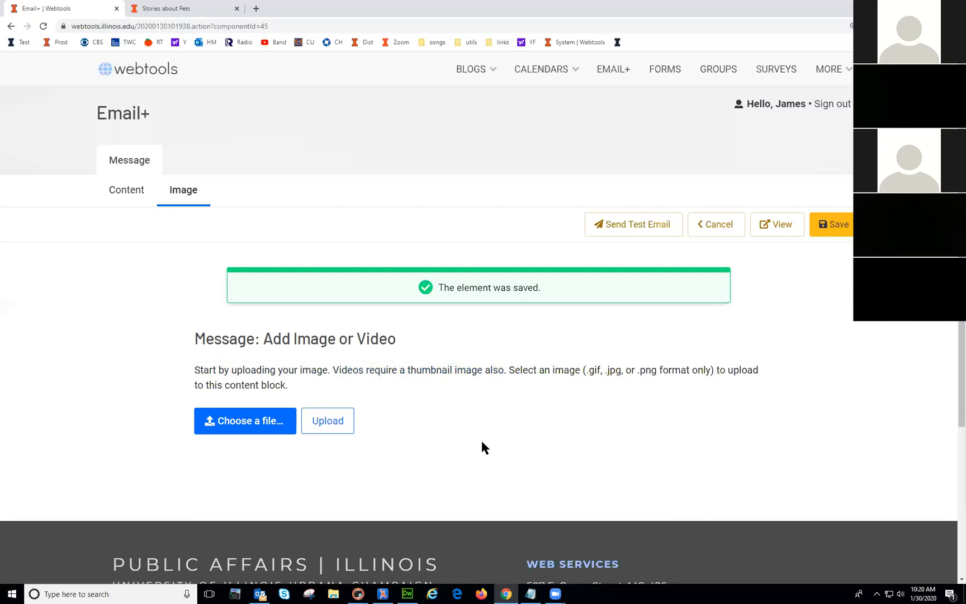
double_click(431, 369)
click(246, 430)
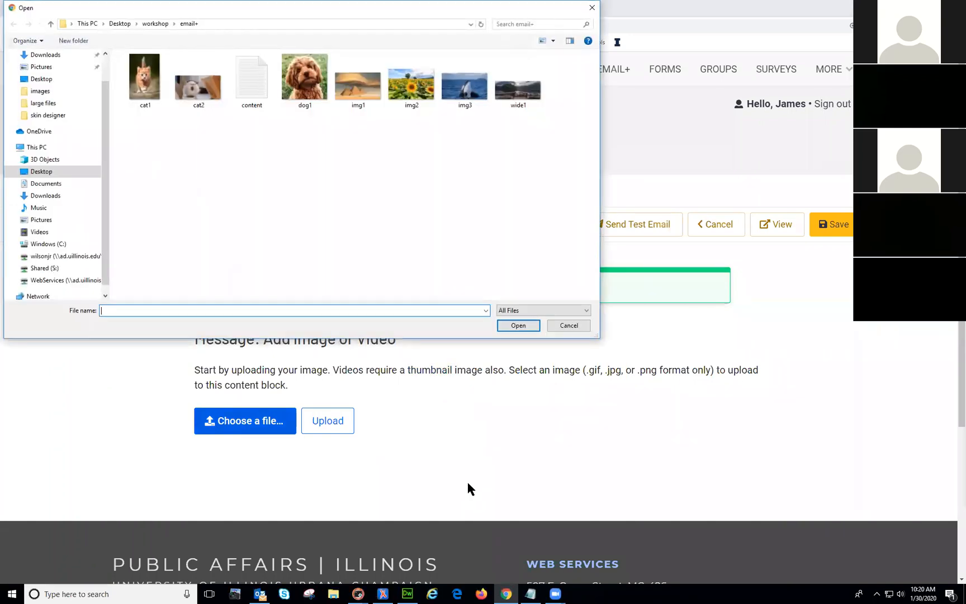
double_click(411, 87)
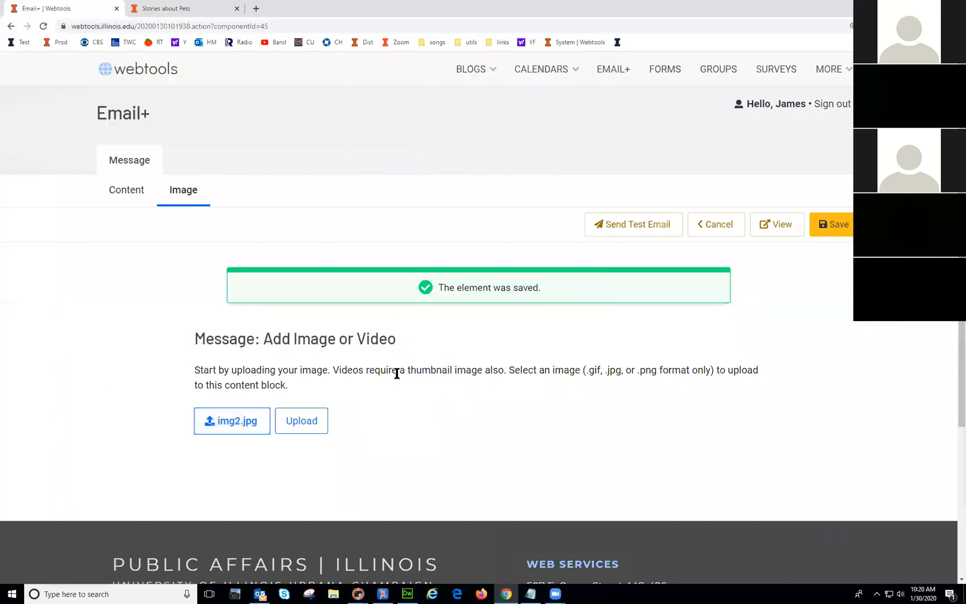
click(313, 427)
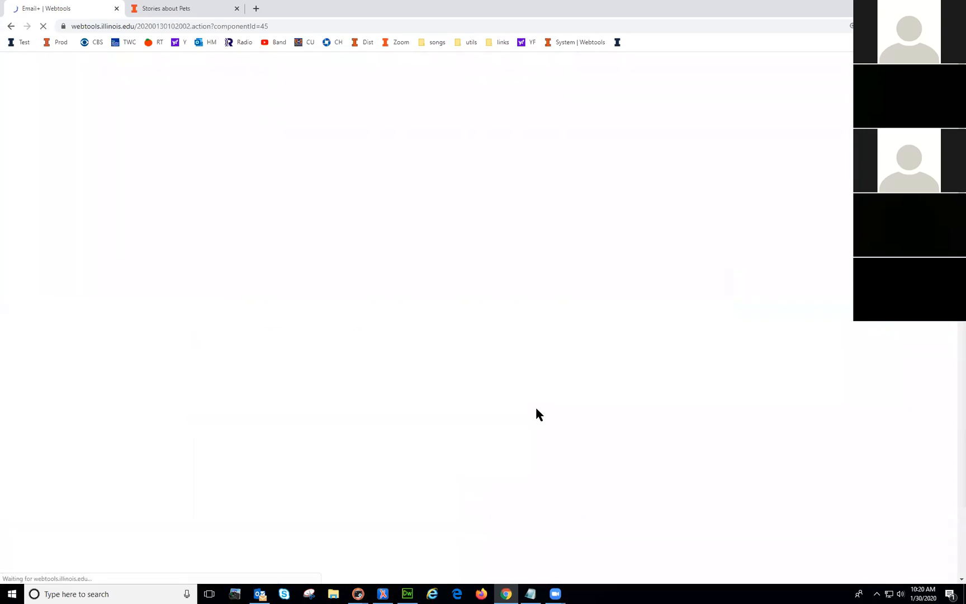
Step: Keep the sunflower image at Large (270px) width, left-aligned, and save the image block
scroll(616, 337, down, 3)
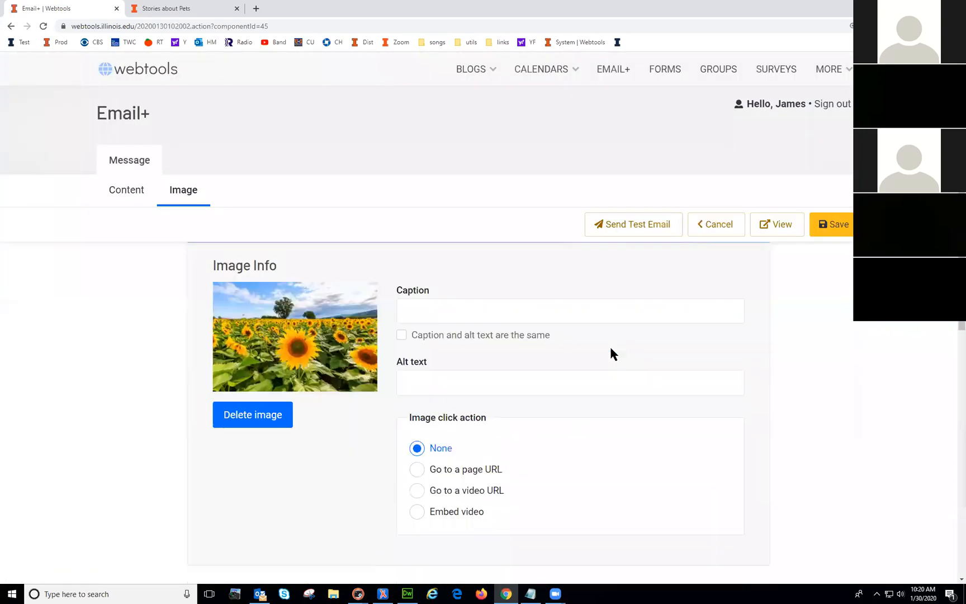
scroll(623, 372, up, 2)
scroll(622, 372, down, 2)
scroll(622, 372, up, 3)
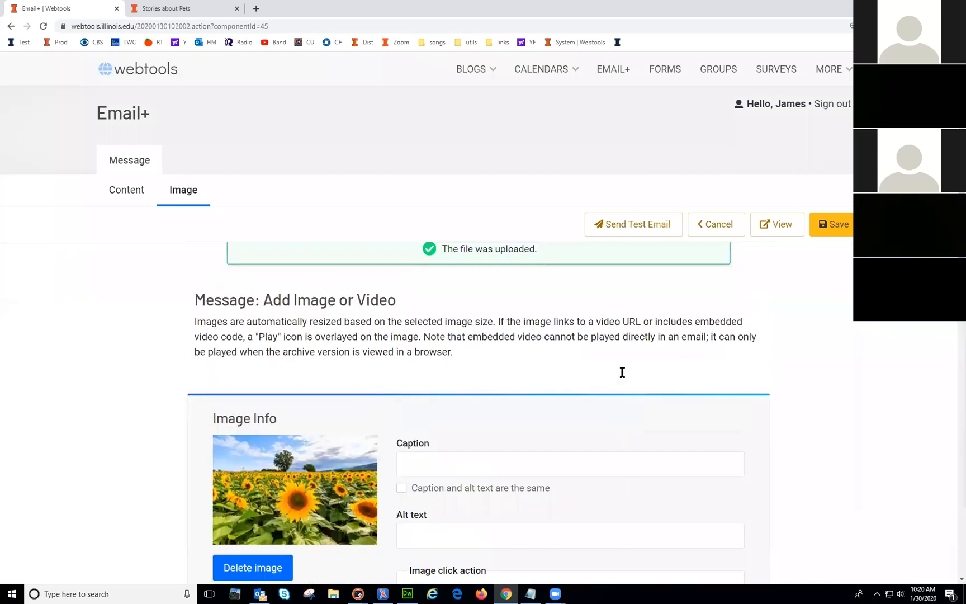
scroll(623, 372, down, 5)
scroll(623, 372, down, 2)
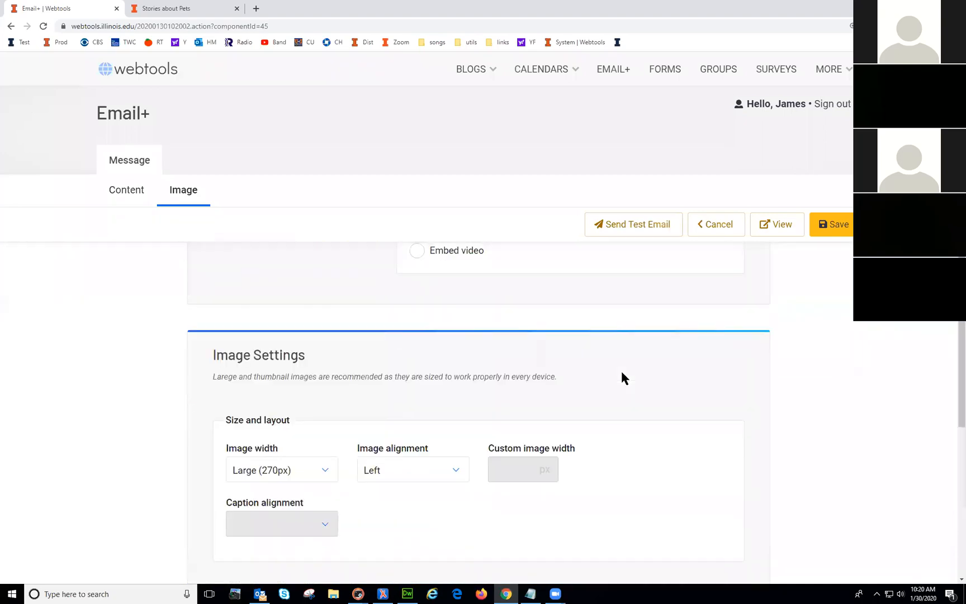
scroll(311, 386, down, 1)
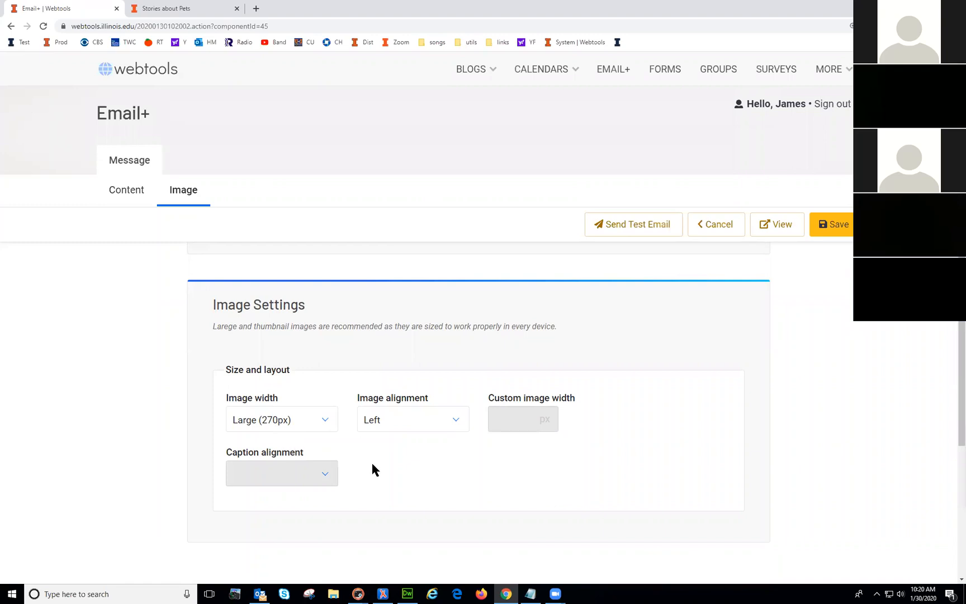
click(313, 422)
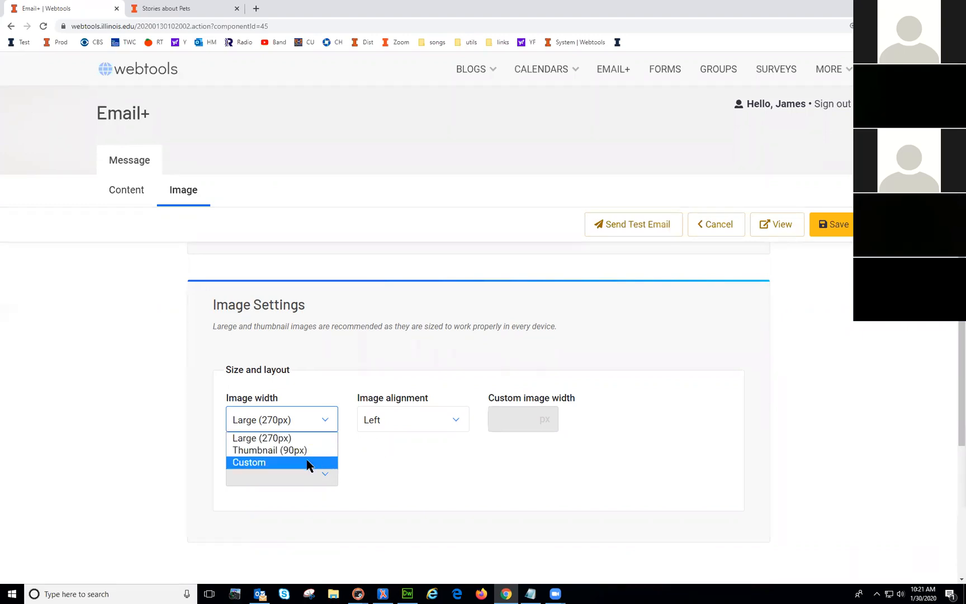
click(362, 447)
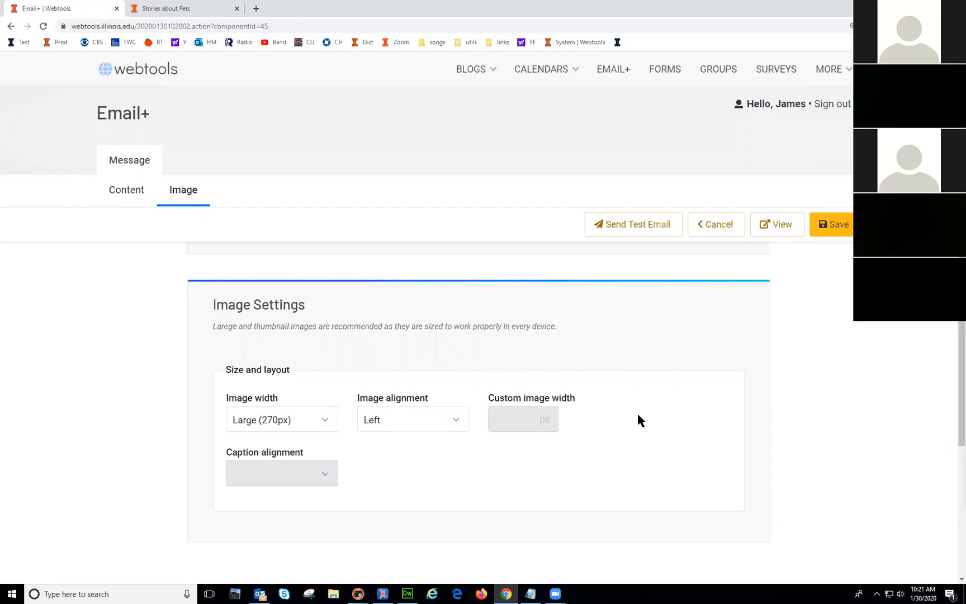
scroll(641, 420, up, 6)
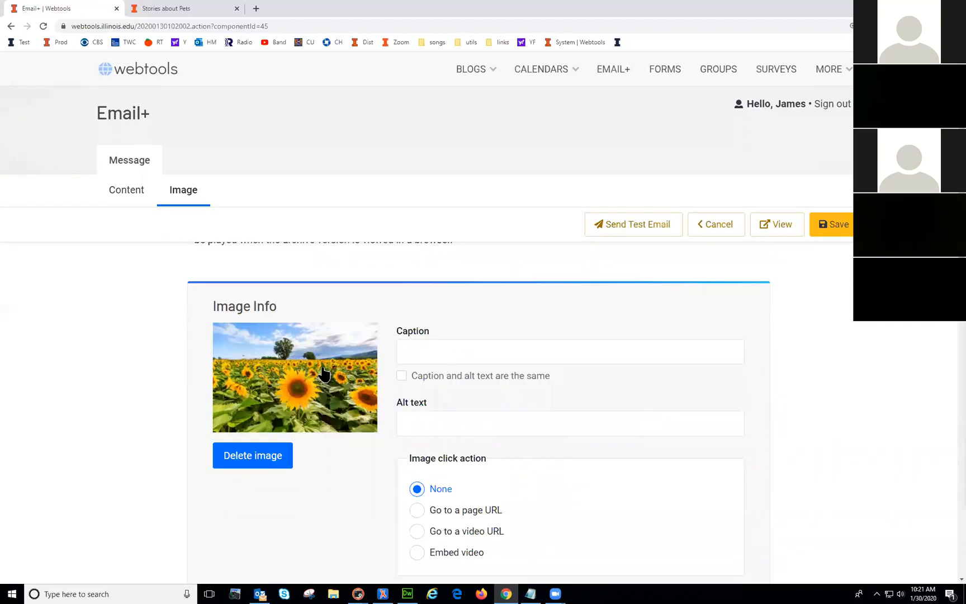
scroll(632, 423, down, 5)
scroll(632, 423, up, 4)
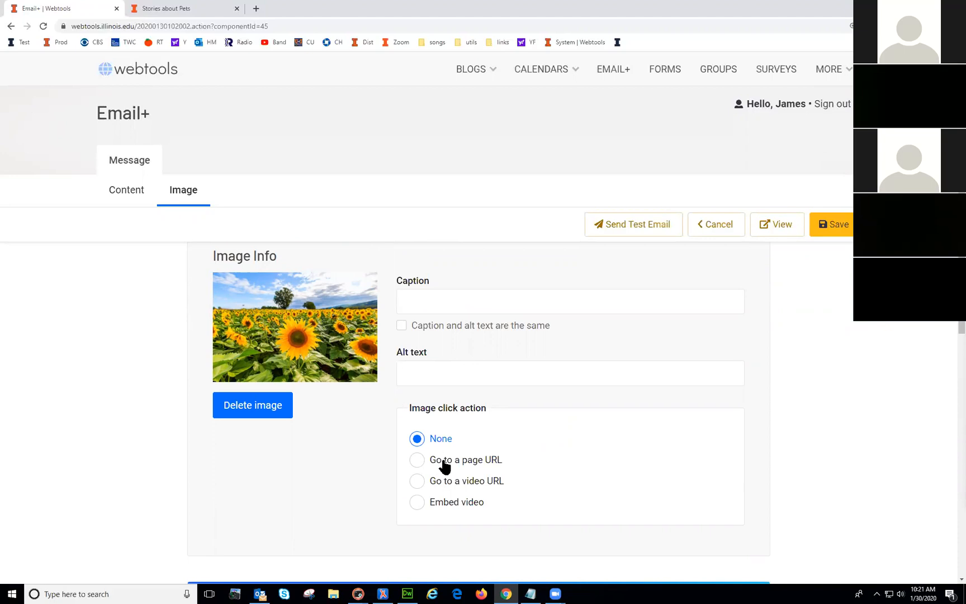
scroll(485, 498, down, 4)
scroll(484, 497, up, 4)
click(828, 225)
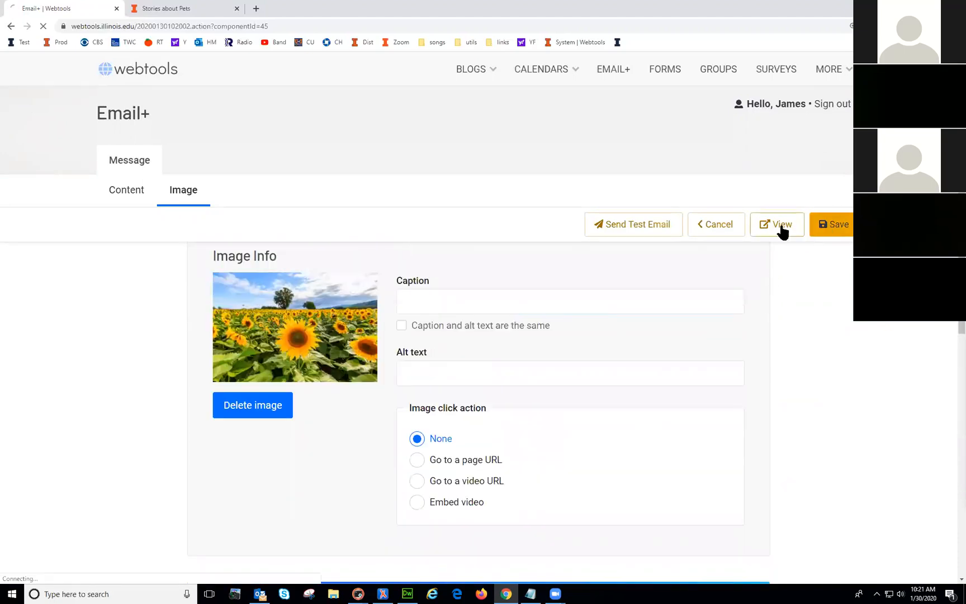
Step: Preview the small sunflower image beside the first paragraph, then return to the editor
click(781, 227)
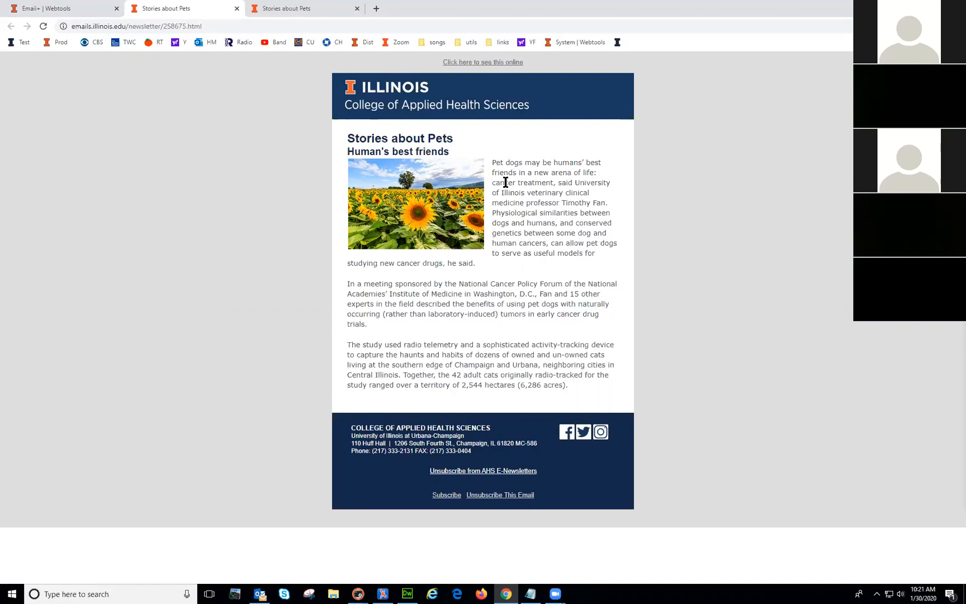
drag(493, 162, 597, 279)
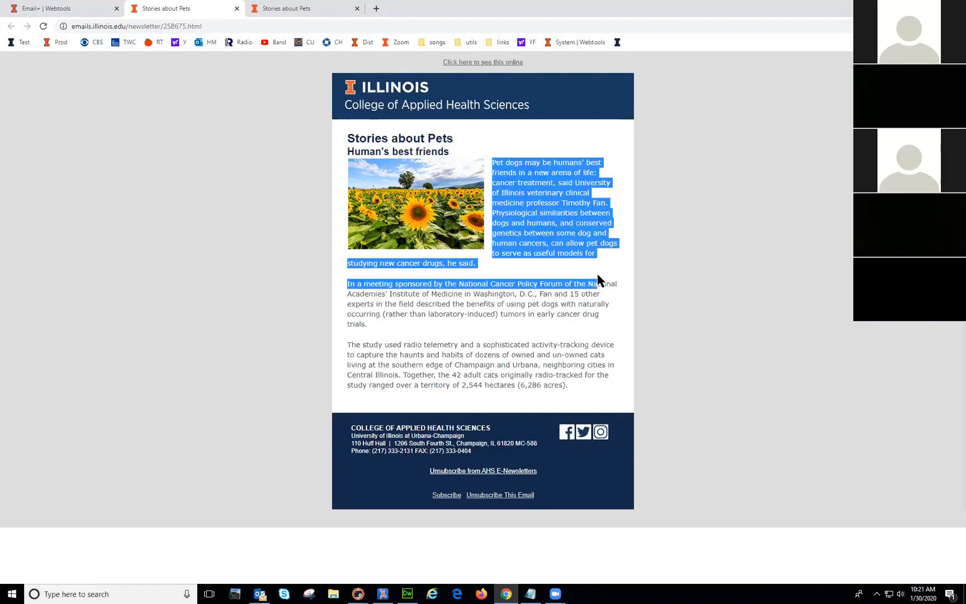
click(572, 311)
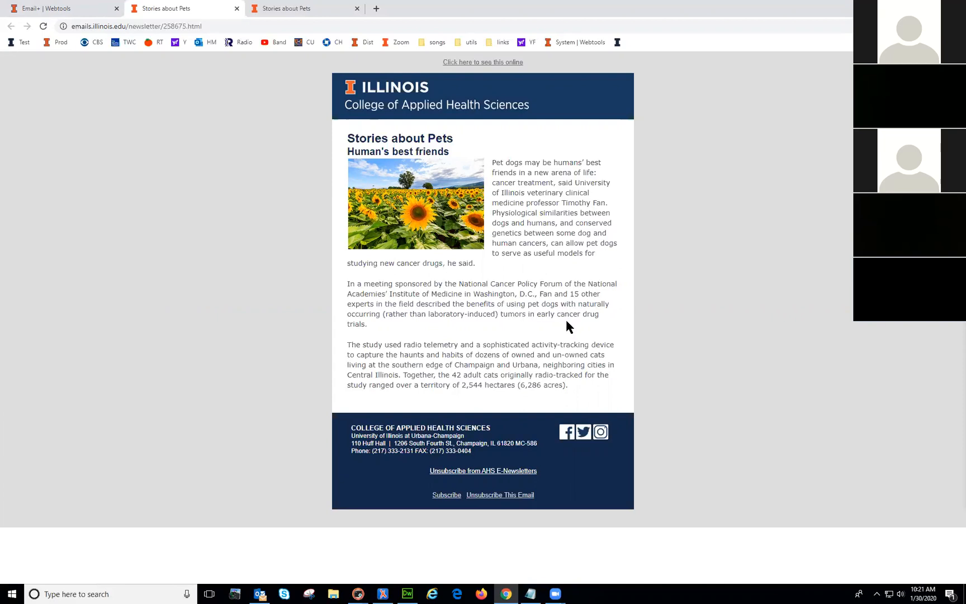
click(54, 9)
Step: Switch the image width setting to Custom and save
scroll(520, 469, down, 3)
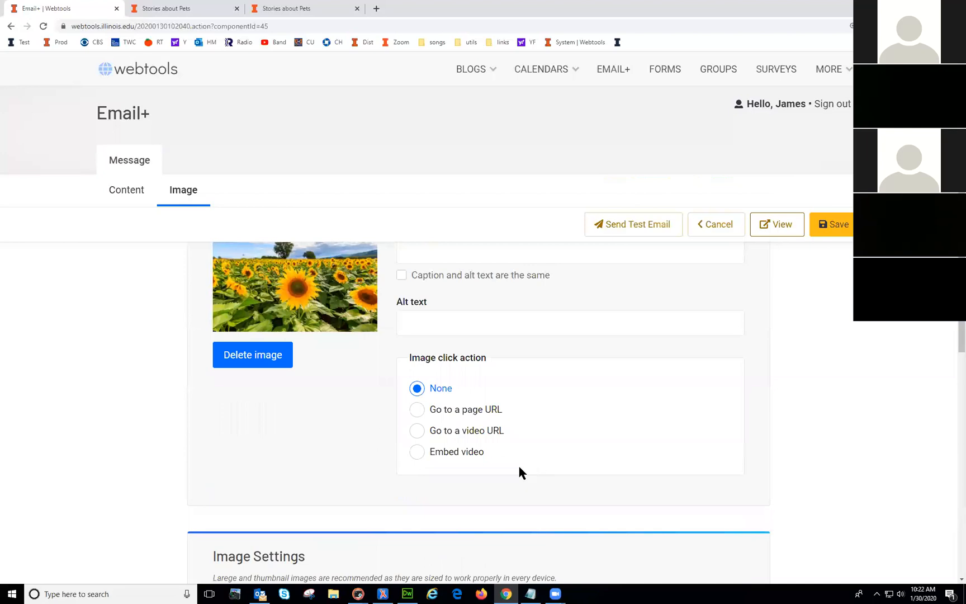
scroll(487, 472, down, 3)
scroll(486, 474, down, 1)
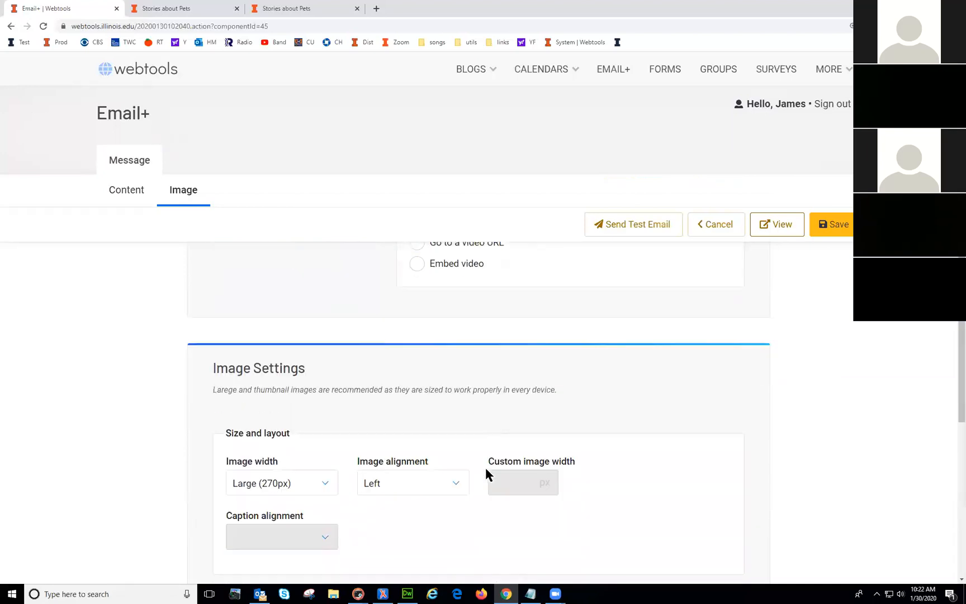
click(324, 470)
click(306, 512)
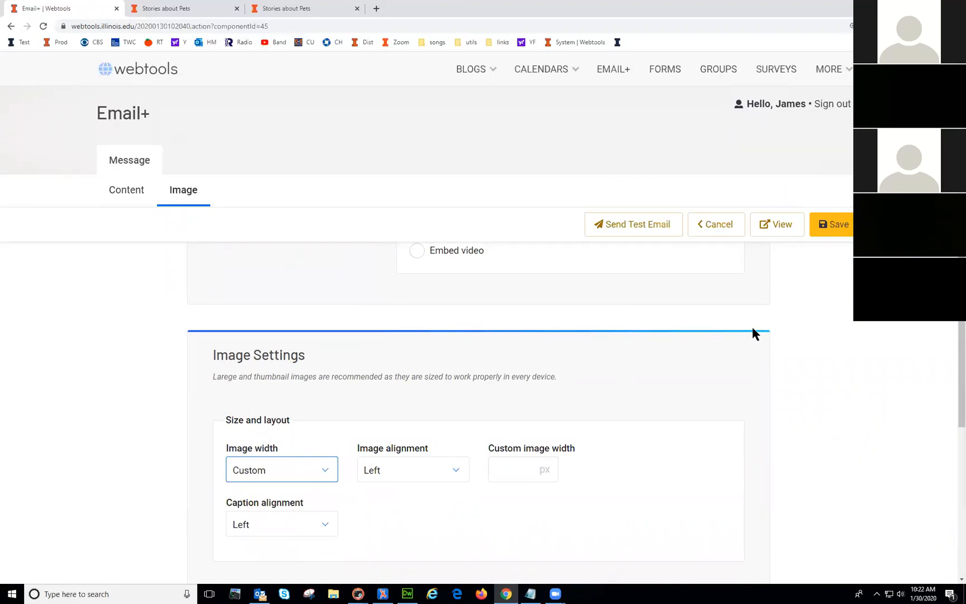
click(842, 229)
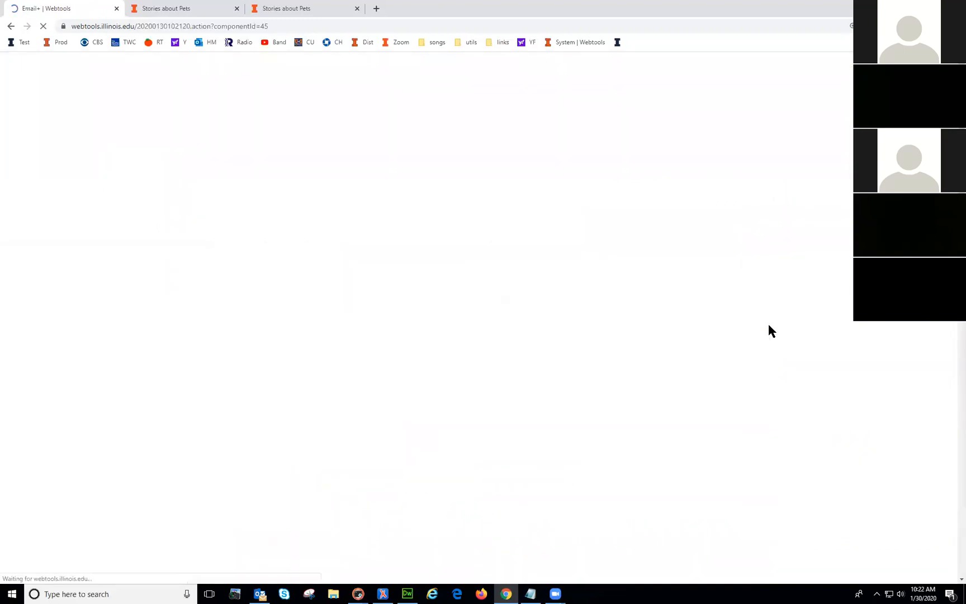
Step: Change the custom width from 200 to 600 px, center the image, save, and preview
scroll(670, 386, down, 10)
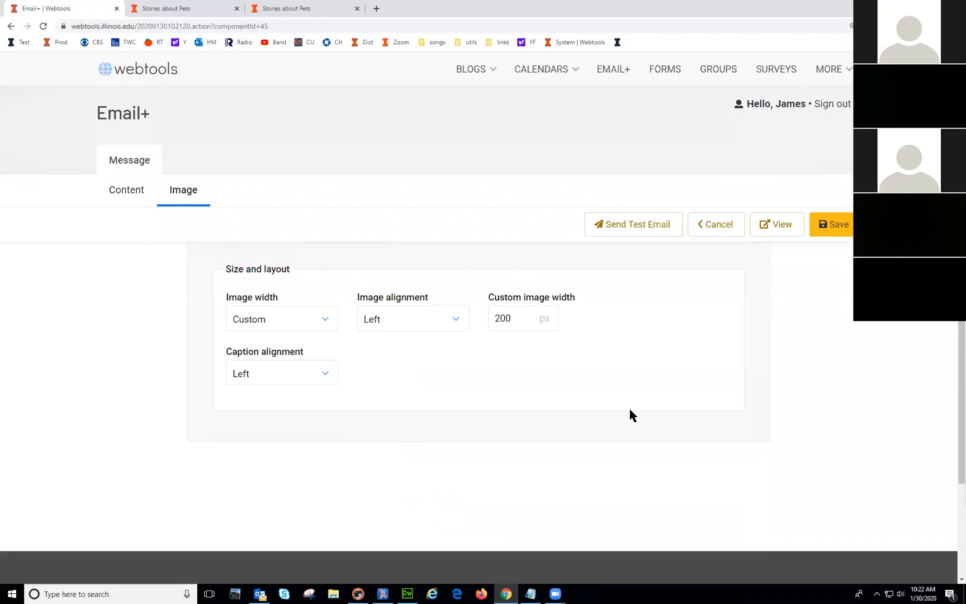
scroll(544, 410, up, 1)
double_click(520, 418)
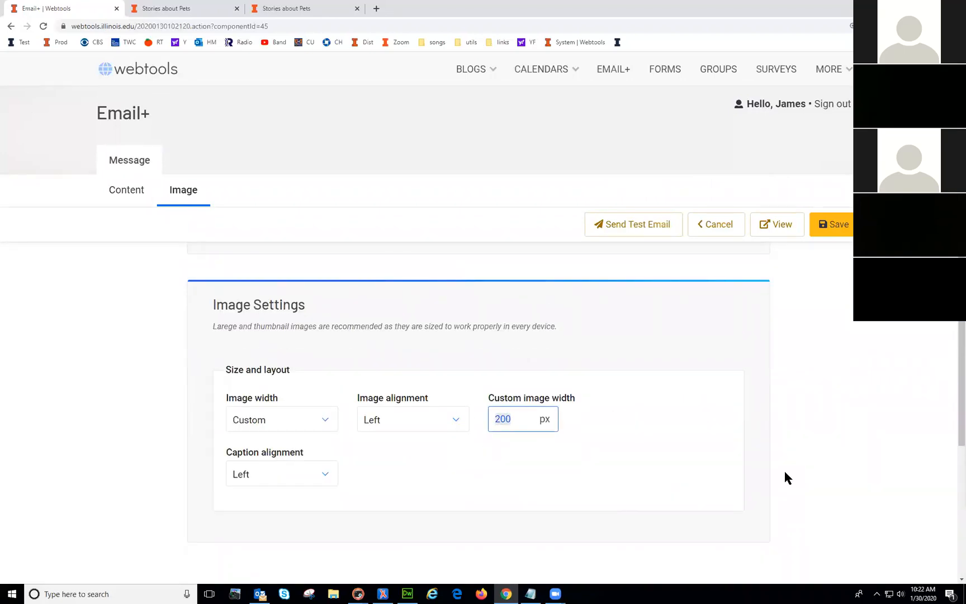
text(600)
click(390, 418)
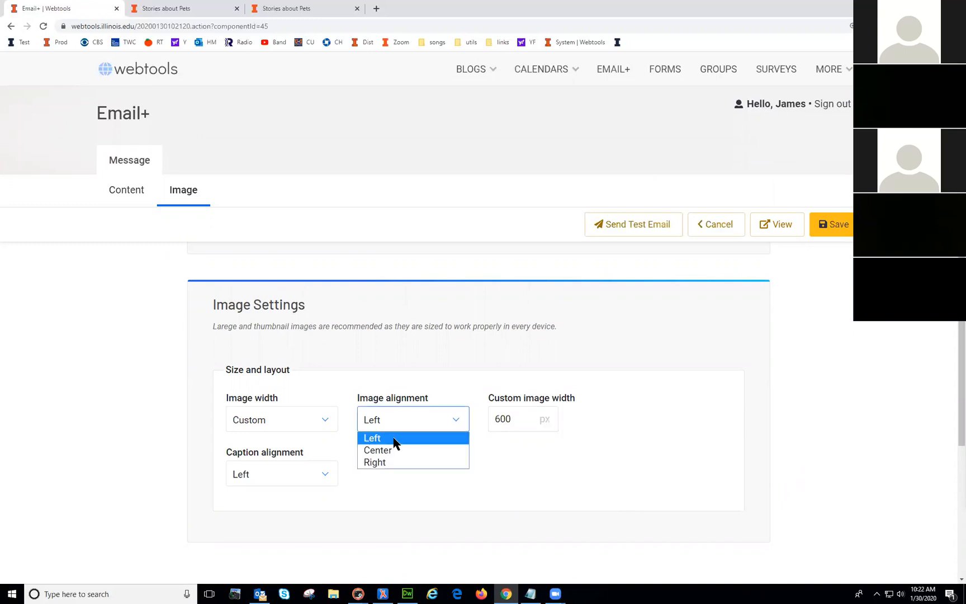
click(394, 452)
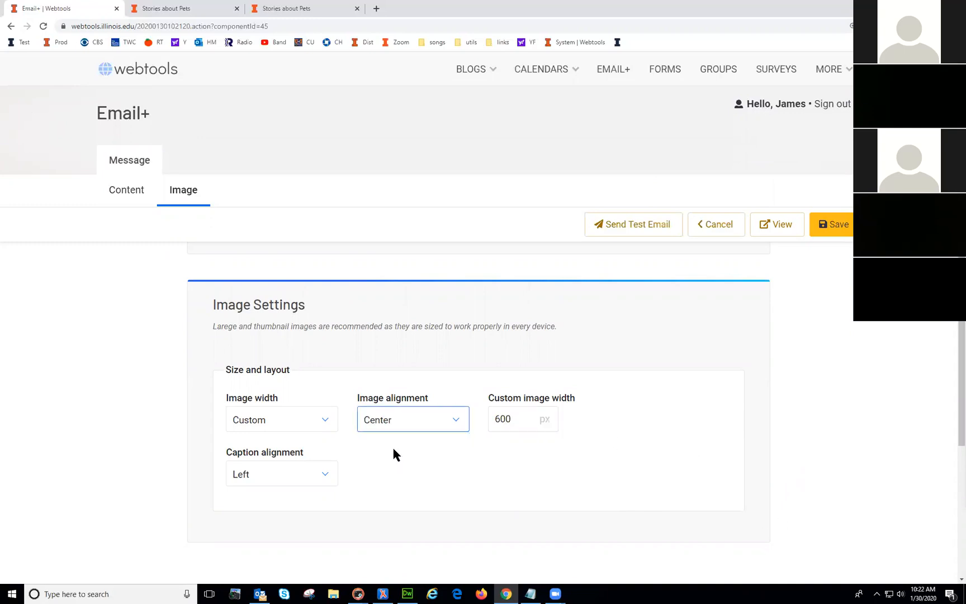
click(838, 230)
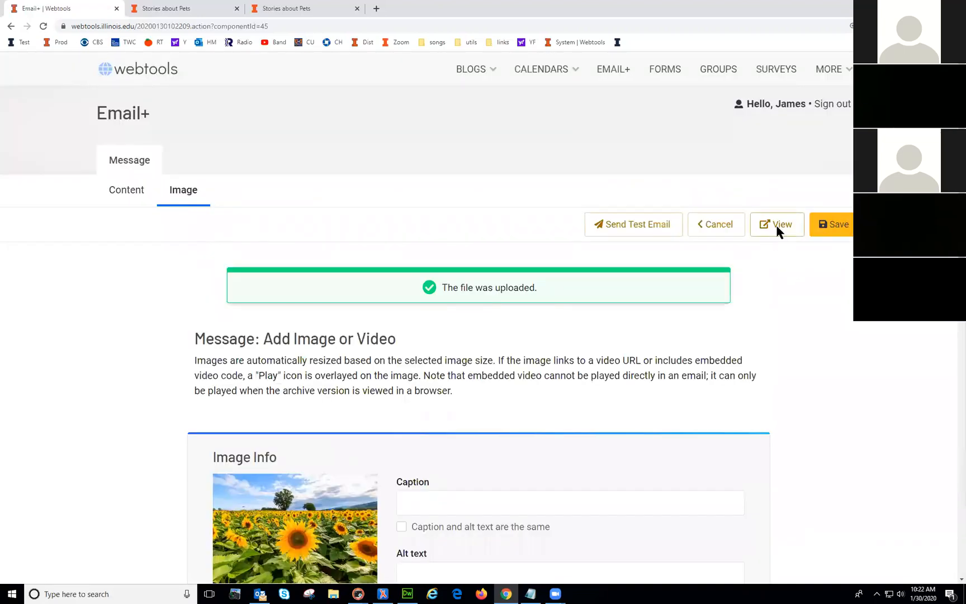
click(779, 231)
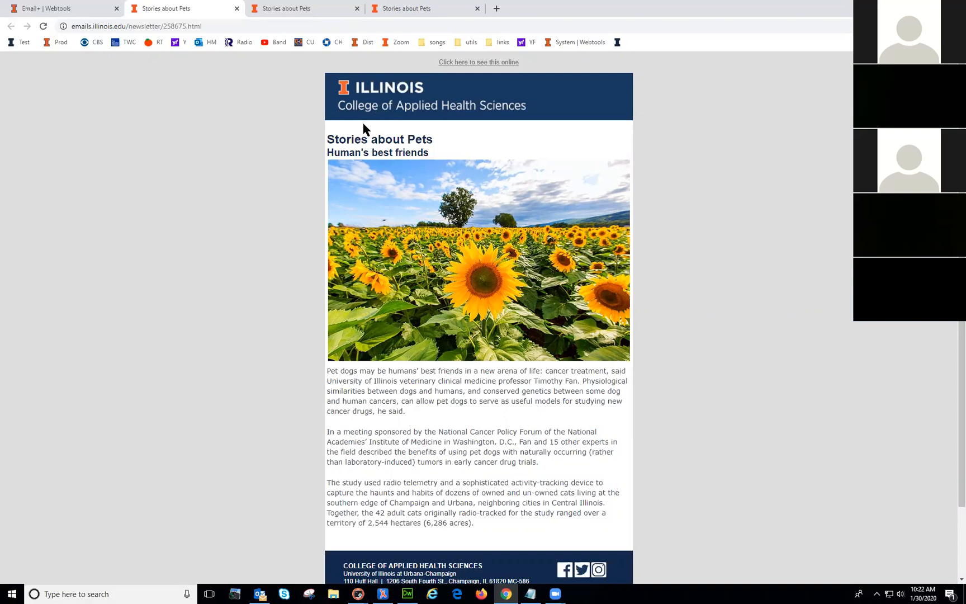
Step: Inspect the preview's headings, full-width sunflower image and paragraphs by selecting text
drag(327, 139, 398, 151)
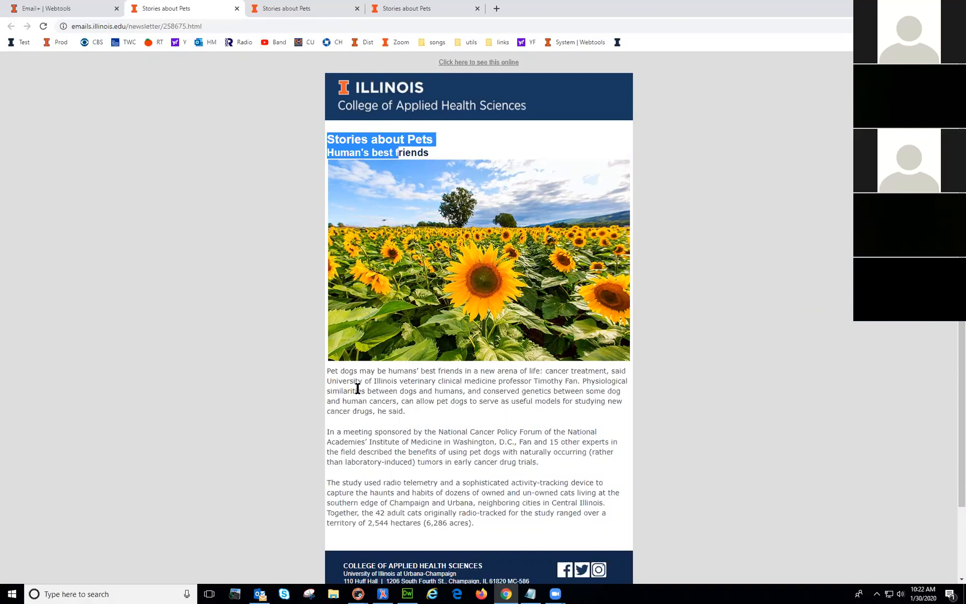
click(329, 370)
mouse_move(328, 369)
mouse_down()
mouse_move(483, 524)
mouse_move(327, 371)
mouse_up()
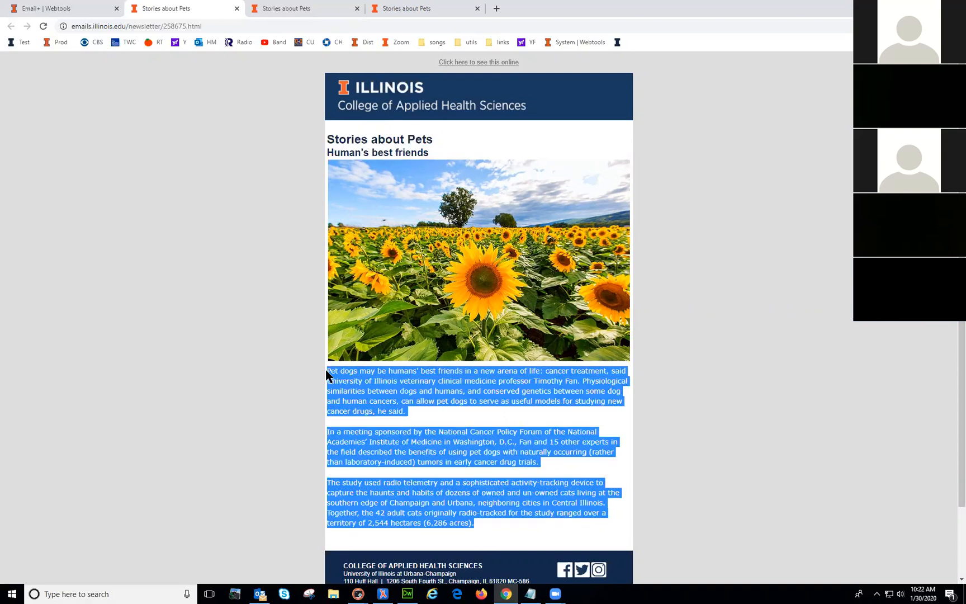
click(388, 398)
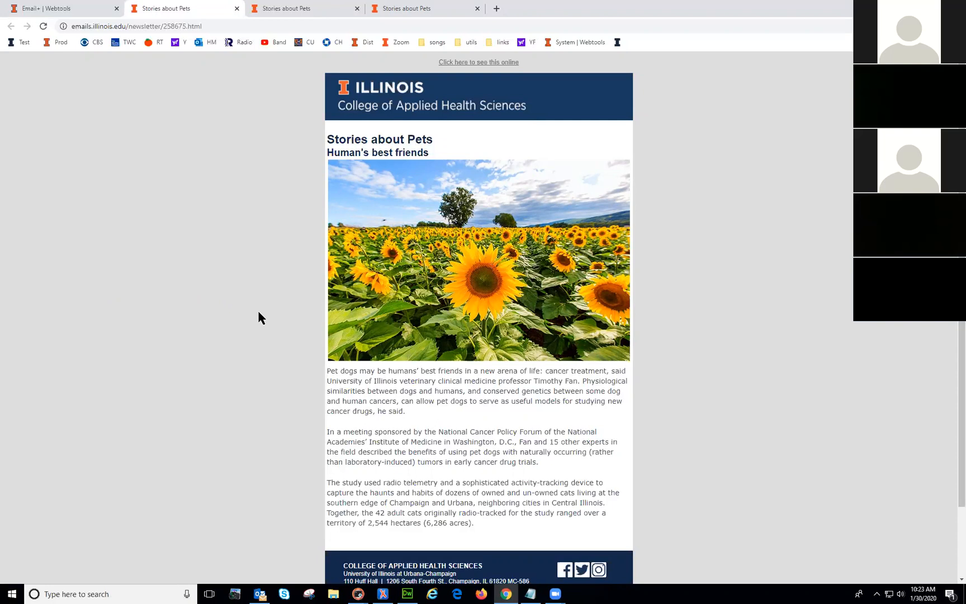
drag(328, 371, 387, 401)
click(458, 451)
Step: Set the sunflower image width back to Large (270px) and save the image settings
click(68, 10)
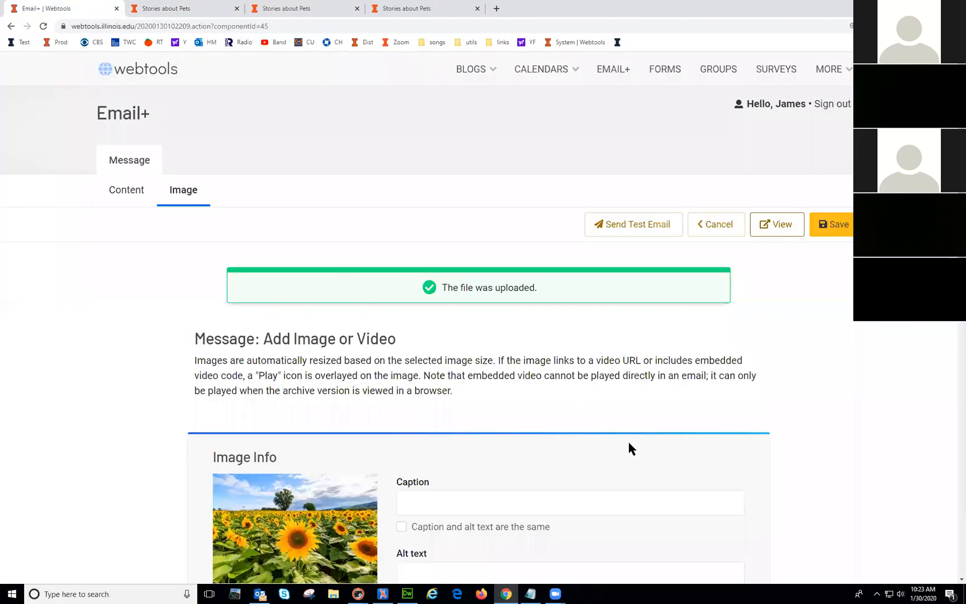
scroll(630, 448, down, 10)
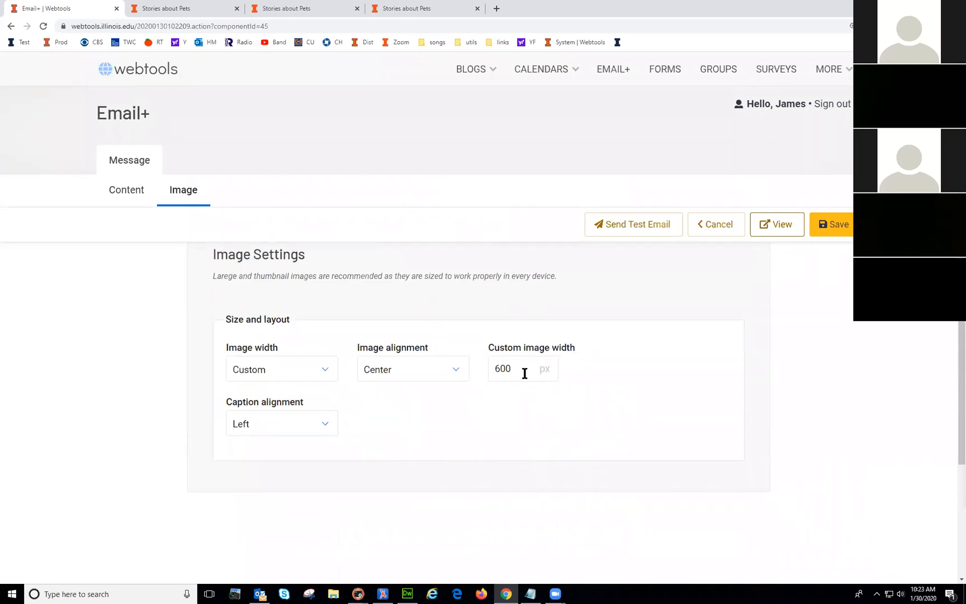
click(292, 370)
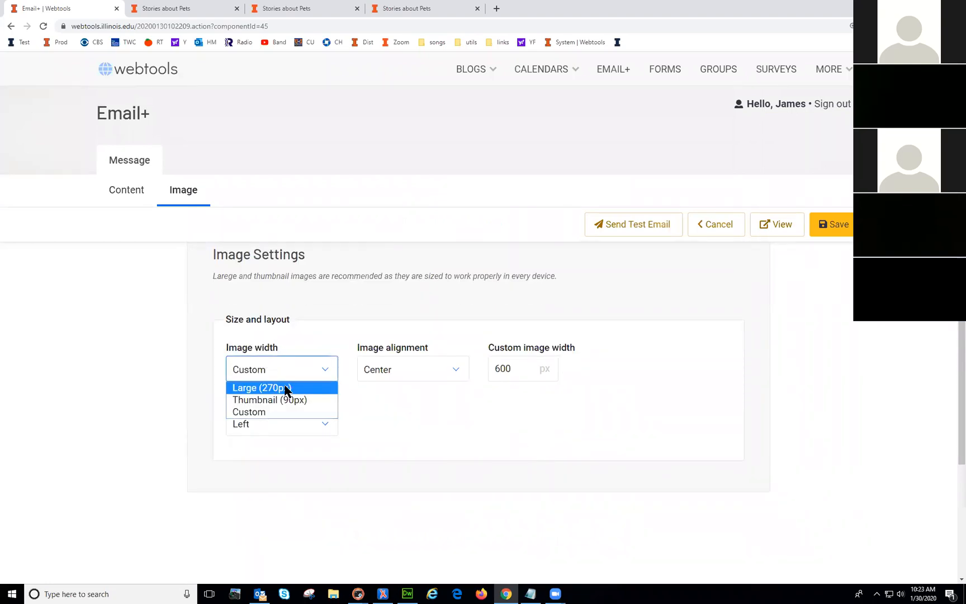
click(282, 388)
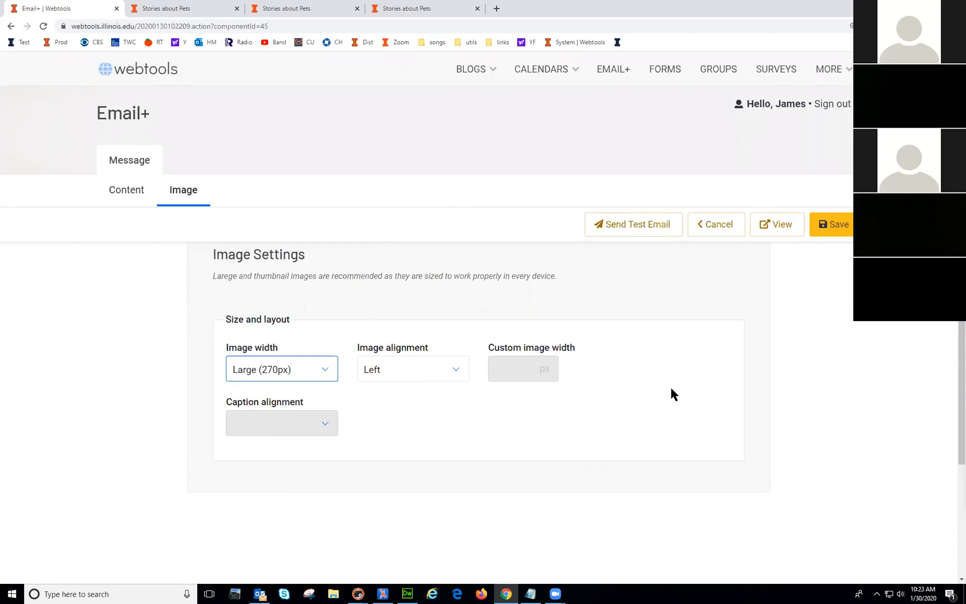
click(696, 368)
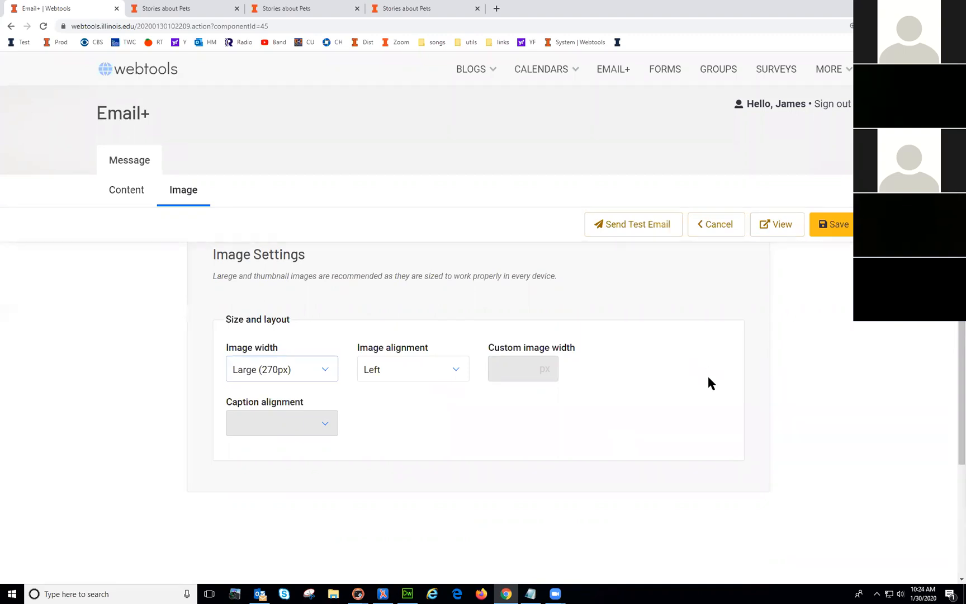
click(833, 225)
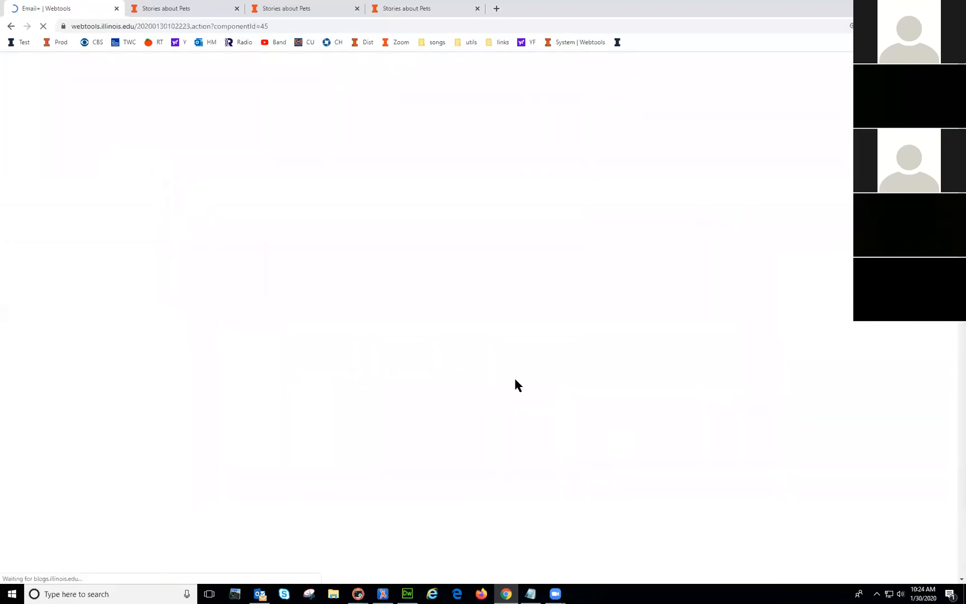
Step: Preview the newsletter to check the first paragraph wraps beside the image, then close the preview
scroll(495, 372, down, 7)
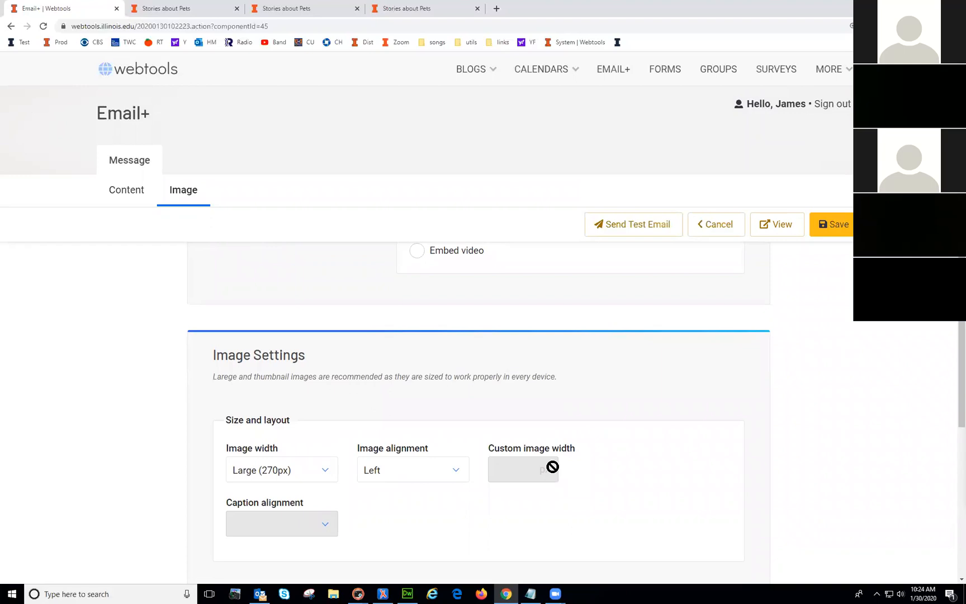
scroll(613, 469, up, 7)
scroll(619, 473, up, 2)
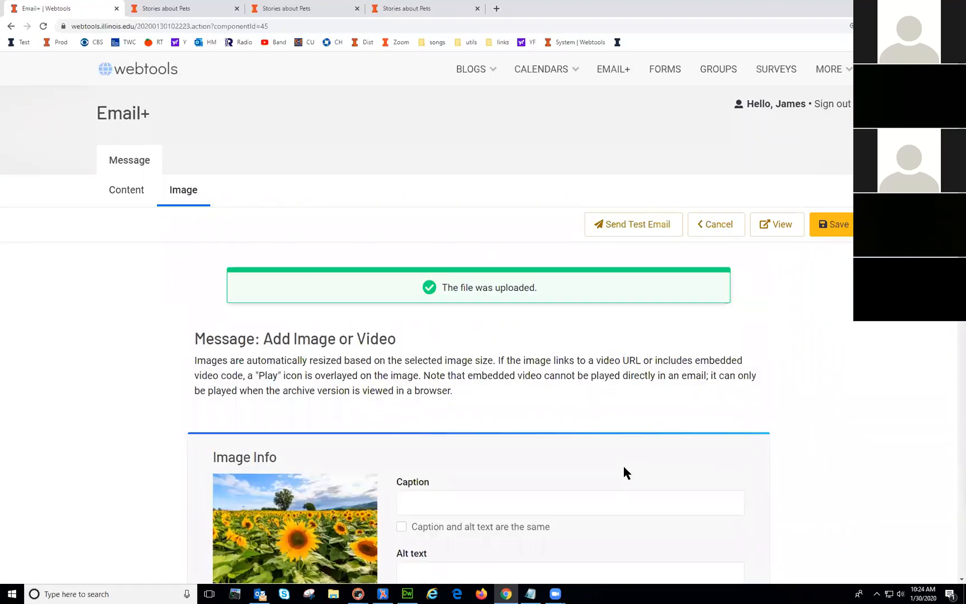
click(772, 224)
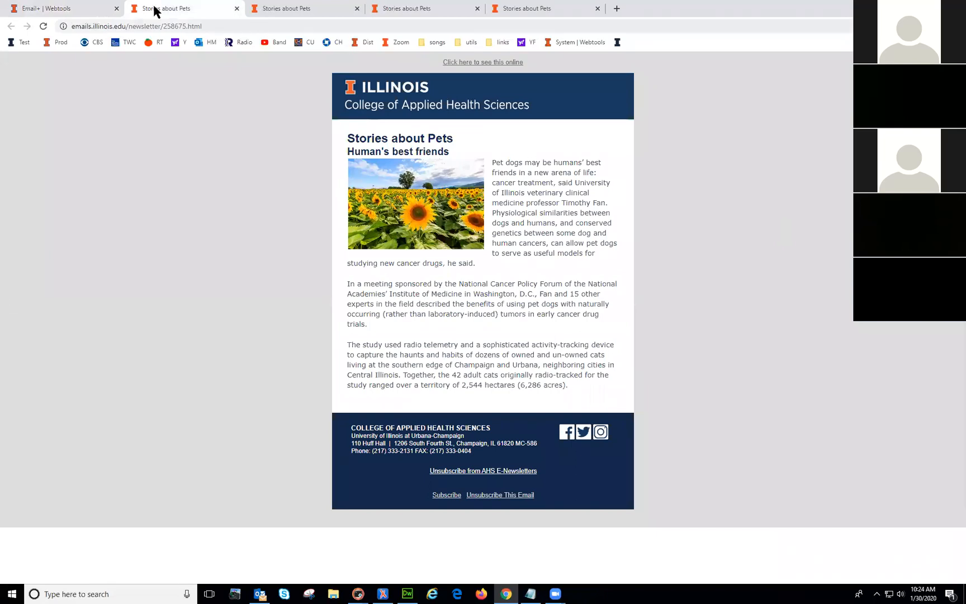
click(236, 8)
scroll(659, 435, down, 5)
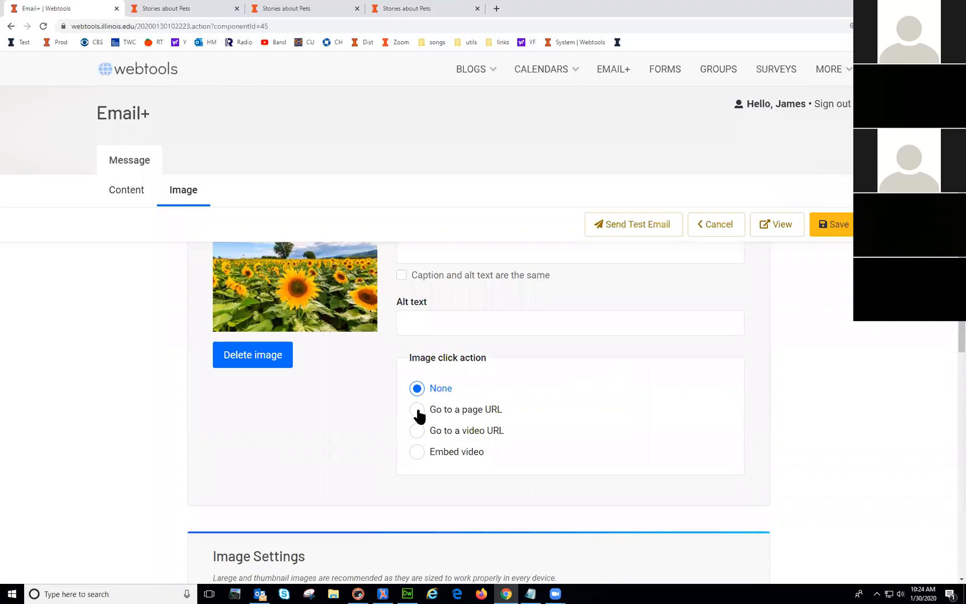
Step: Make the sunflower image go to a video URL, pasting the YouTube embed URL as destination, and save
click(417, 411)
click(446, 502)
click(417, 430)
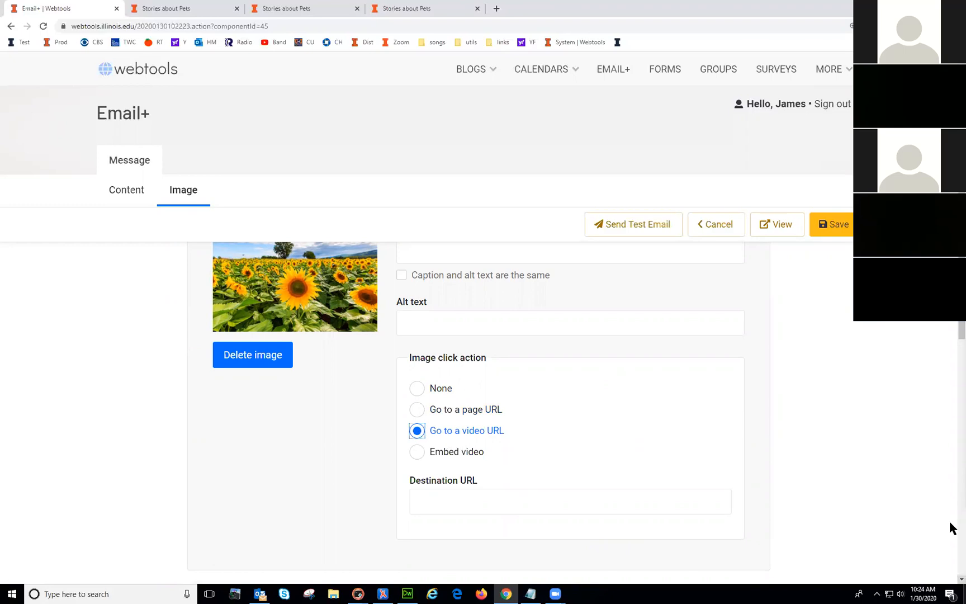
key(alt+Tab)
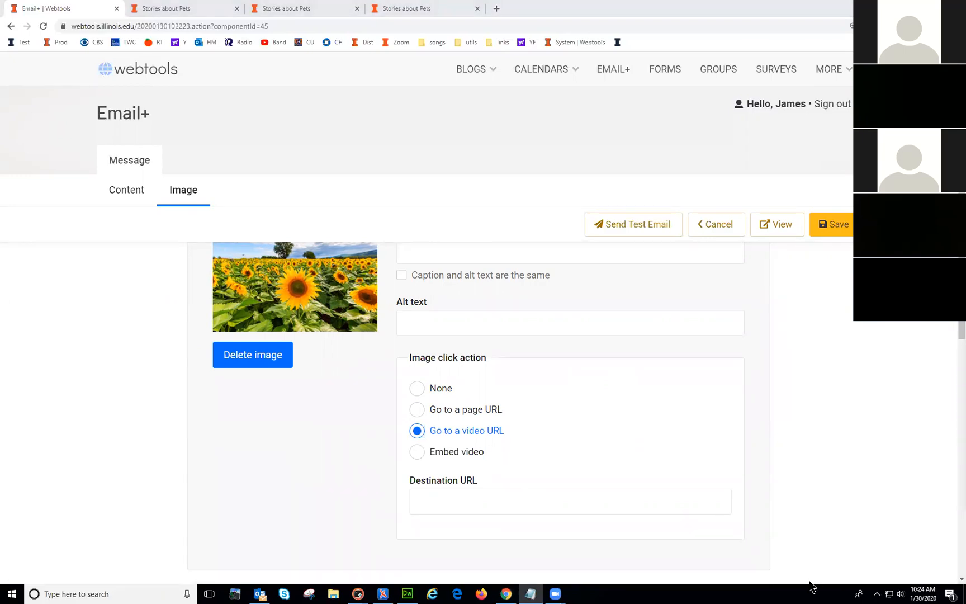
click(436, 500)
text(https://www.youtube.com/embed/AhMVHqXN3fU)
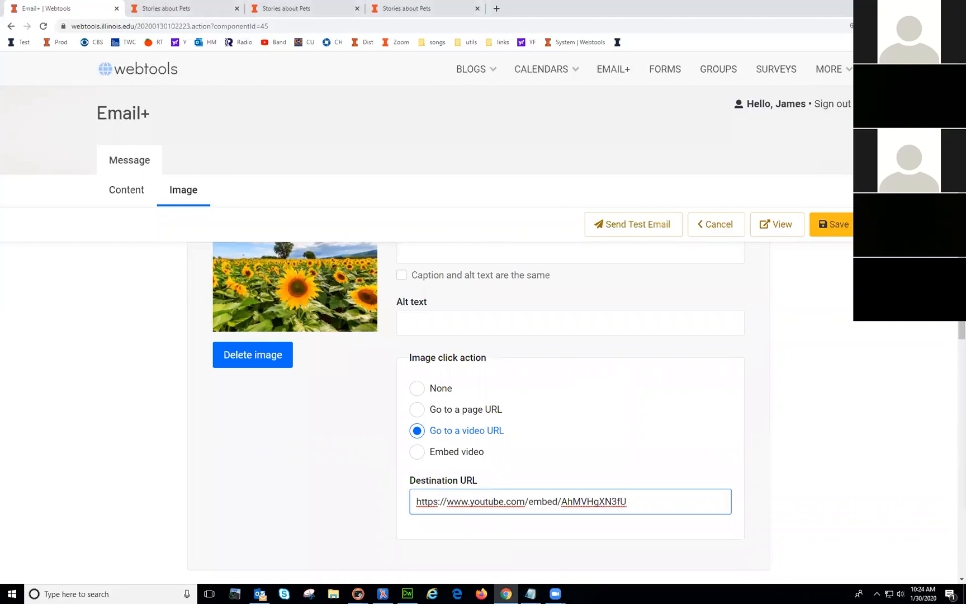
click(837, 225)
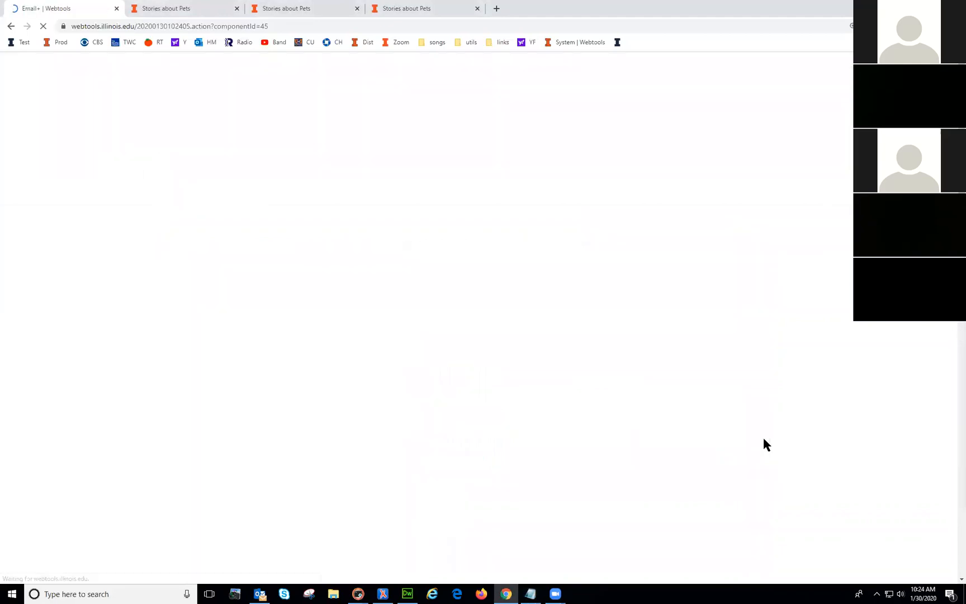
Step: Preview the newsletter to confirm the play-button overlay on the image, then close it
scroll(559, 464, up, 1)
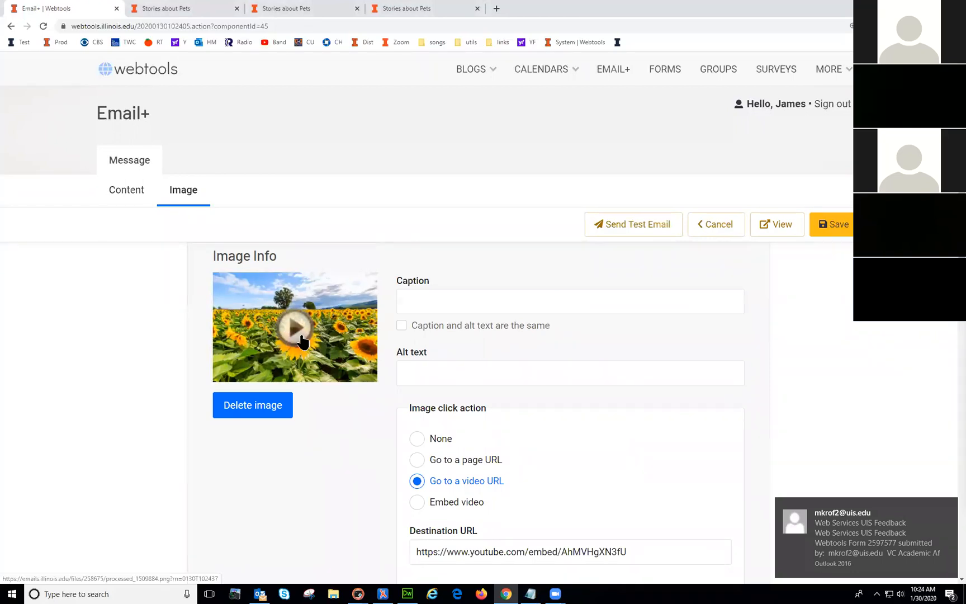
click(777, 226)
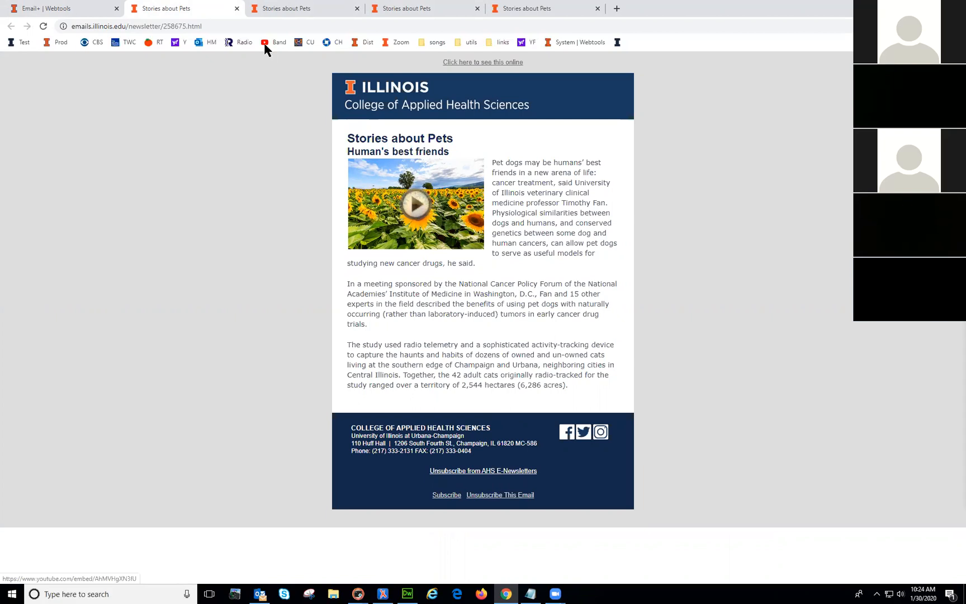
click(237, 9)
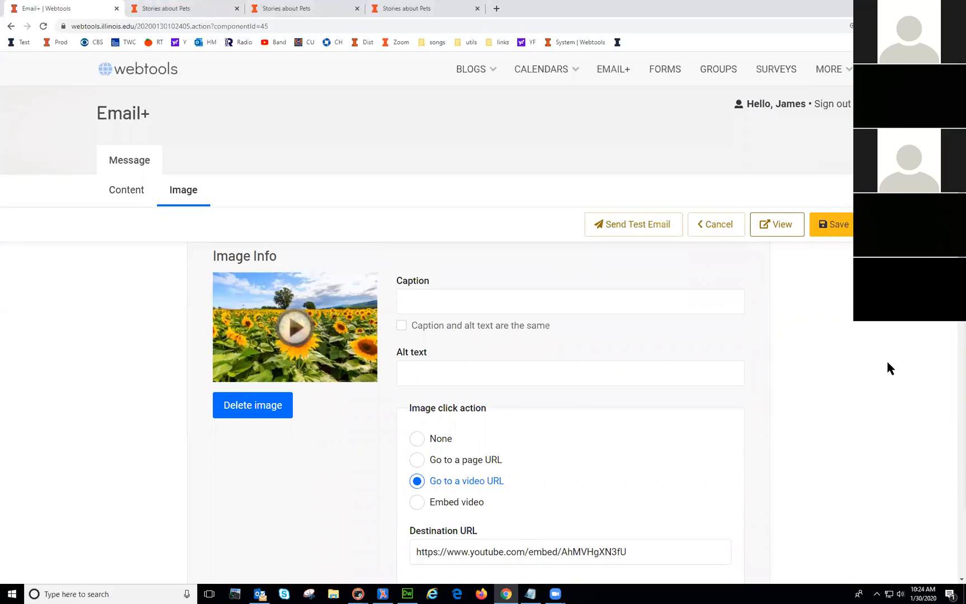
Step: Switch the image to Embed video, paste the YouTube iframe code as video embed code, and save
scroll(788, 360, down, 2)
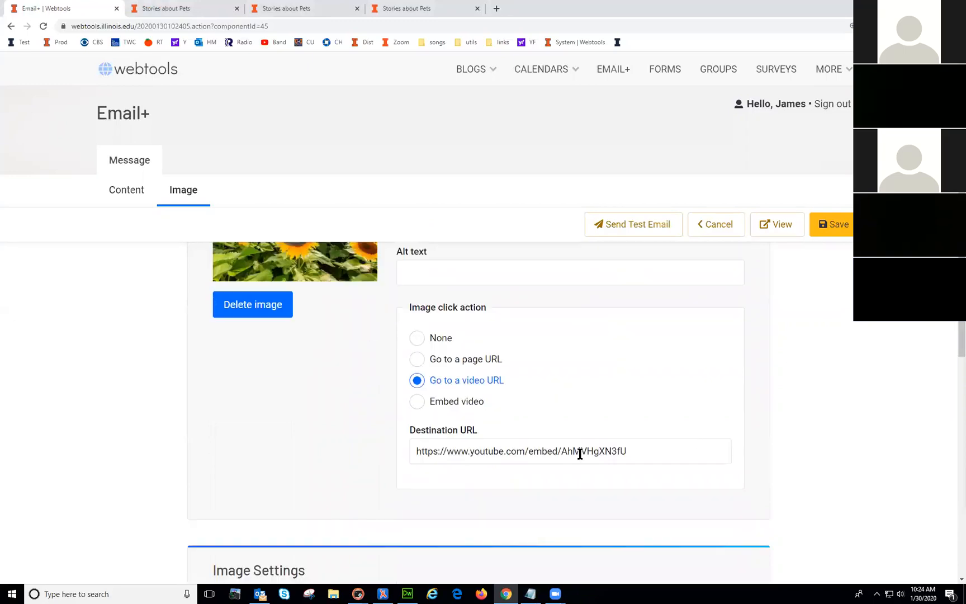
click(417, 402)
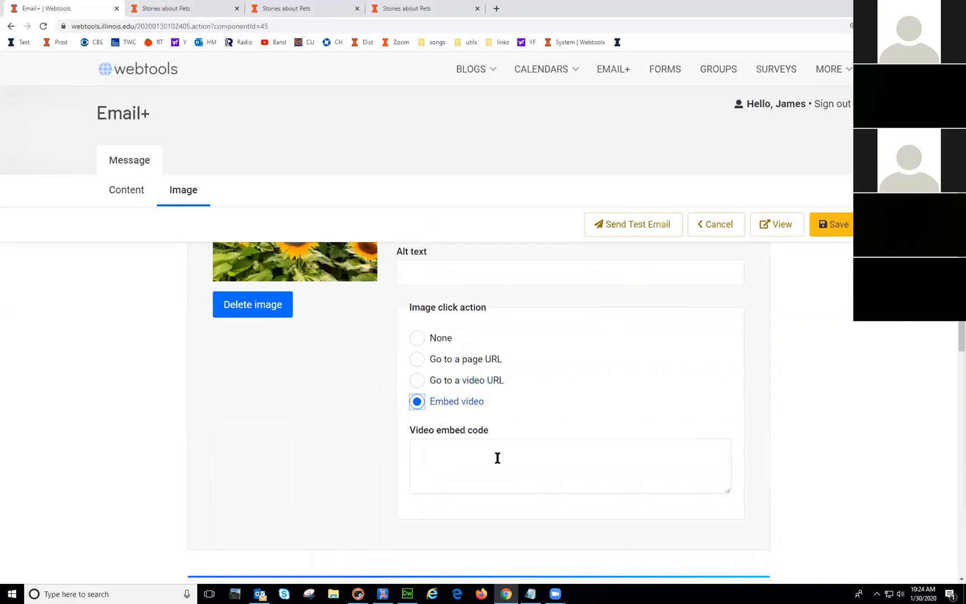
key(alt+Tab)
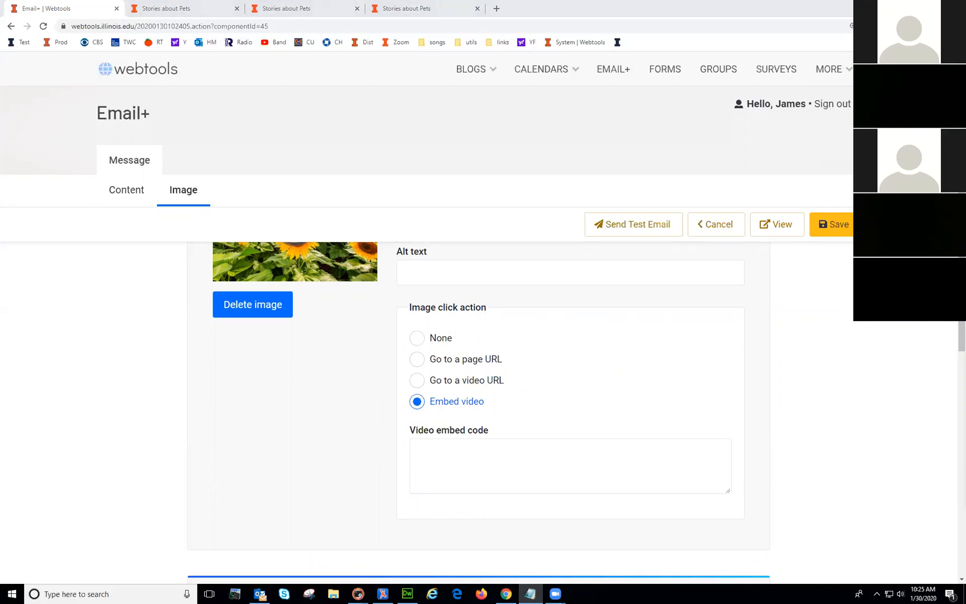
click(518, 459)
text(<p><iframe src="https://www.youtube.com/embed/AhMVHgXN3fU" width="560" height="315" frameborder="0" allowfullscreen="allowfullscreen"></iframe></p>)
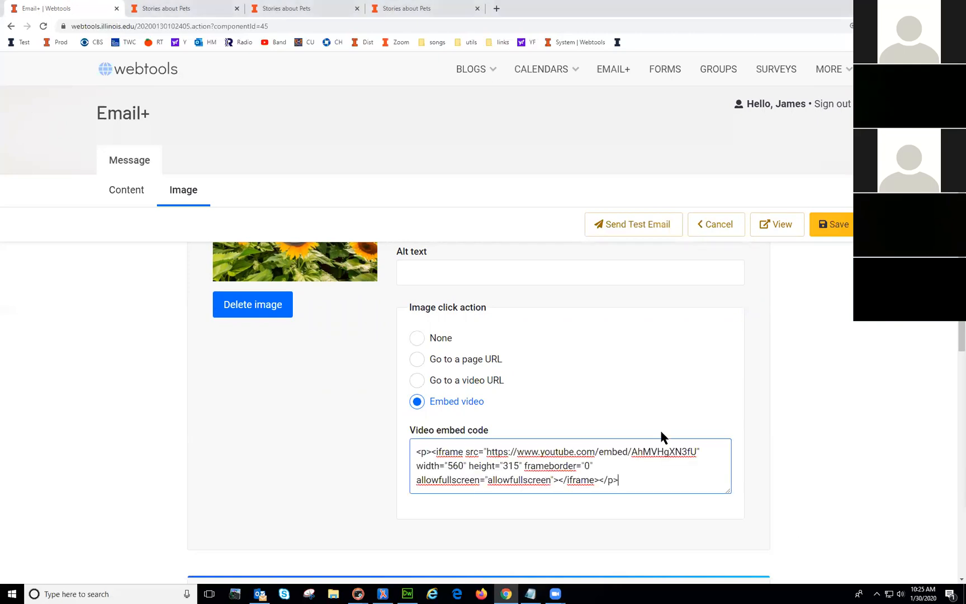
click(835, 231)
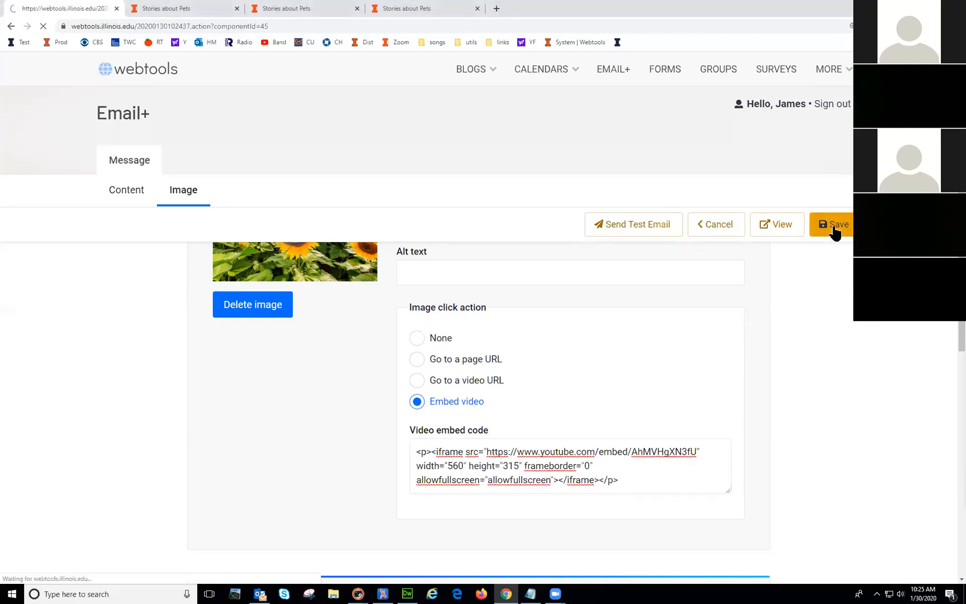
Step: Preview the newsletter showing the embedded YouTube player in place of the image
scroll(727, 403, down, 5)
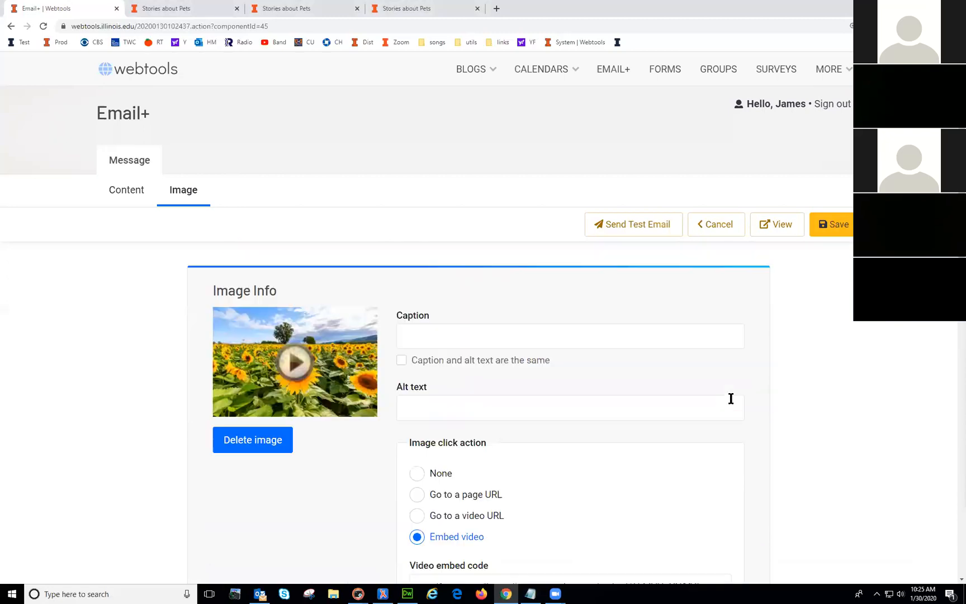
click(522, 416)
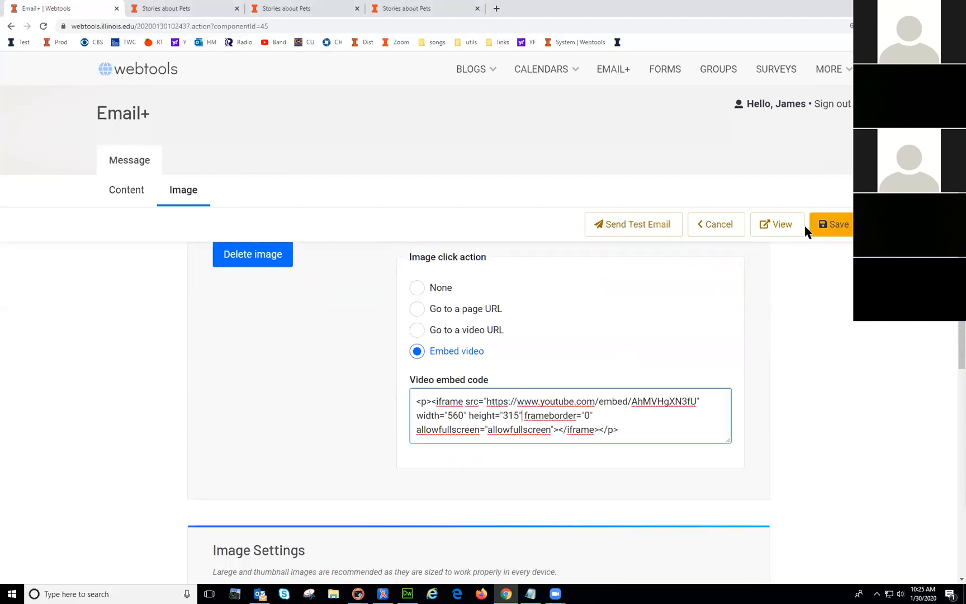
click(780, 229)
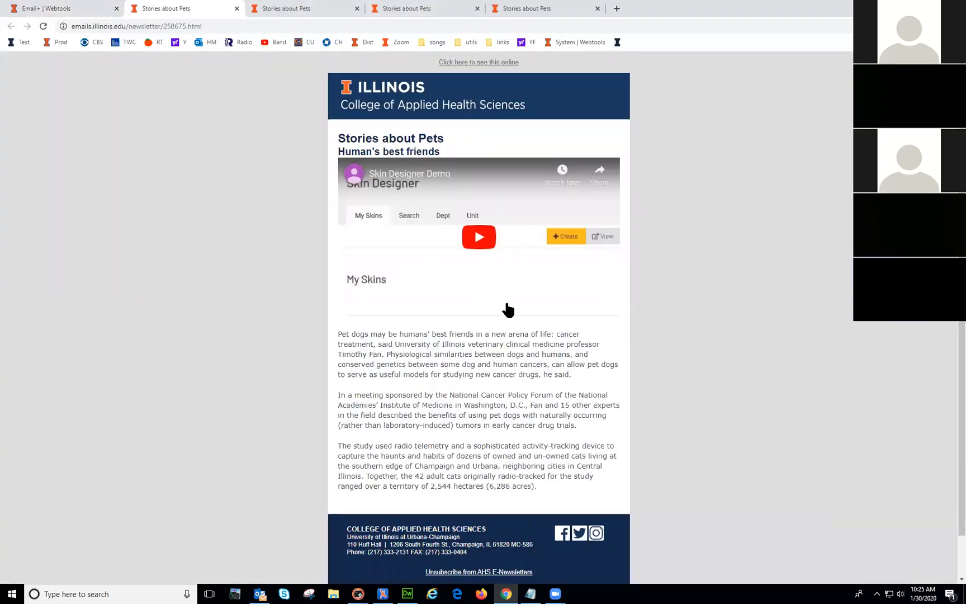
Step: Play and pause the embedded YouTube video in the preview, then return to the Email+ editor
click(474, 249)
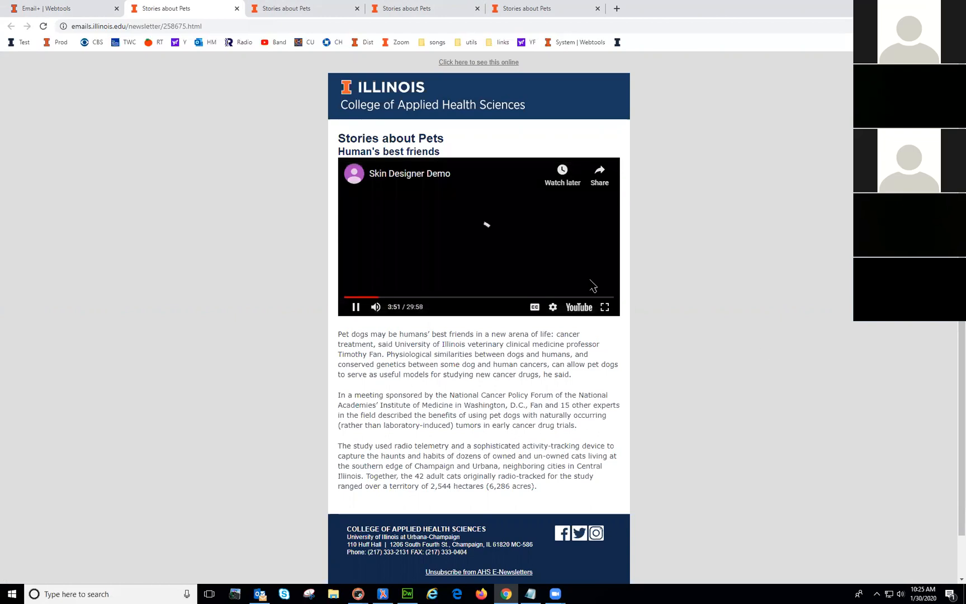
click(356, 307)
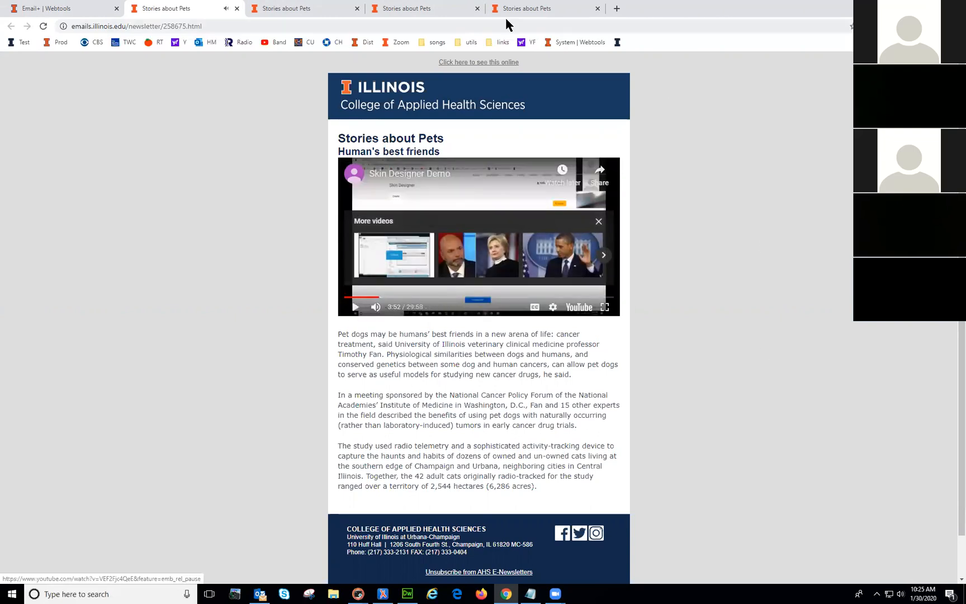
click(46, 9)
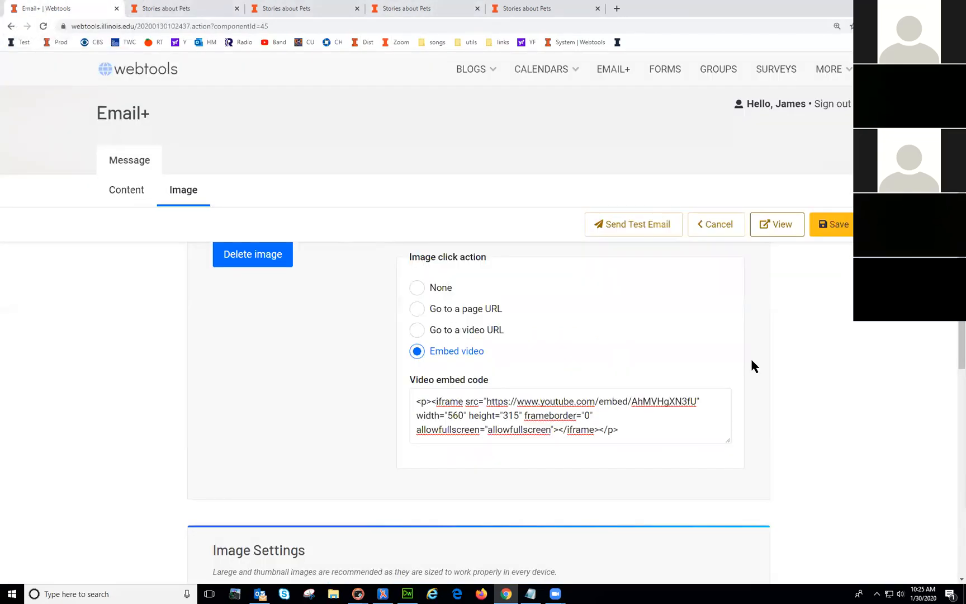
Step: Send a test email of the 'Stories about Pets' newsletter
scroll(786, 353, up, 5)
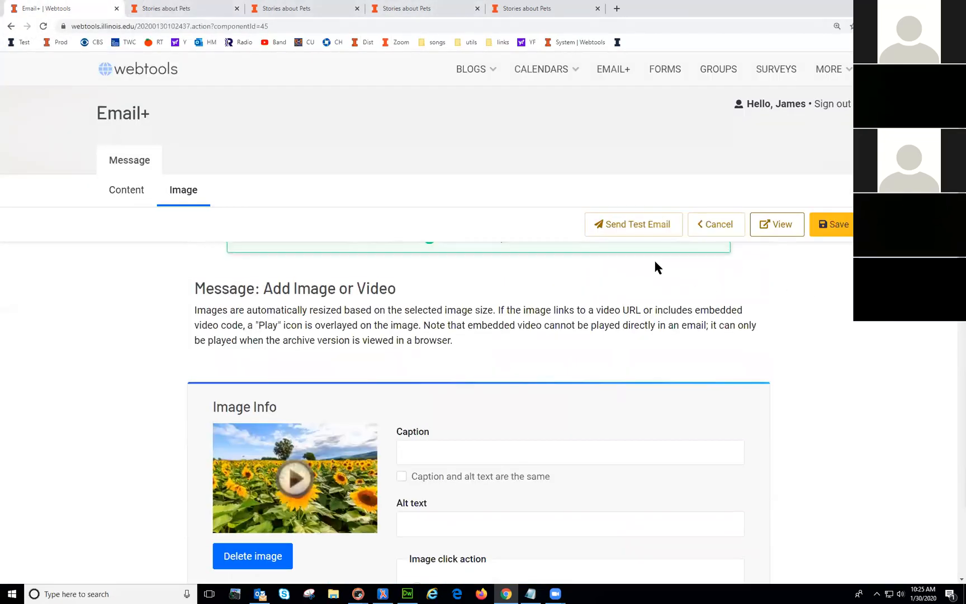
scroll(636, 386, down, 4)
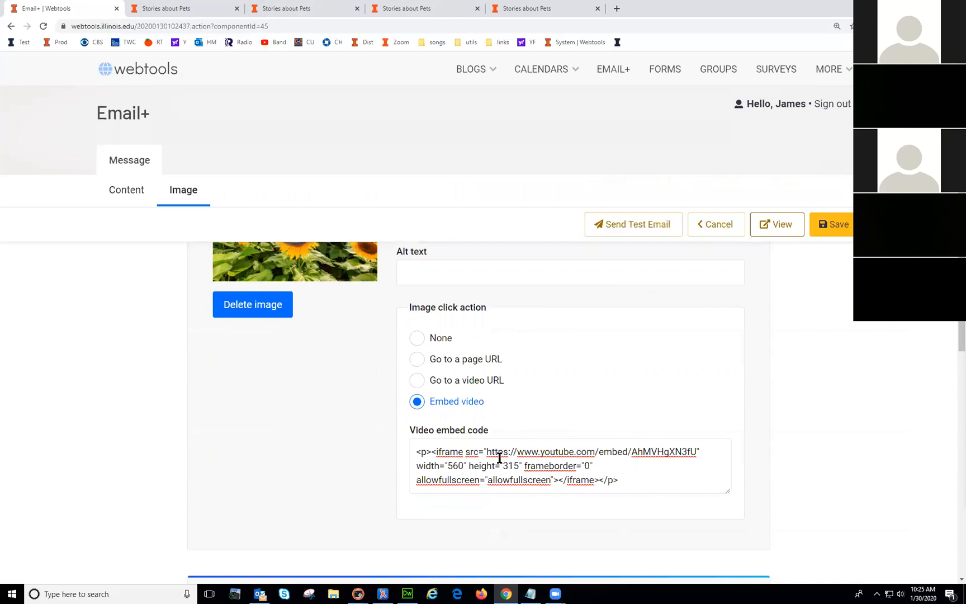
scroll(654, 269, up, 5)
click(646, 226)
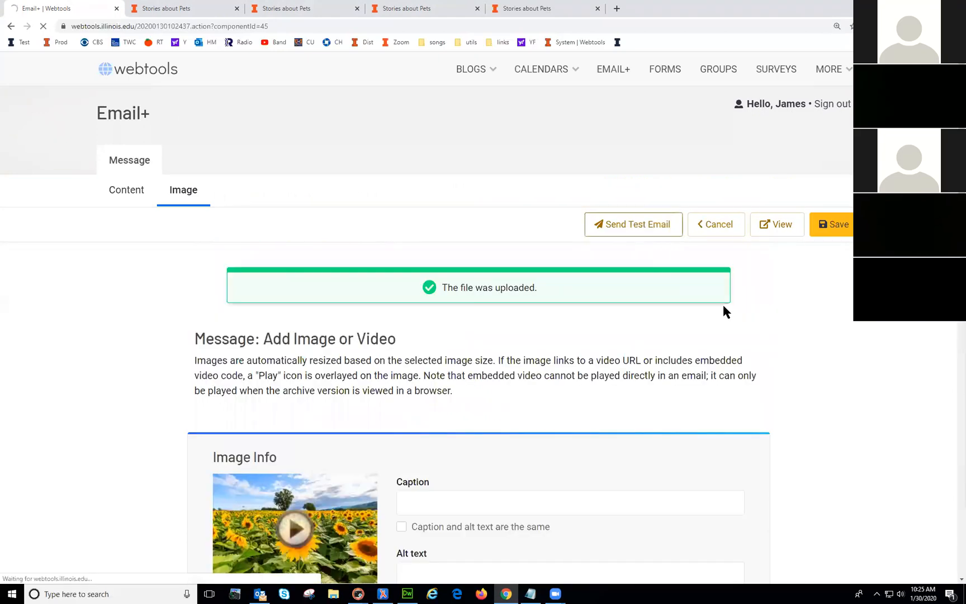
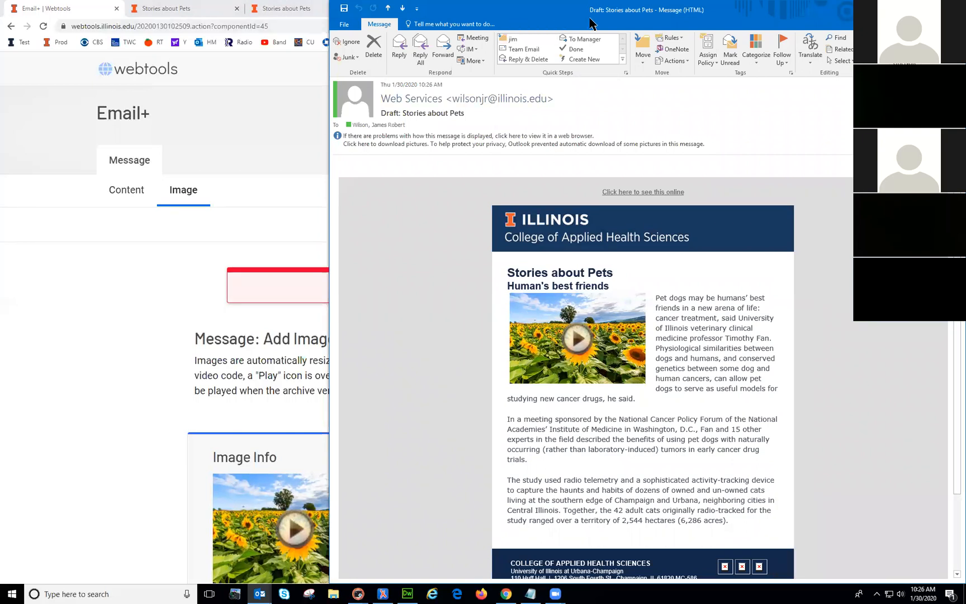
Step: Open the video link from the Outlook test email beside the Email+ online preview
drag(591, 22, 813, 63)
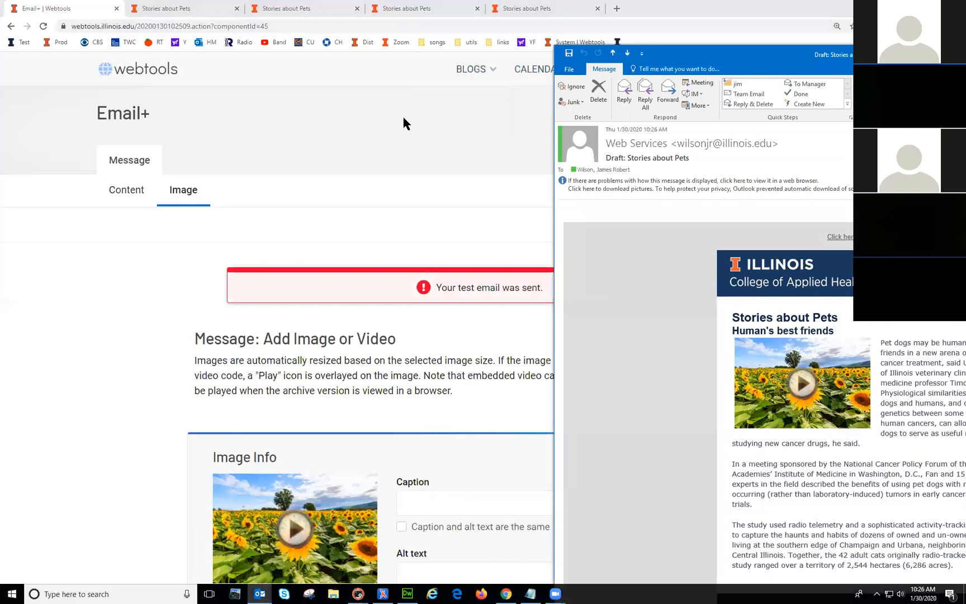
click(403, 115)
click(764, 225)
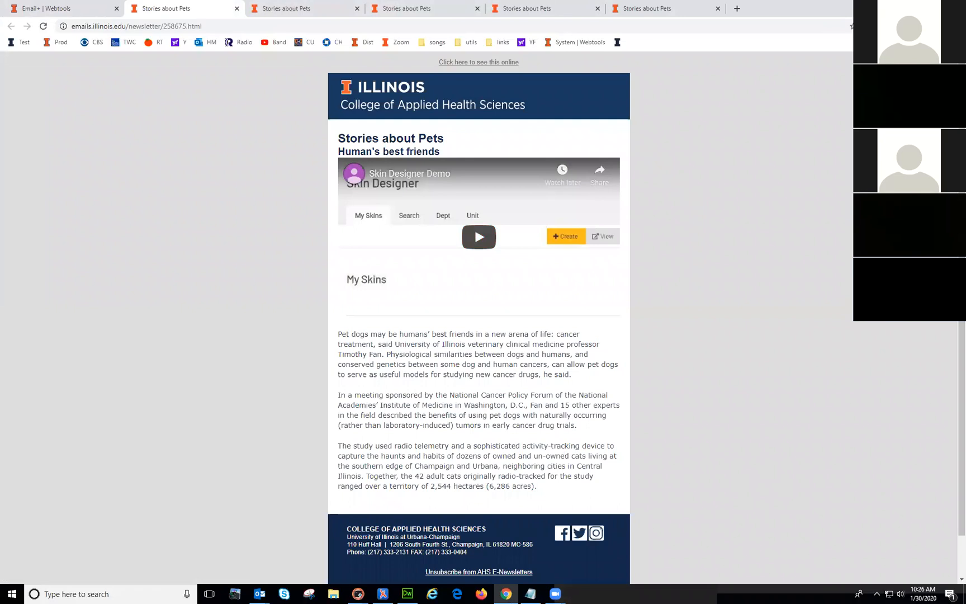
drag(965, 56, 616, 25)
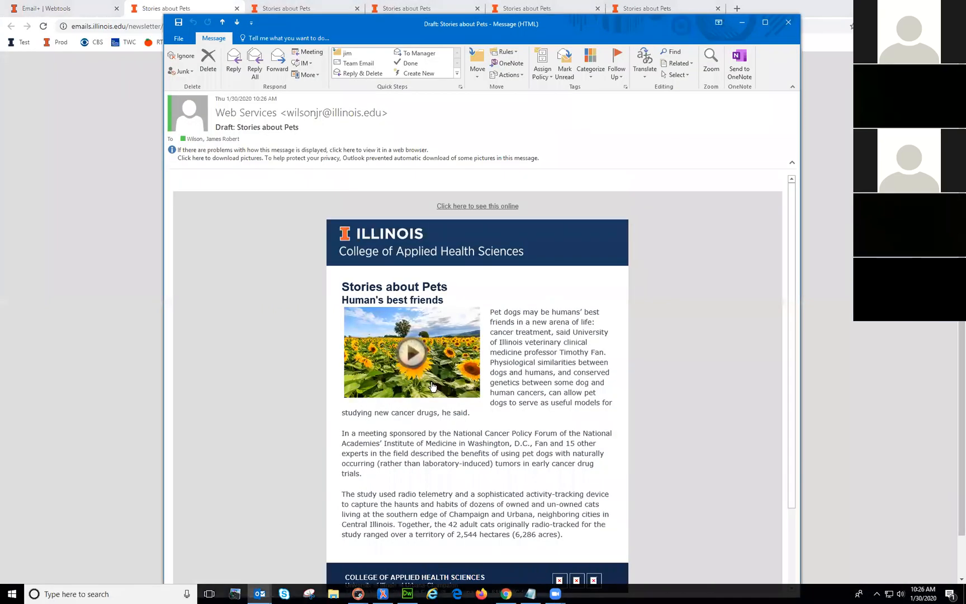
click(414, 358)
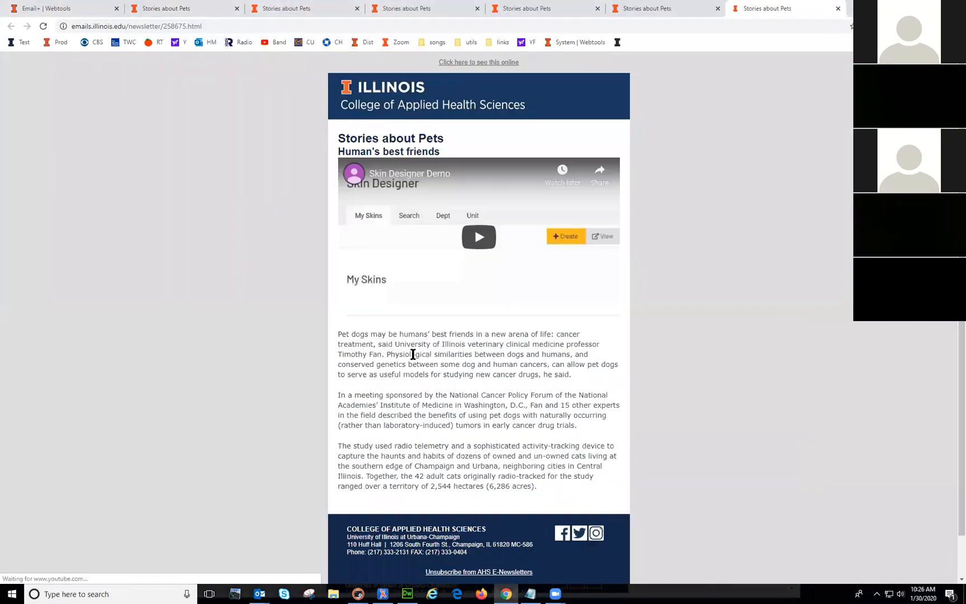
Step: Reopen the newsletter preview showing the embedded video player
click(838, 9)
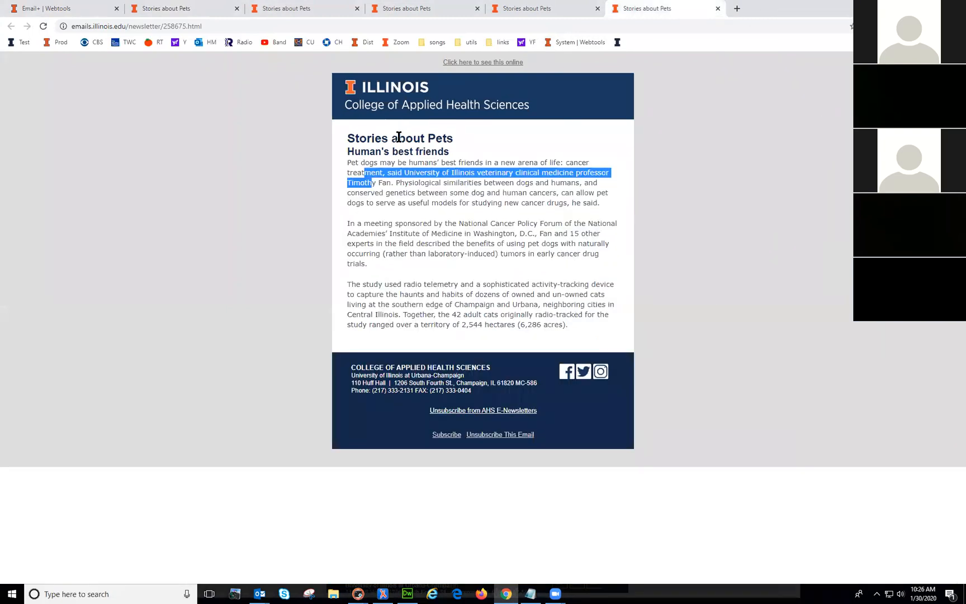
click(74, 12)
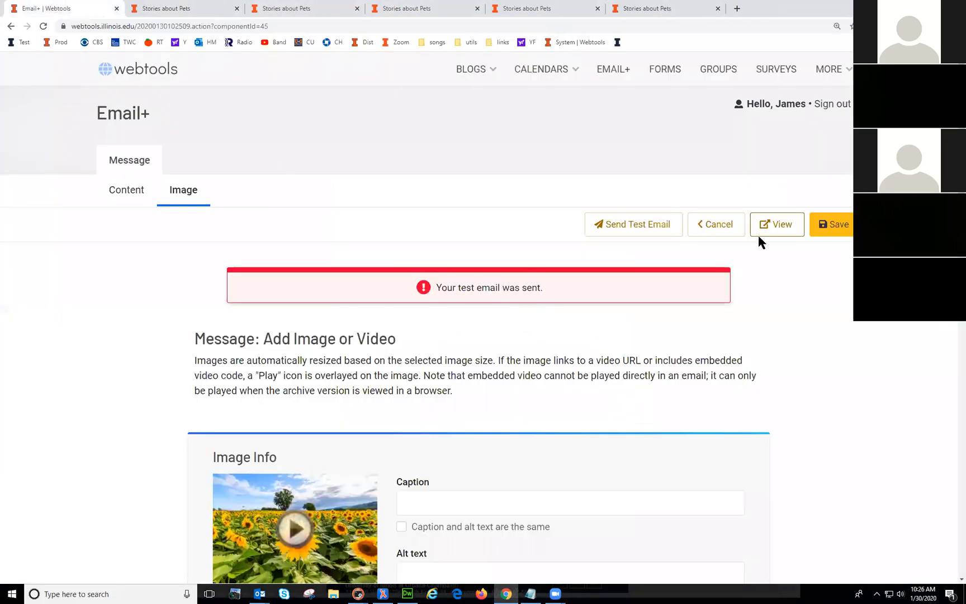
click(778, 227)
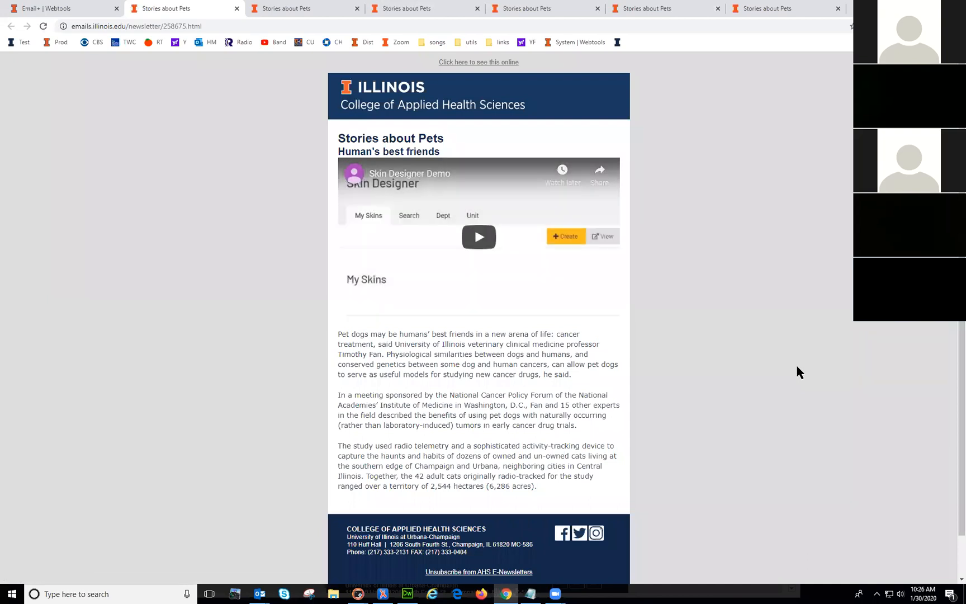
click(311, 593)
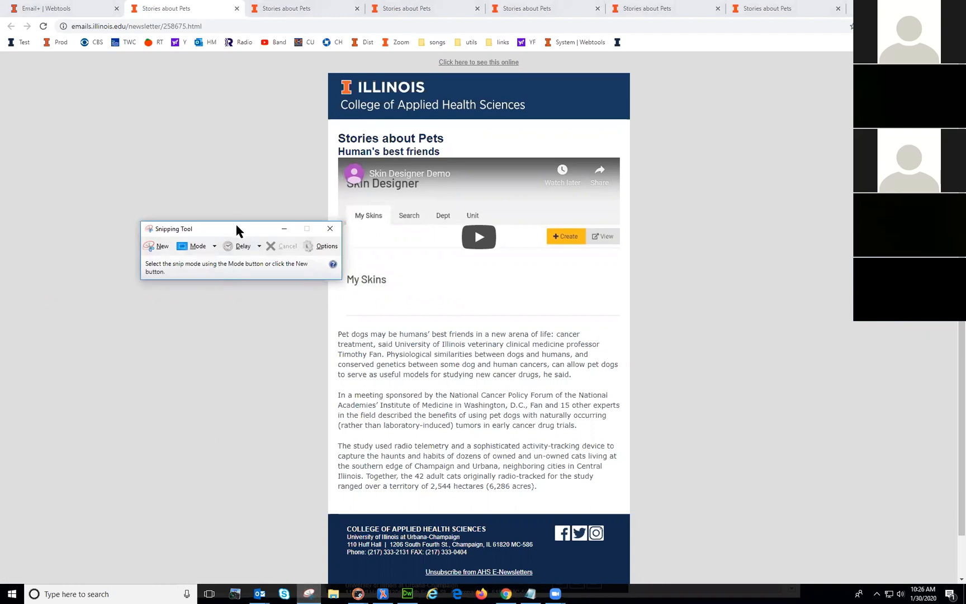
Step: Snip the embedded video player area and copy it to the clipboard
drag(236, 229, 179, 261)
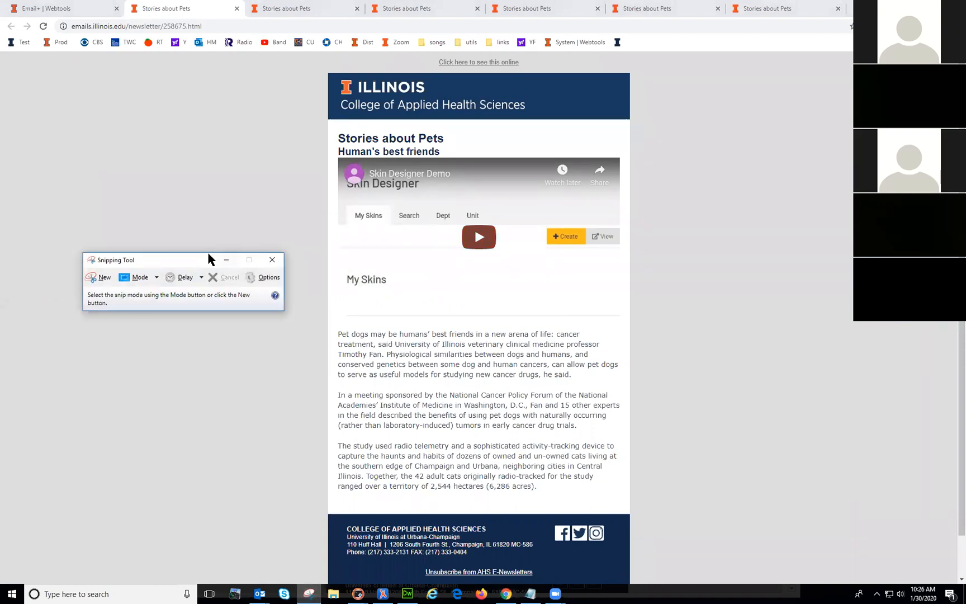
click(100, 277)
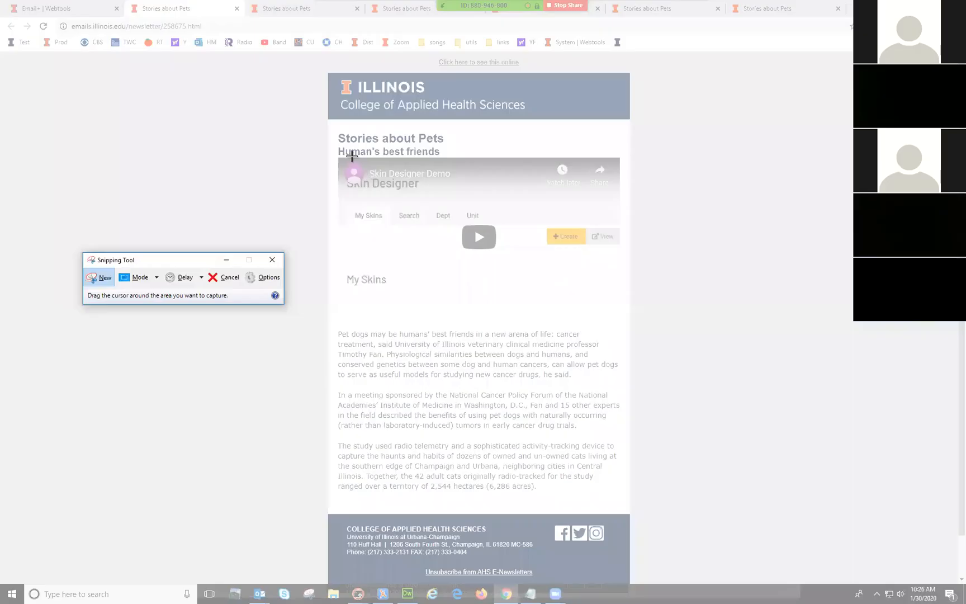
drag(339, 156, 619, 318)
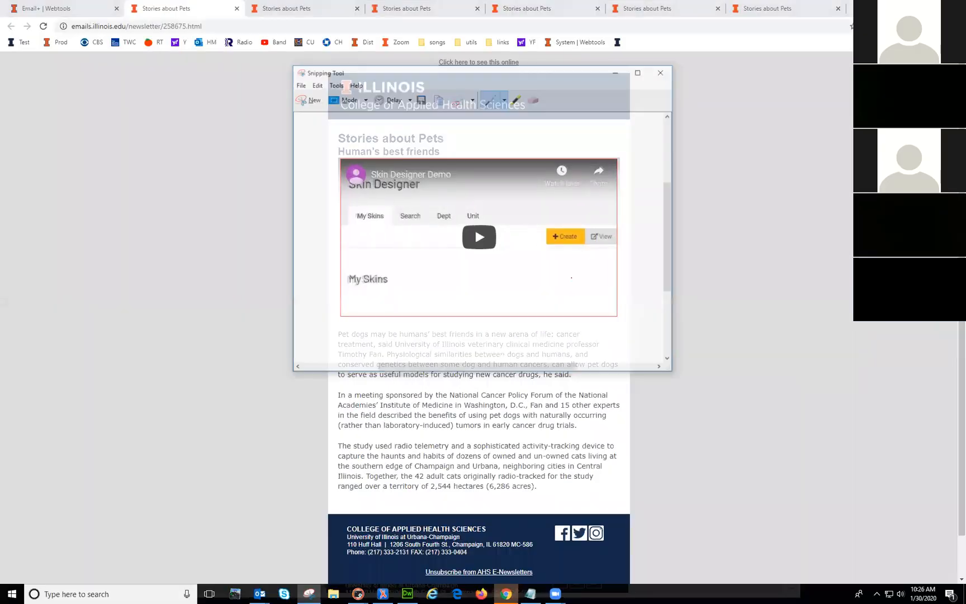
right_click(481, 201)
click(506, 222)
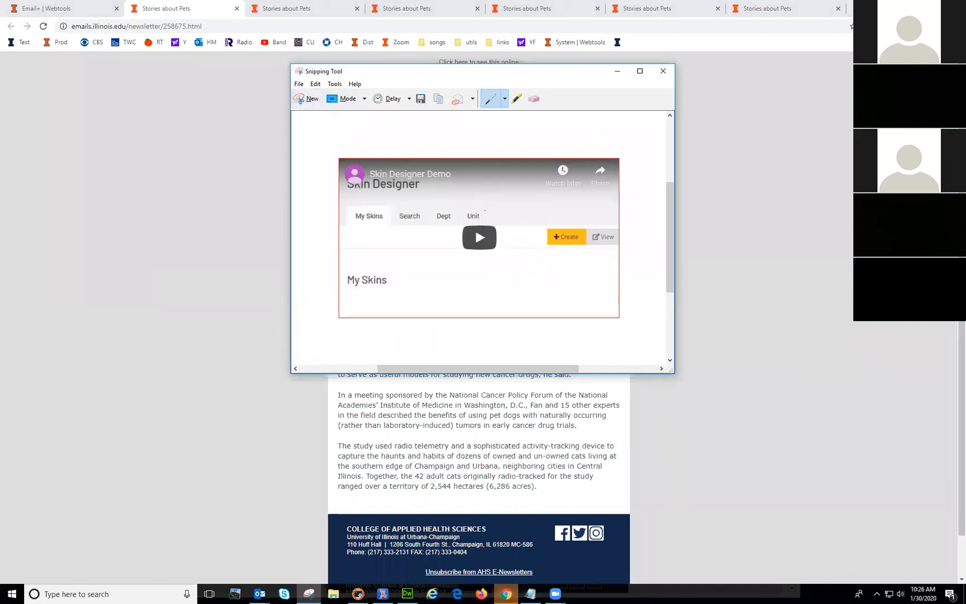
Step: Save the snip to the Desktop as Capture.PNG, replacing the existing file
right_click(486, 212)
click(513, 240)
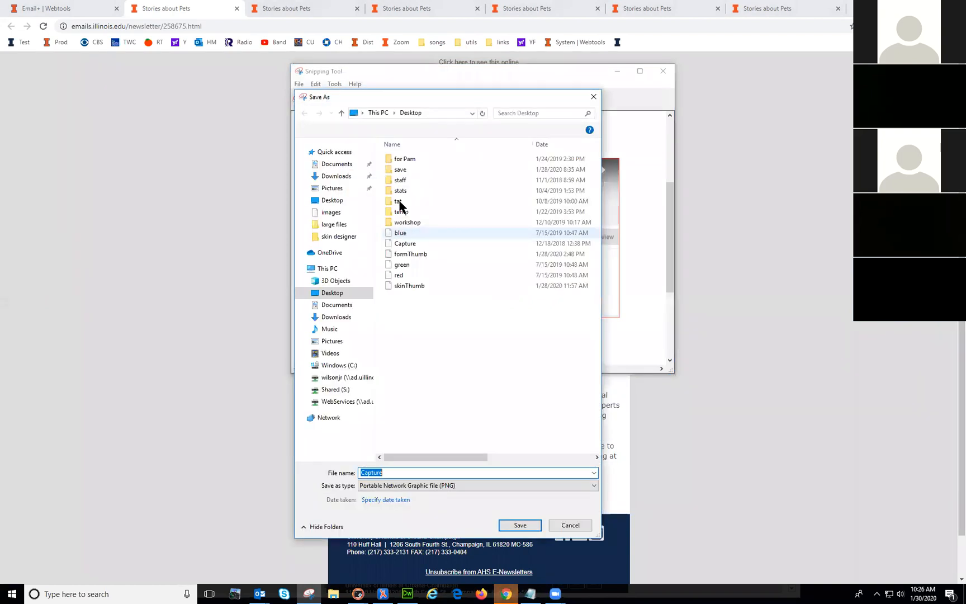
click(330, 200)
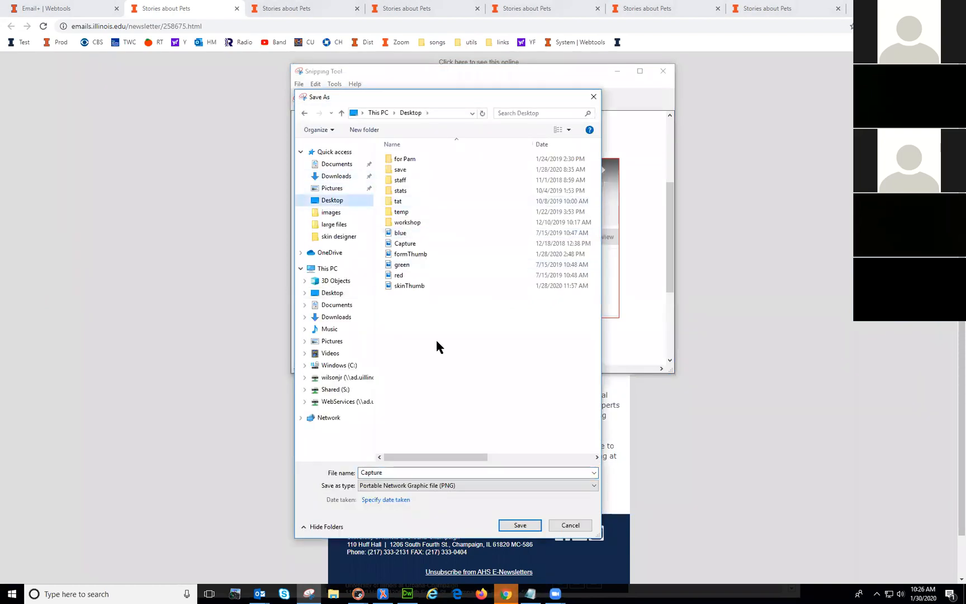
double_click(397, 473)
click(518, 526)
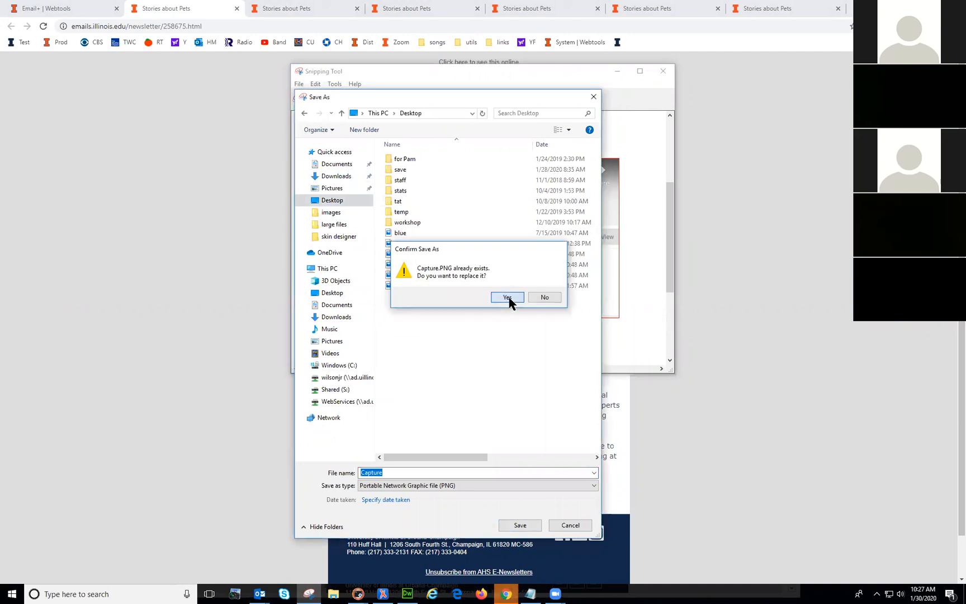
click(507, 297)
click(663, 71)
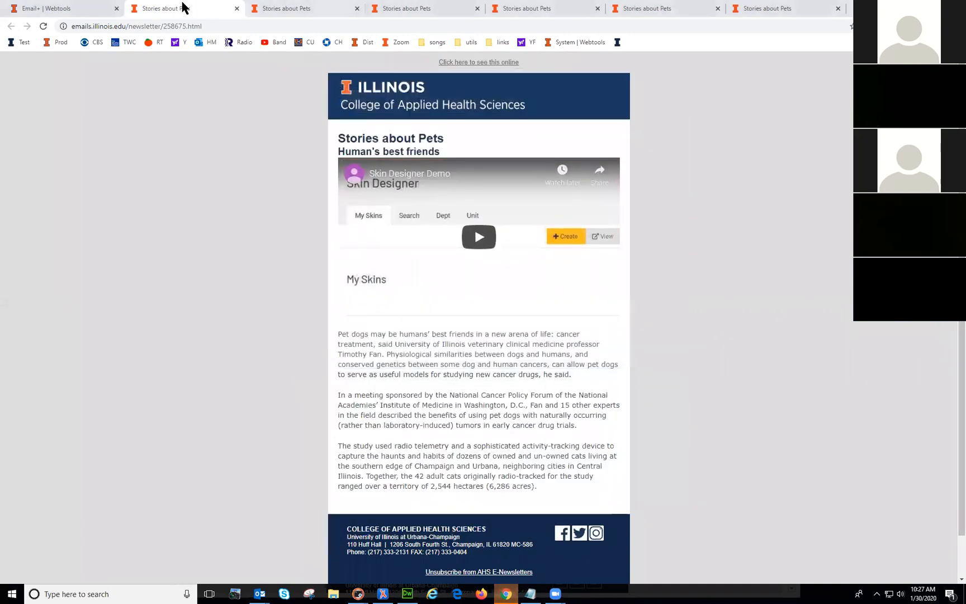
click(63, 9)
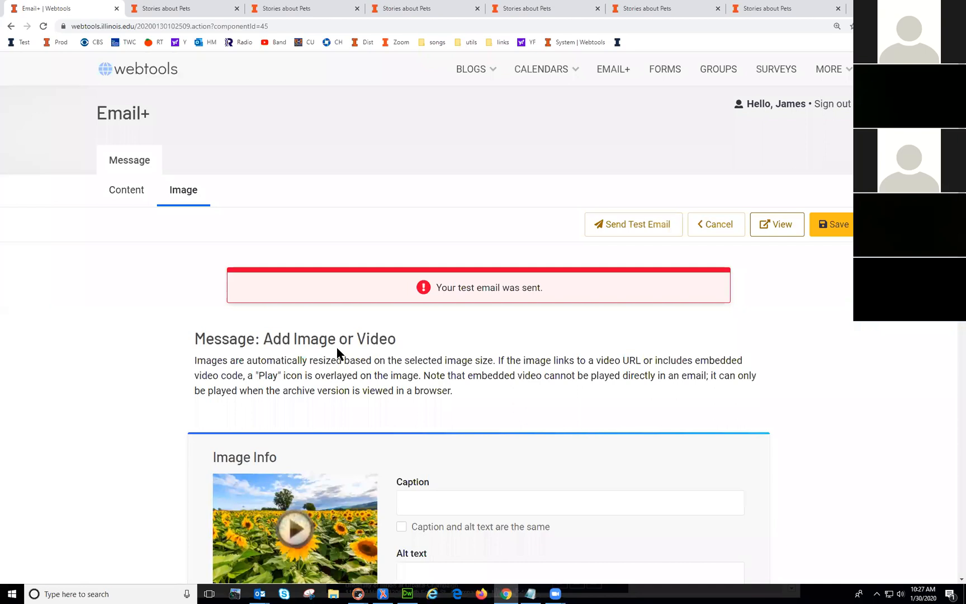
Step: Replace the sunflower image with Capture.PNG uploaded from the Desktop
scroll(552, 403, down, 2)
click(242, 457)
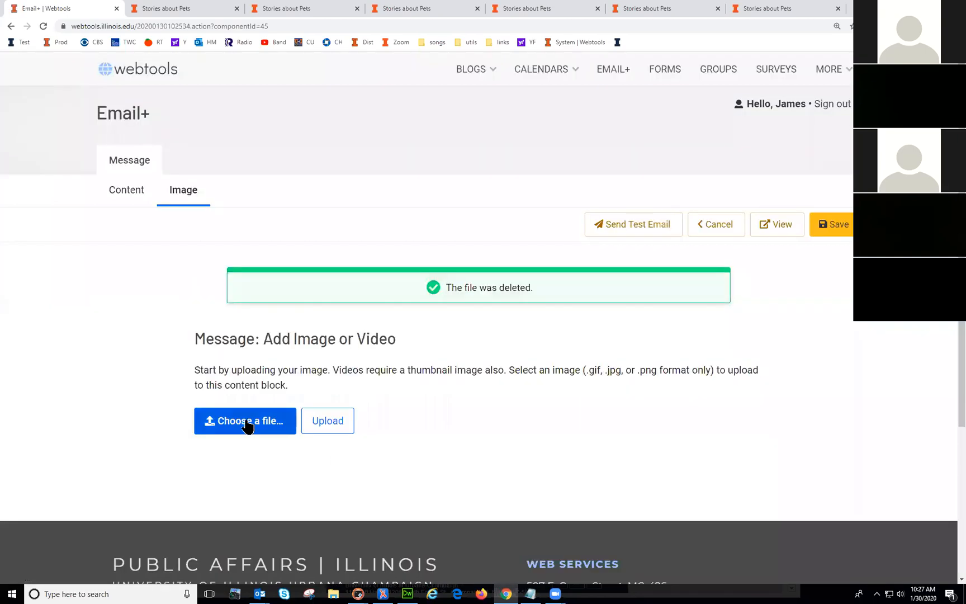
click(248, 423)
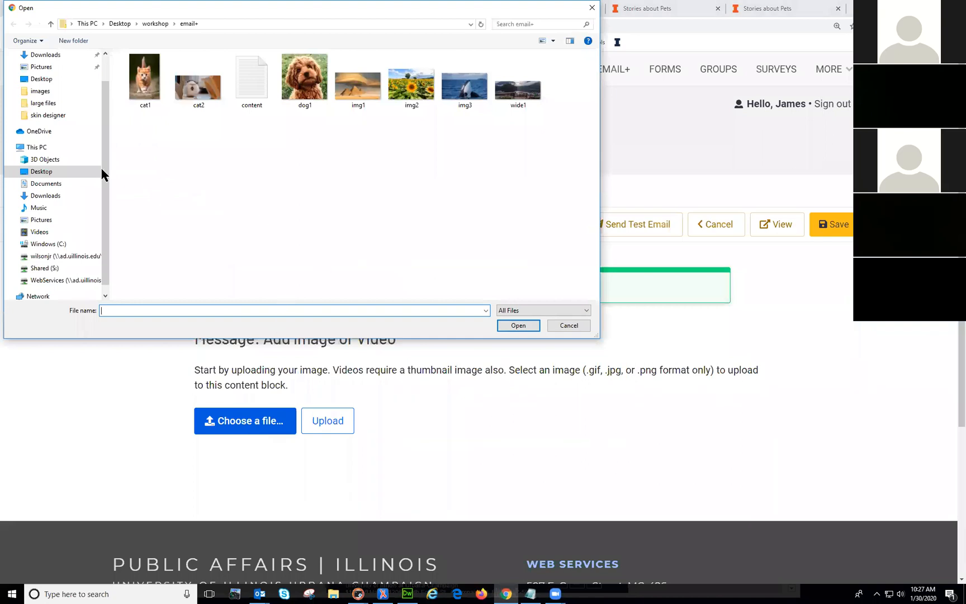
click(39, 80)
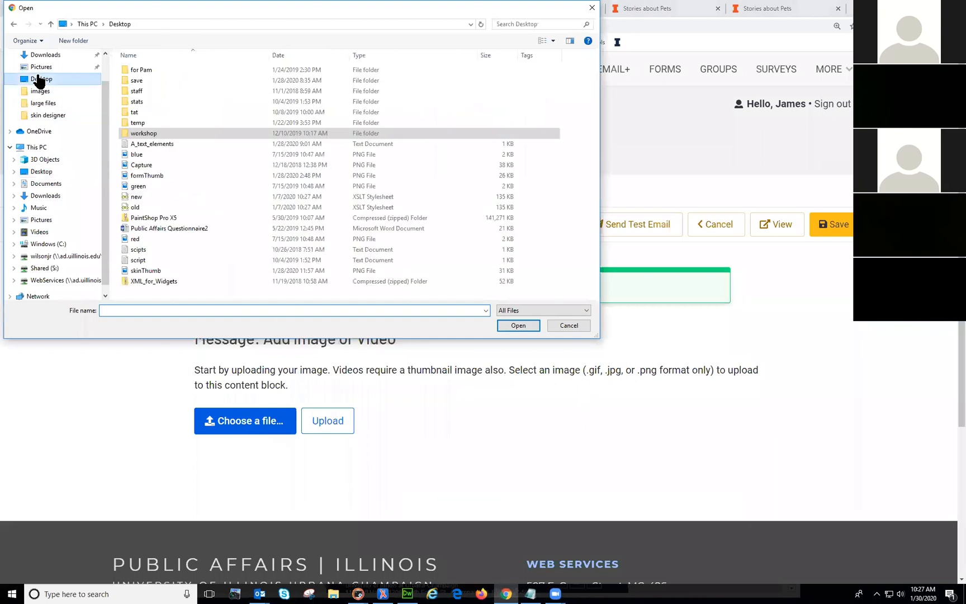
double_click(138, 164)
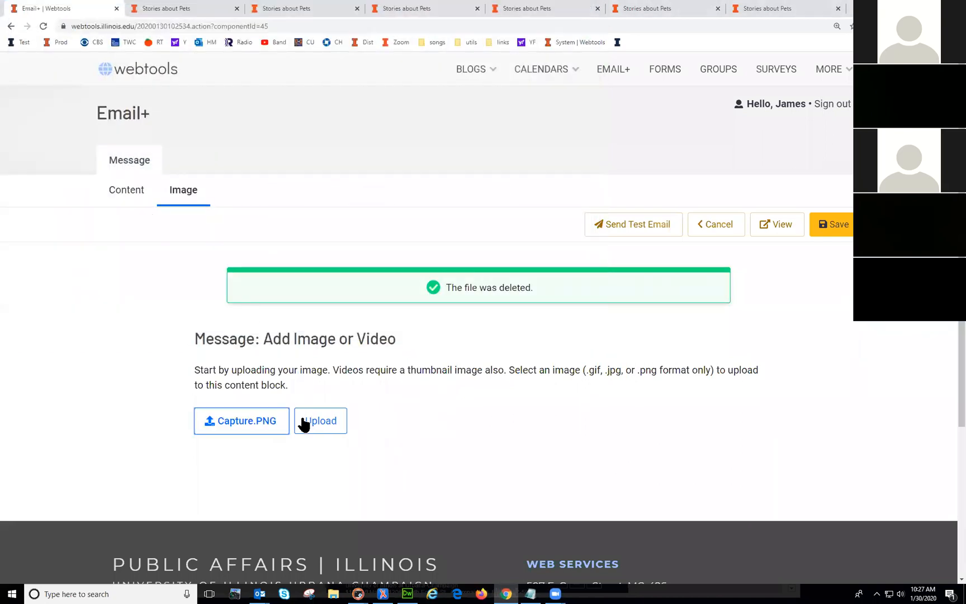
click(316, 427)
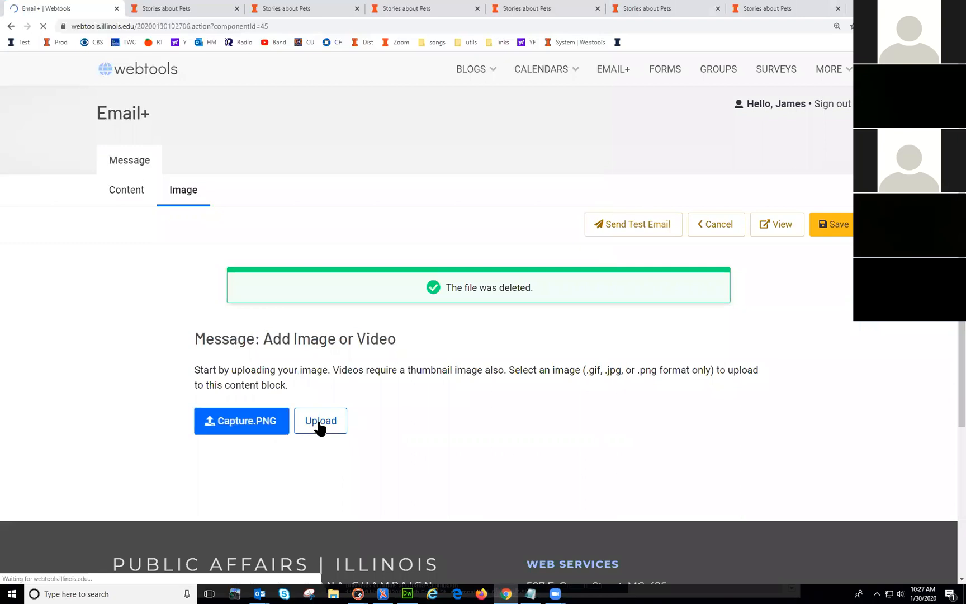
Step: Send another test email and preview the updated newsletter
click(632, 229)
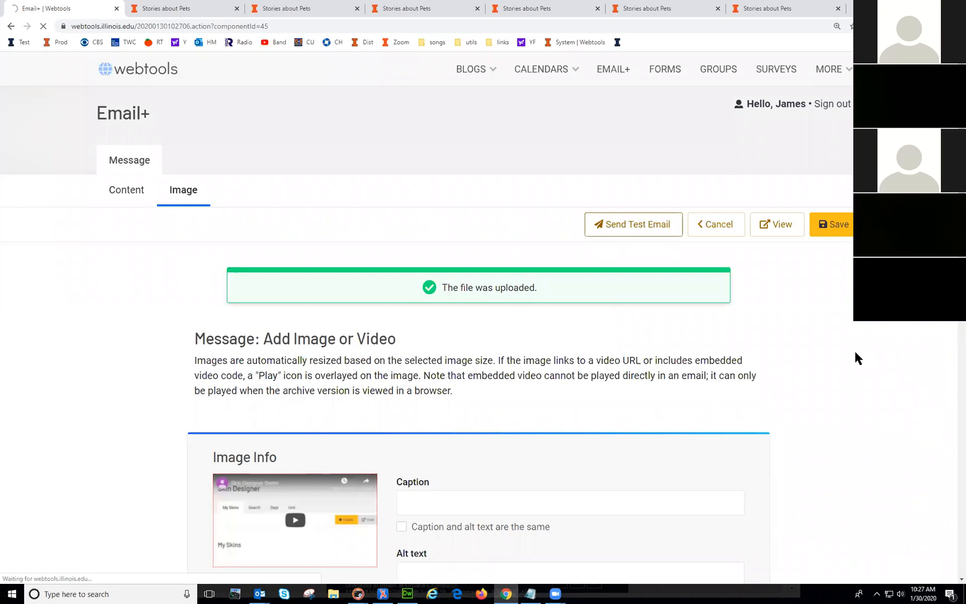
scroll(854, 363, down, 1)
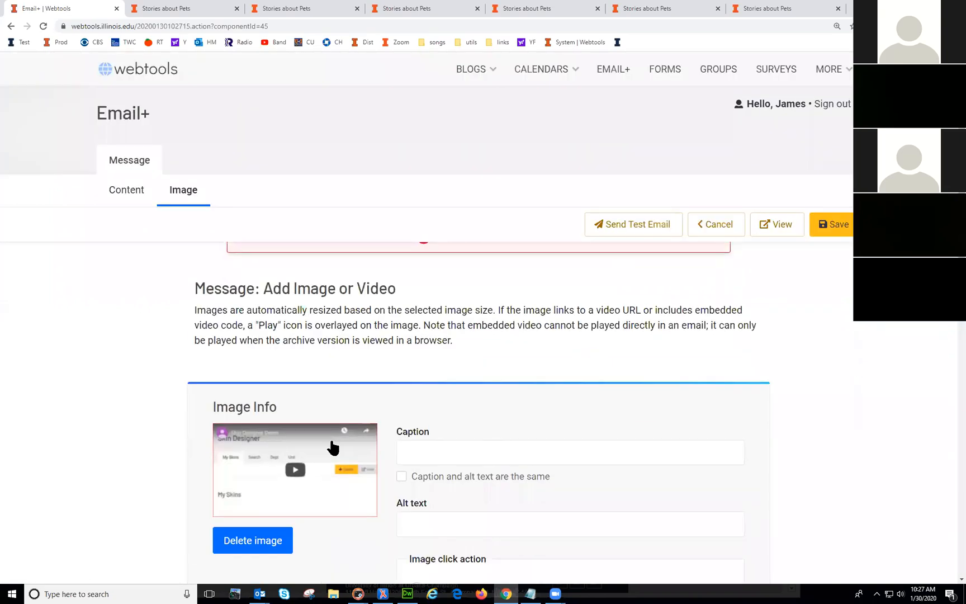
click(778, 224)
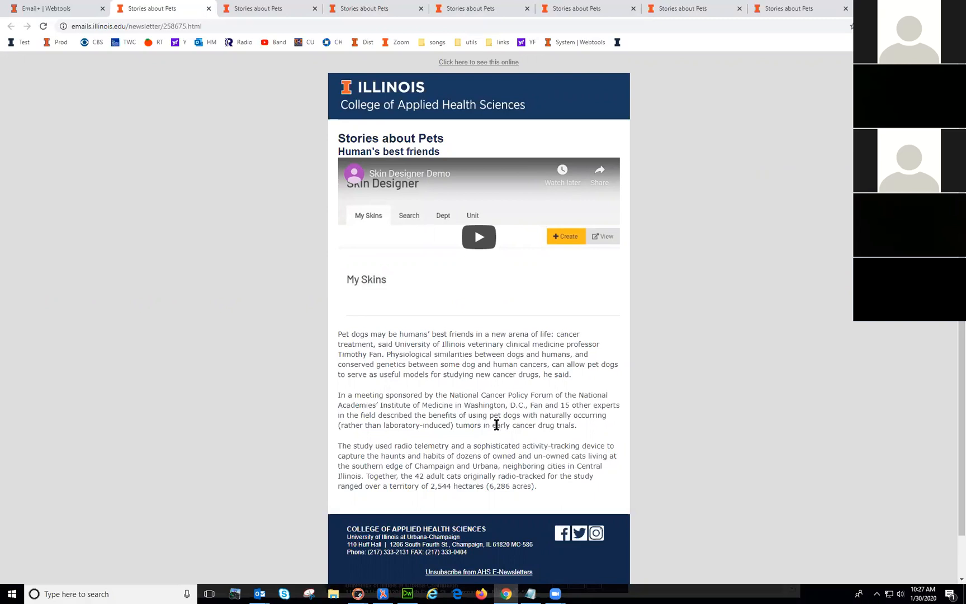
Step: Try linking the image to the video URL, then switch back to embedding the video
scroll(496, 426, down, 1)
scroll(495, 426, up, 1)
click(62, 8)
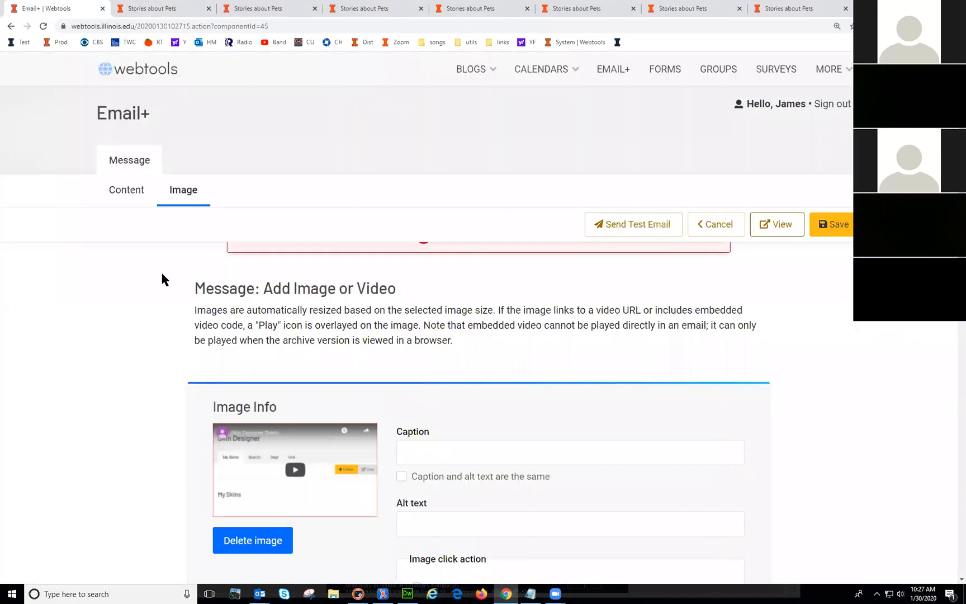
scroll(702, 424, down, 5)
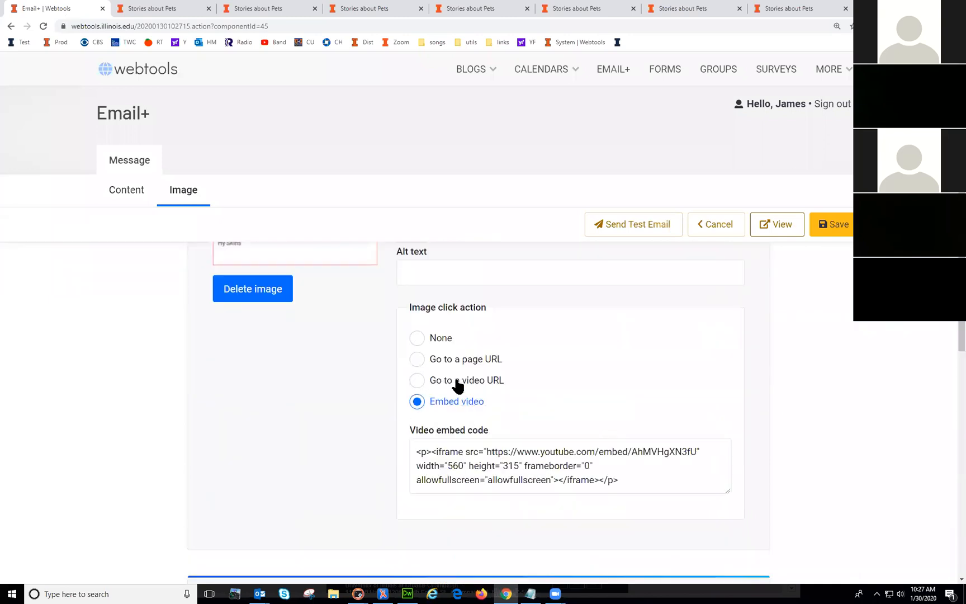
click(455, 380)
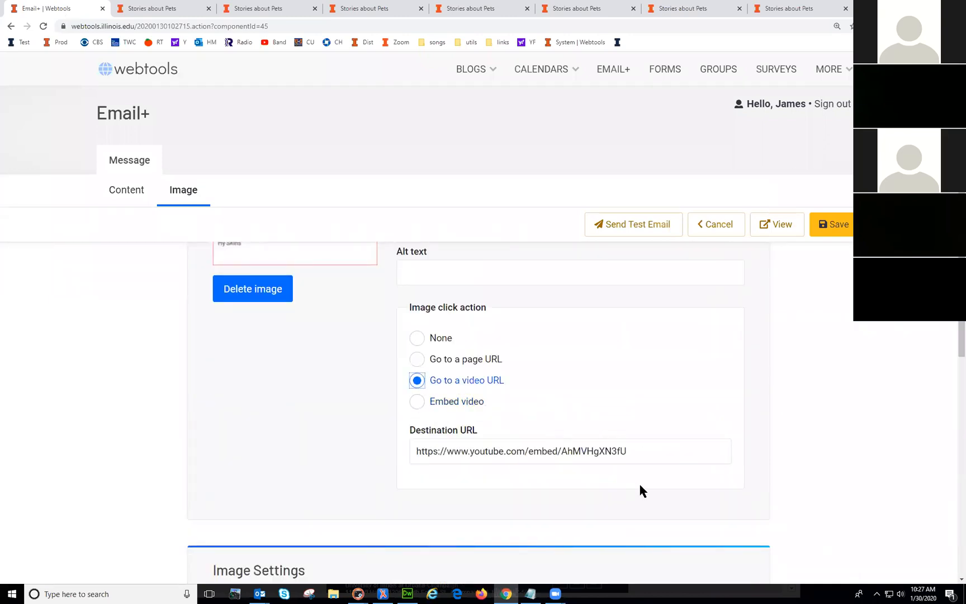
drag(627, 447, 369, 451)
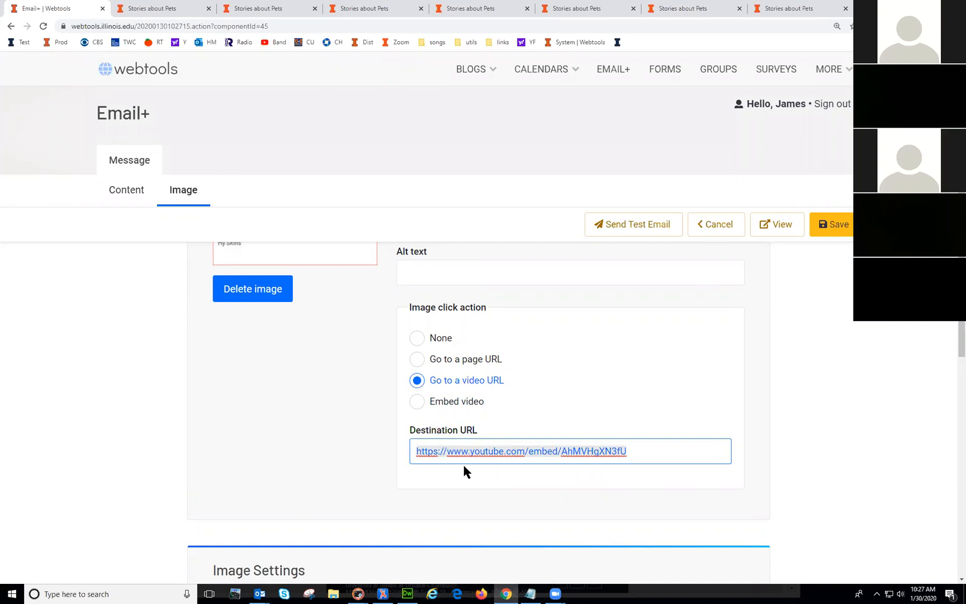
click(455, 410)
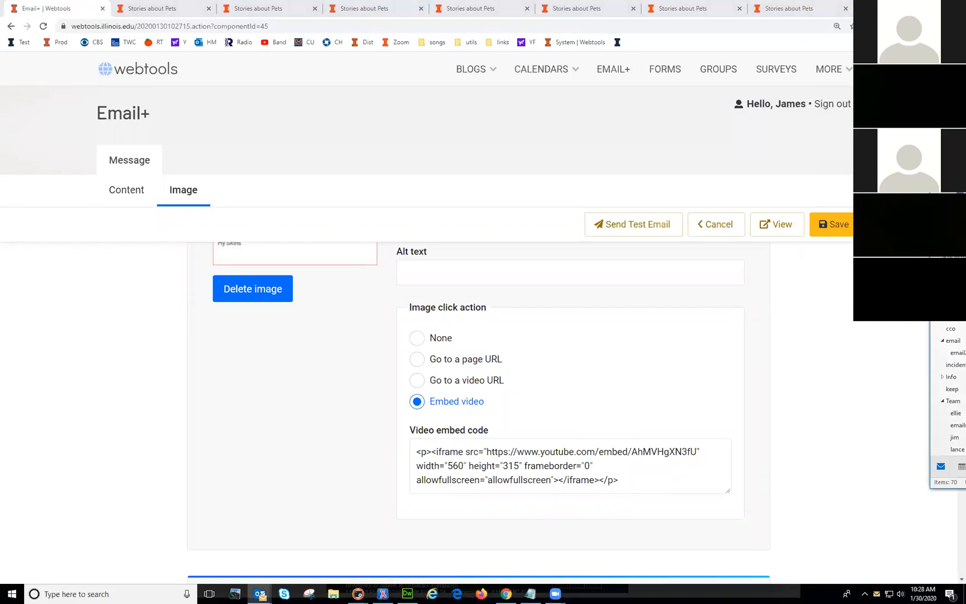
Step: Move the Outlook window aside and cancel out of the image element editor
drag(965, 155, 691, 136)
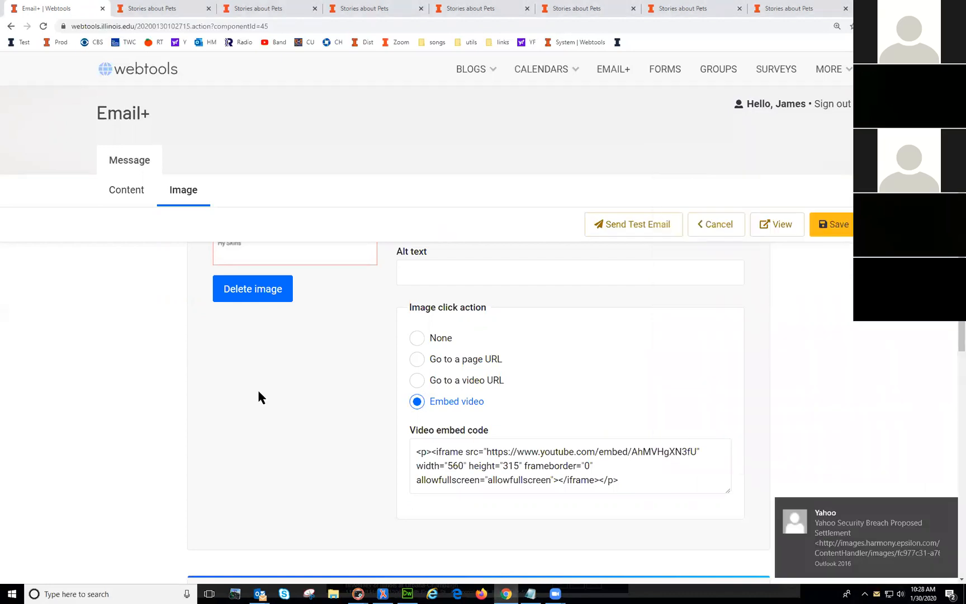
scroll(528, 457, up, 3)
scroll(551, 459, up, 3)
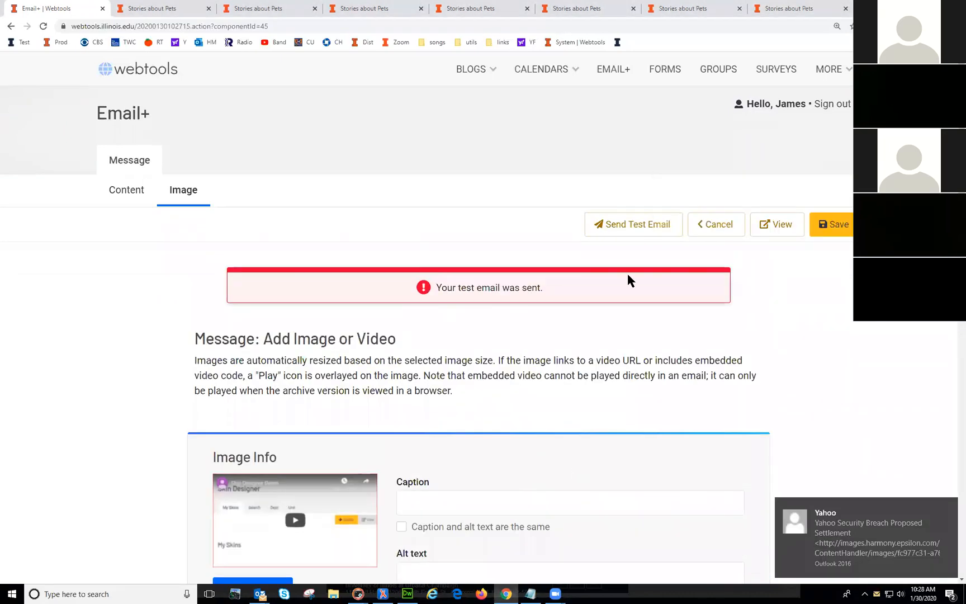
scroll(794, 392, down, 4)
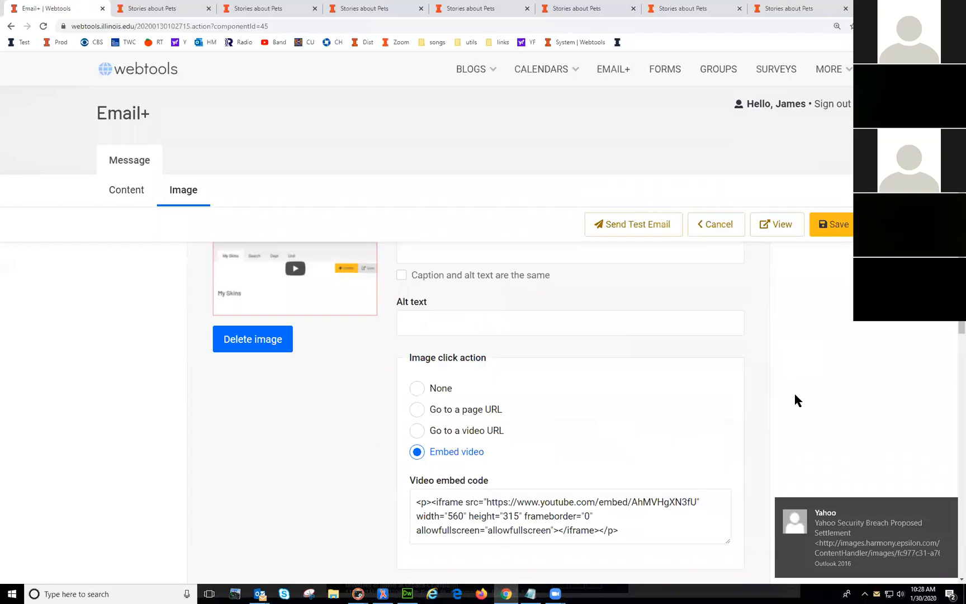
scroll(794, 392, down, 3)
scroll(794, 395, down, 3)
scroll(751, 415, up, 6)
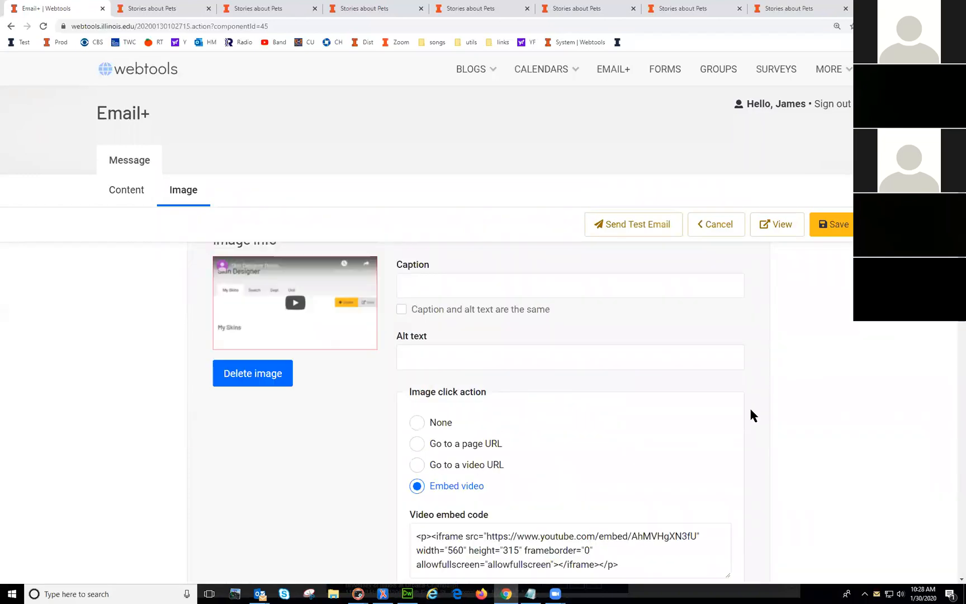
scroll(751, 415, up, 3)
click(732, 231)
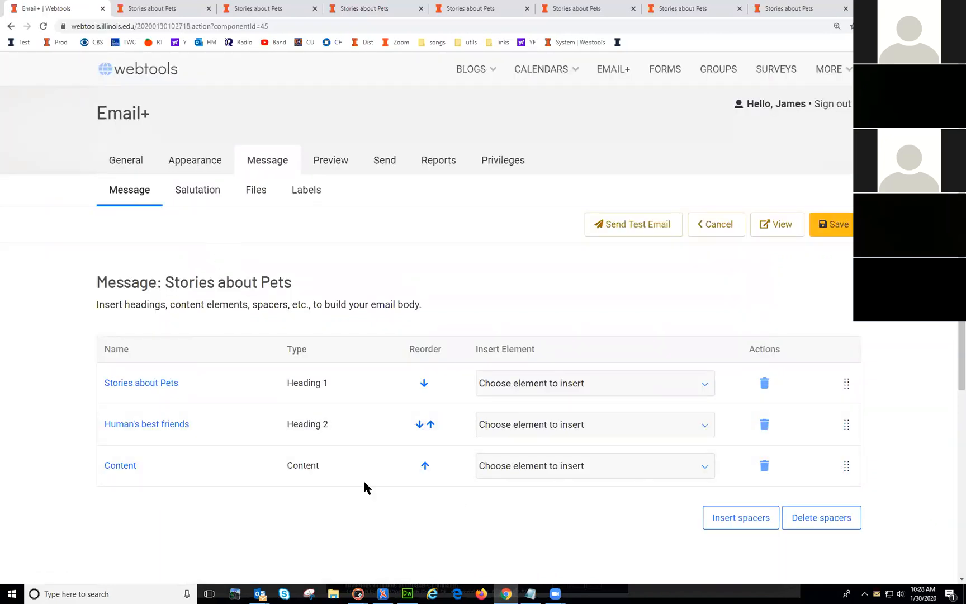
Step: Copy the 'Human's best friends' subheading text from the newsletter preview
scroll(394, 498, down, 1)
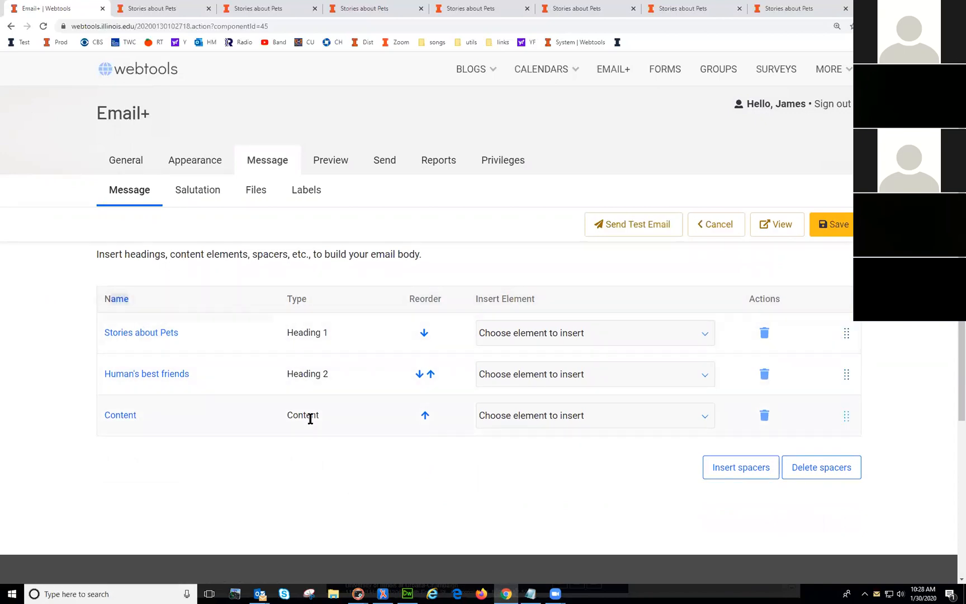
click(118, 417)
scroll(539, 487, down, 3)
scroll(540, 487, up, 3)
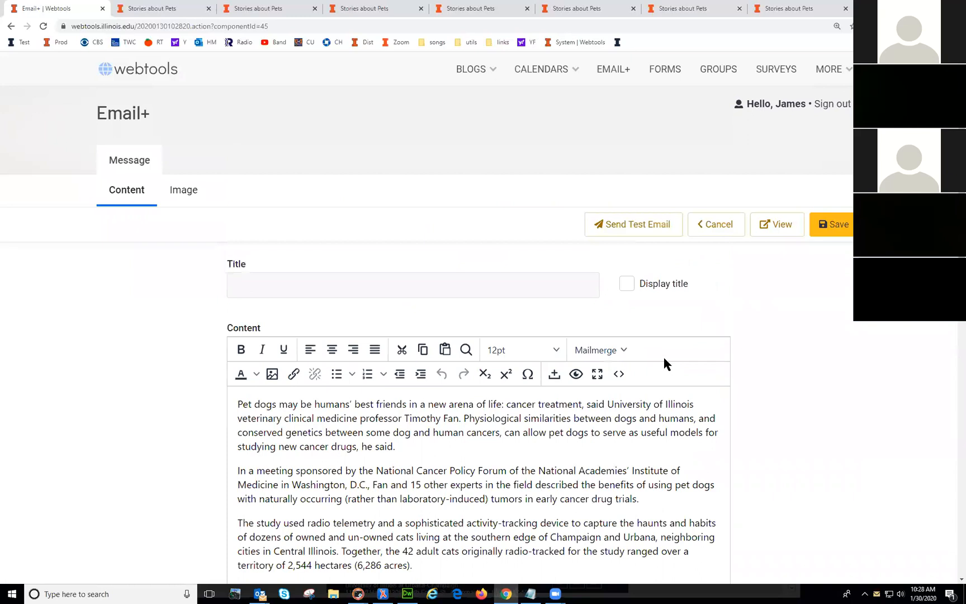
click(778, 226)
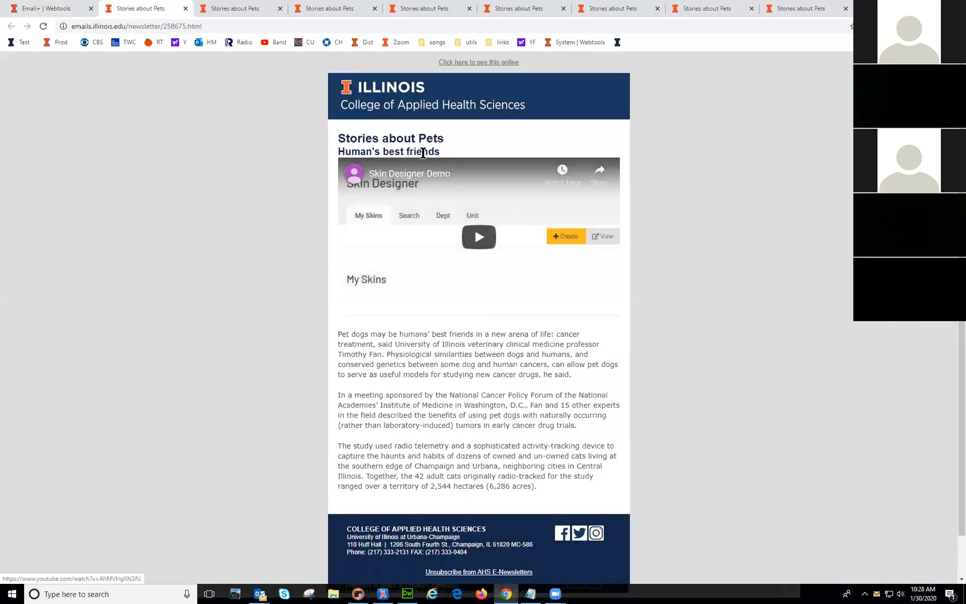
drag(442, 152, 338, 151)
key(ctrl+c)
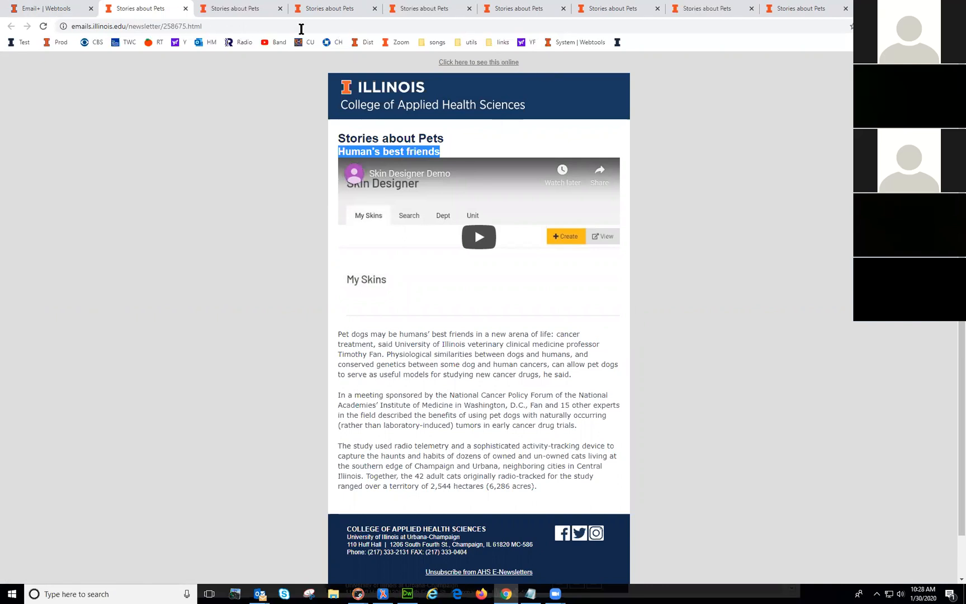
click(59, 9)
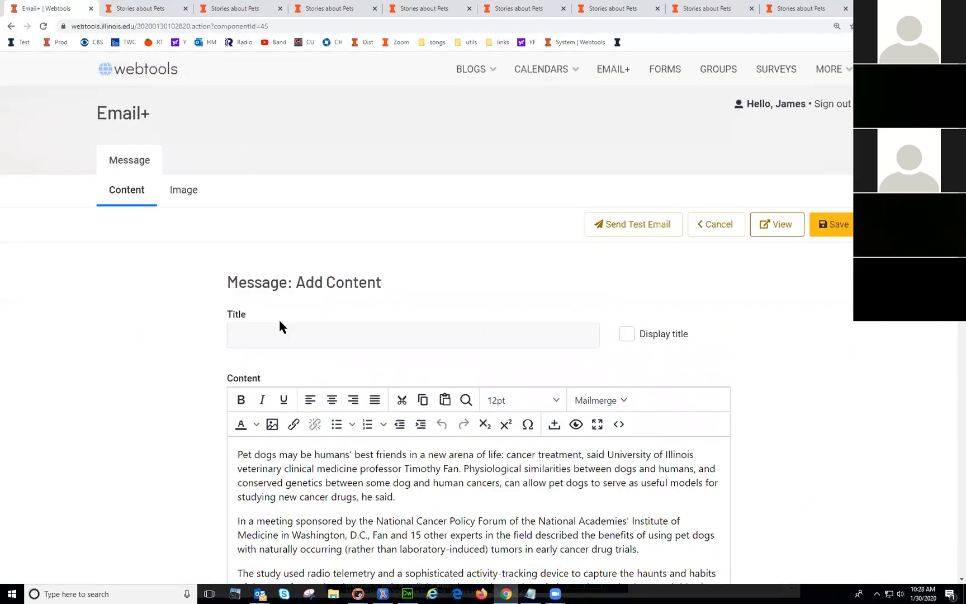
Step: Delete the separate 'Human's best friends' Heading 2 element
click(272, 332)
click(789, 372)
click(713, 229)
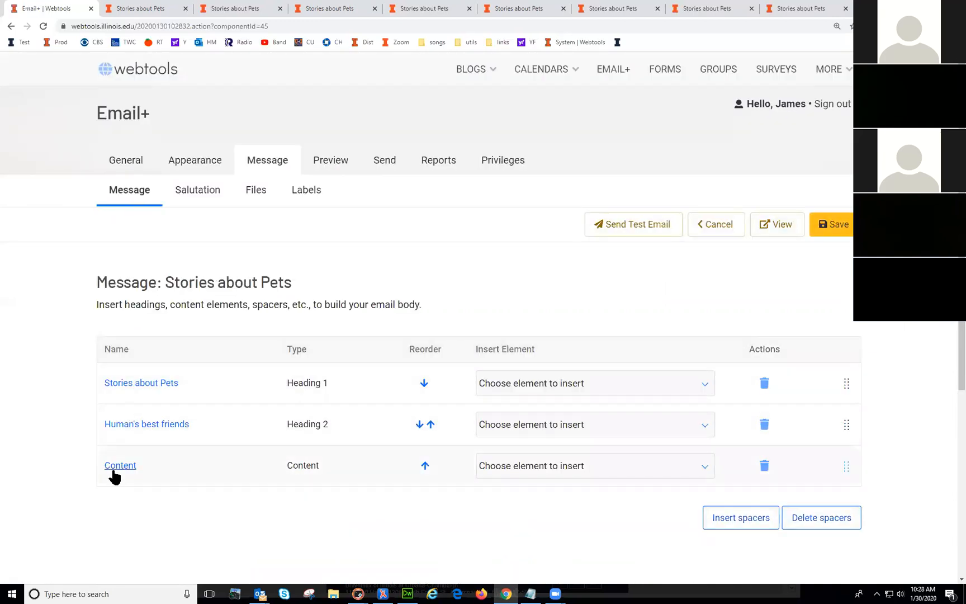
scroll(212, 506, down, 2)
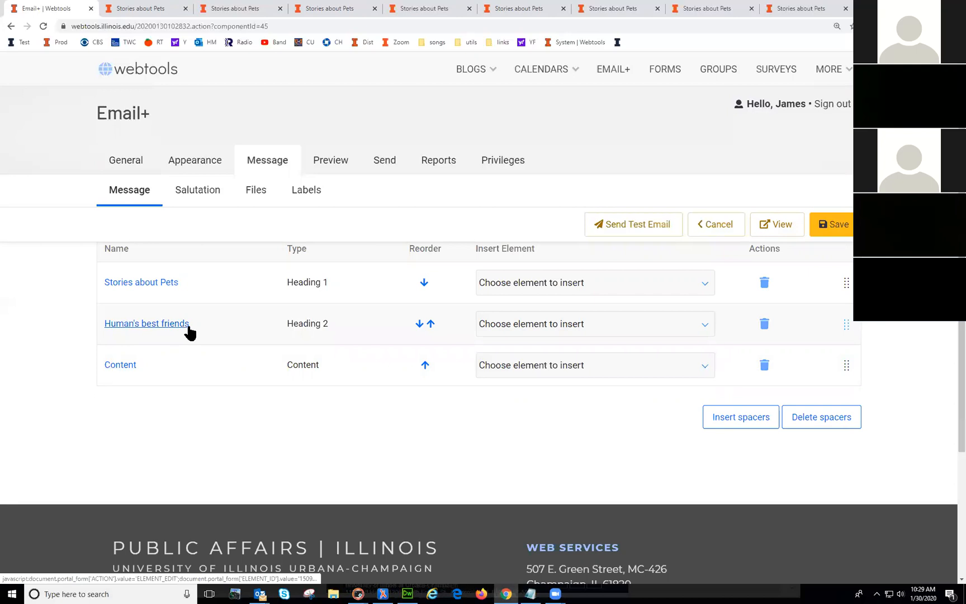
click(764, 324)
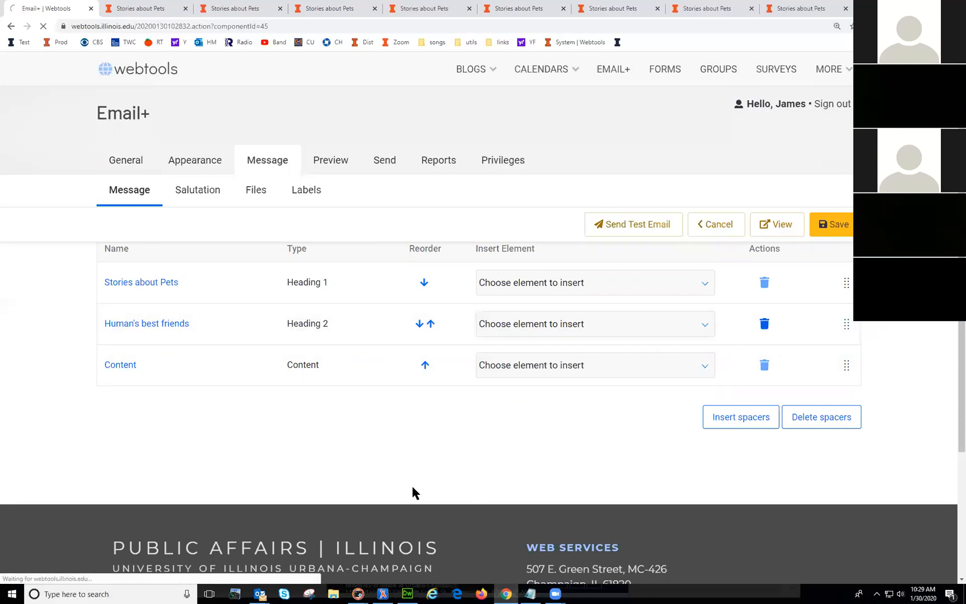
Step: Title the Content element 'Human's best friends' and save it
click(124, 328)
click(238, 336)
click(241, 340)
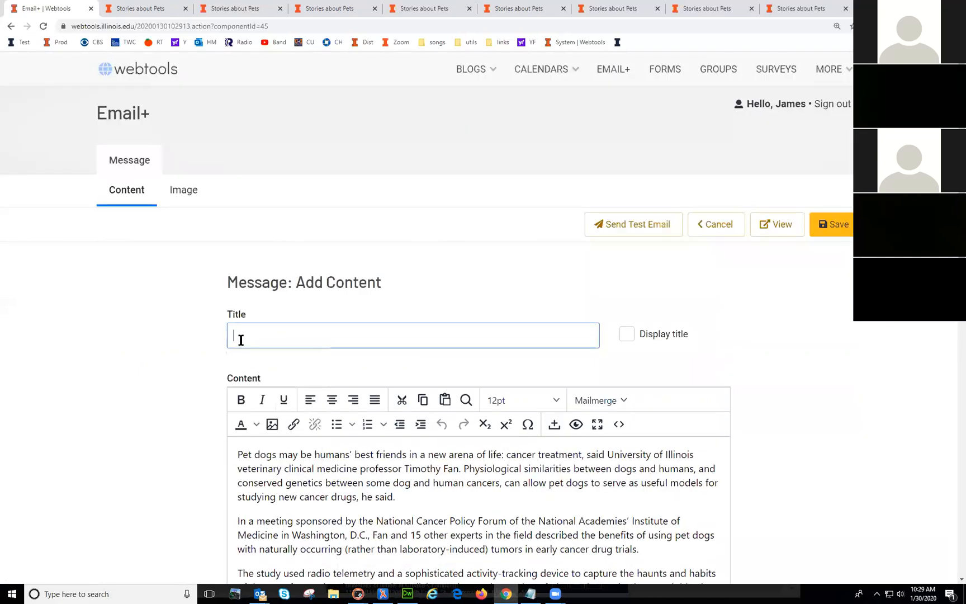
key(alt+Tab)
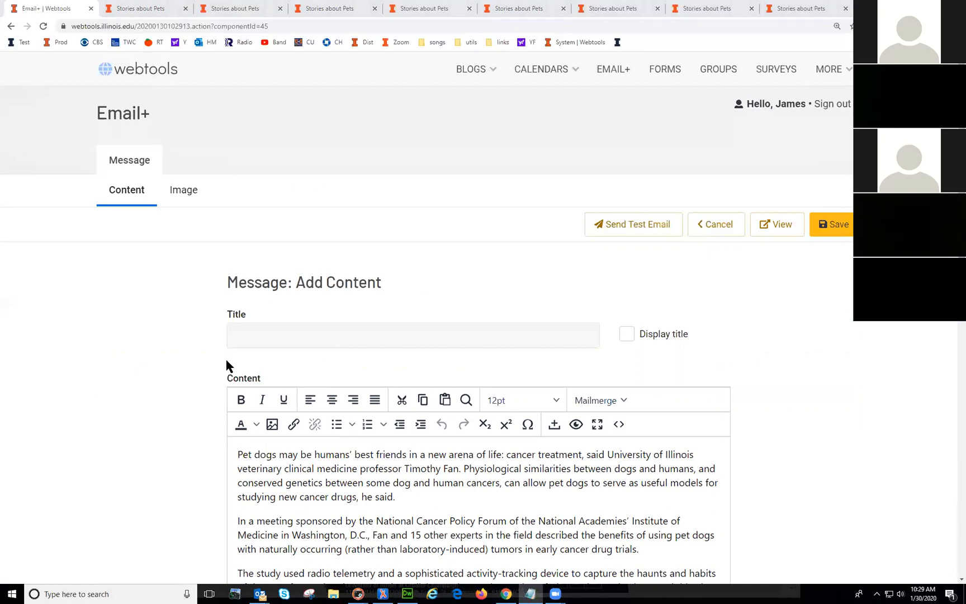
click(268, 331)
key(ctrl+v)
click(829, 226)
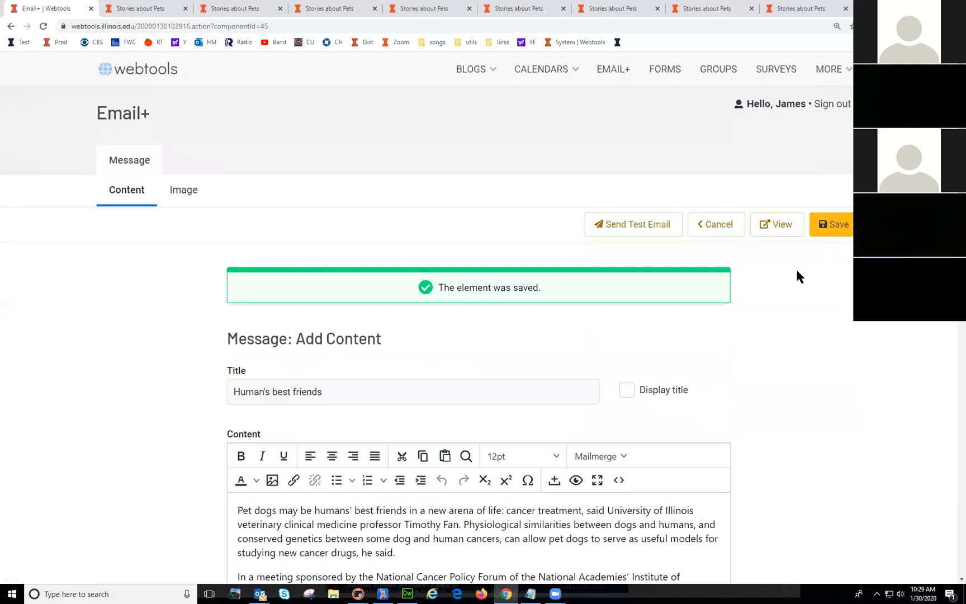
click(718, 224)
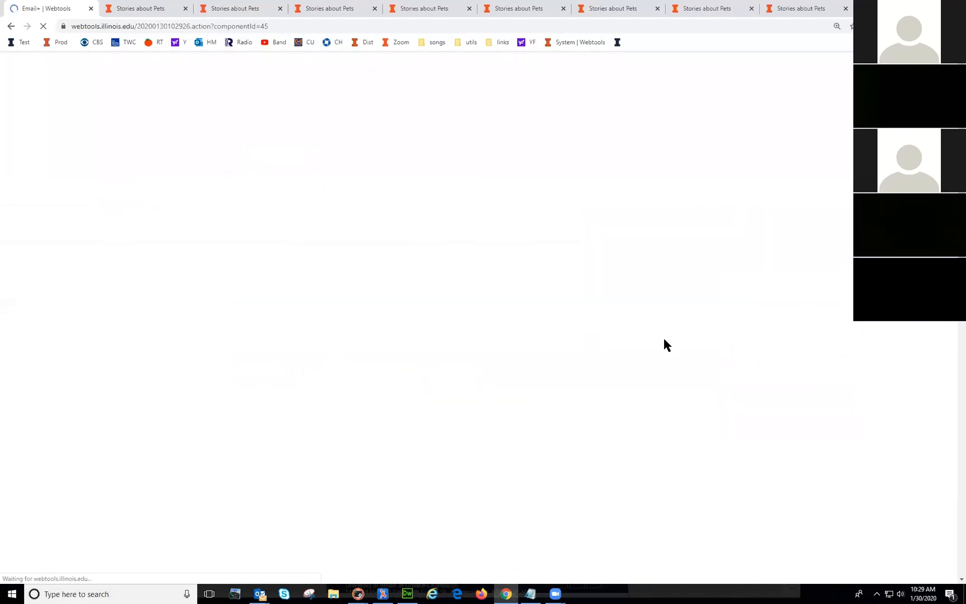
Step: Reopen the Human's best friends element and check it in the newsletter preview
scroll(252, 430, up, 2)
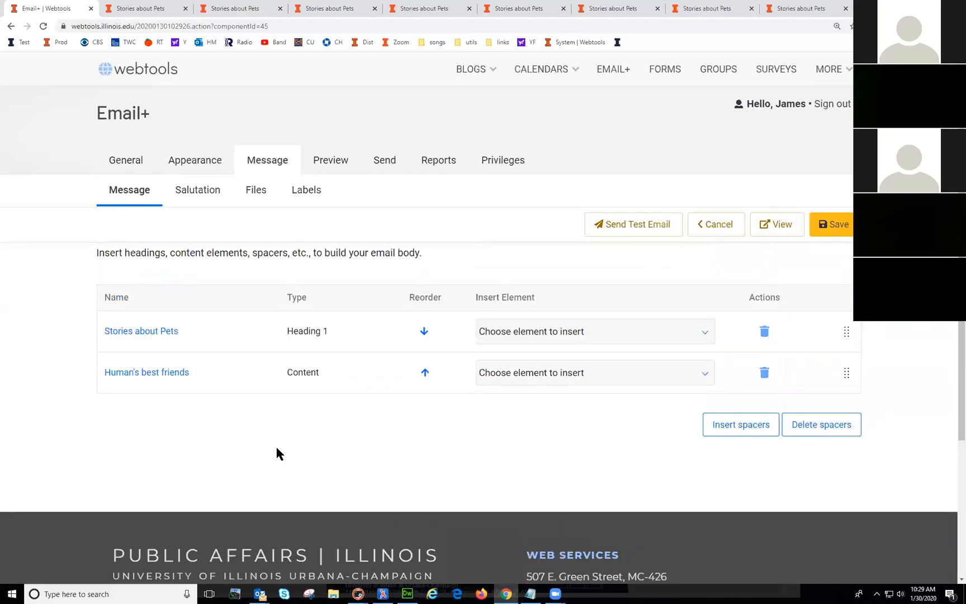
click(304, 375)
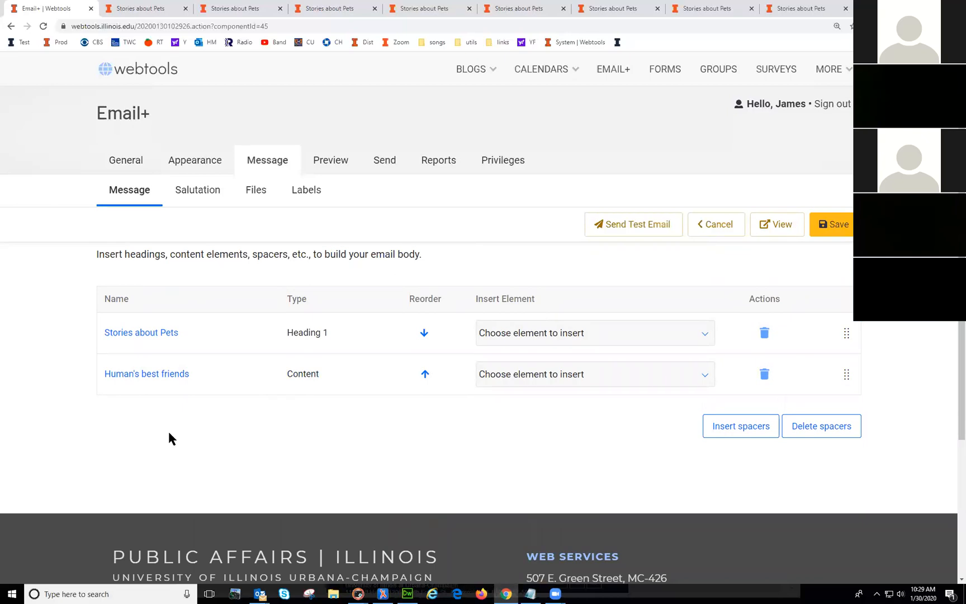
click(128, 375)
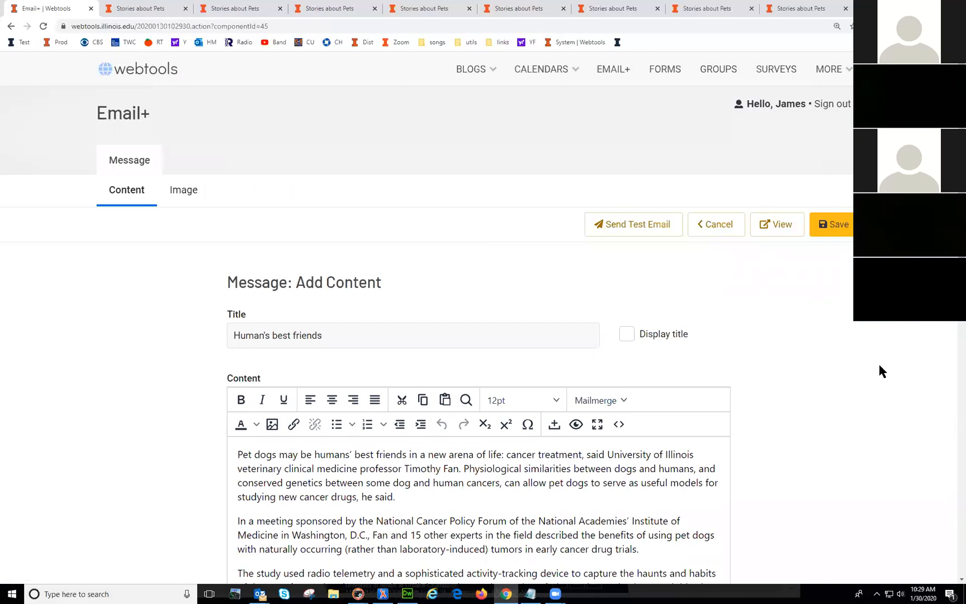
click(725, 228)
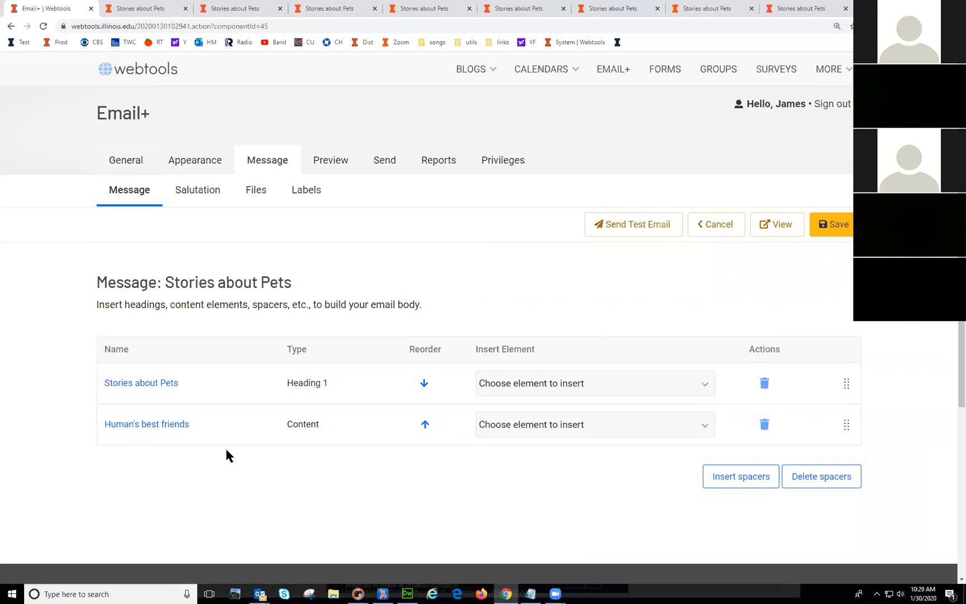
click(121, 426)
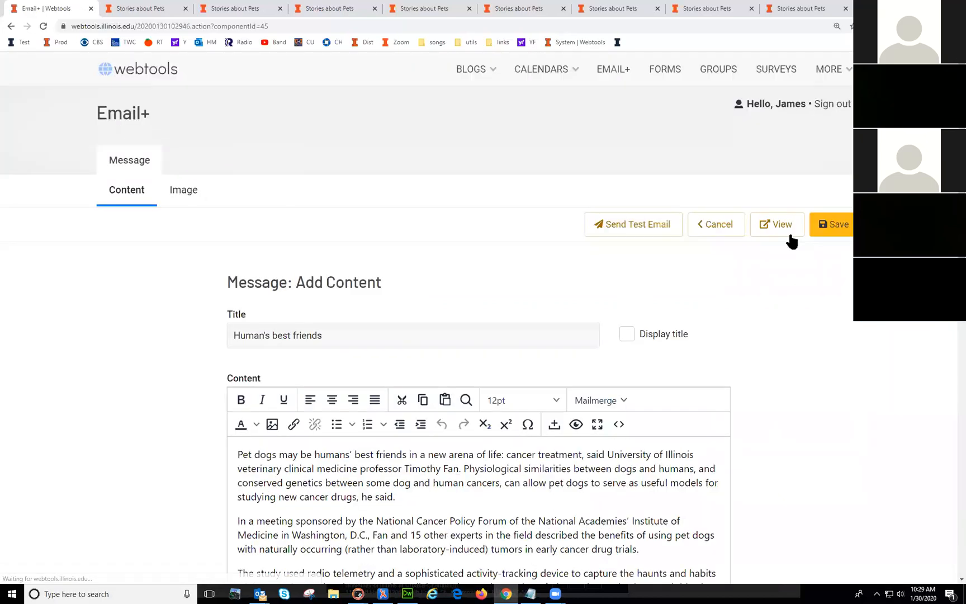
click(771, 224)
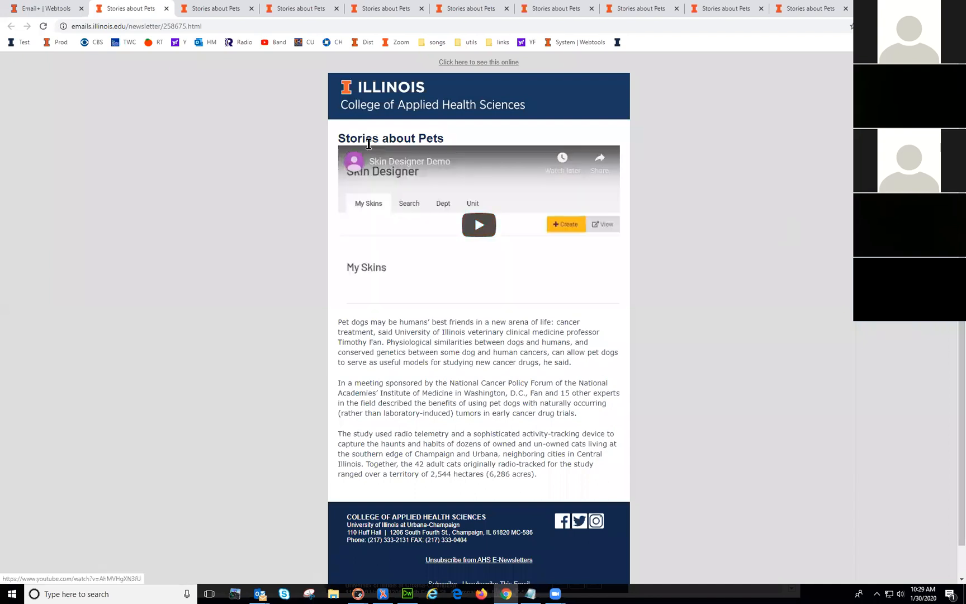
click(47, 9)
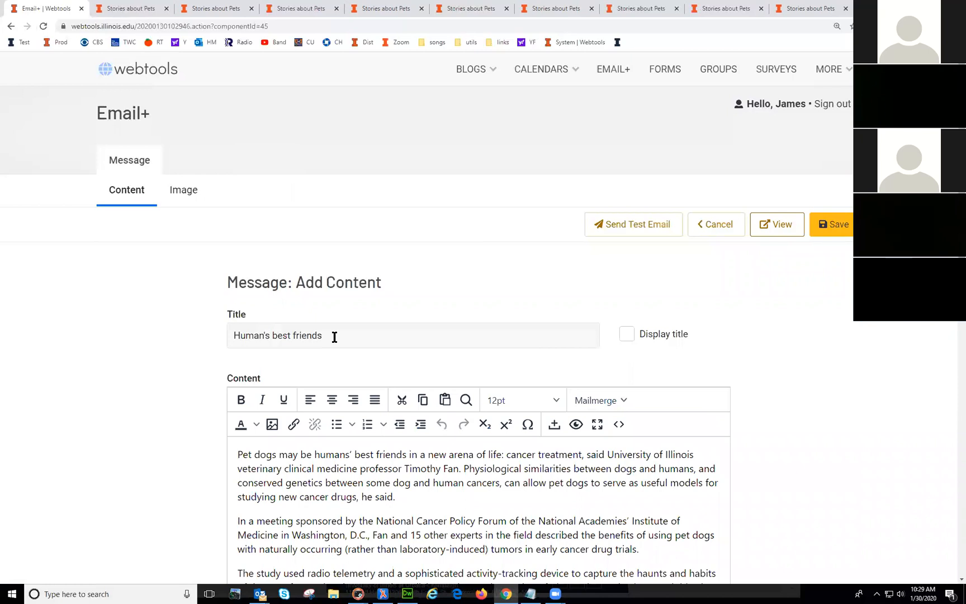
click(626, 335)
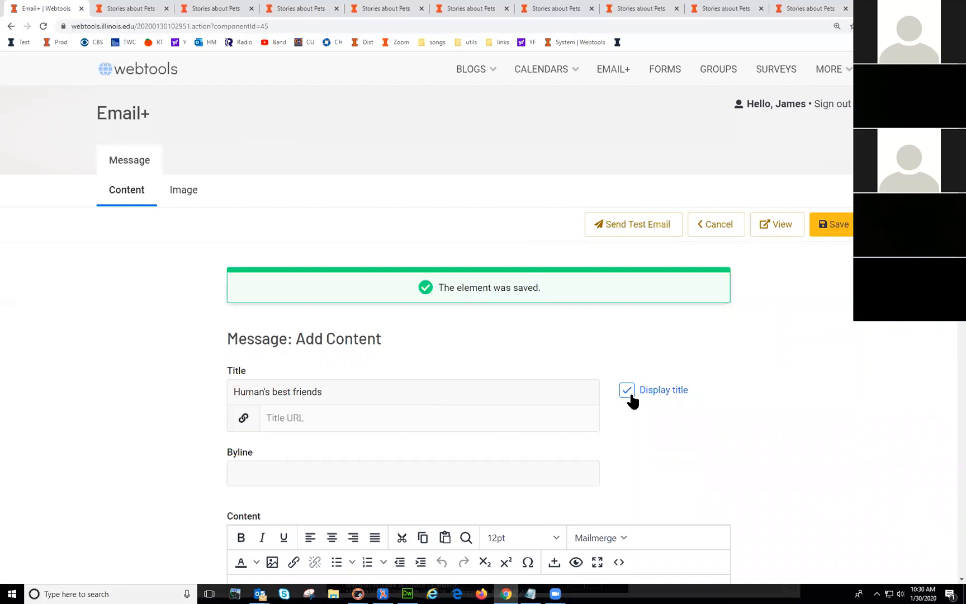
scroll(781, 439, down, 1)
click(317, 368)
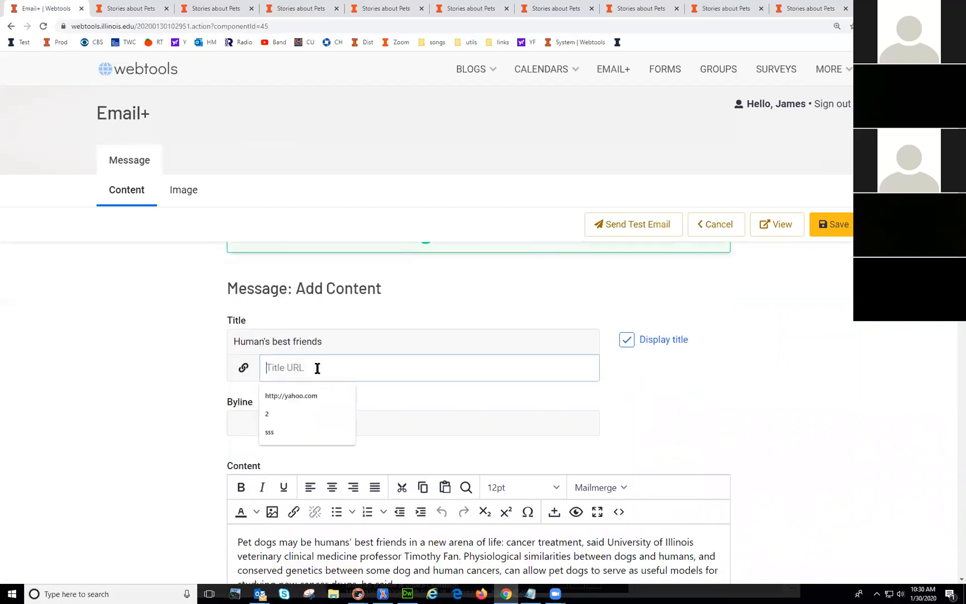
click(314, 394)
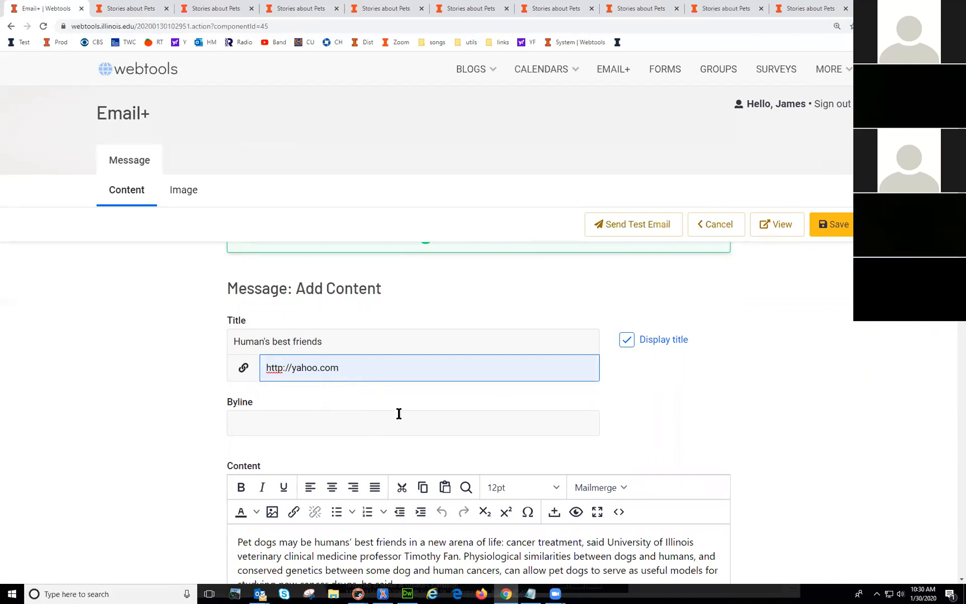
click(313, 420)
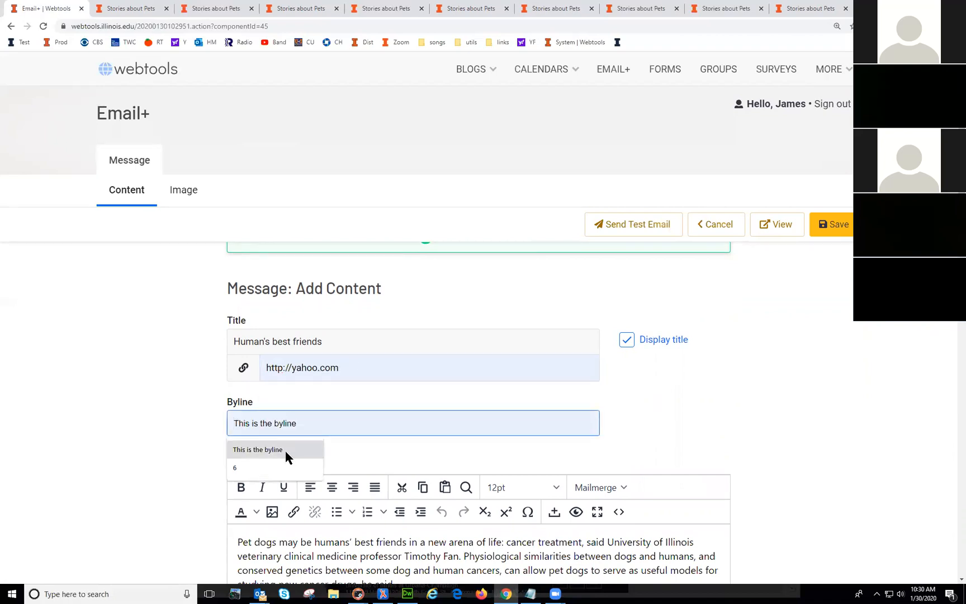
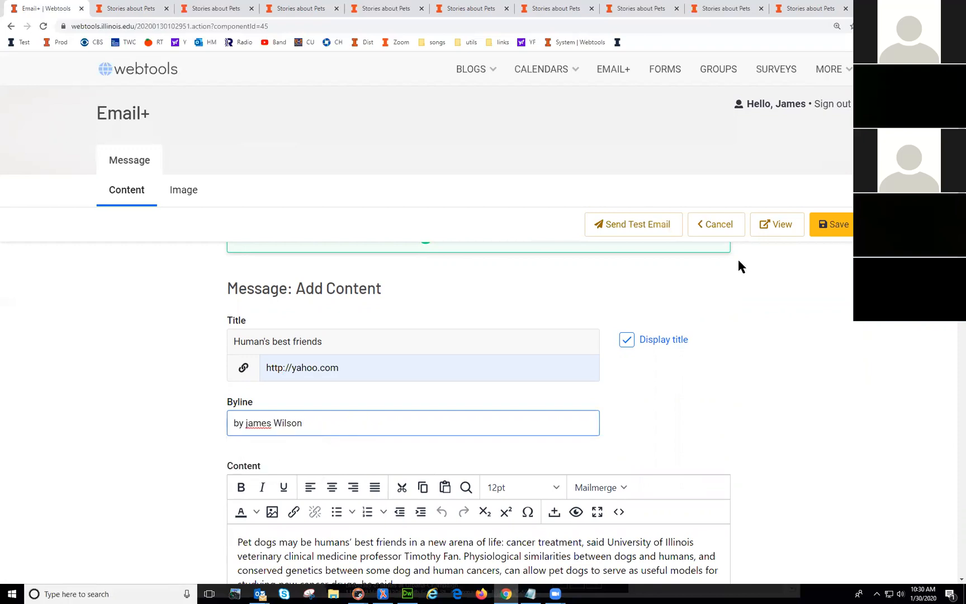
click(842, 224)
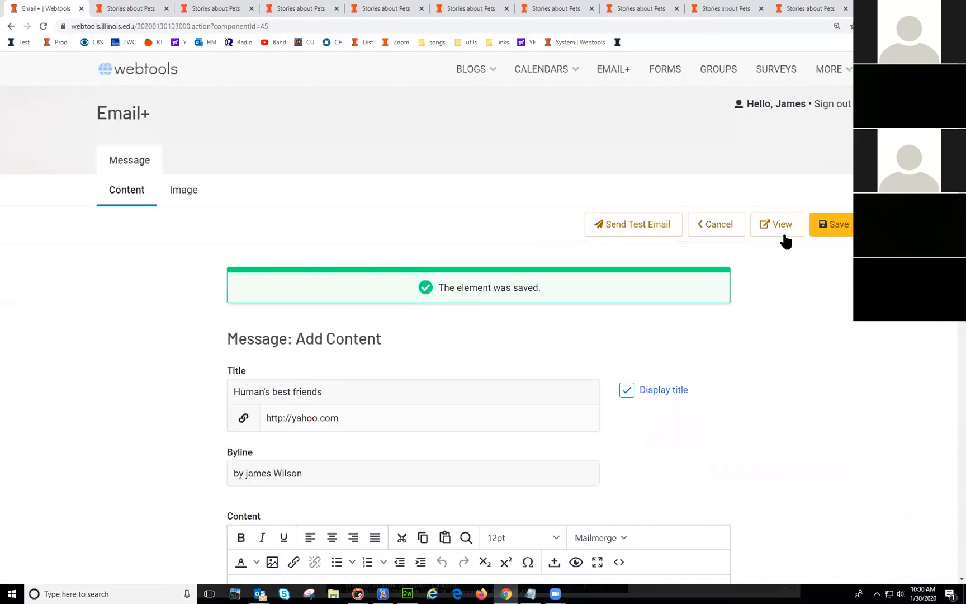
Step: After previewing, clear the byline and title link and save the story block
click(781, 228)
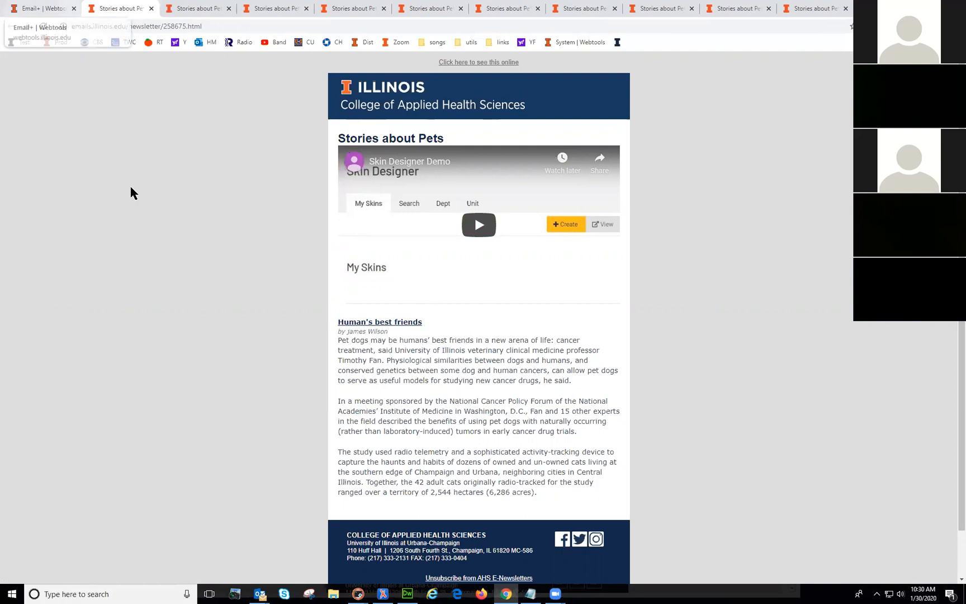
click(35, 8)
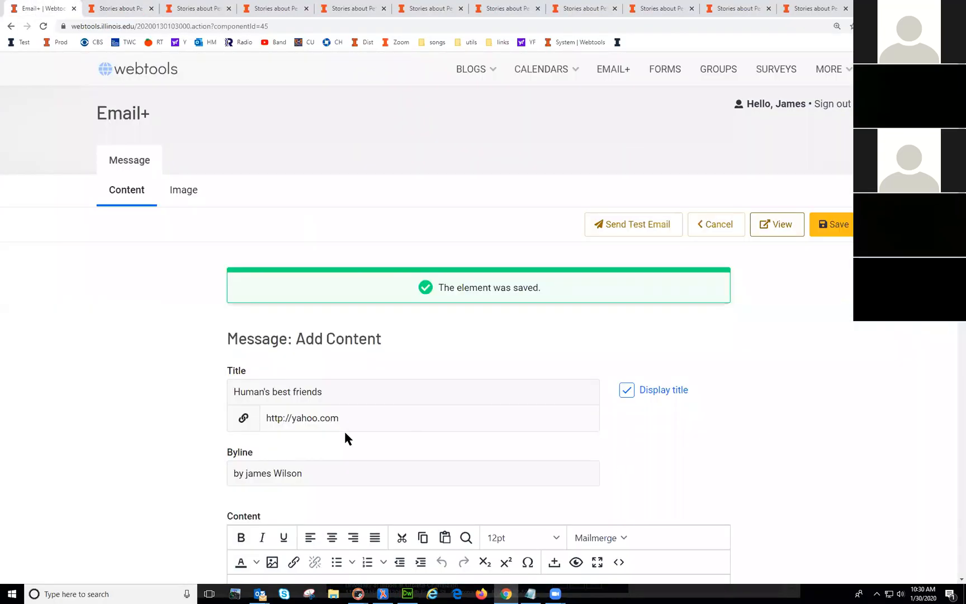
drag(320, 470, 141, 471)
key(BackSpace)
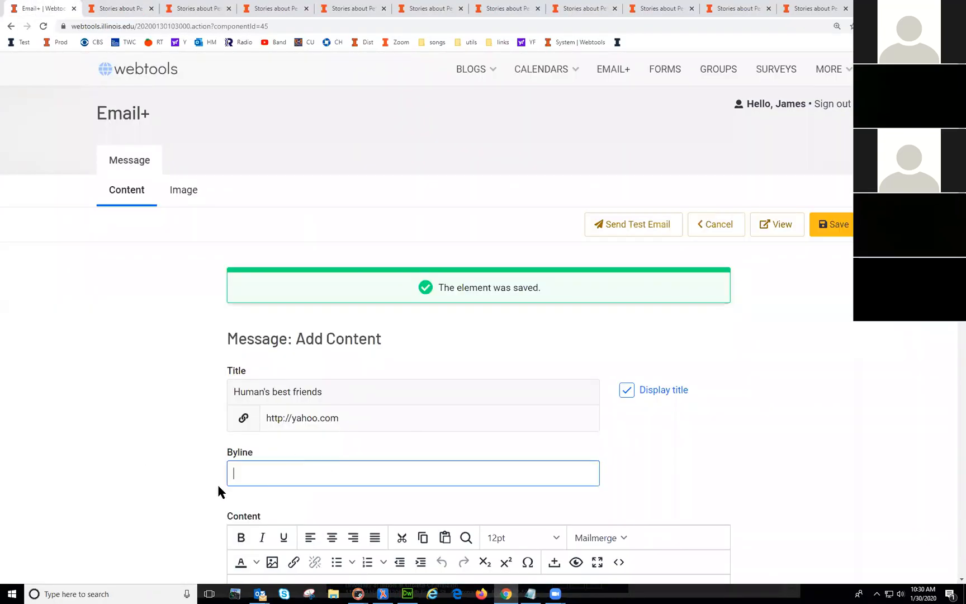
drag(340, 418, 141, 422)
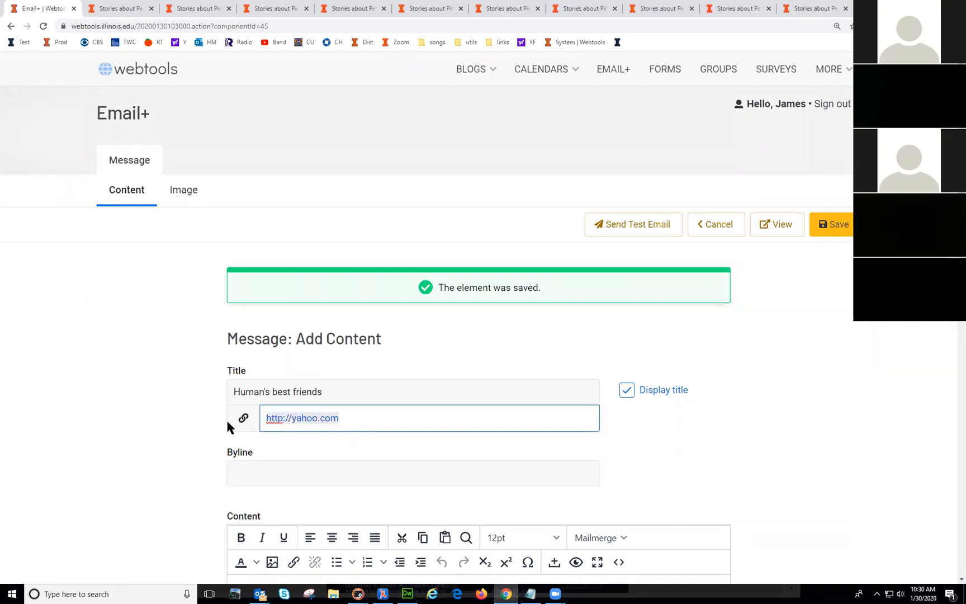
key(BackSpace)
click(838, 227)
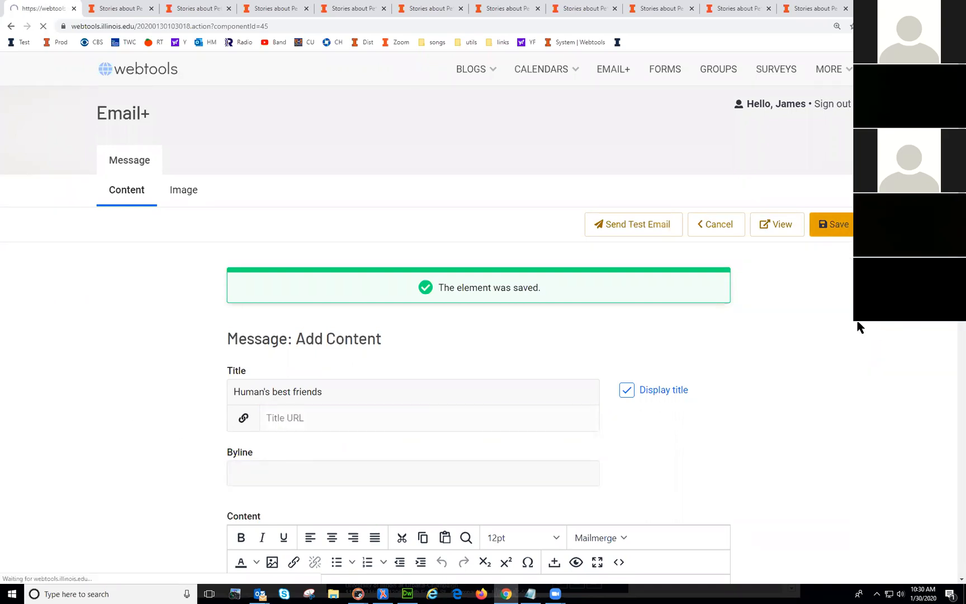
scroll(834, 322, down, 2)
scroll(834, 328, down, 4)
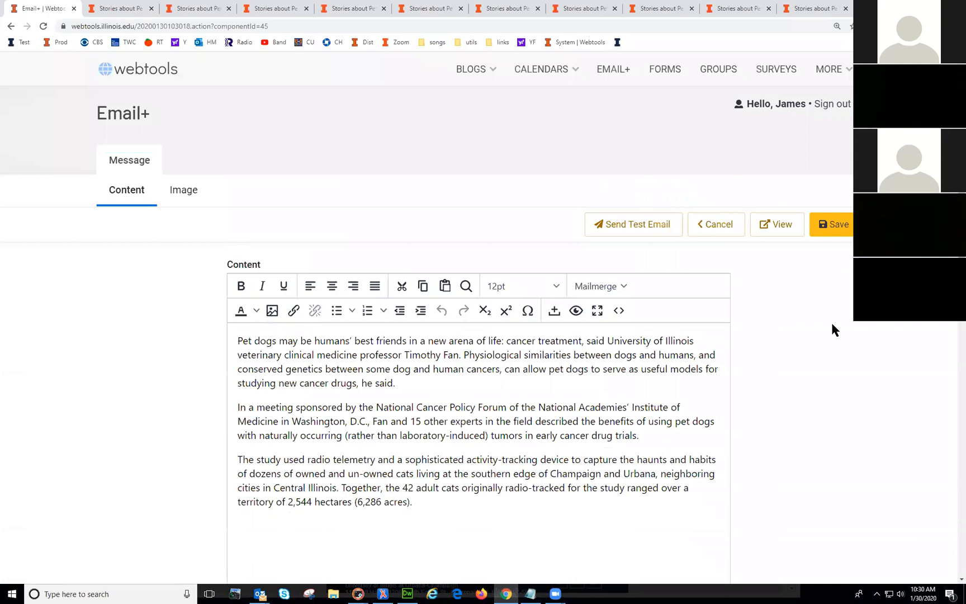
scroll(481, 413, up, 5)
click(185, 191)
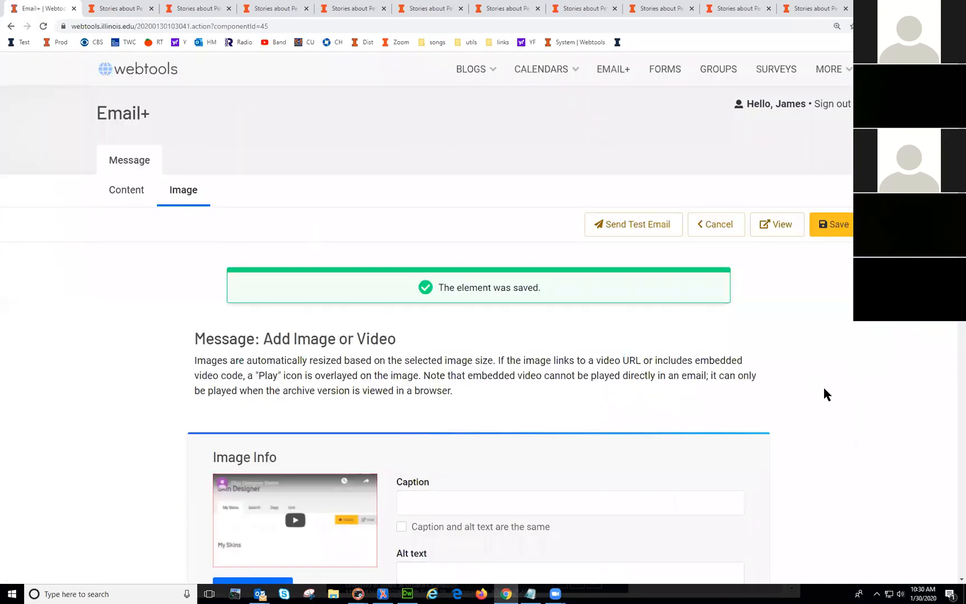
Step: Replace the story image with img2.jpg from workshop/email+ and set its click action to None
scroll(818, 394, down, 3)
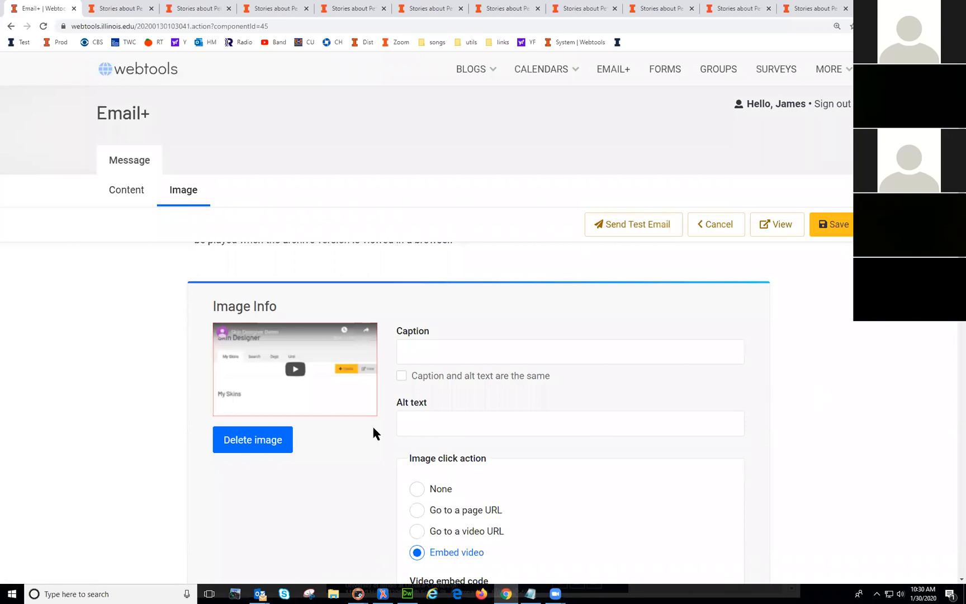
click(247, 442)
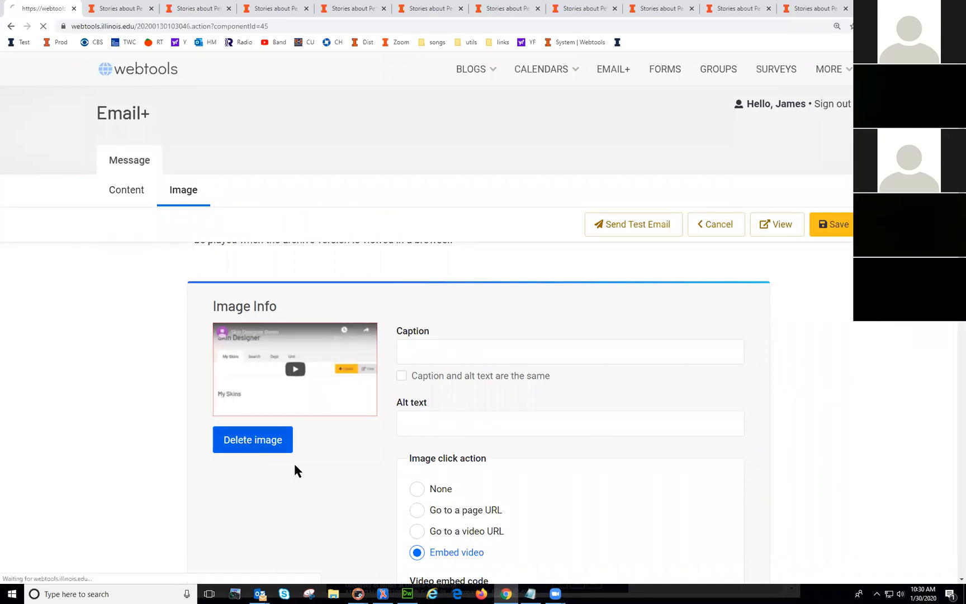
click(250, 420)
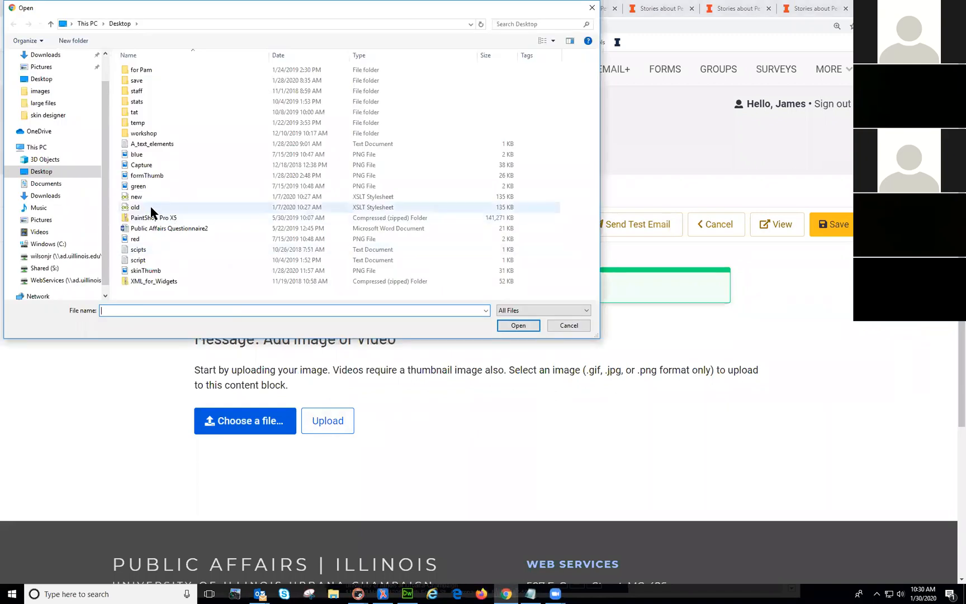
double_click(140, 133)
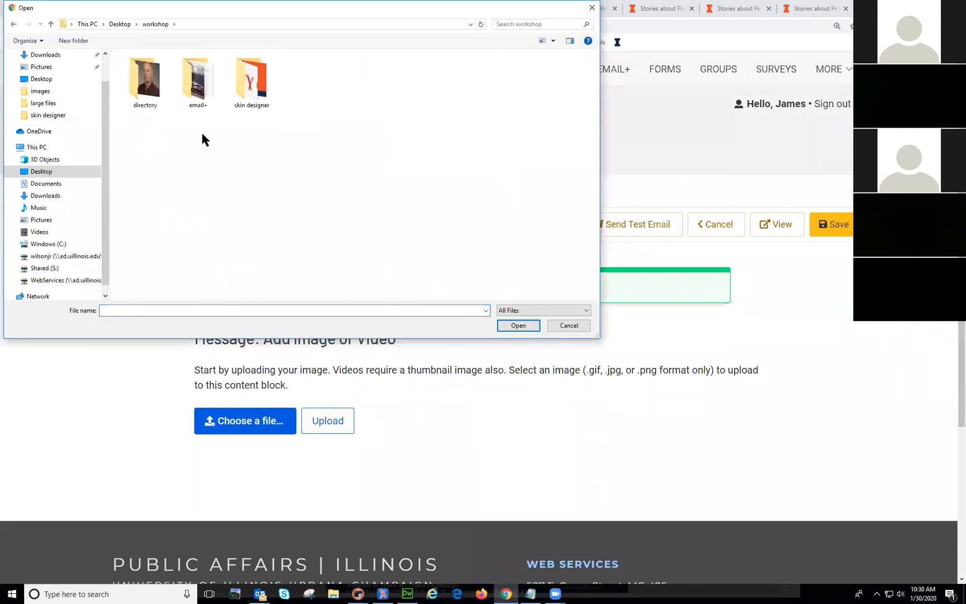
double_click(198, 81)
double_click(405, 81)
click(282, 425)
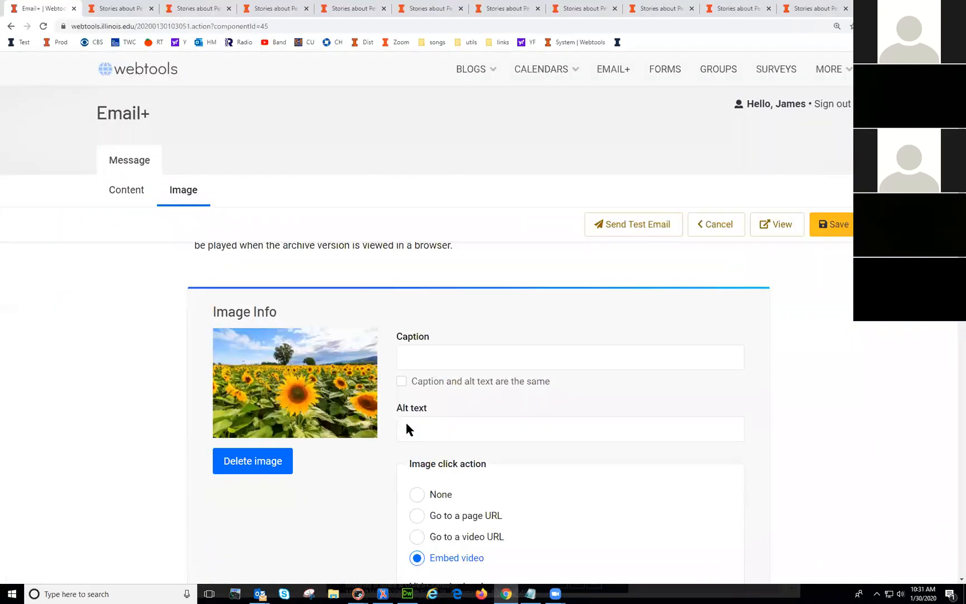
scroll(405, 420, down, 3)
click(419, 288)
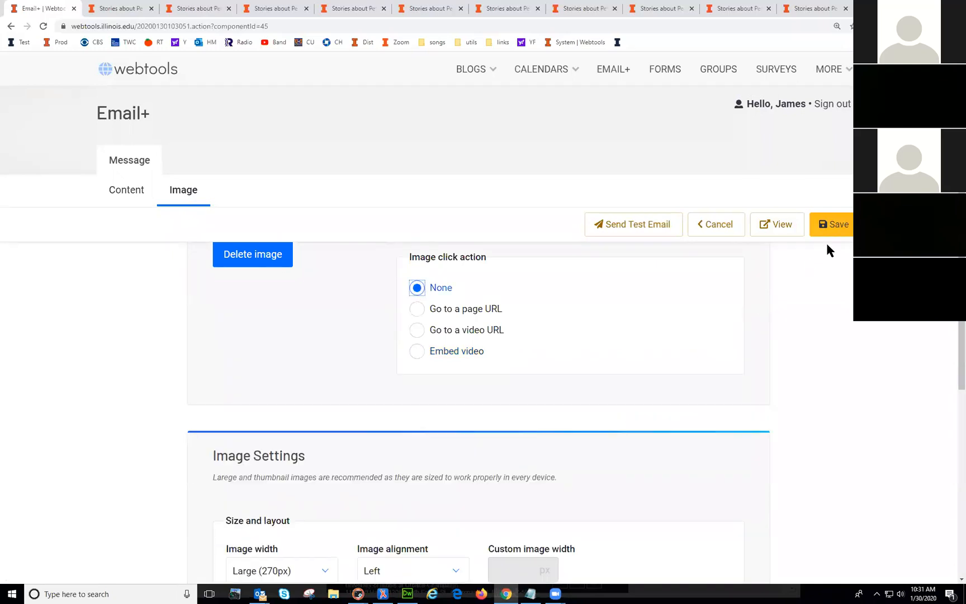
click(833, 224)
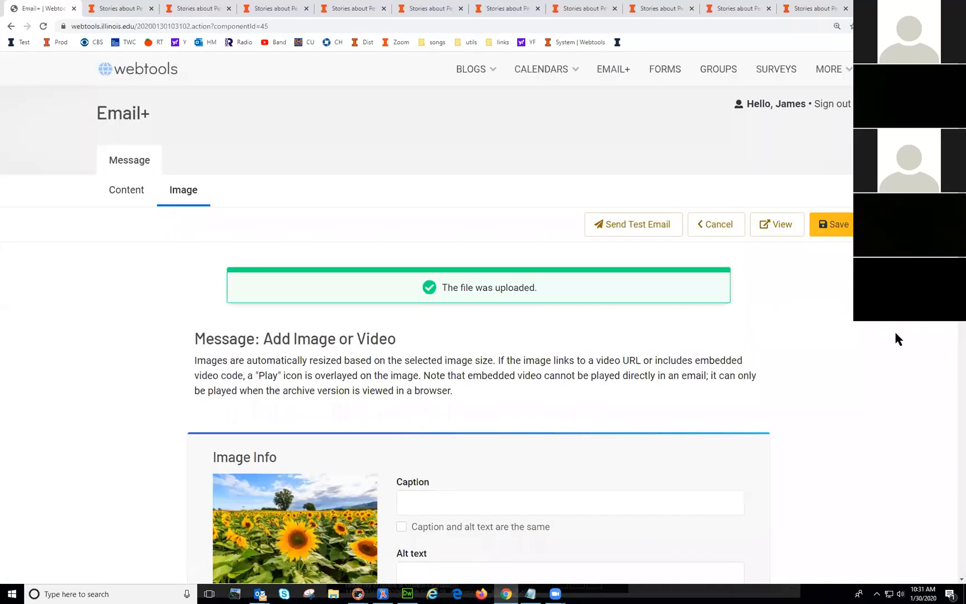
Step: Right-align the image, save, and check the result in the newsletter preview
scroll(560, 391, down, 5)
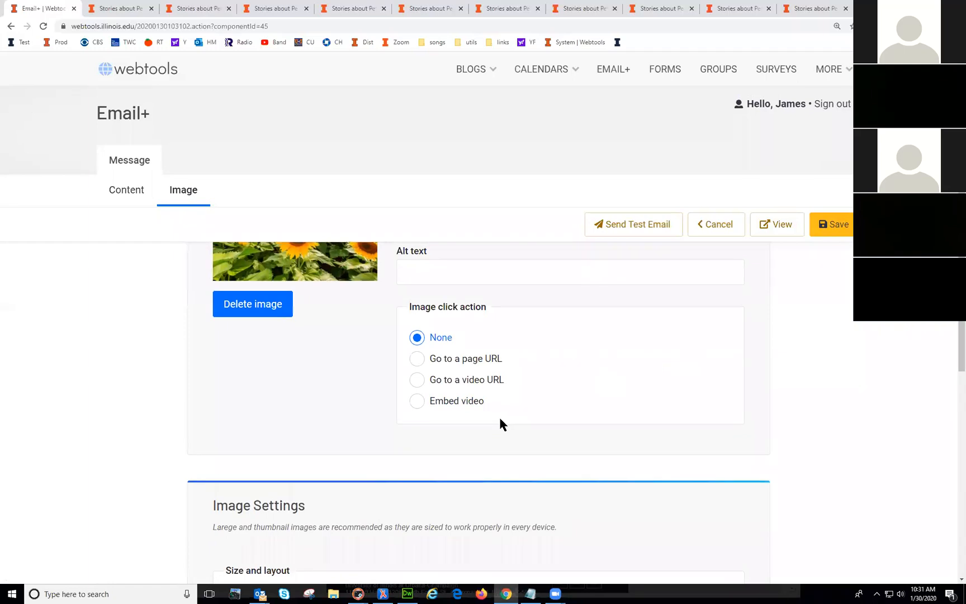
scroll(500, 419, down, 3)
click(439, 420)
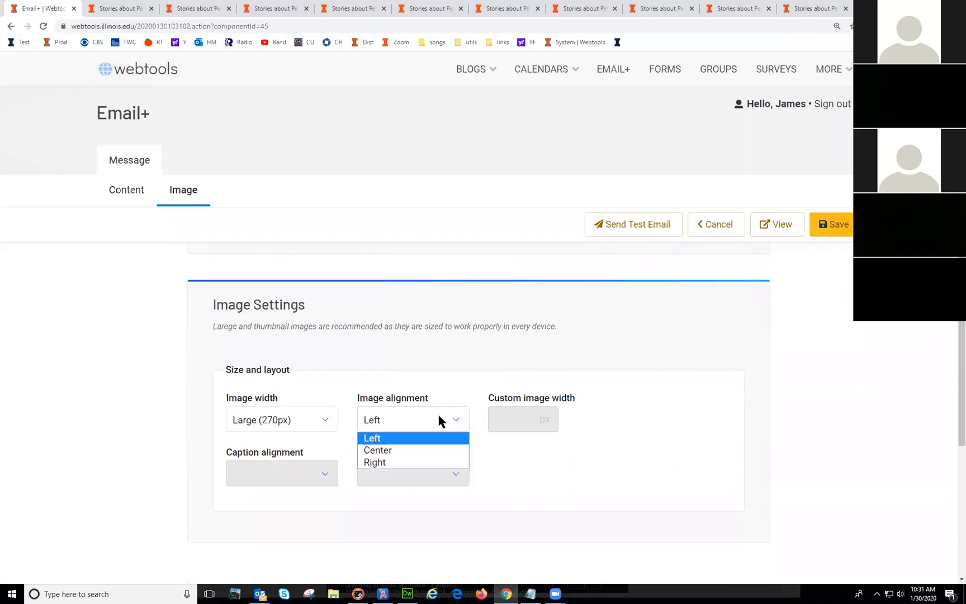
click(434, 463)
click(831, 224)
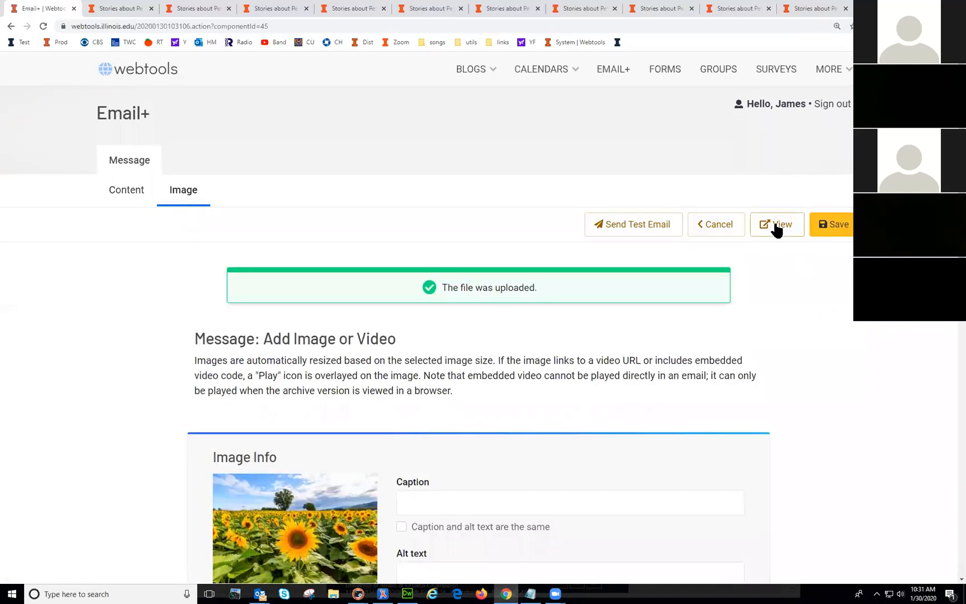
click(777, 224)
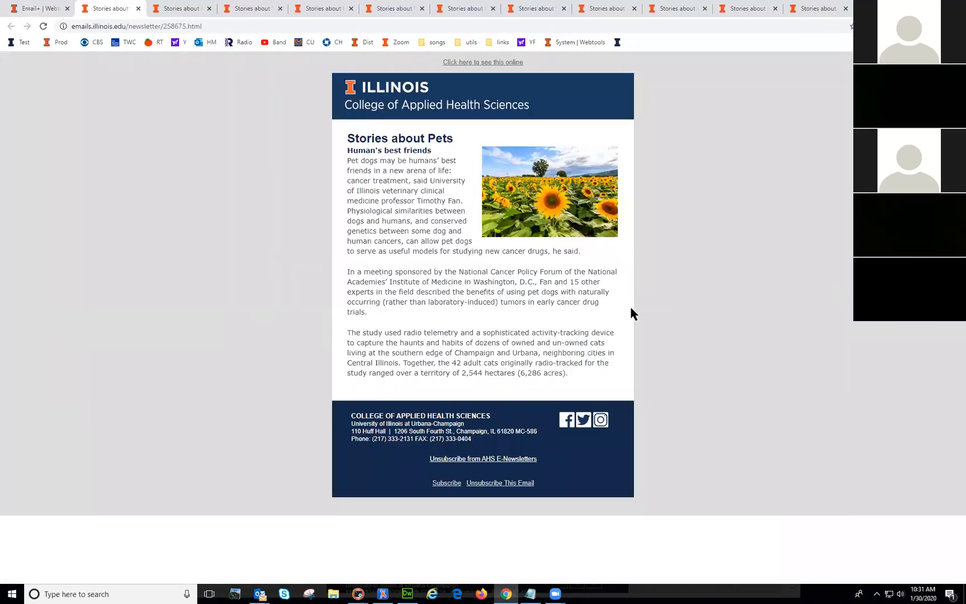
click(33, 8)
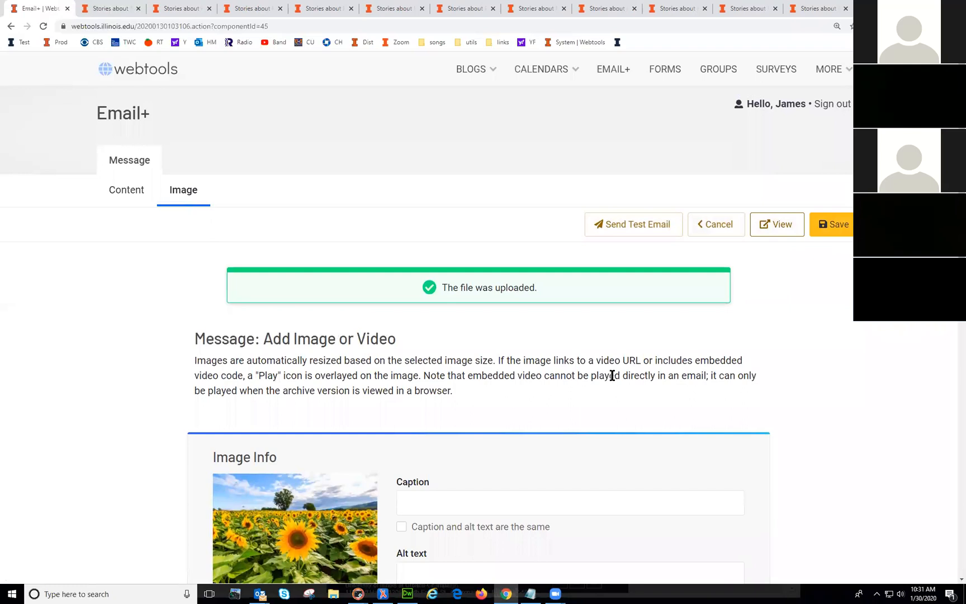
scroll(617, 389, down, 4)
scroll(616, 388, up, 4)
click(703, 234)
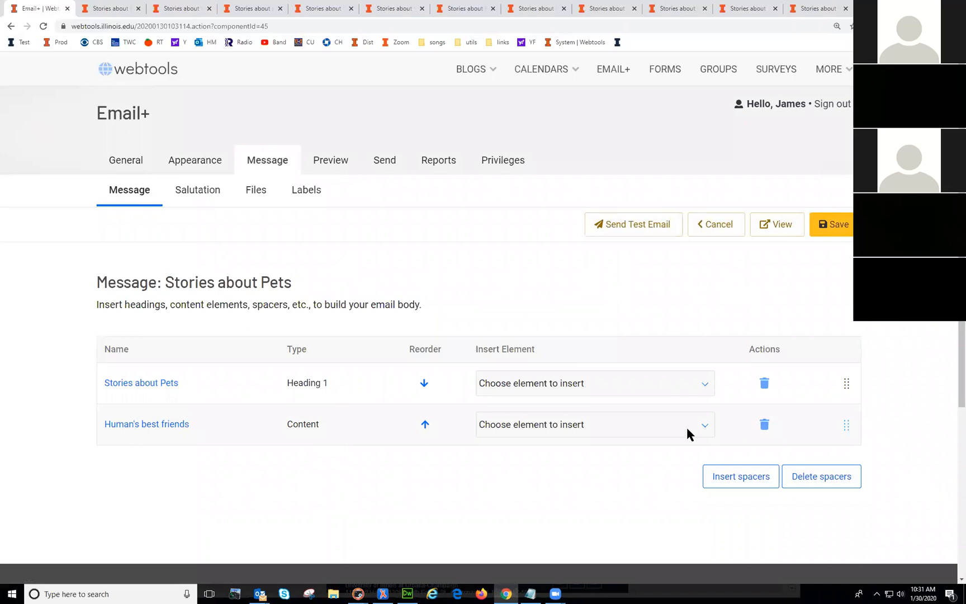
Step: Insert a new content block titled 'Cat and Dog Evolution' with pasted dog and cat behaviour text
click(664, 433)
click(623, 480)
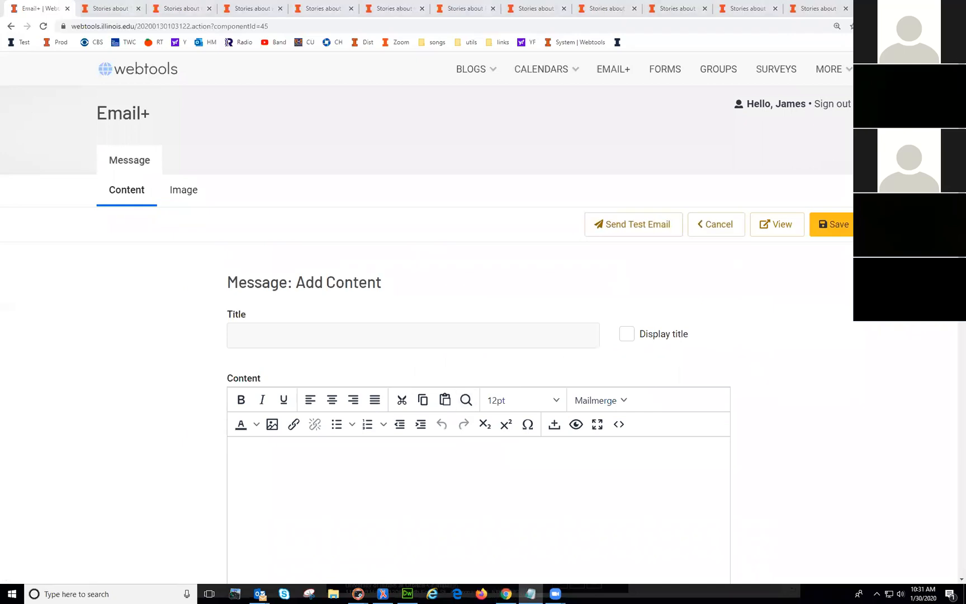
click(341, 338)
text(Cat and Dog Evolution)
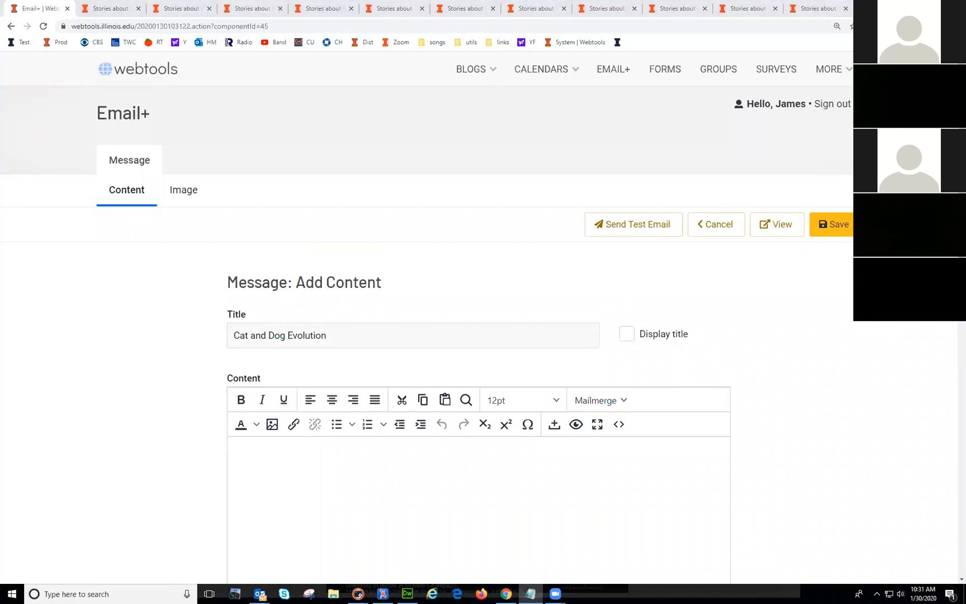
click(548, 509)
text(What makes a dog bark? What messages are conveyed in its wagging tail? How old should a kitten or puppy be before it is adopted? What does its posture tell us about its mood? How can we improve communication with our companion animals while also stopping them from barking incessantly, clawing the furniture or urinating on the rug?  In "Canine and Feline Behavior and Training: A Complete Guide to Understanding Our Two Best Friends," author Linda P. Case answers these questions and explains the divergent evolutionary paths of dogs and cats as well as the forces that shape their behavior.  The book, which is used as a textbook but is also of interest to anyone with a cat or dog, begins with an exploration of the forces that tamed the wolf and wildcat and ultimately brought them into the human home.)
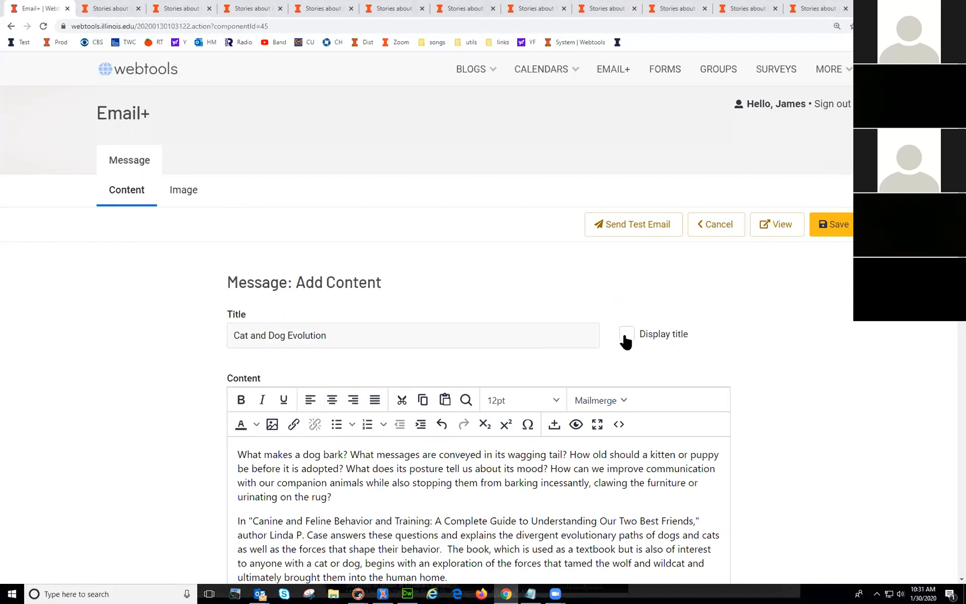
click(660, 334)
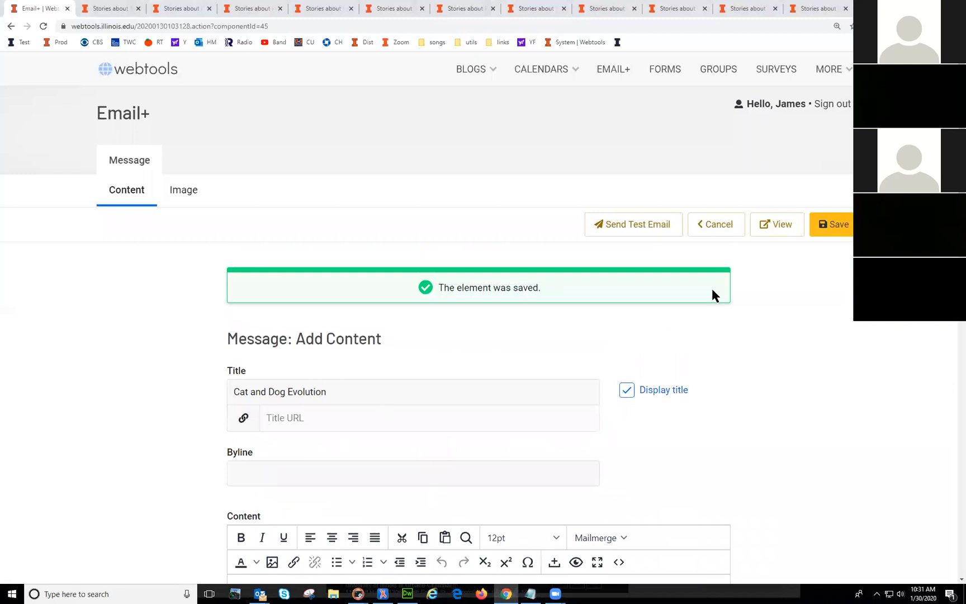
Step: Upload the cat1 picture as the block's image and save it
click(183, 190)
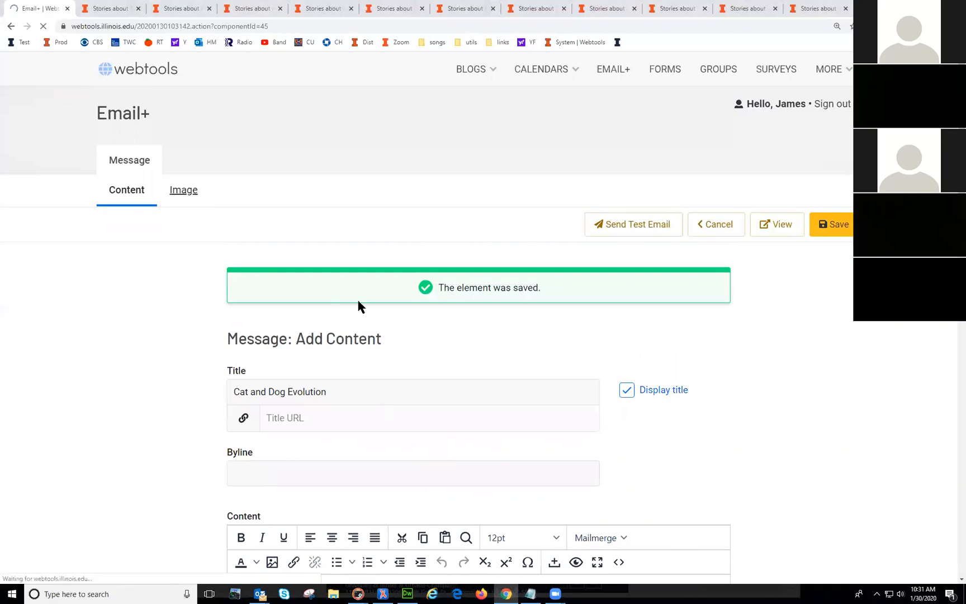
click(244, 424)
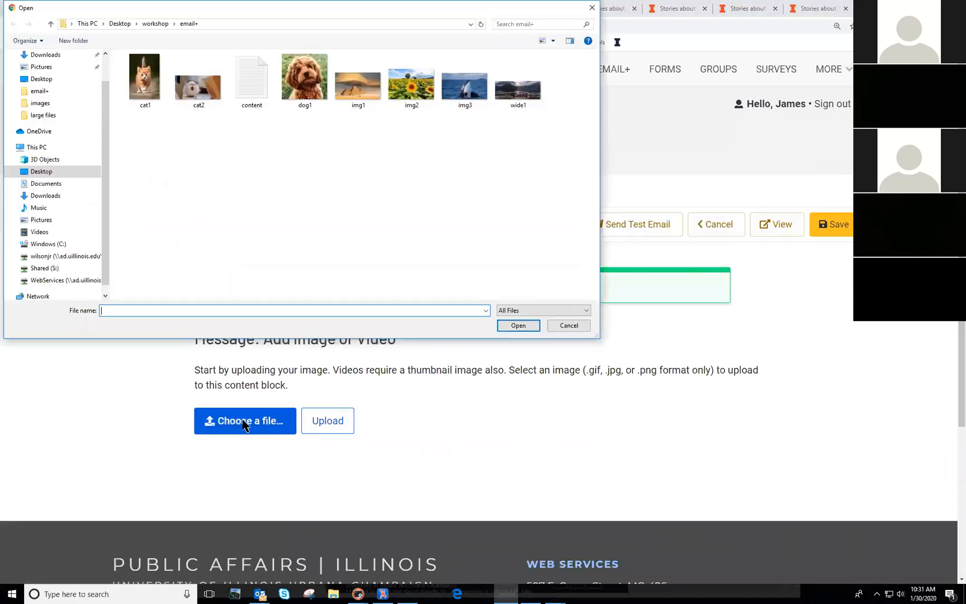
double_click(144, 79)
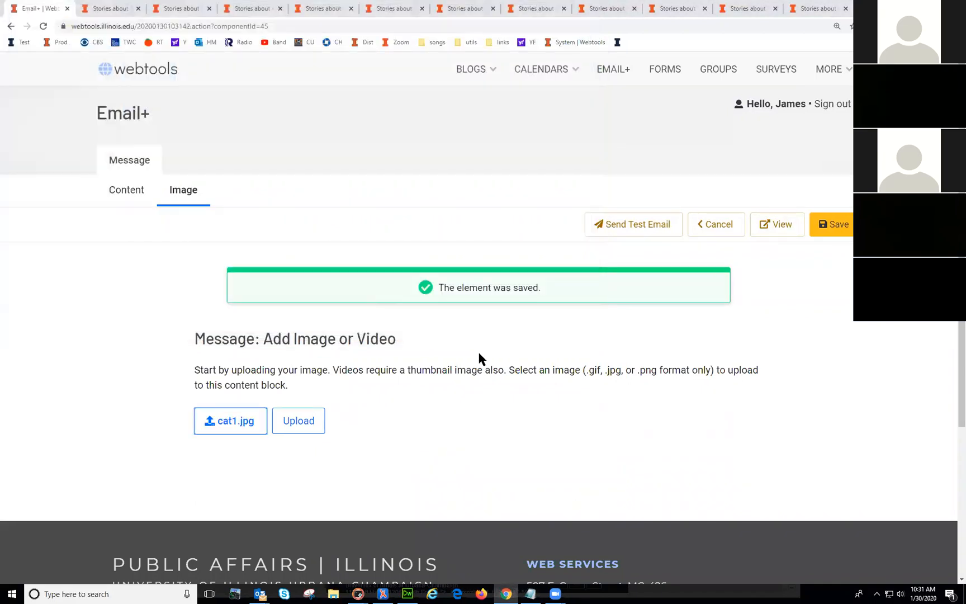
click(296, 422)
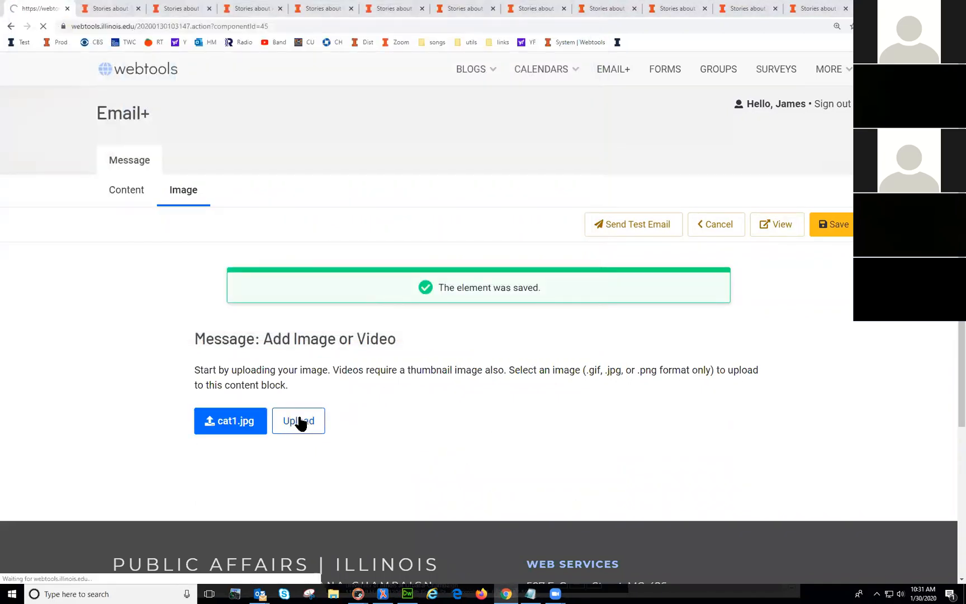
click(779, 225)
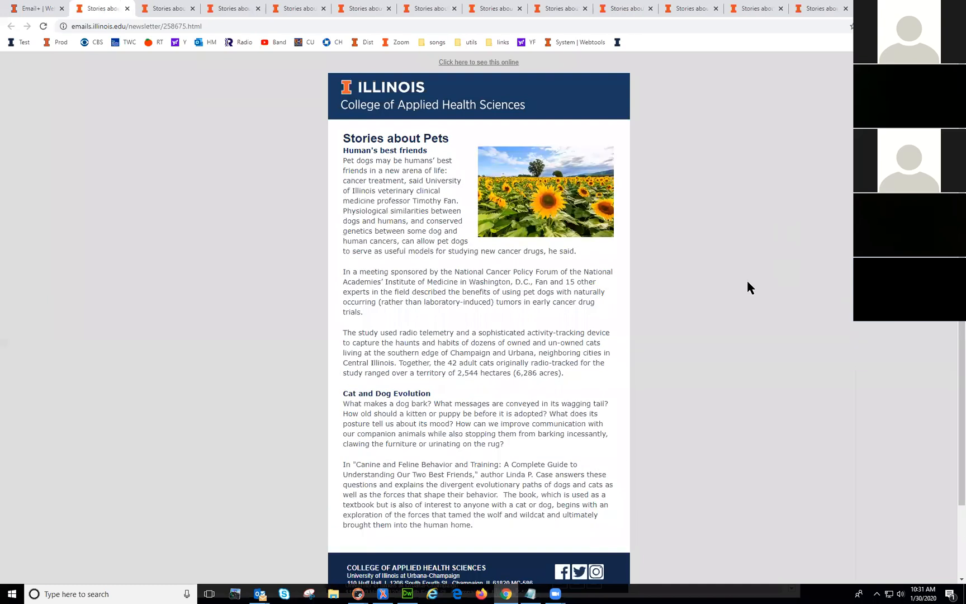
scroll(757, 277, up, 1)
click(49, 17)
click(845, 234)
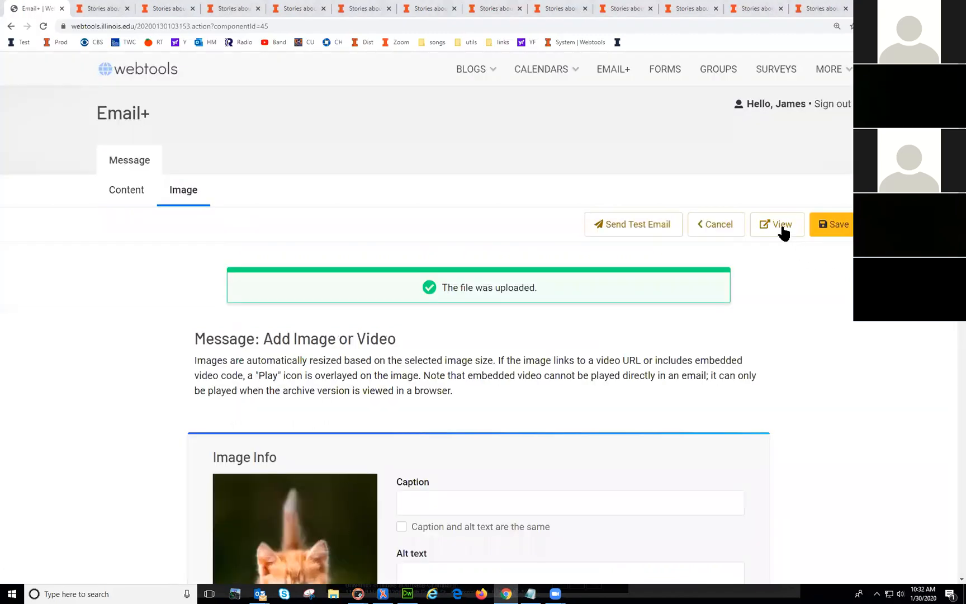
Step: Check the kitten photo beside the story text in the newsletter preview
click(781, 230)
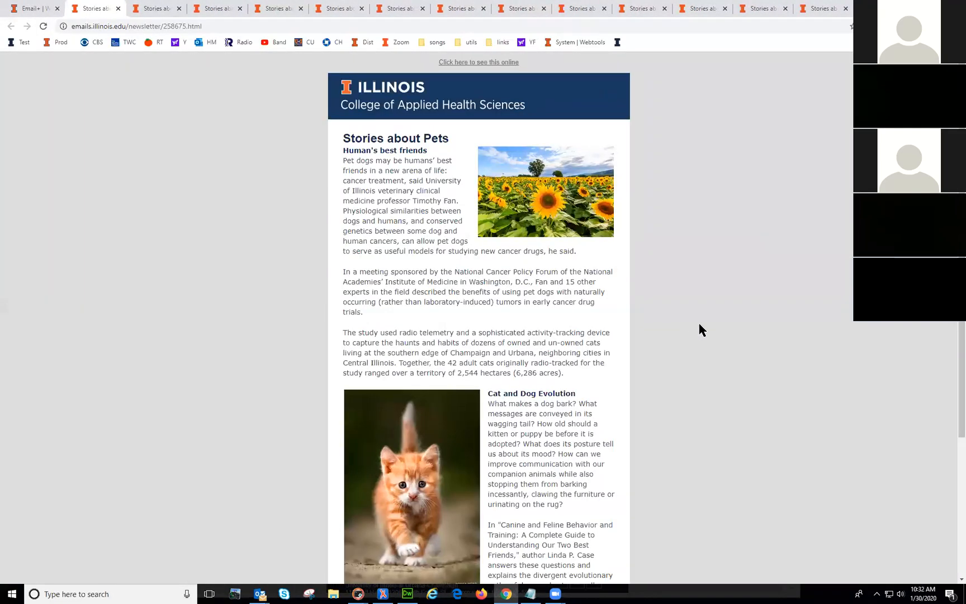
scroll(702, 331, down, 4)
scroll(734, 363, up, 4)
scroll(748, 403, down, 3)
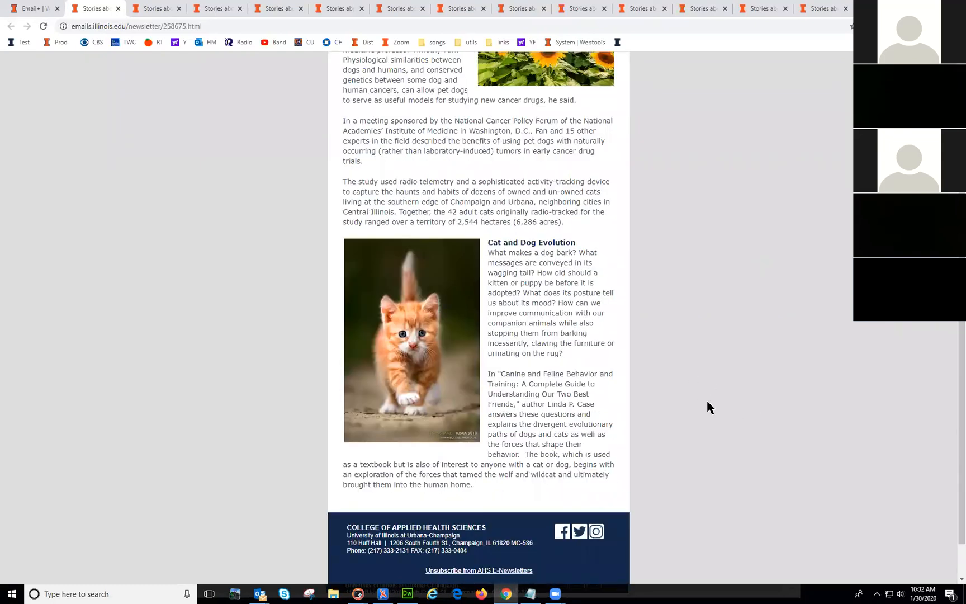
scroll(706, 403, up, 3)
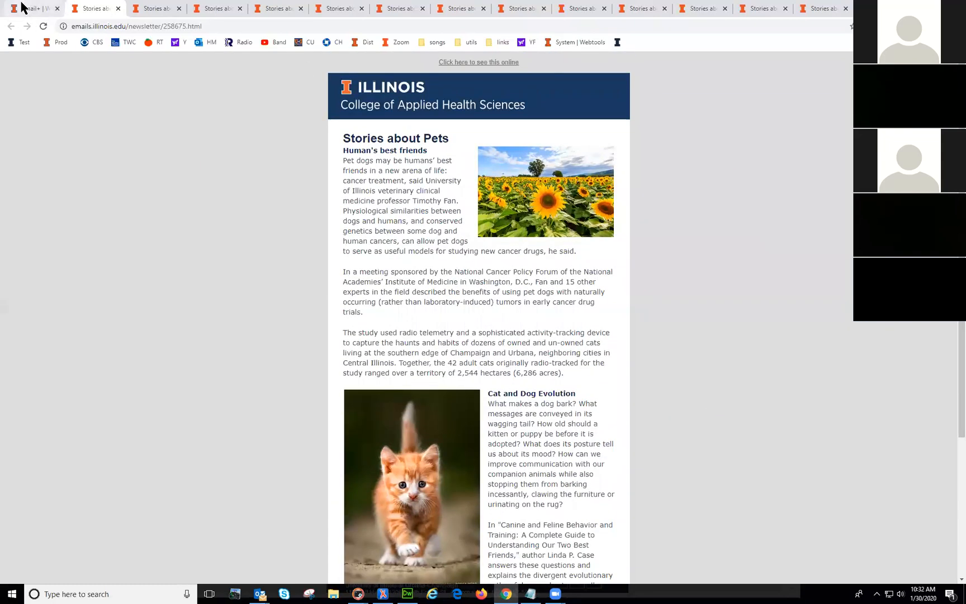
click(21, 7)
click(720, 229)
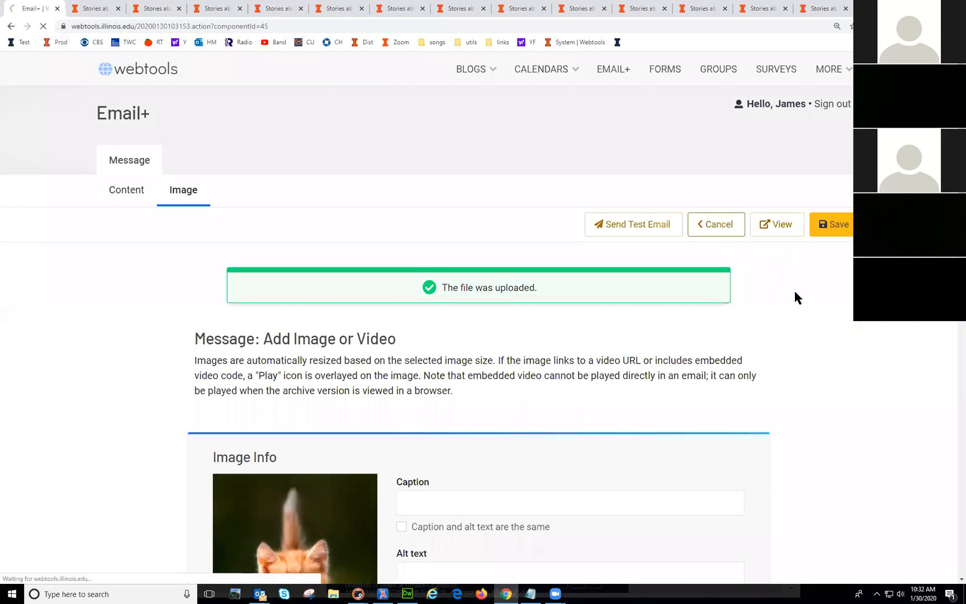
Step: Insert an Anchor element after Human's best friends, check the available anchors, then cancel the anchor form
scroll(603, 417, down, 1)
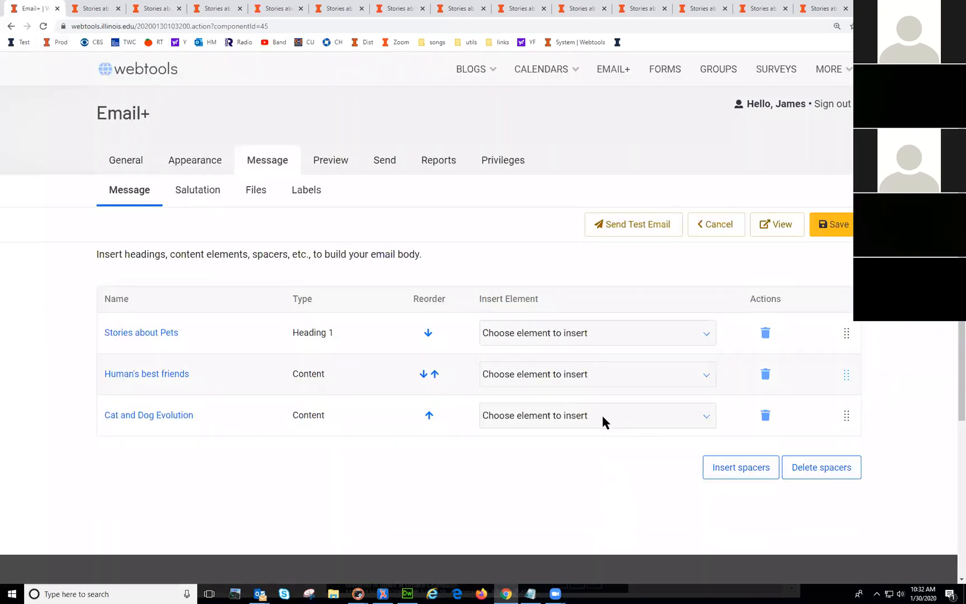
click(593, 373)
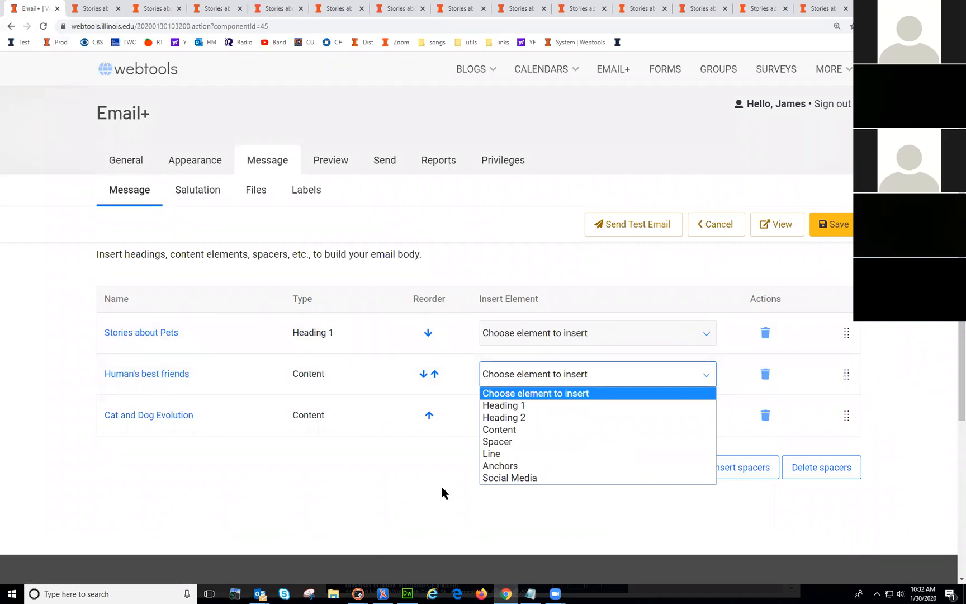
click(519, 468)
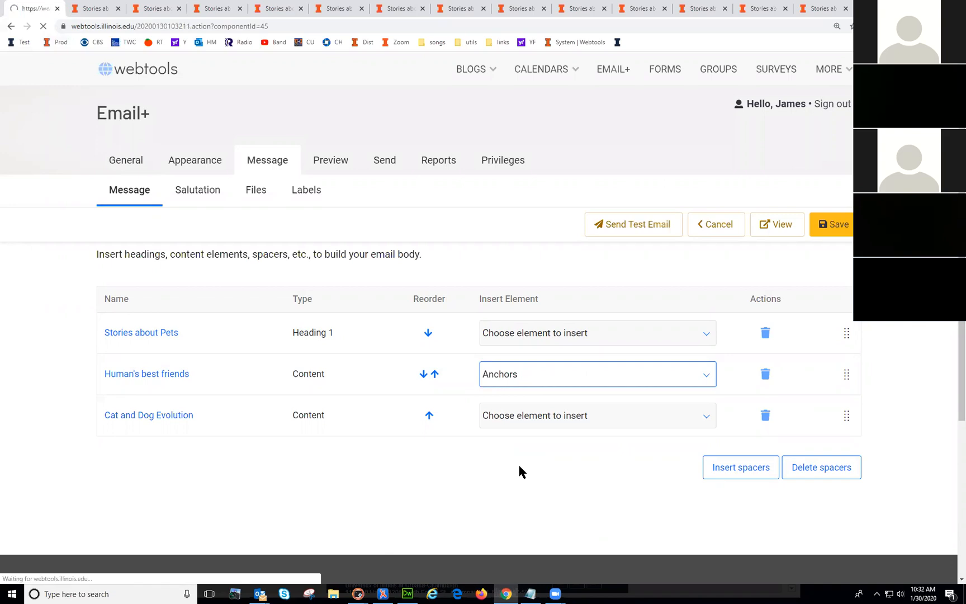
click(307, 339)
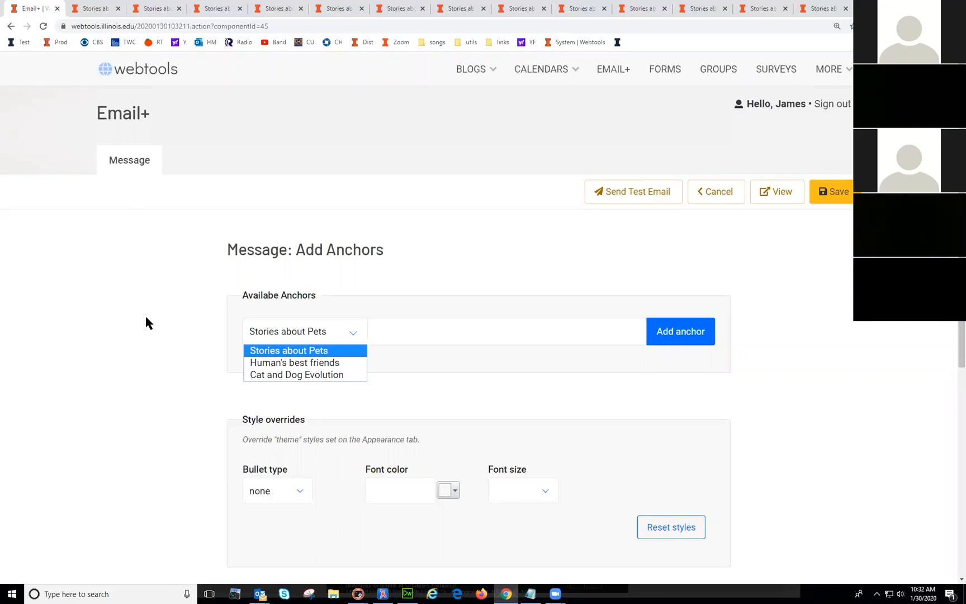
click(145, 317)
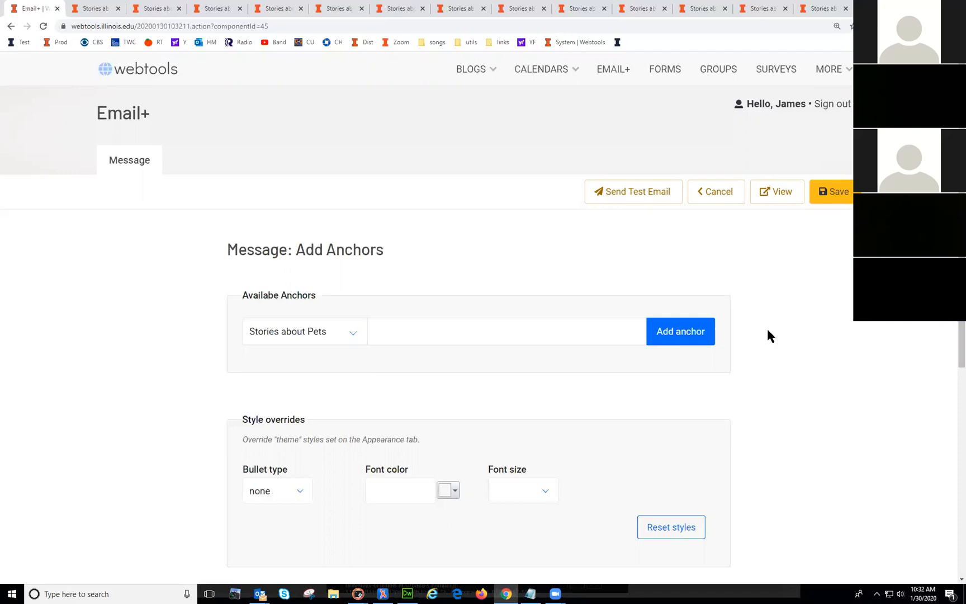
click(710, 194)
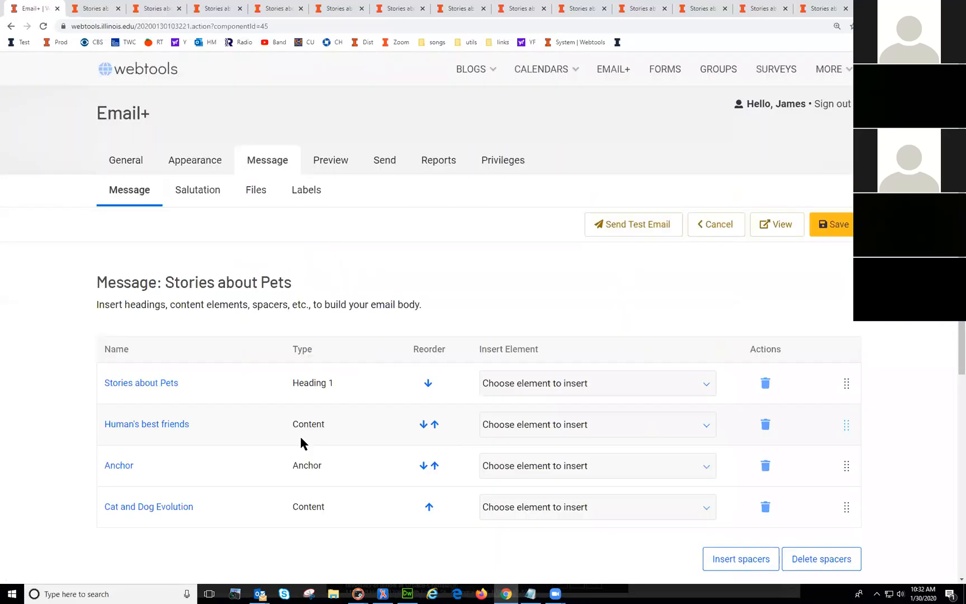
scroll(301, 442, down, 1)
Step: Delete the Anchor element, then dismiss the insert choices after Stories about Pets without adding anything
click(765, 417)
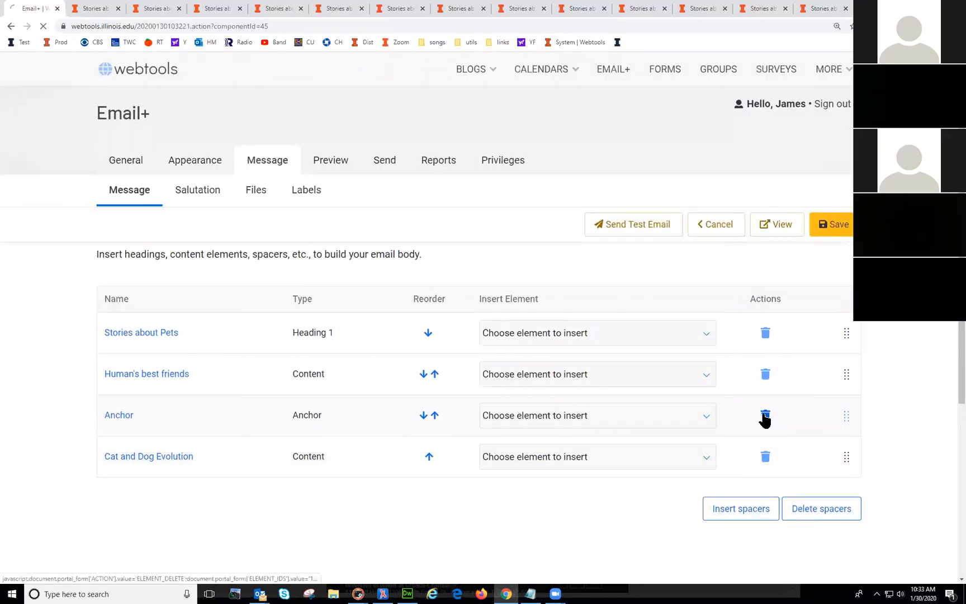
click(547, 386)
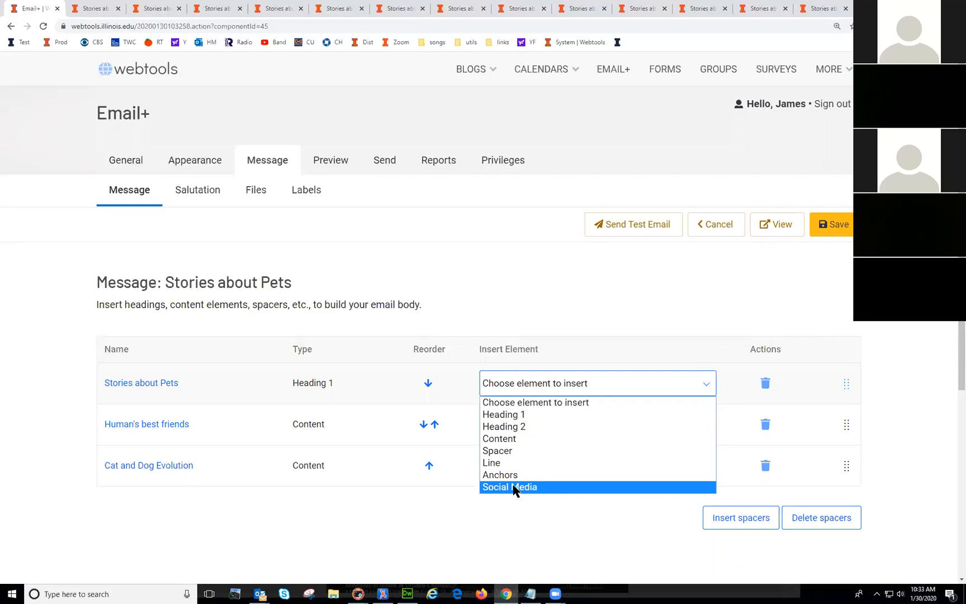
click(20, 370)
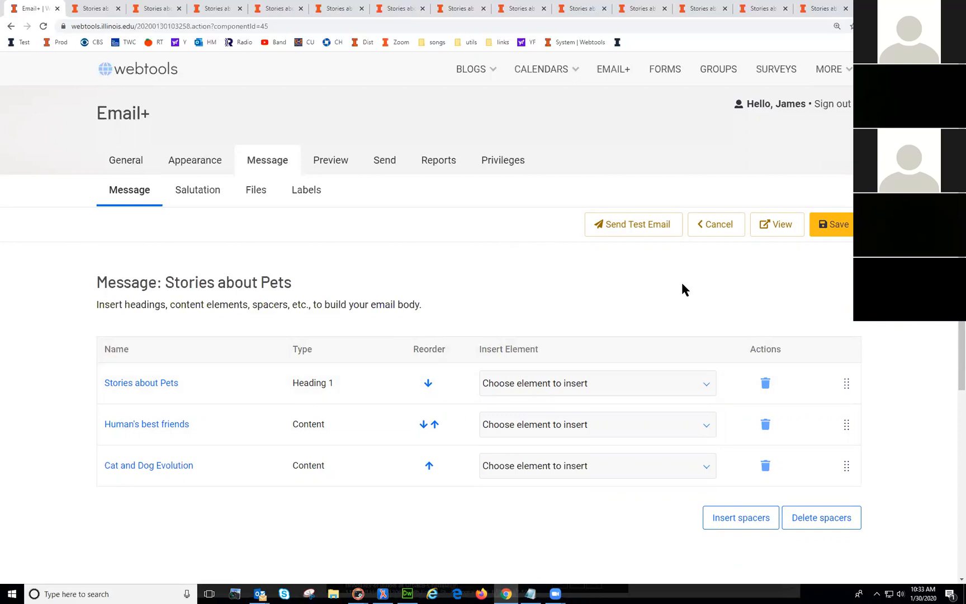
Step: Insert spacers between all message elements and preview the newsletter
click(747, 526)
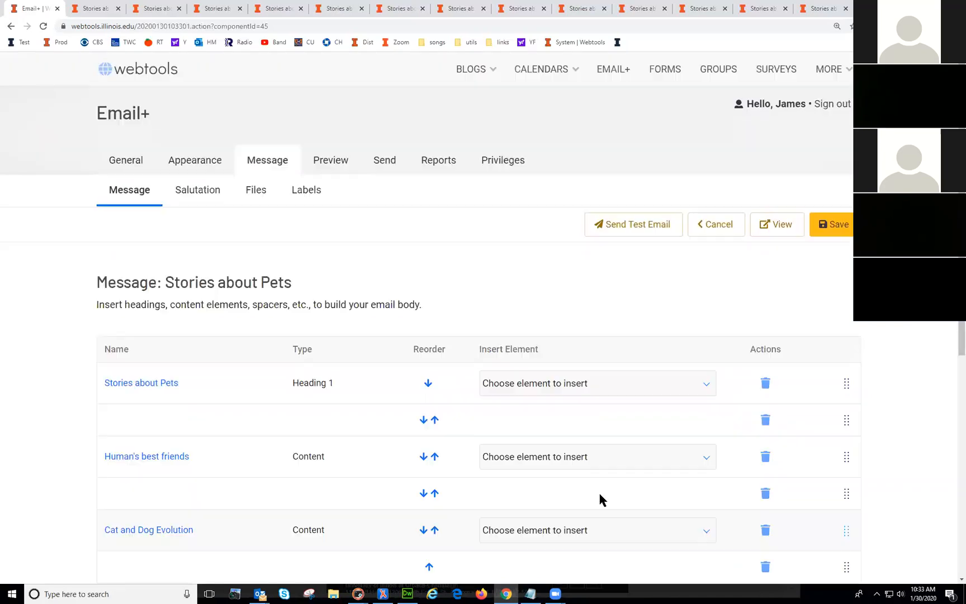
scroll(379, 426, down, 2)
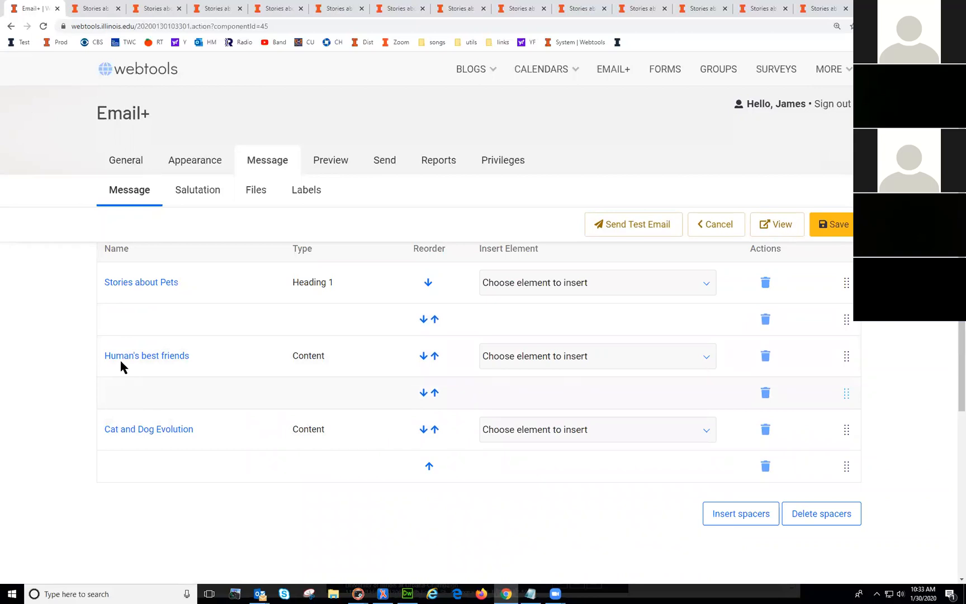
click(773, 224)
scroll(629, 340, down, 3)
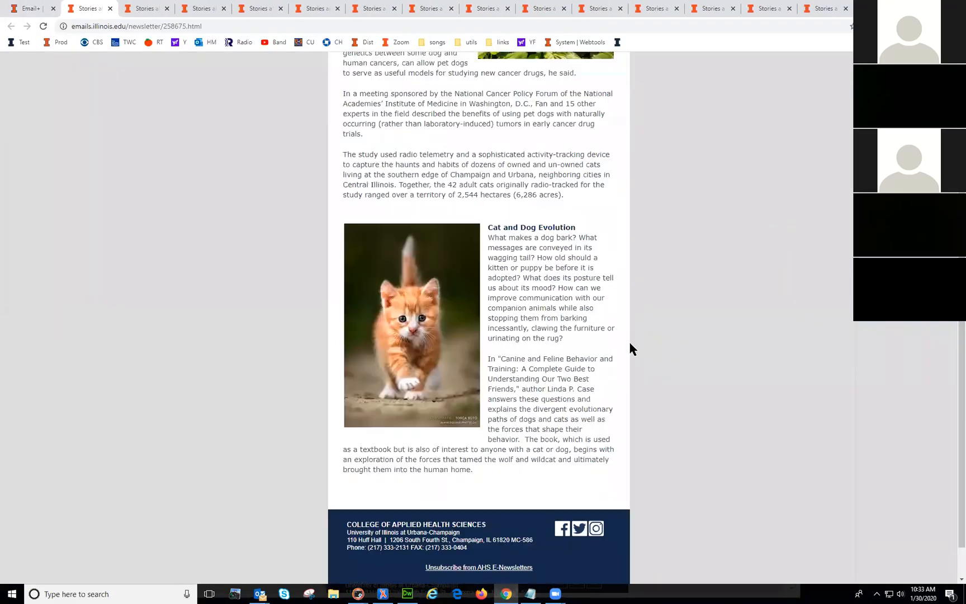
scroll(587, 368, up, 3)
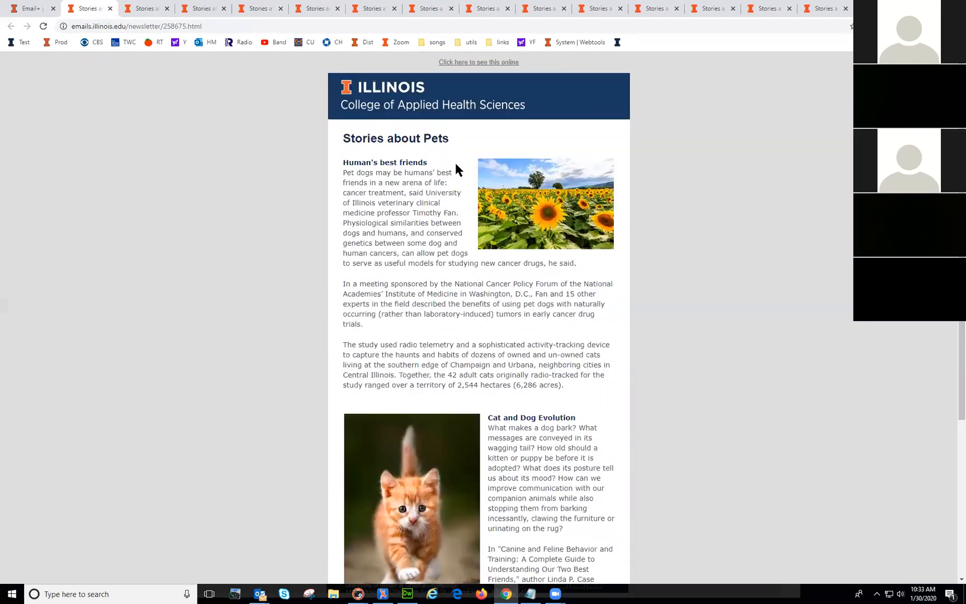
Step: Close all eleven Stories about Pets preview tabs, keeping only the email editor open
click(35, 10)
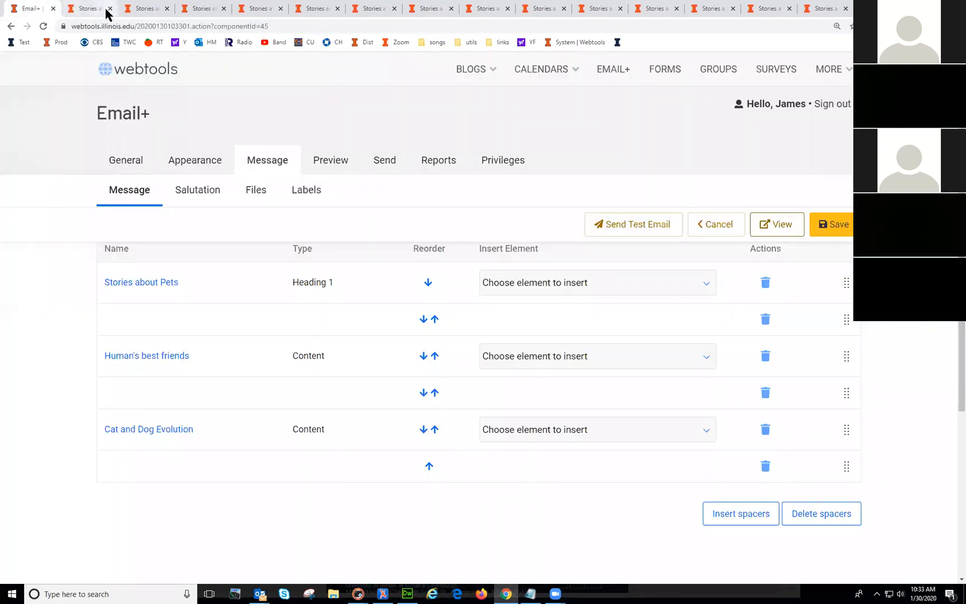
click(110, 9)
click(111, 8)
click(110, 8)
click(110, 9)
click(110, 8)
click(110, 8)
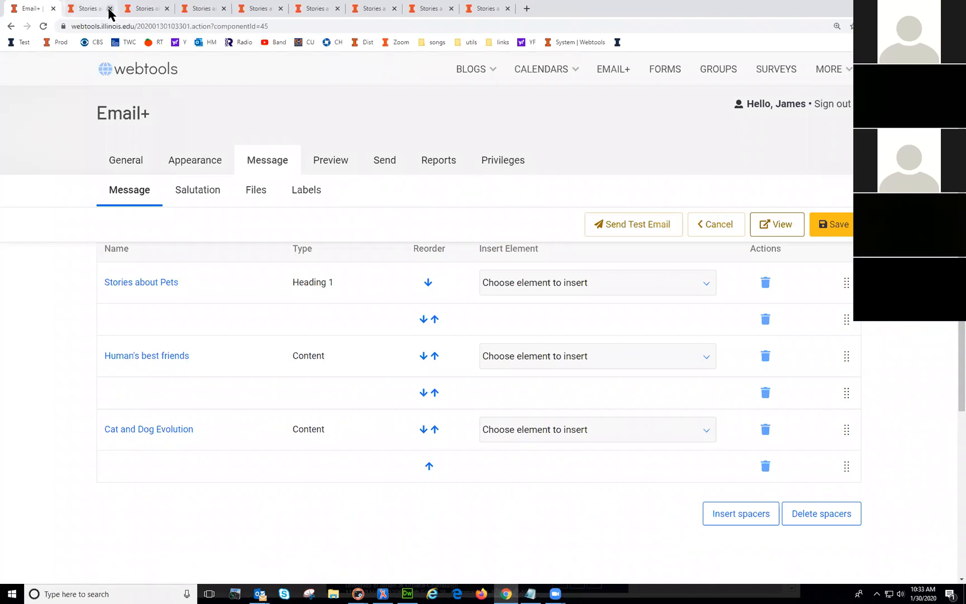
click(110, 9)
click(111, 9)
click(110, 8)
click(110, 8)
click(110, 8)
click(110, 9)
click(110, 9)
click(110, 8)
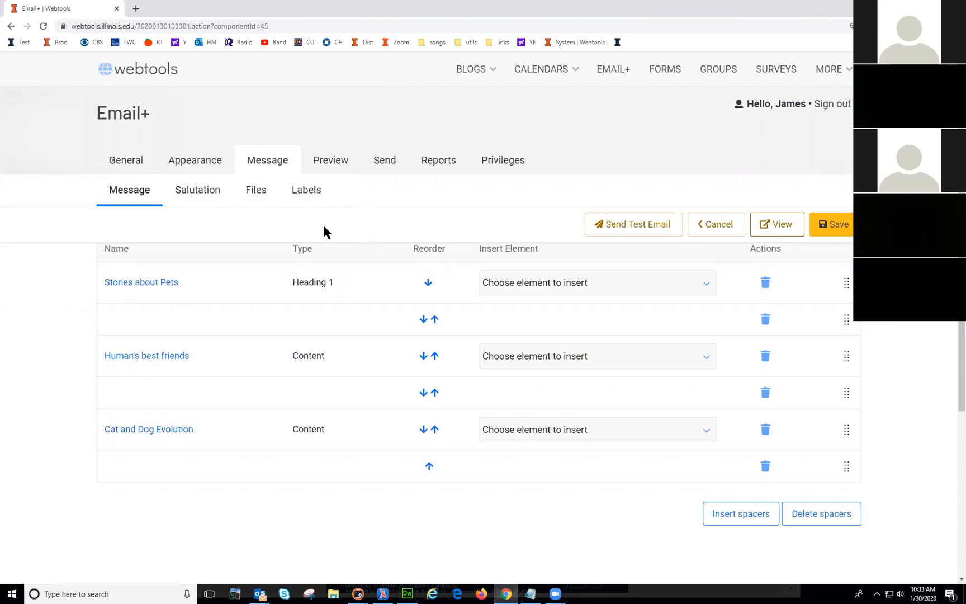
Step: Turn on a salutation for Stories about Pets using the standard Hello {firstName}, greeting
click(198, 192)
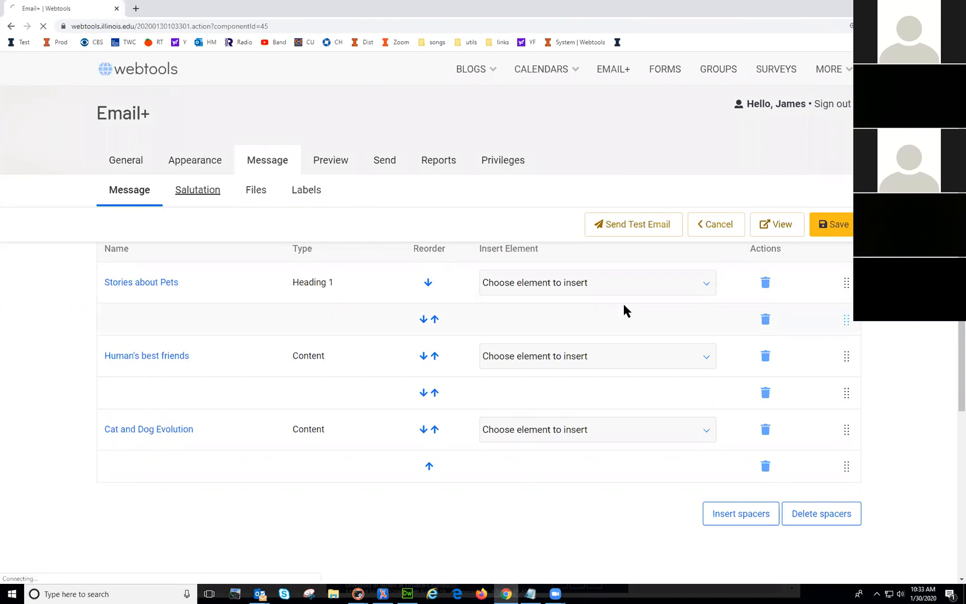
scroll(744, 386, down, 2)
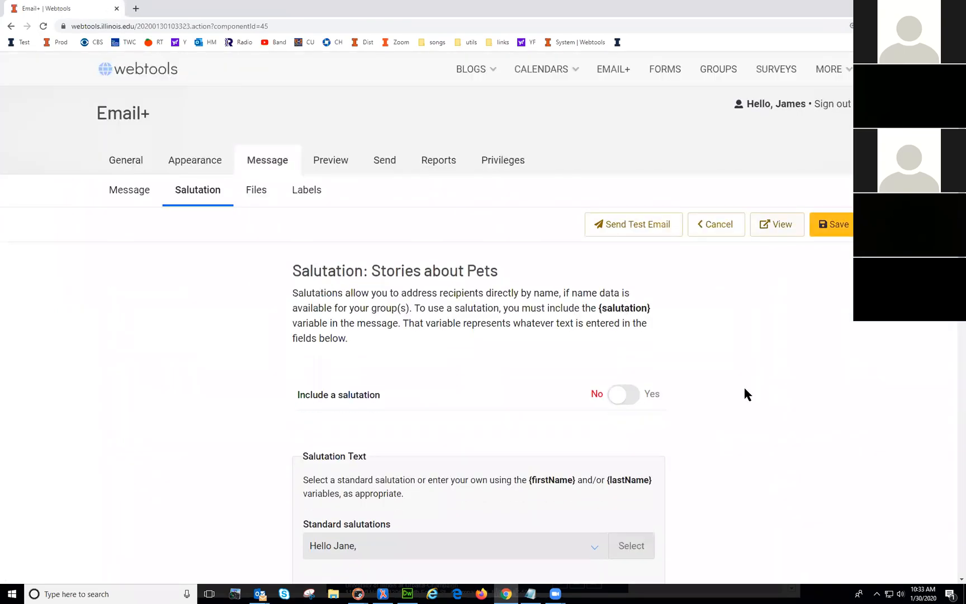
scroll(739, 385, up, 2)
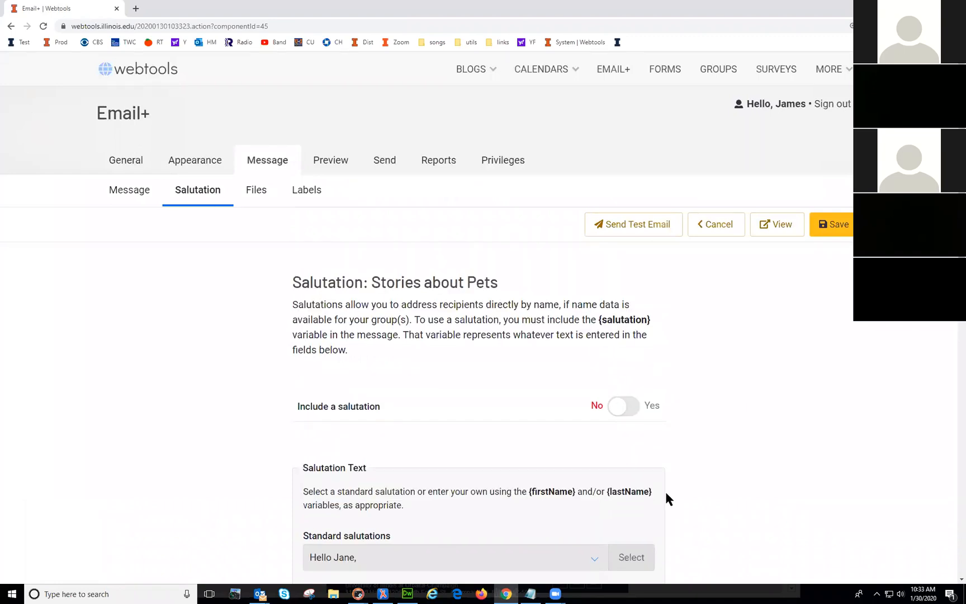
scroll(826, 471, down, 1)
scroll(826, 467, down, 1)
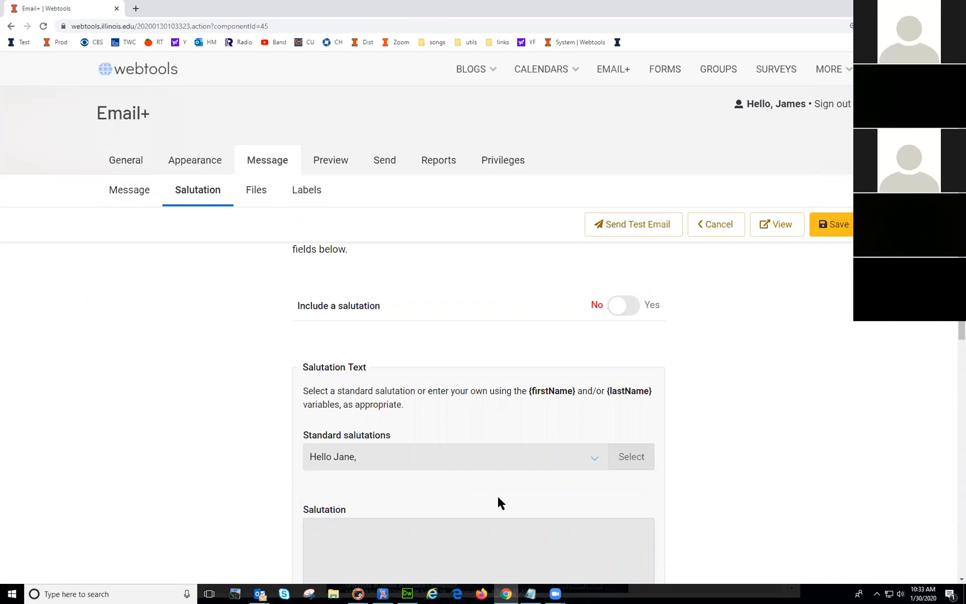
scroll(498, 503, down, 1)
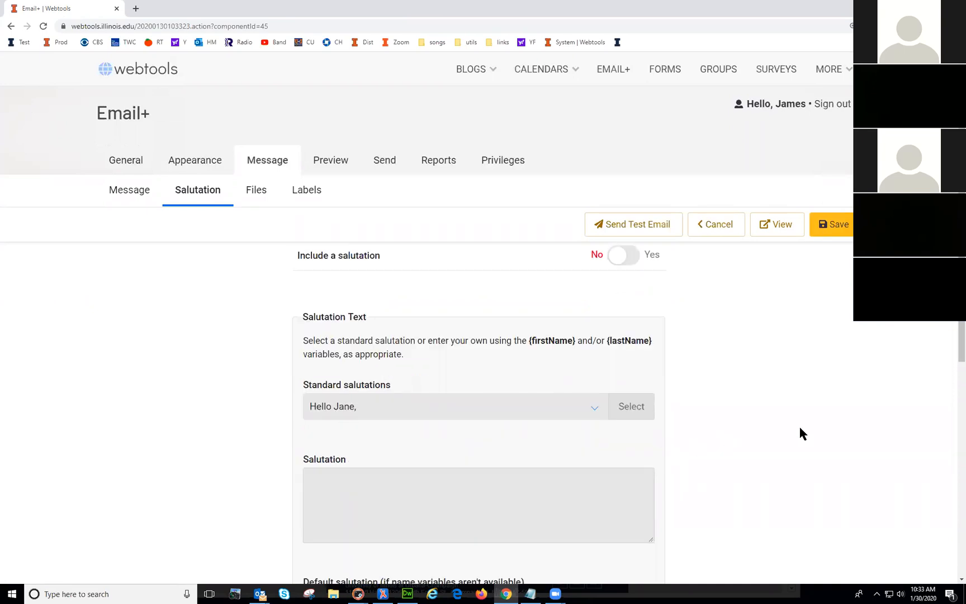
scroll(665, 467, down, 2)
scroll(665, 457, up, 5)
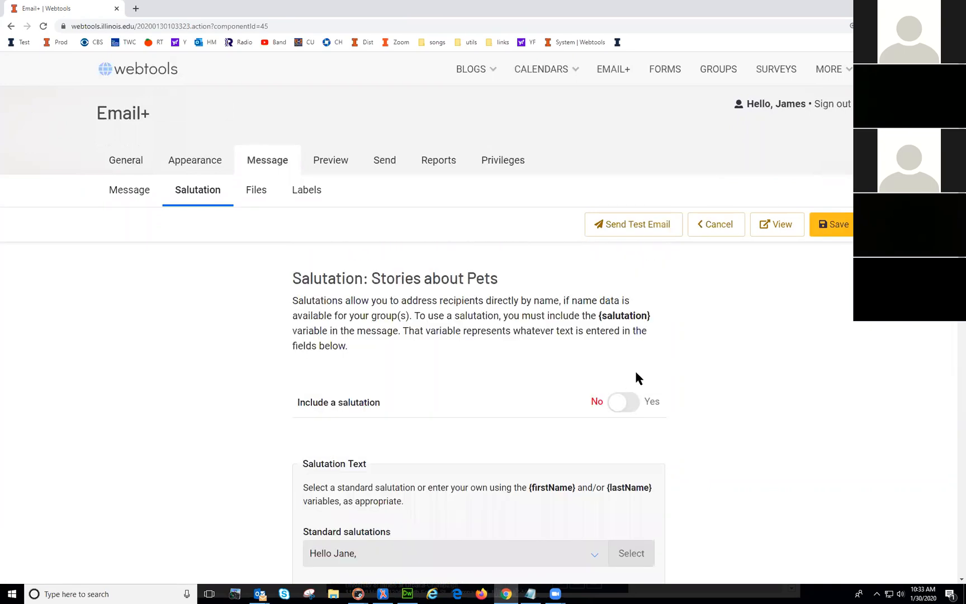
click(623, 403)
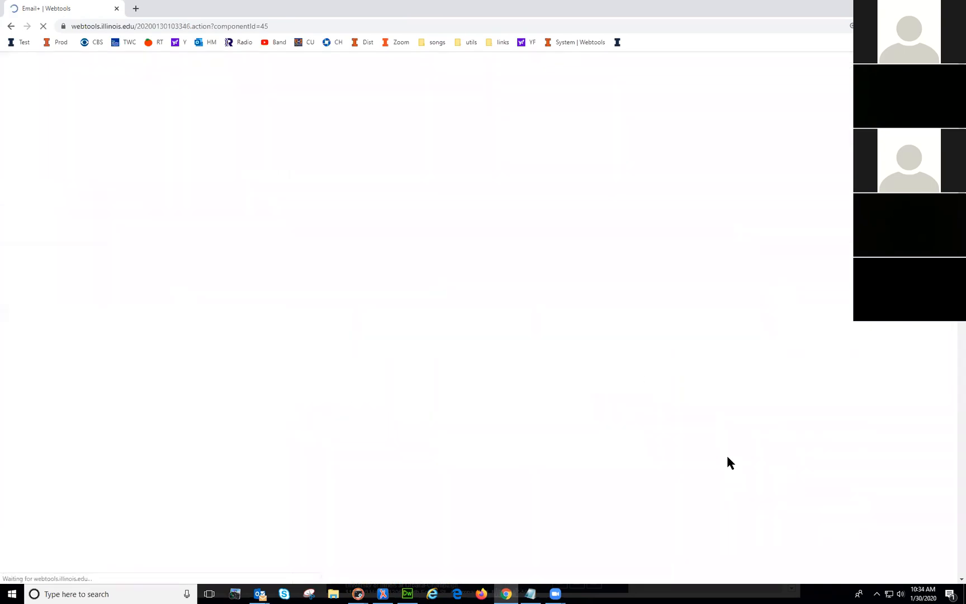
scroll(727, 462, down, 4)
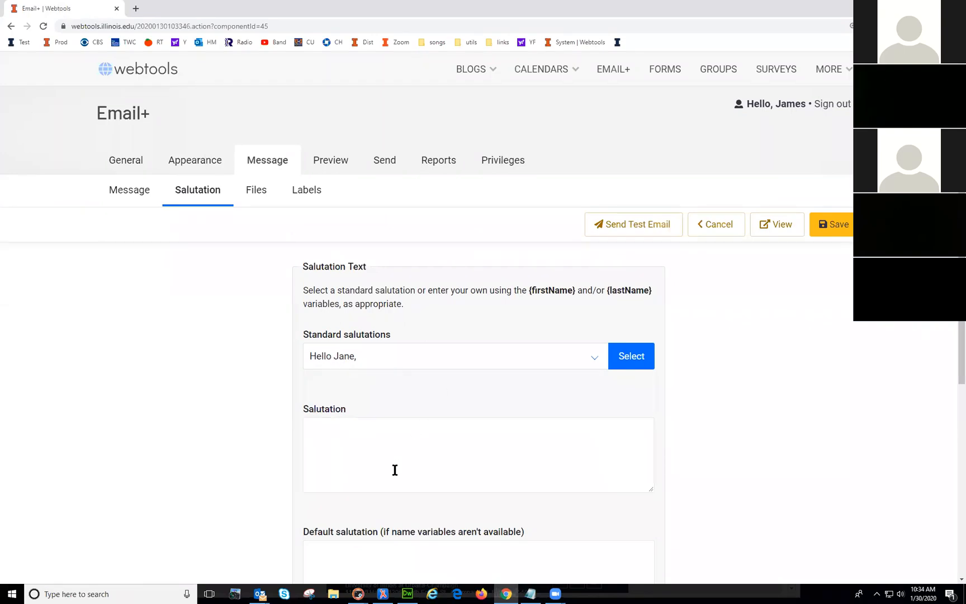
click(630, 361)
Step: Enter 'Hello alum' as the default salutation, then delete the default salutation text again
click(385, 431)
scroll(447, 462, down, 2)
click(422, 470)
text(Hello)
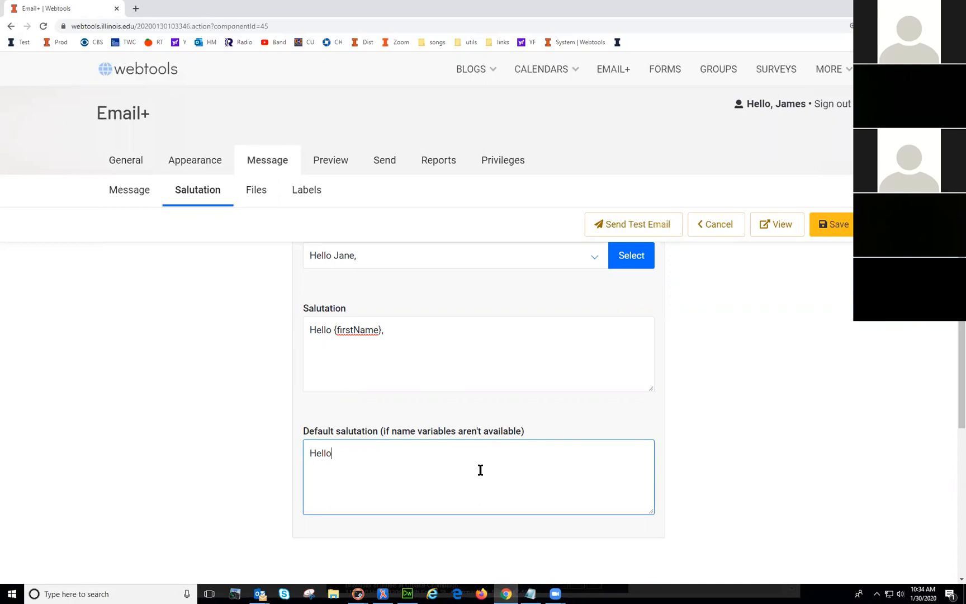
text( alum,)
drag(393, 331, 276, 331)
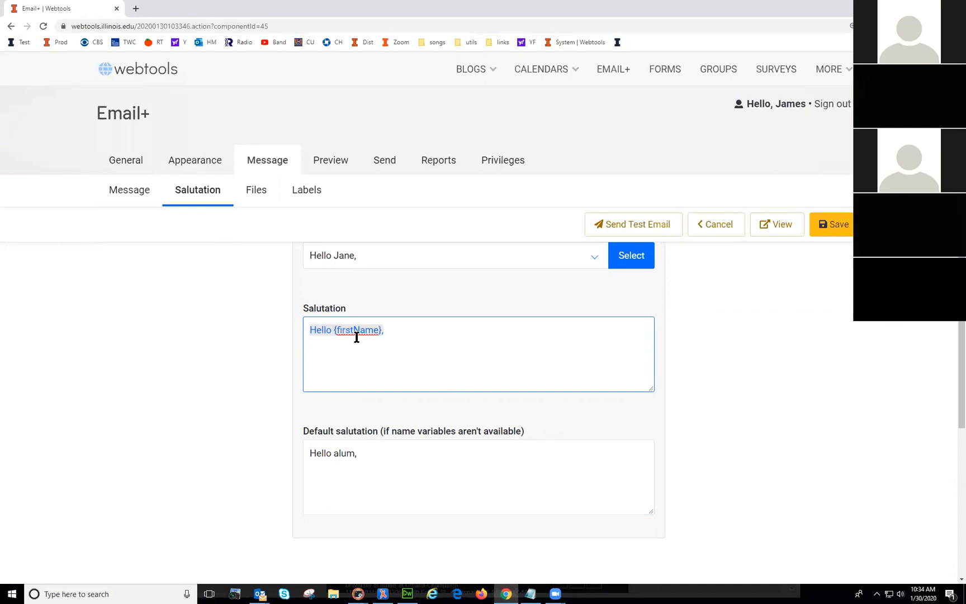
click(395, 340)
click(364, 459)
drag(373, 455, 179, 414)
key(BackSpace)
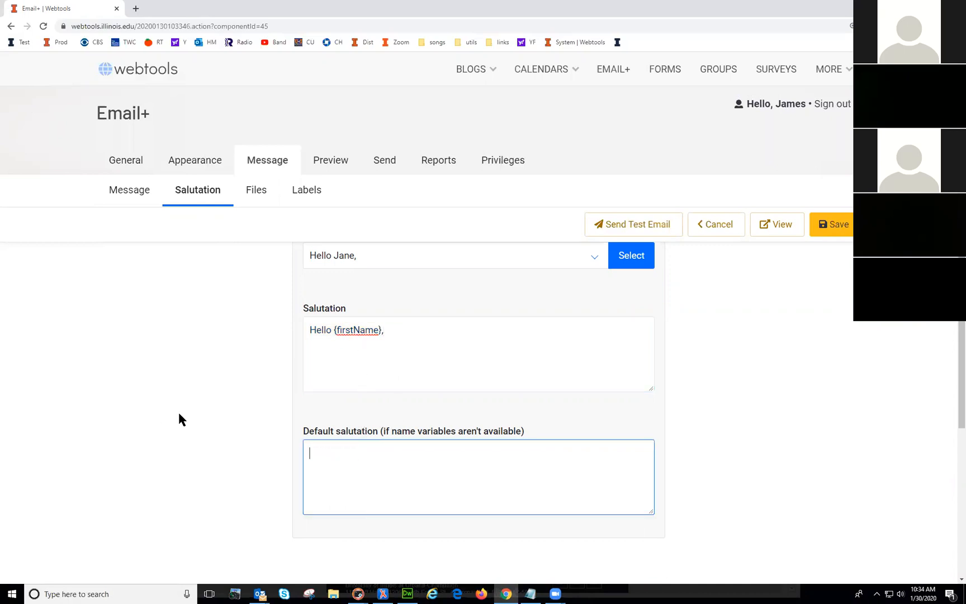
Step: Set 'Include a salutation' to No and go back to the message's element list
double_click(370, 331)
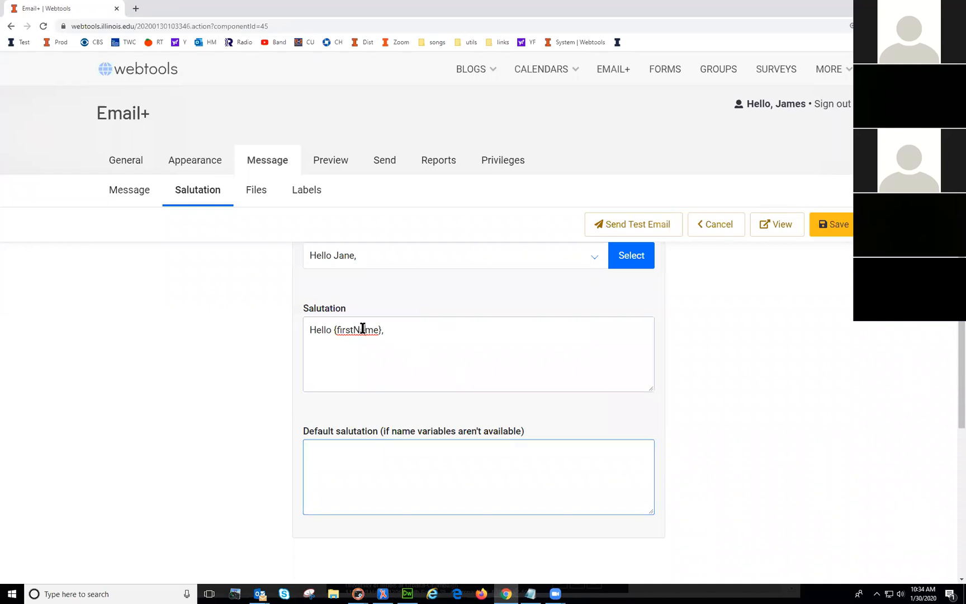
click(362, 463)
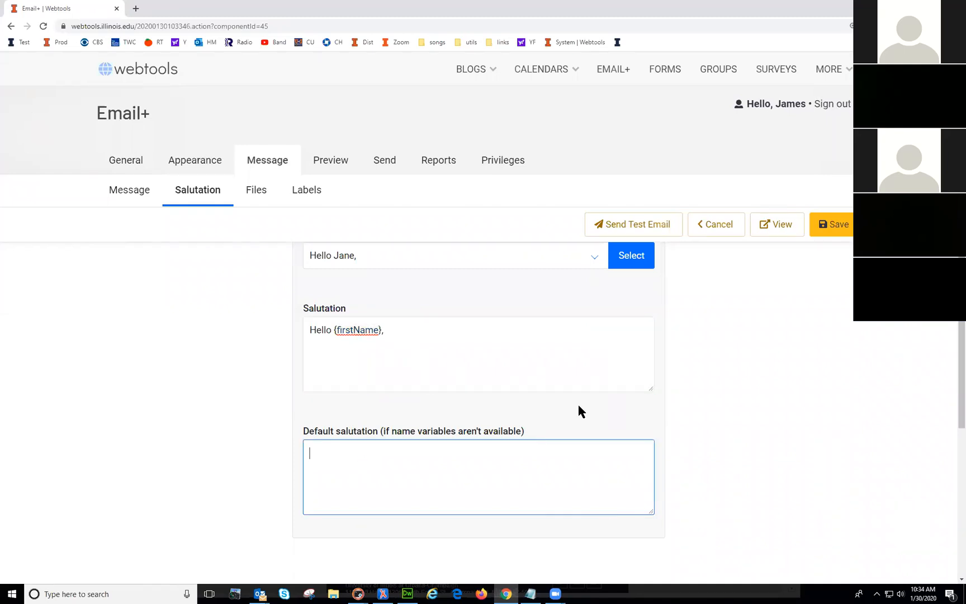
scroll(727, 372, up, 5)
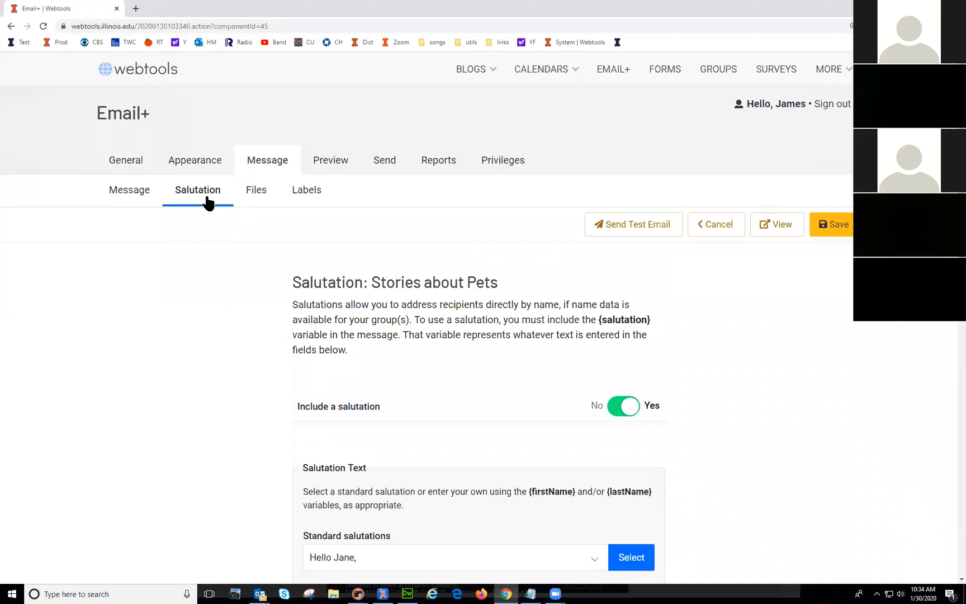
click(623, 407)
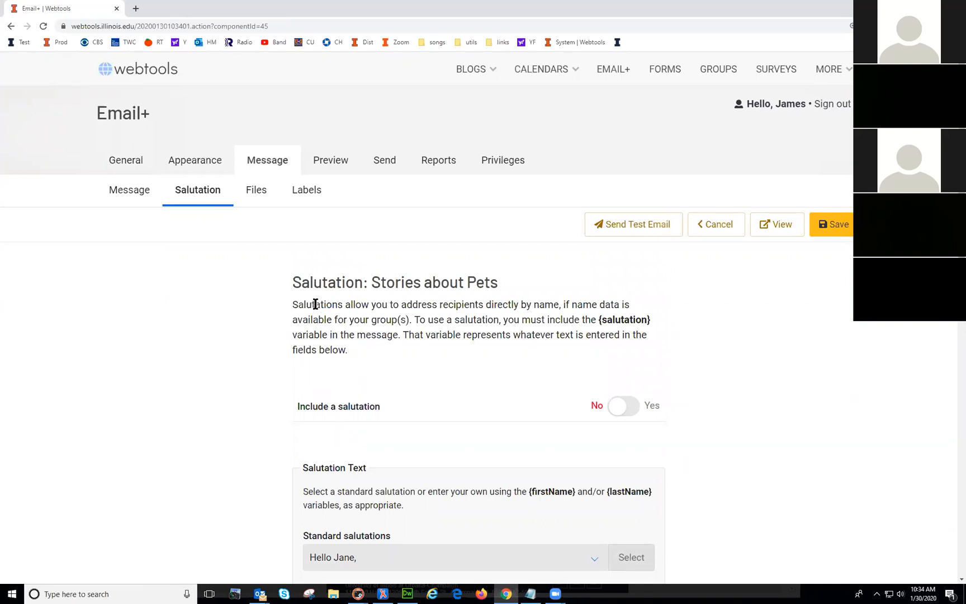
click(255, 192)
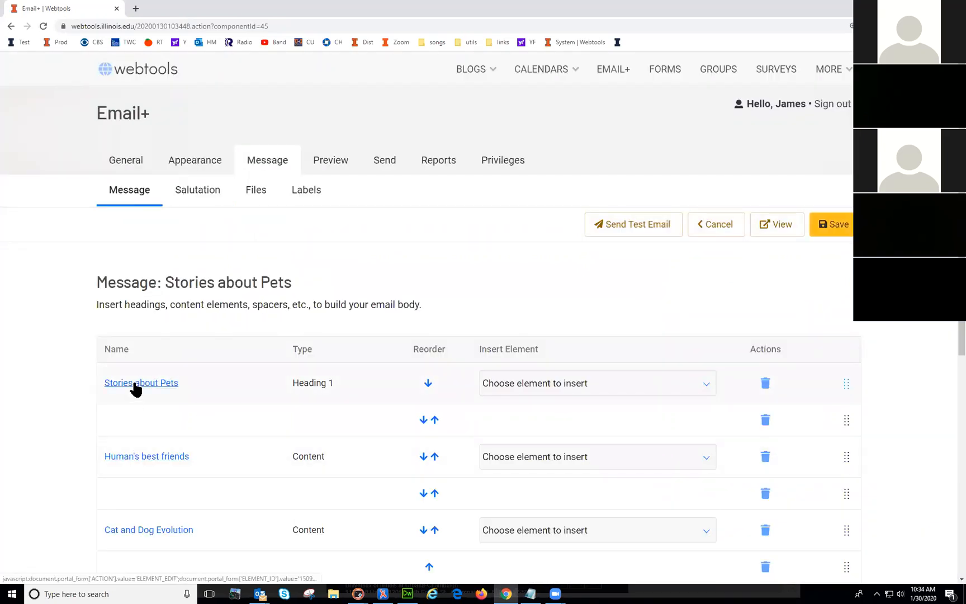
Step: Add 'Hello {firstName},' above the first paragraph of Human's best friends and save
click(126, 459)
click(312, 532)
click(238, 534)
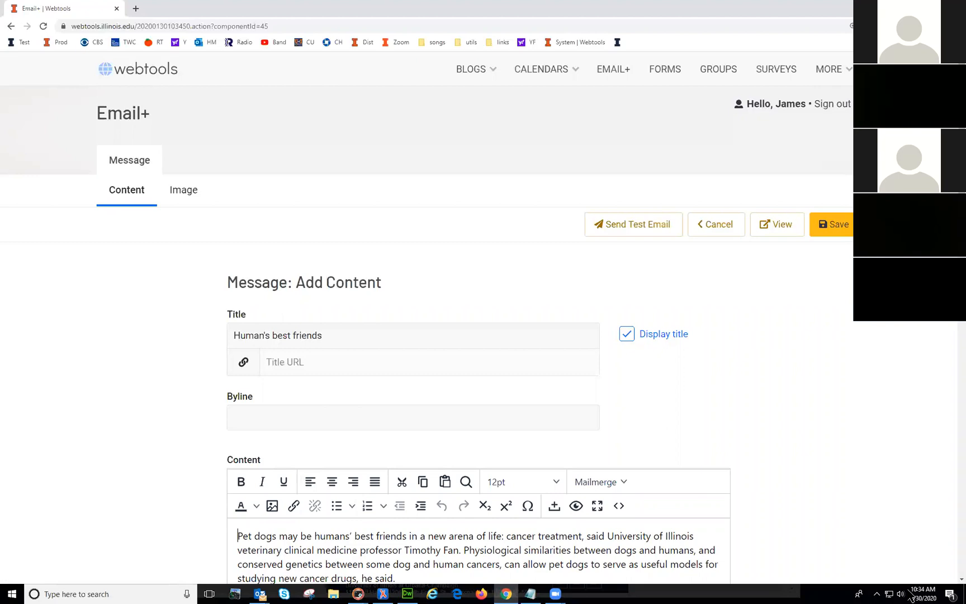
key(Return)
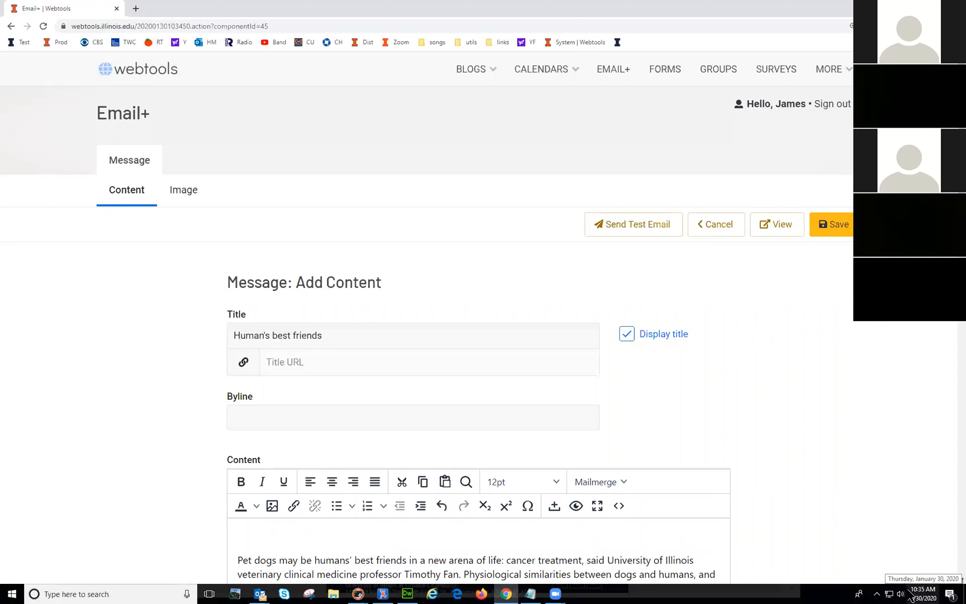
text(heel)
key(BackSpace)
key(BackSpace)
key(BackSpace)
text(Hello)
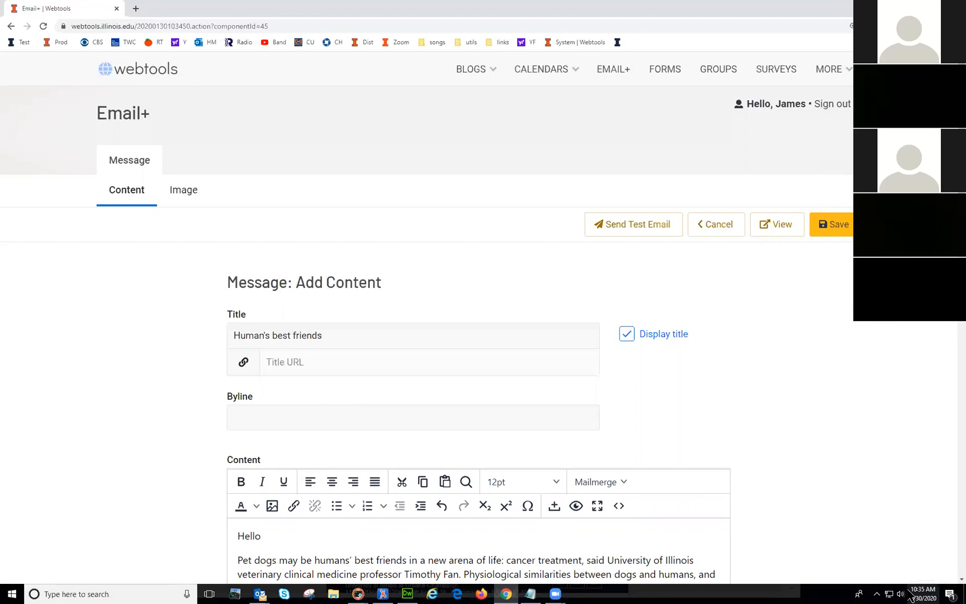
text( {firstName)
click(828, 223)
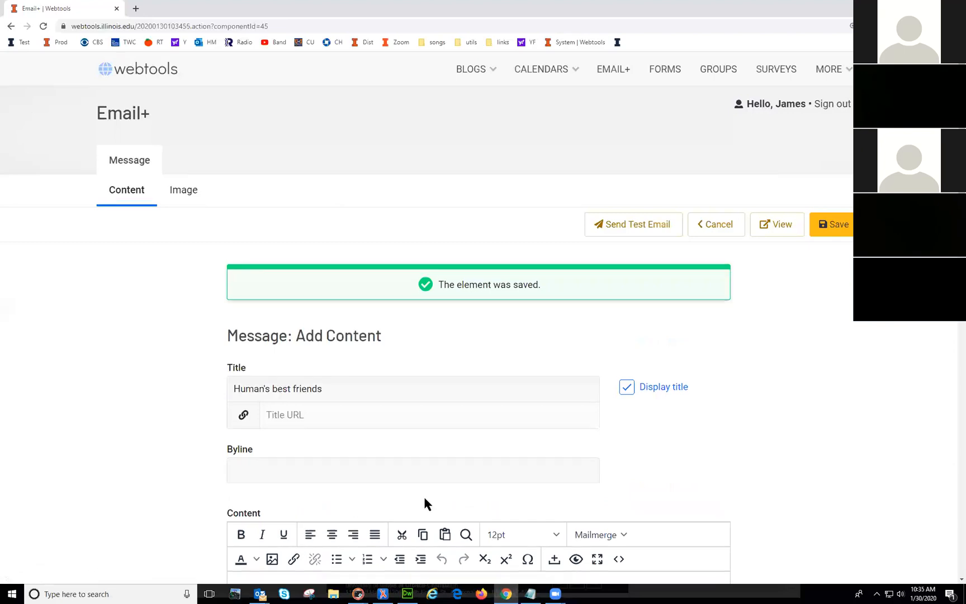
Step: Check the new greeting, save the content element again, and send a test email
scroll(423, 495, down, 3)
double_click(293, 441)
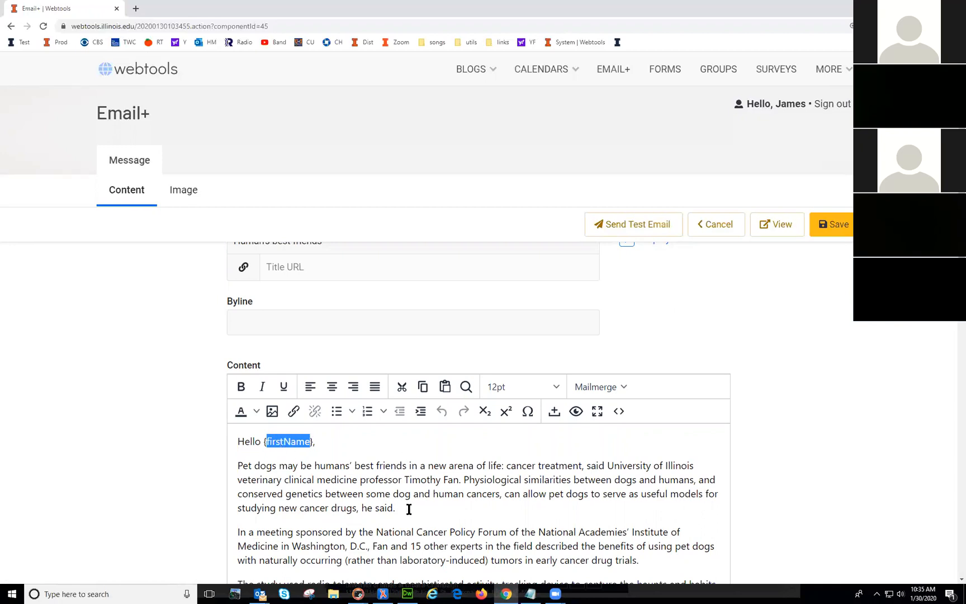
triple_click(286, 505)
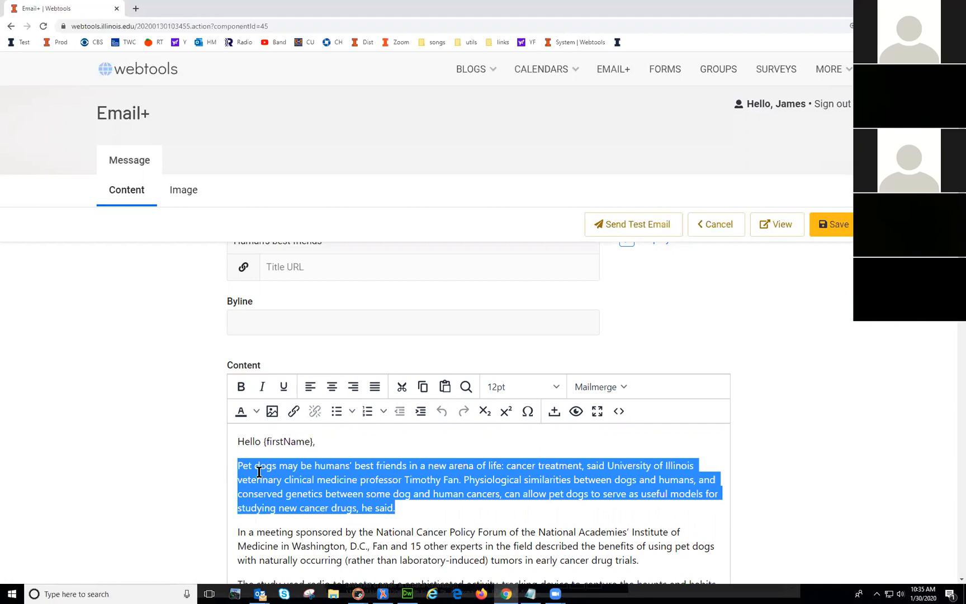
click(470, 483)
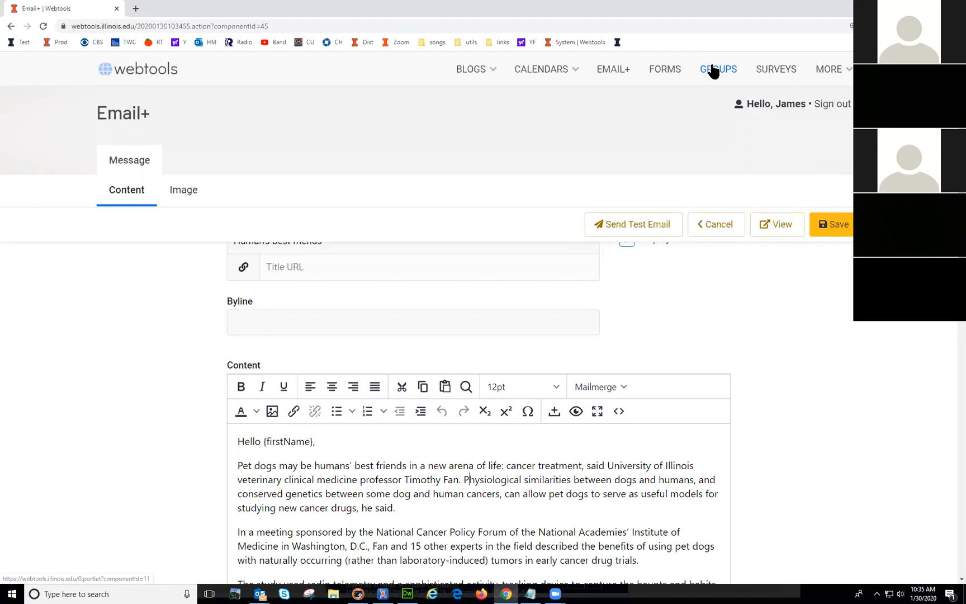
double_click(282, 441)
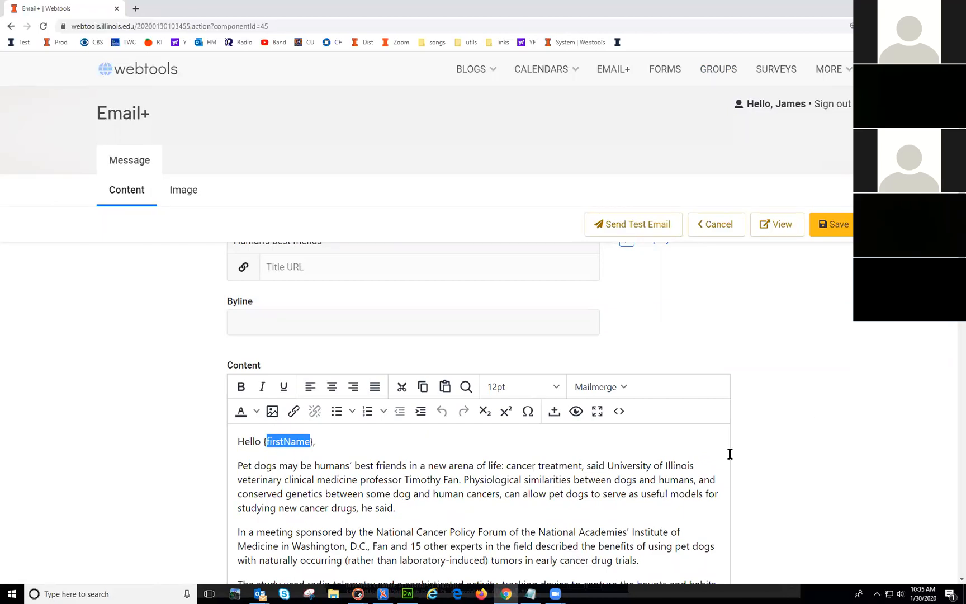
scroll(822, 300, up, 3)
click(832, 224)
click(643, 230)
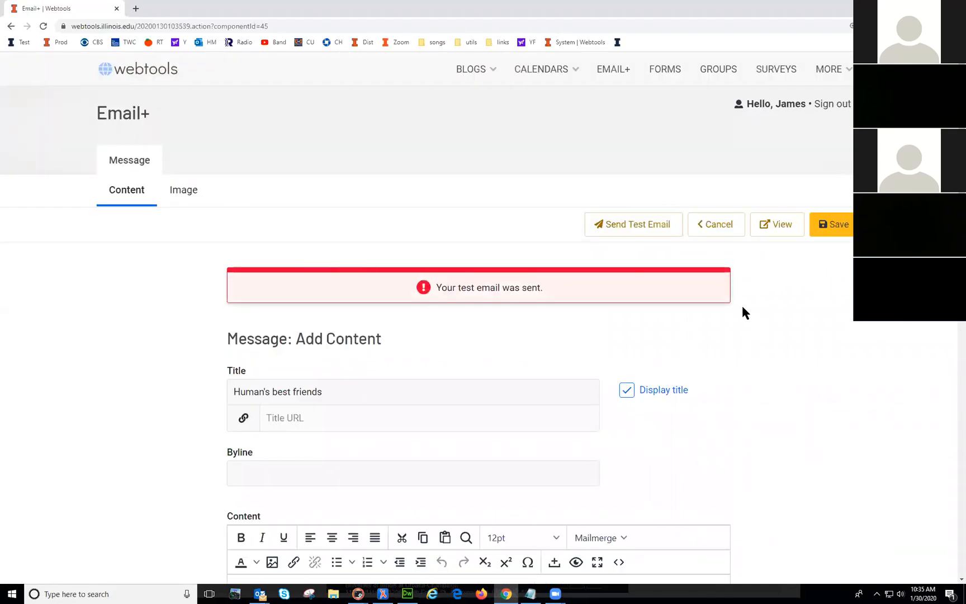
Step: Leave the content editor, review the Salutation settings, then view the message's attached Files
click(722, 227)
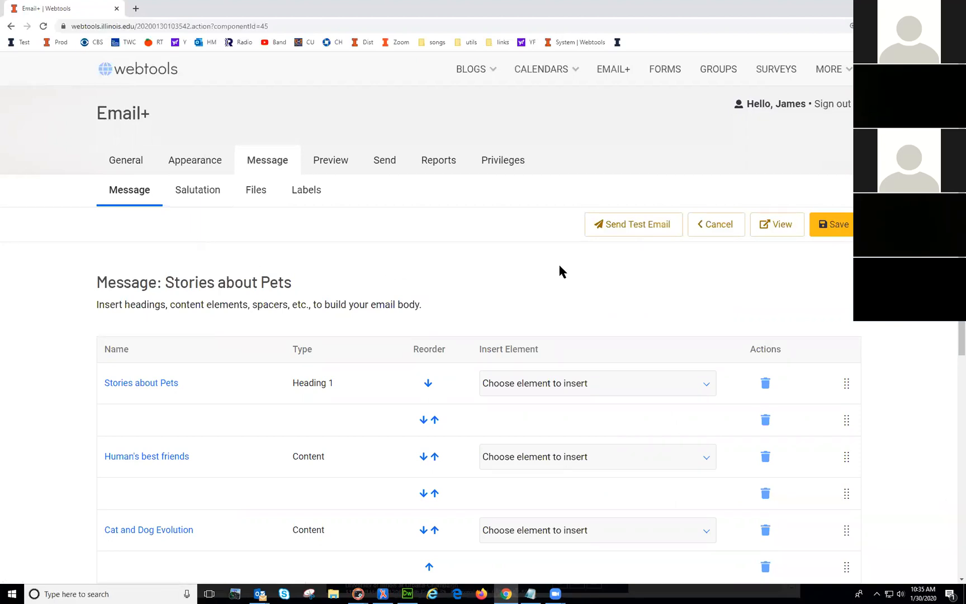
click(193, 193)
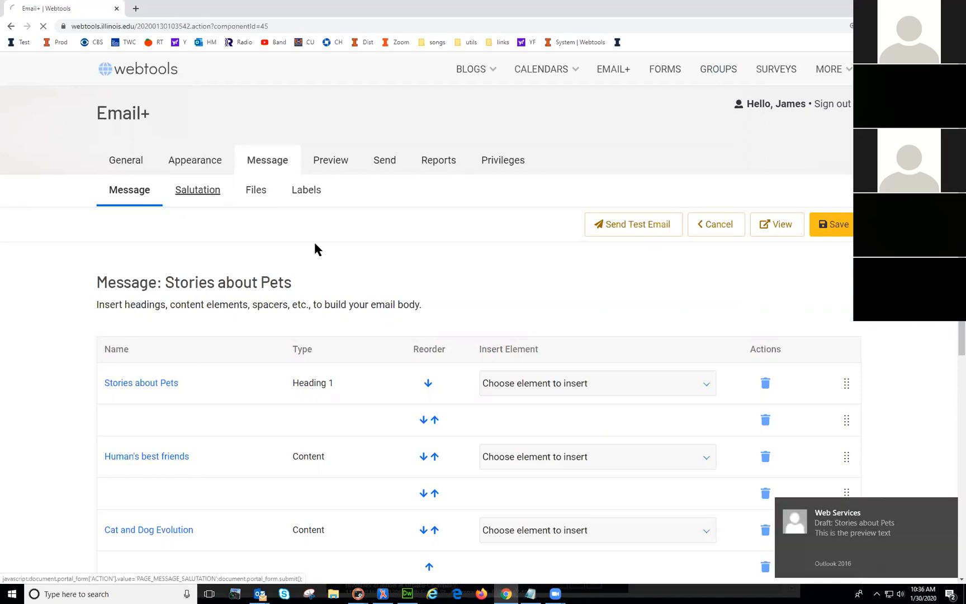
scroll(348, 436, down, 3)
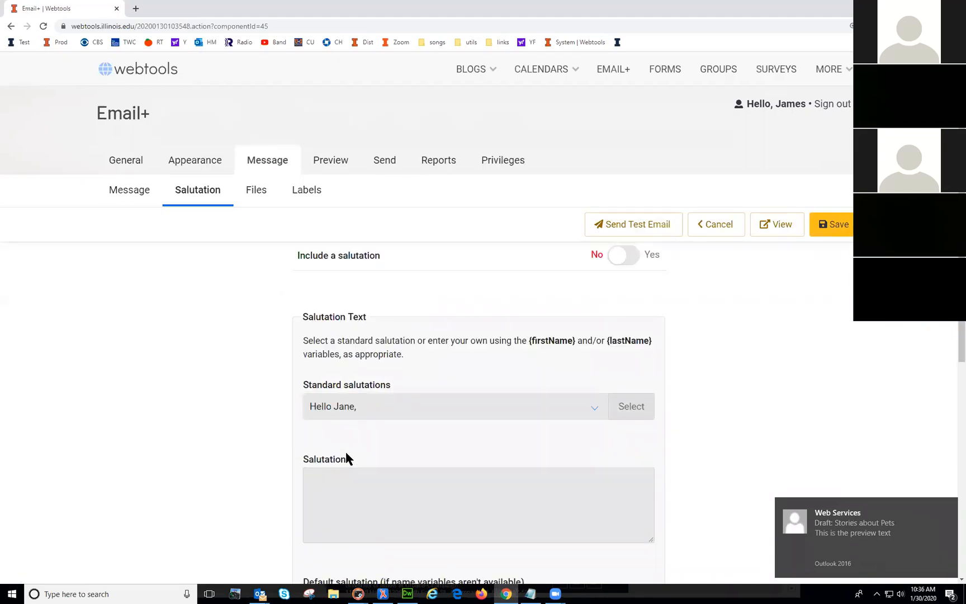
scroll(365, 530, down, 3)
scroll(364, 530, up, 6)
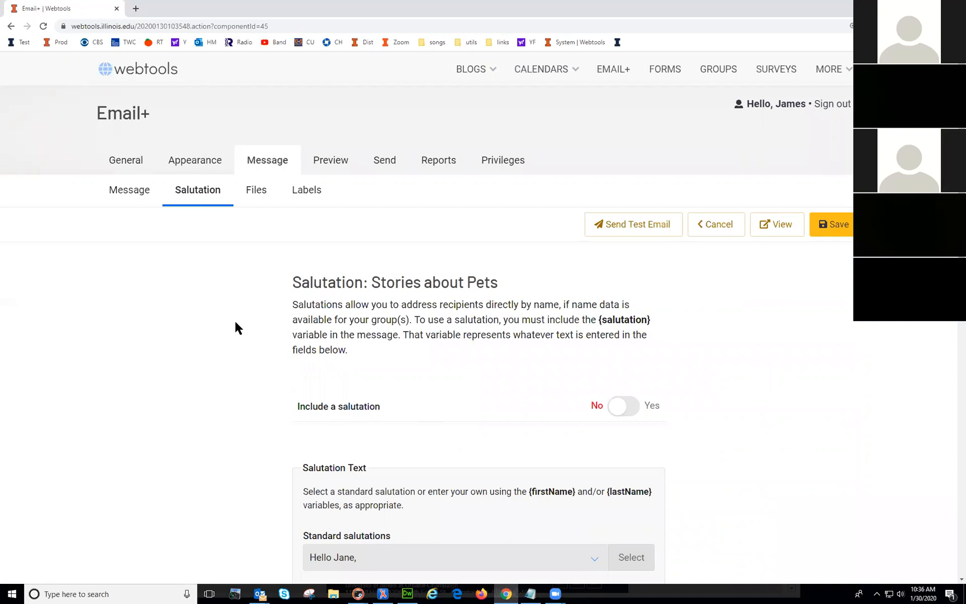
click(257, 193)
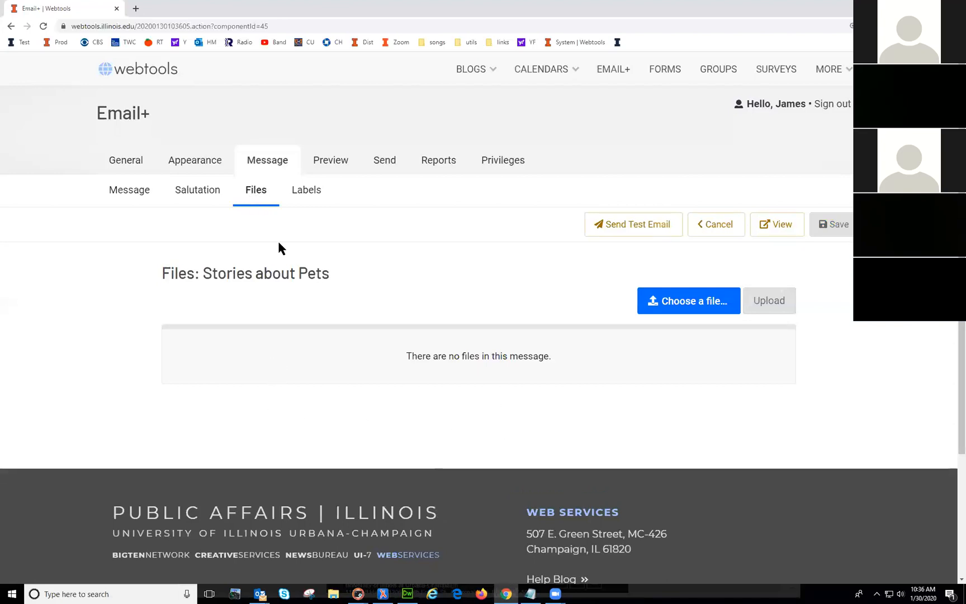
Step: Review the labels for the ahs.illinois.edu and Facebook links, leave them empty, and save
click(305, 193)
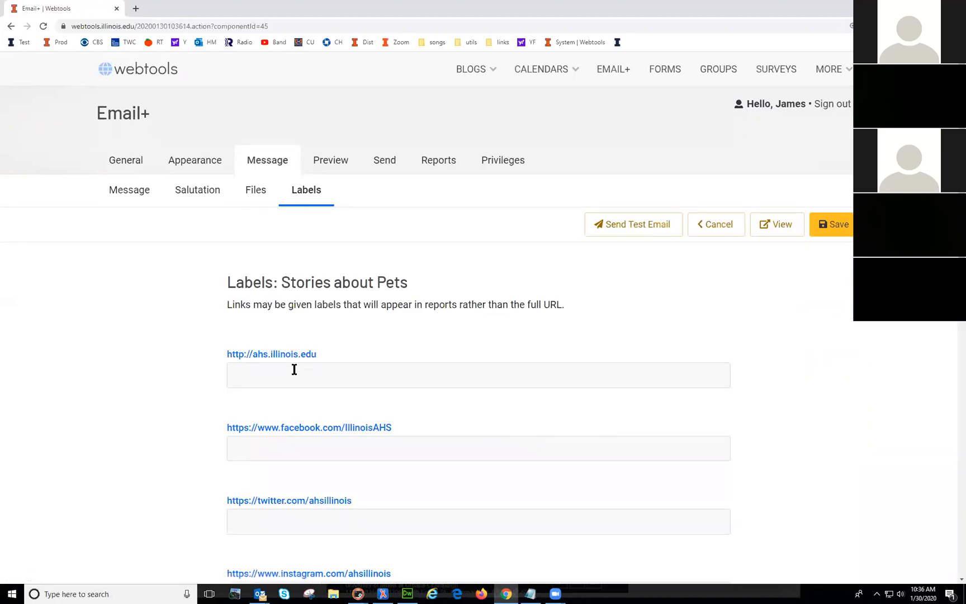
scroll(475, 414, down, 2)
scroll(474, 414, down, 3)
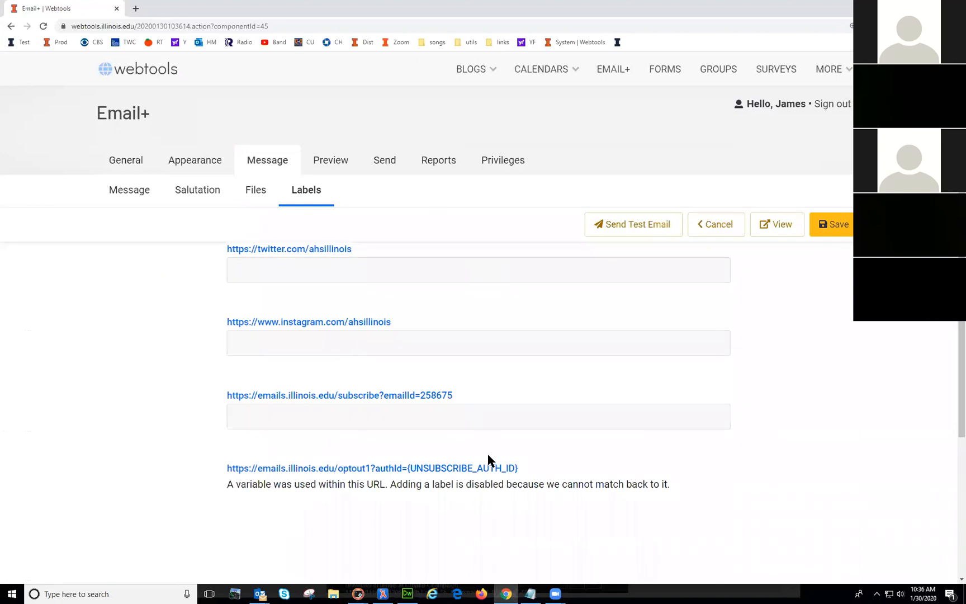
scroll(488, 455, up, 5)
click(269, 372)
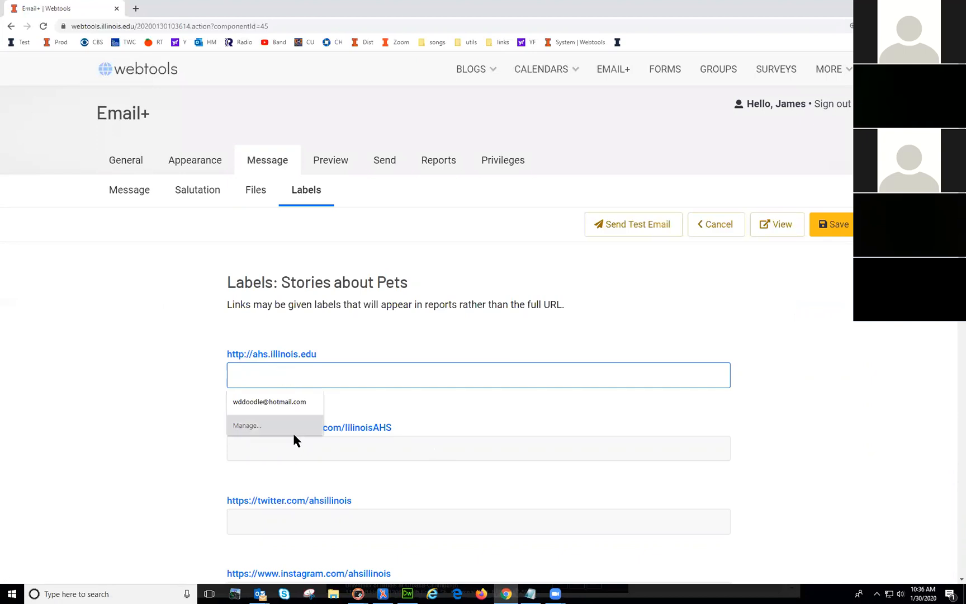
click(285, 448)
click(162, 332)
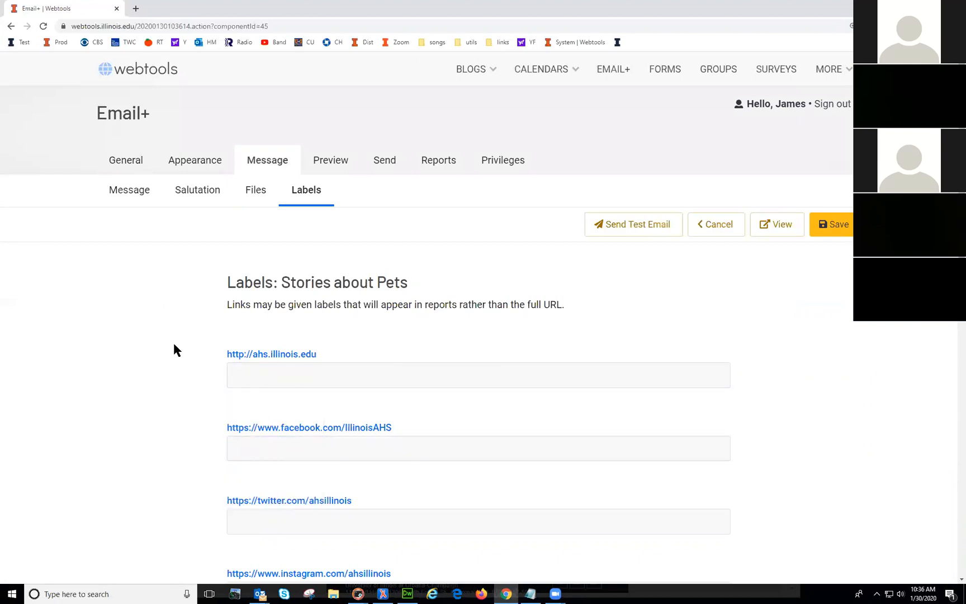
click(830, 226)
Step: Open the Preview page and look over the four mail-merge recipient addresses
click(328, 160)
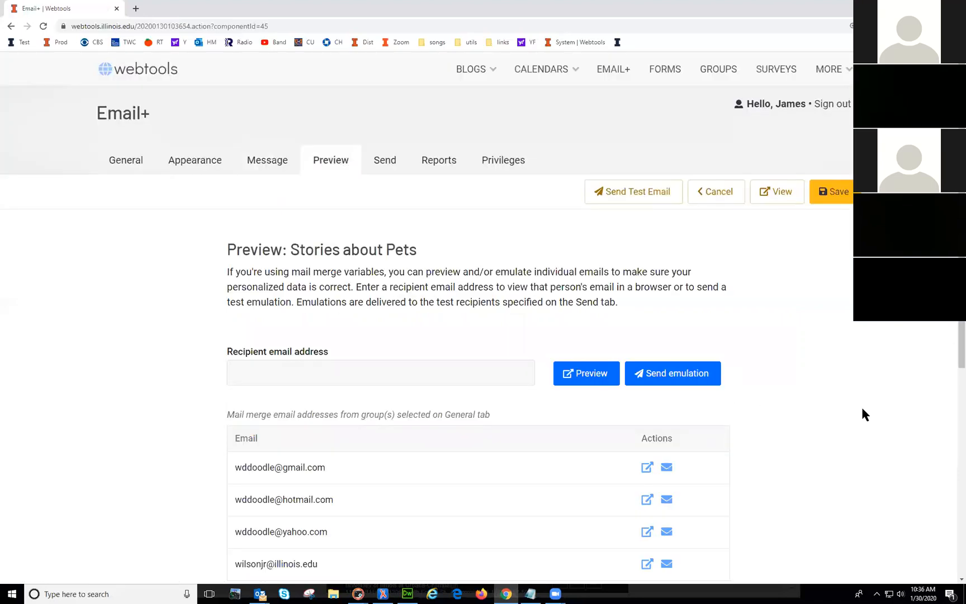
scroll(844, 419, down, 1)
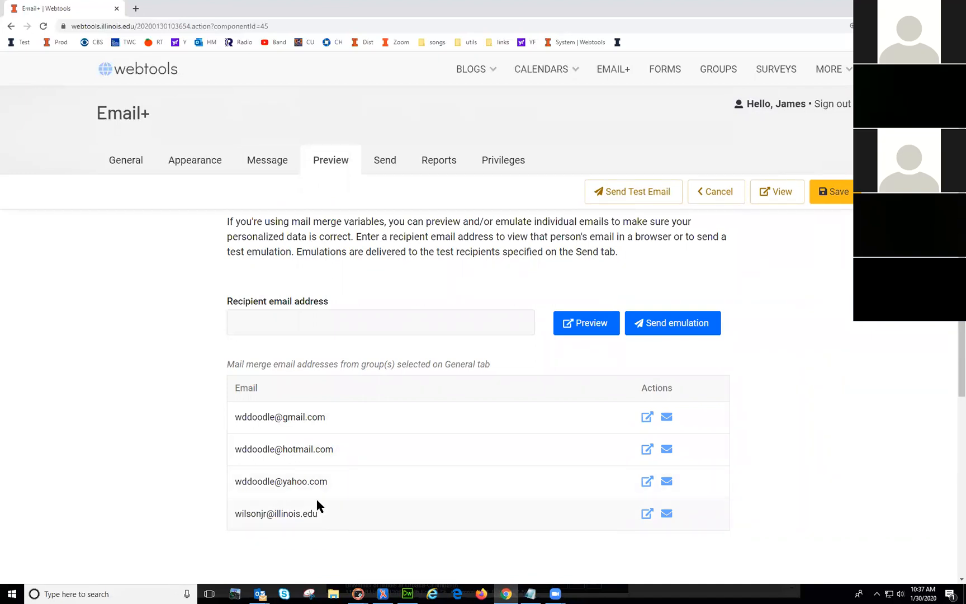
scroll(275, 367, up, 1)
click(270, 366)
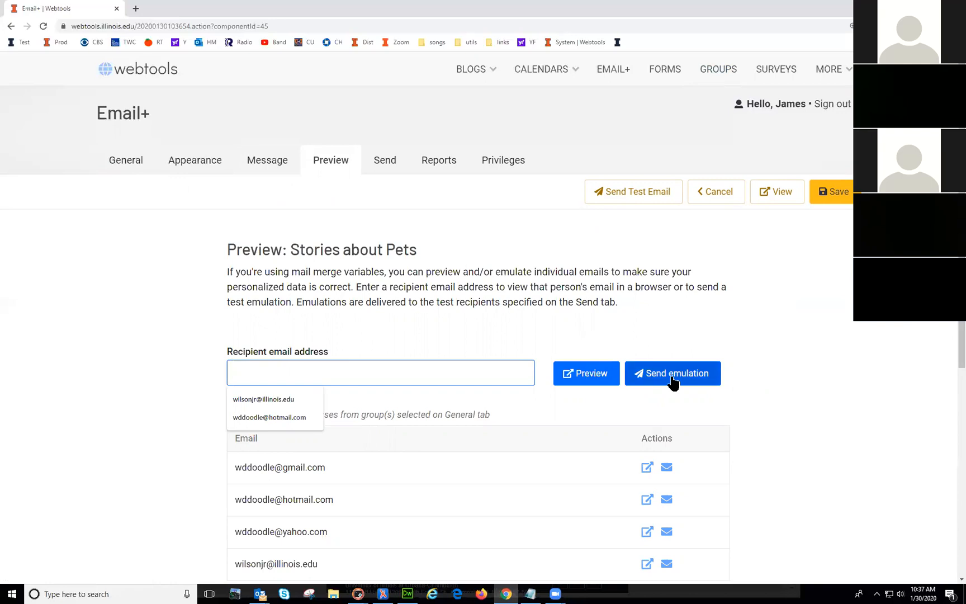
click(336, 171)
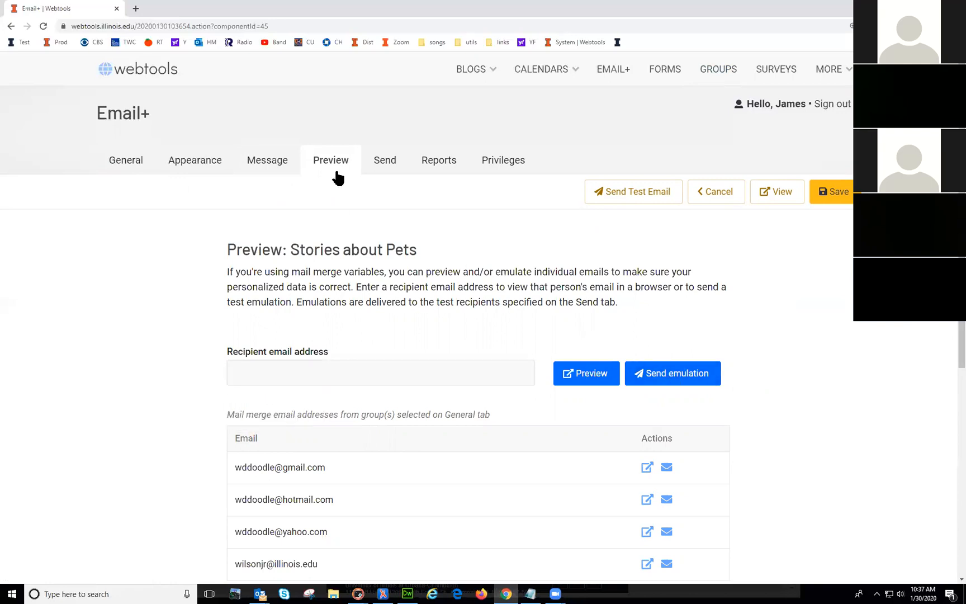
click(297, 370)
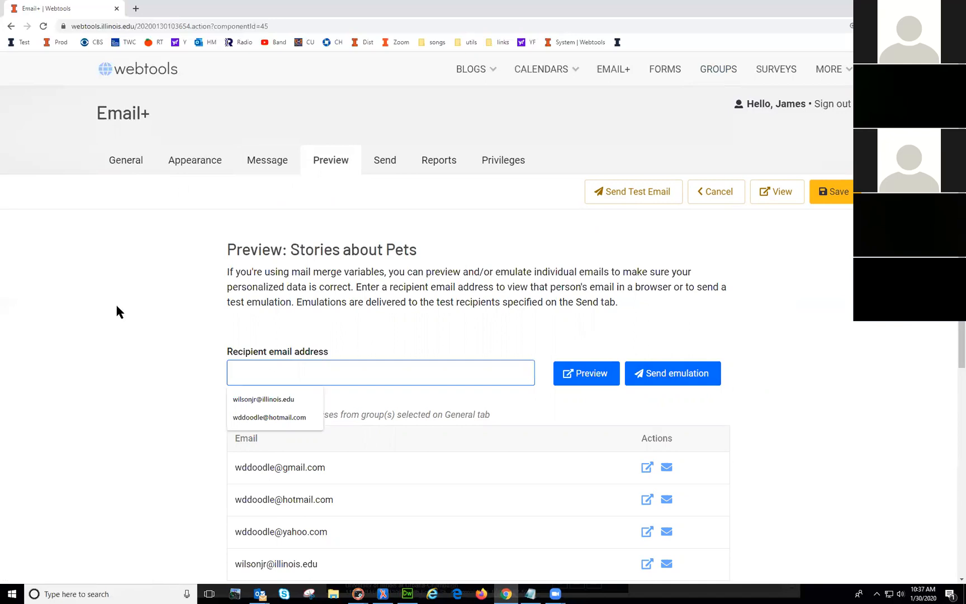
click(491, 304)
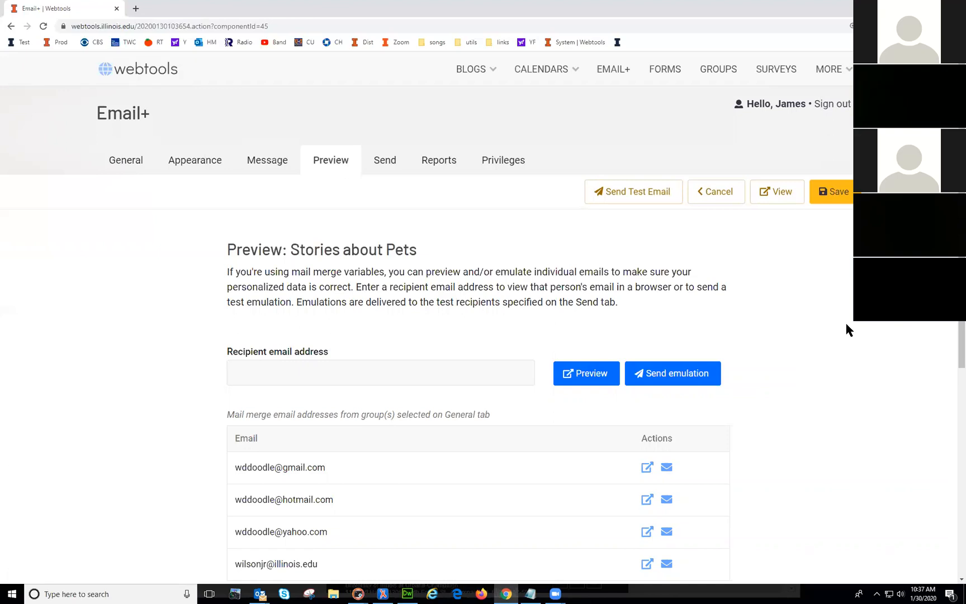
scroll(768, 411, down, 3)
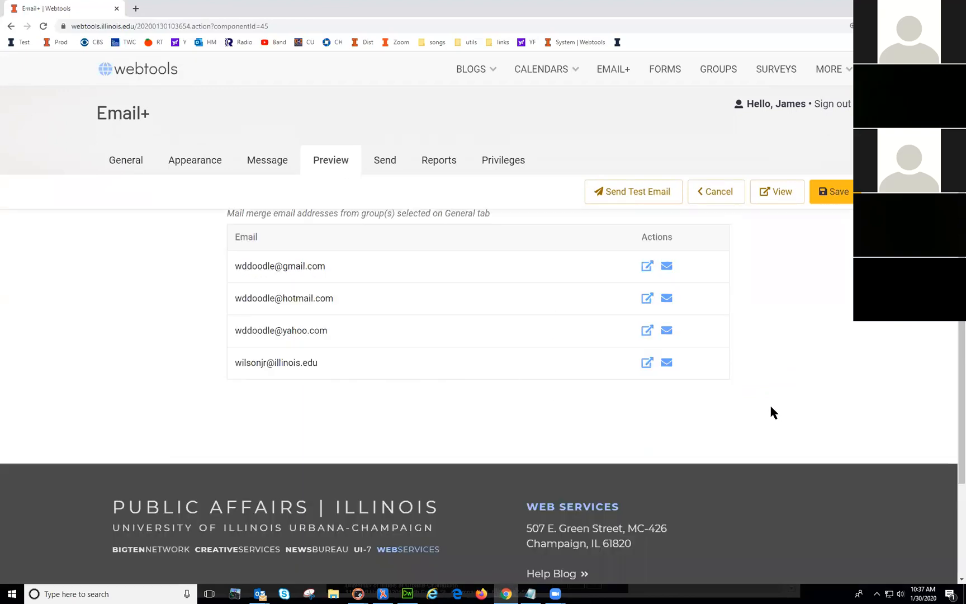
scroll(783, 410, up, 3)
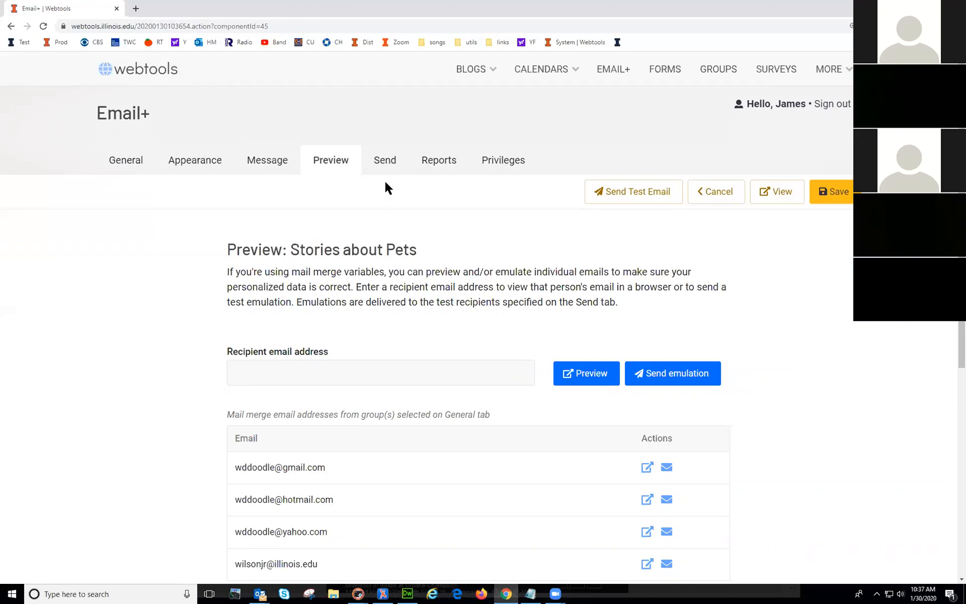
Step: Check the test and status notification recipient addresses in the send settings, then run Complete final check
click(385, 162)
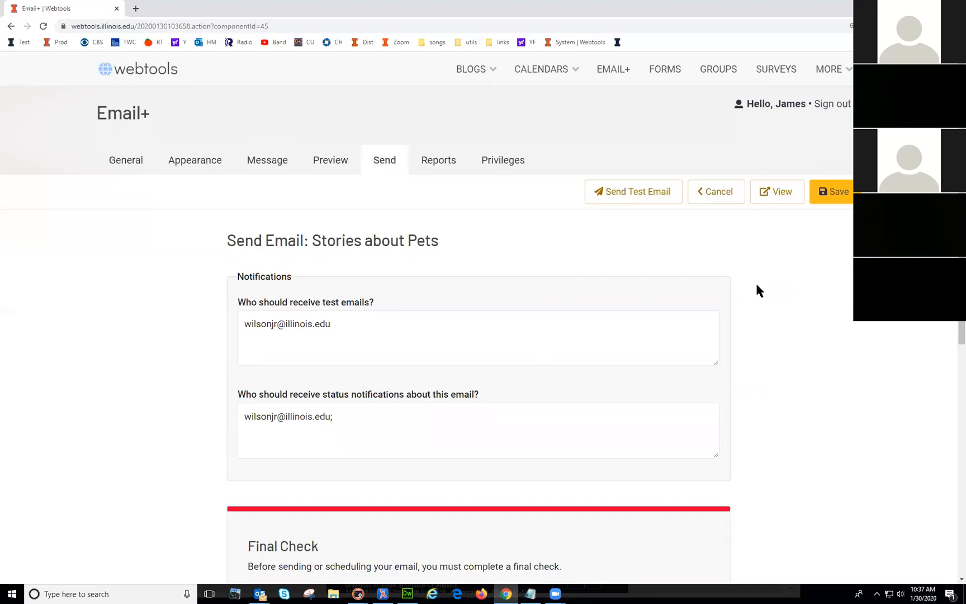
click(308, 316)
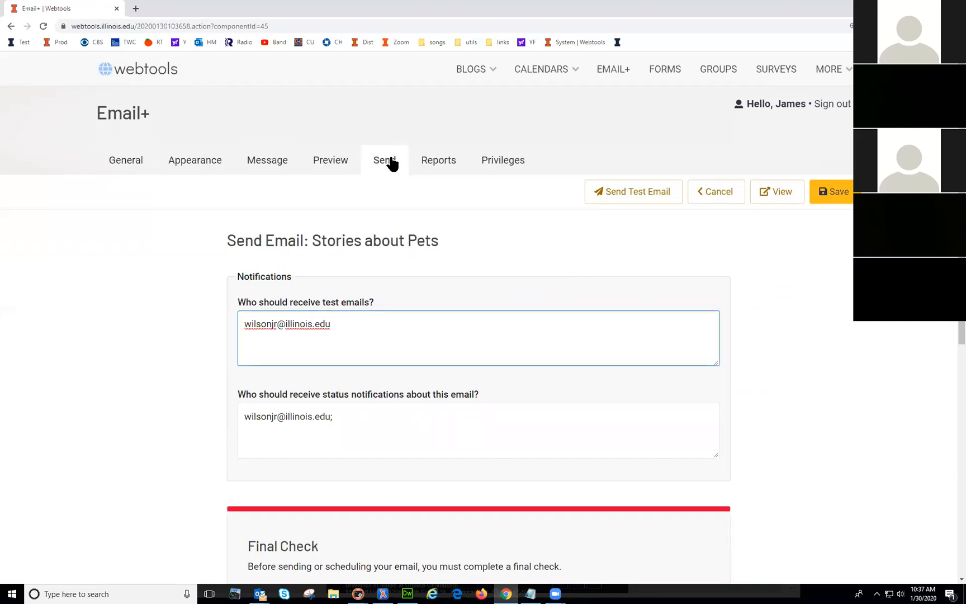
drag(345, 318, 235, 330)
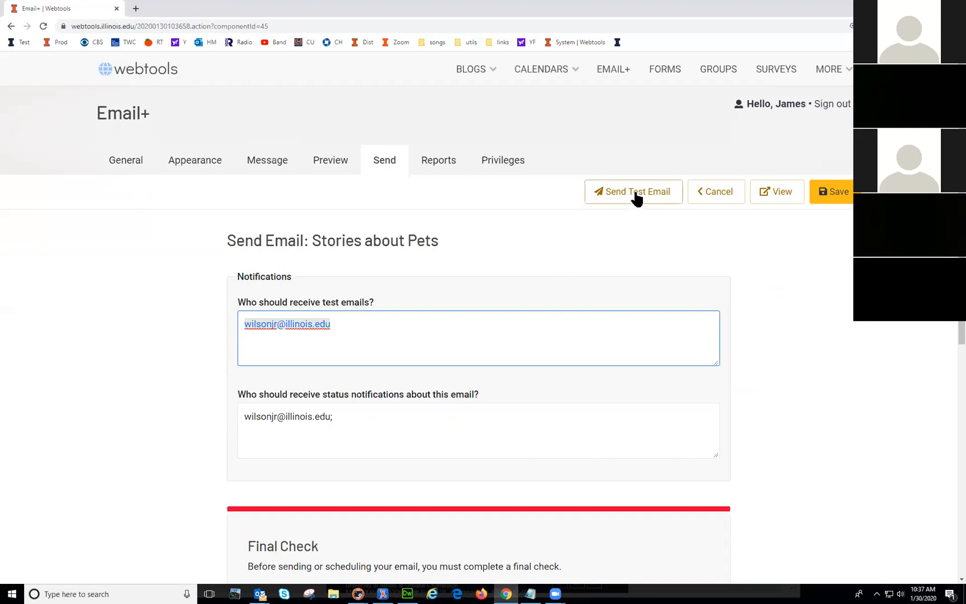
click(300, 326)
click(359, 323)
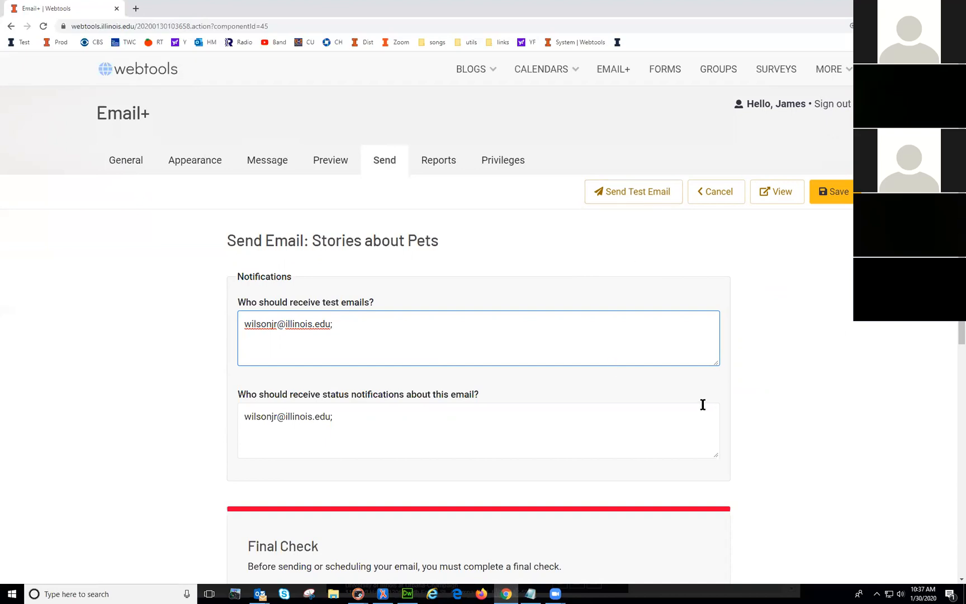
click(485, 421)
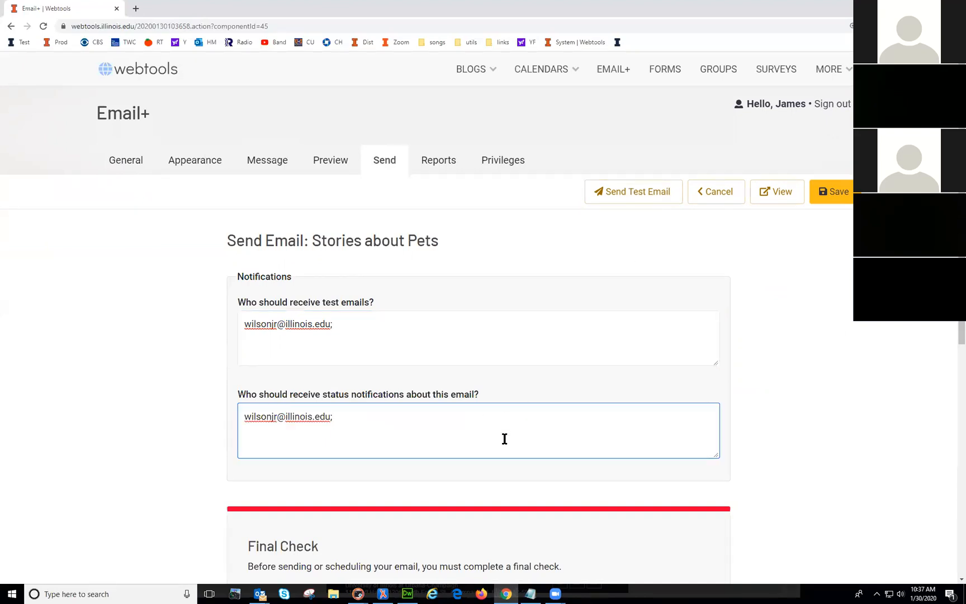
drag(334, 419, 233, 413)
click(370, 439)
scroll(410, 431, down, 4)
scroll(431, 455, up, 1)
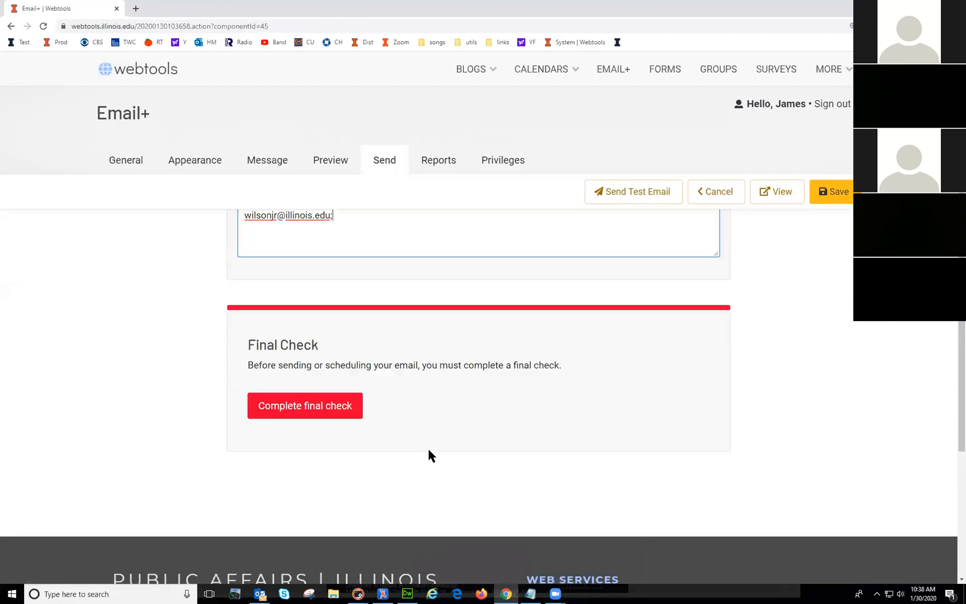
click(309, 409)
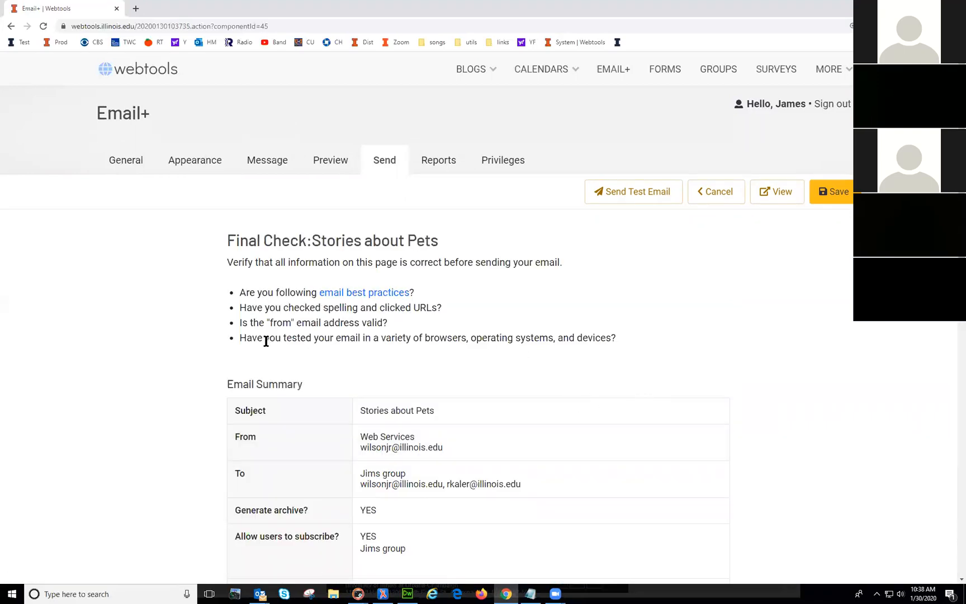
Step: Review the Email Summary for Stories about Pets and send the final test email
scroll(263, 349, down, 2)
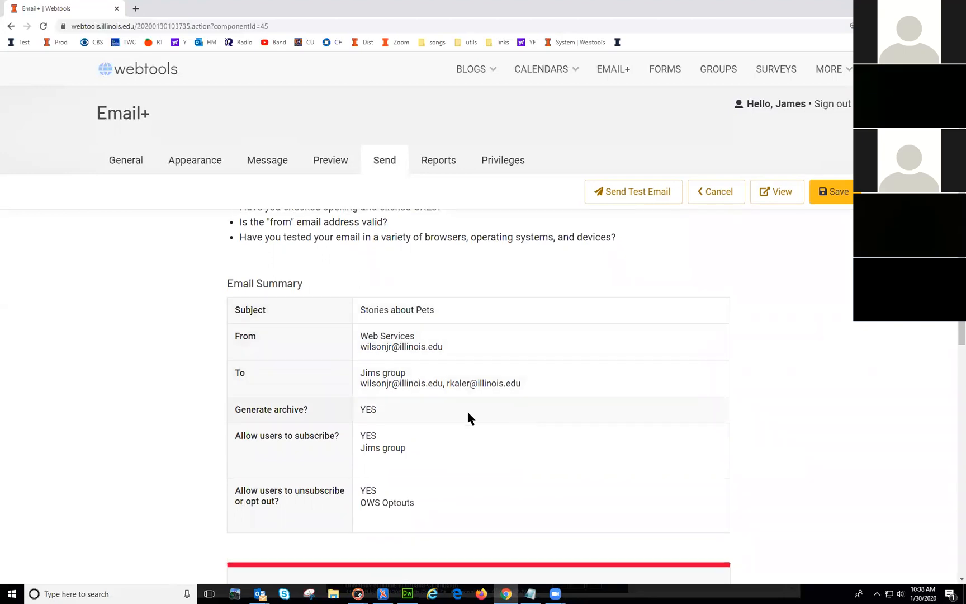
scroll(394, 412, down, 2)
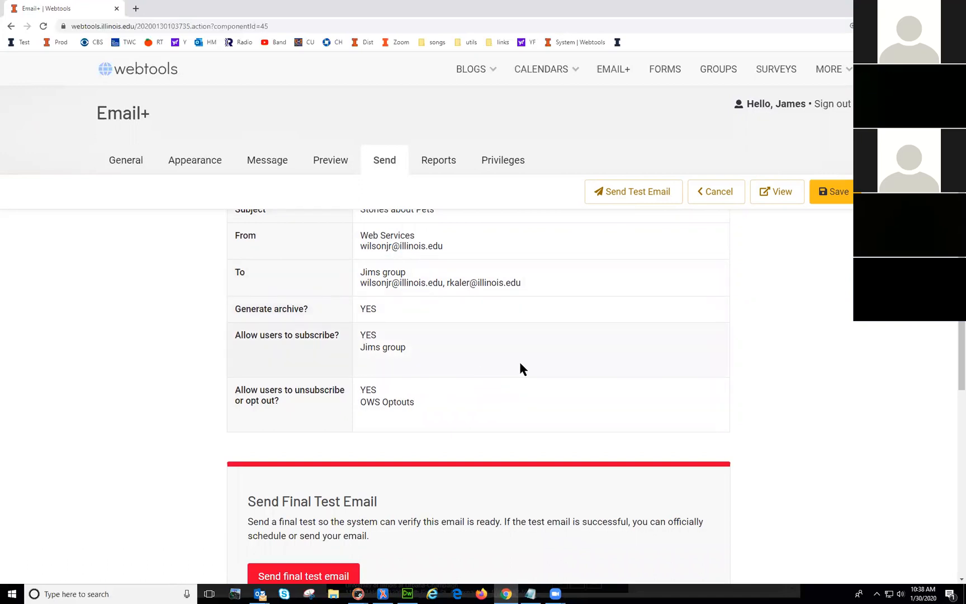
scroll(520, 369, down, 2)
click(308, 477)
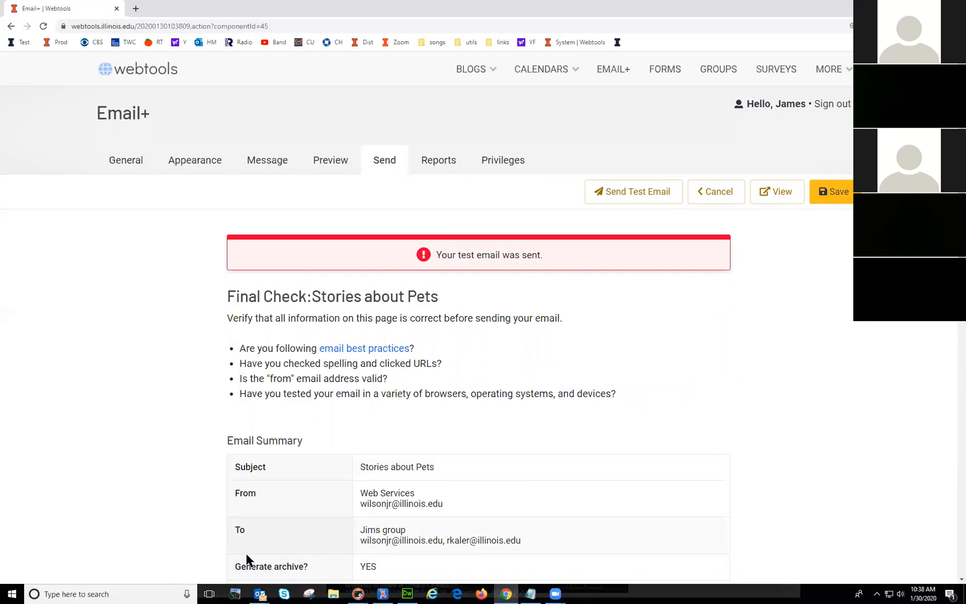
Step: Open the Stories about Pets test message in Outlook, check its personalised greeting, then close it
mouse_move(260, 594)
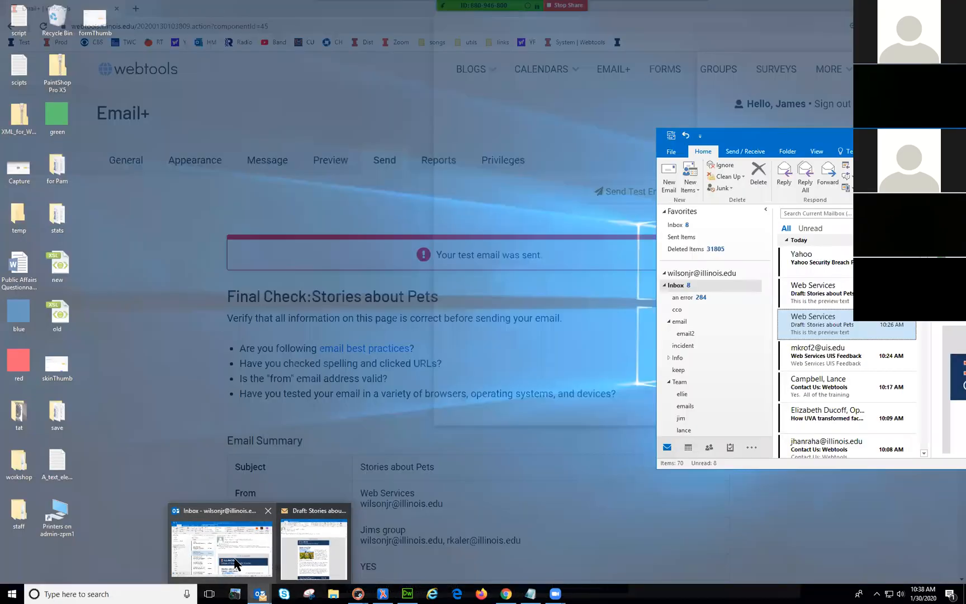
click(234, 563)
click(811, 265)
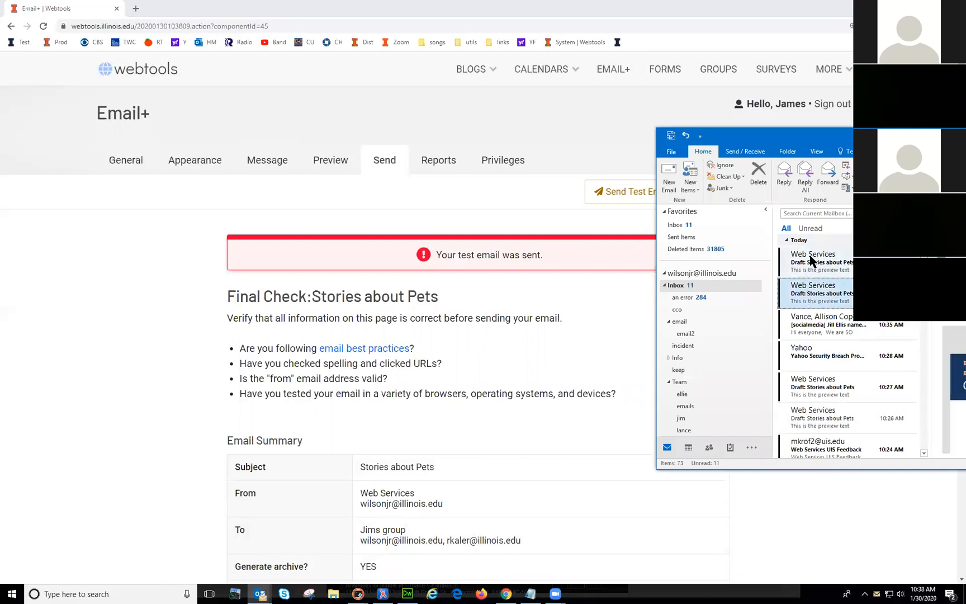
double_click(811, 260)
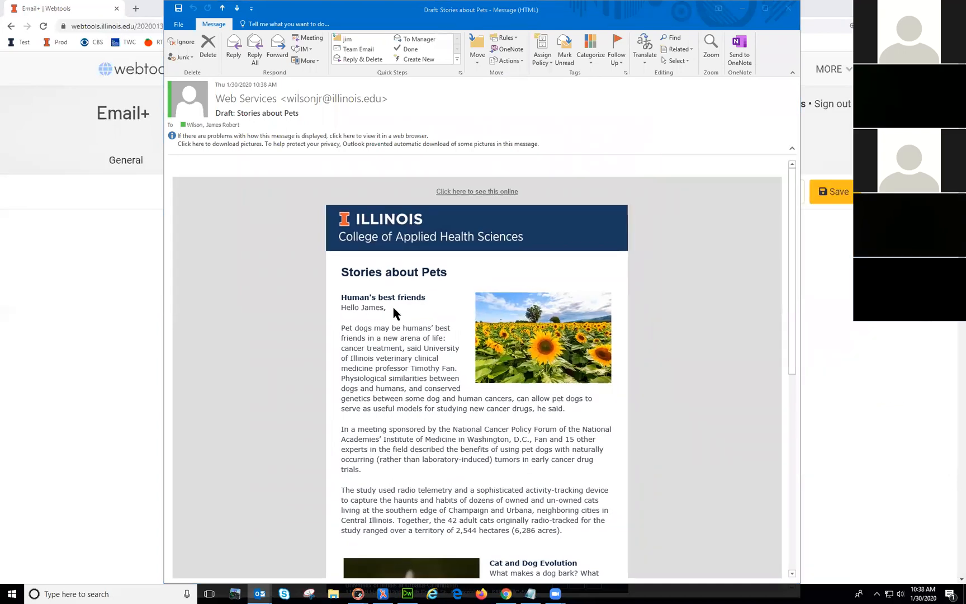
drag(392, 307, 351, 307)
click(499, 329)
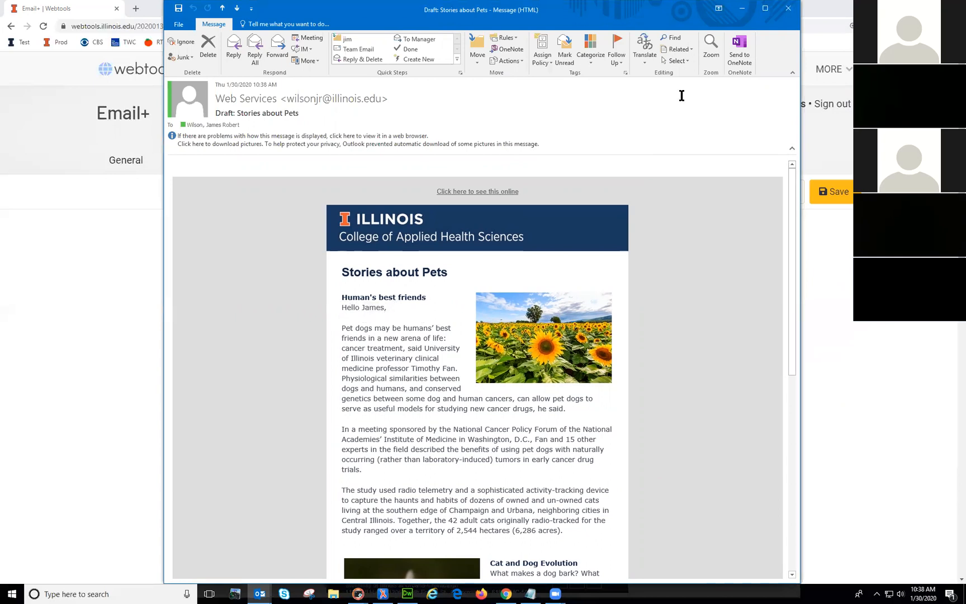
click(789, 10)
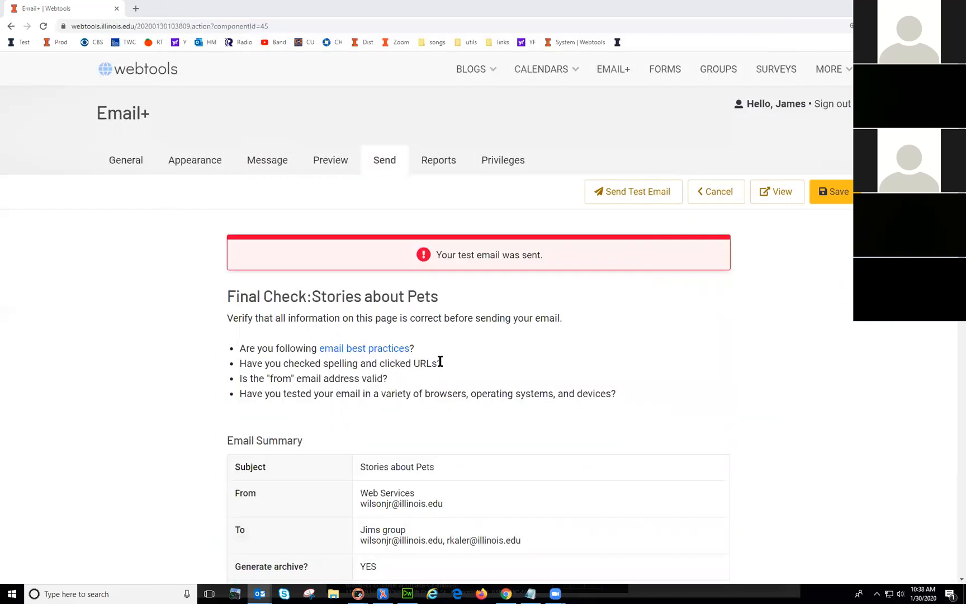
Step: Toggle Schedule to send later back to Send now, send Stories about Pets, and view the empty queue
scroll(456, 412, down, 5)
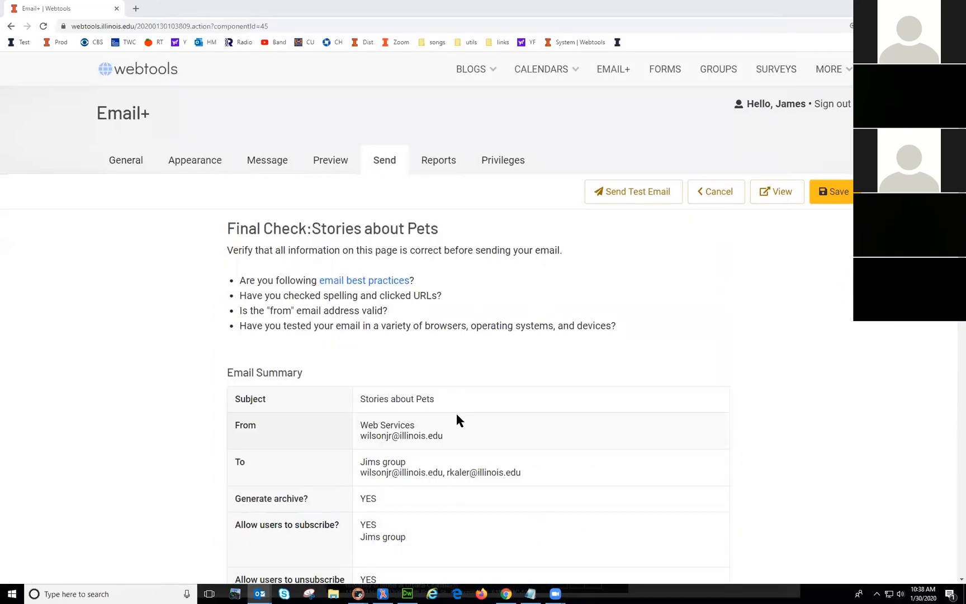
scroll(456, 410, down, 1)
scroll(456, 408, up, 4)
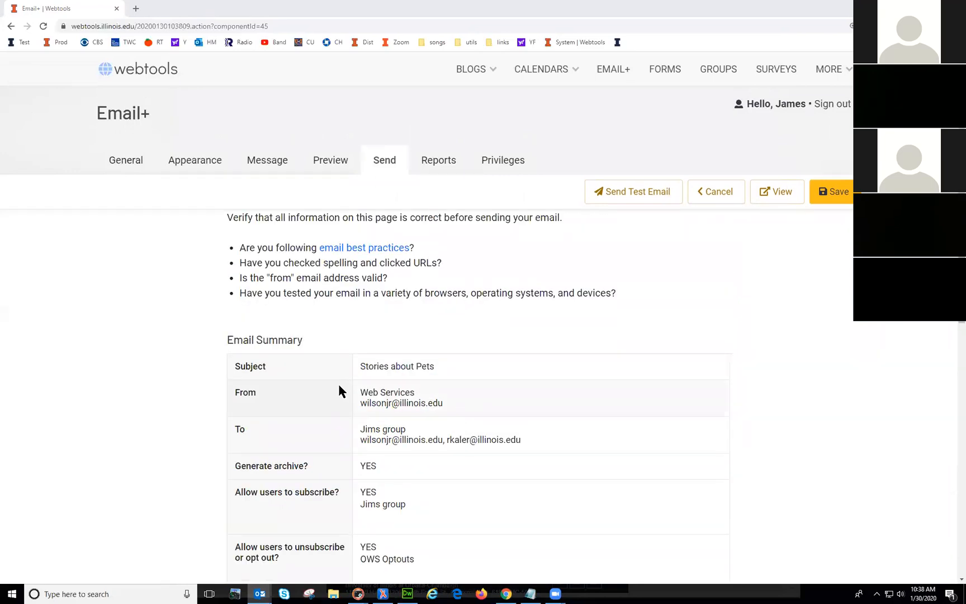
scroll(338, 391, down, 5)
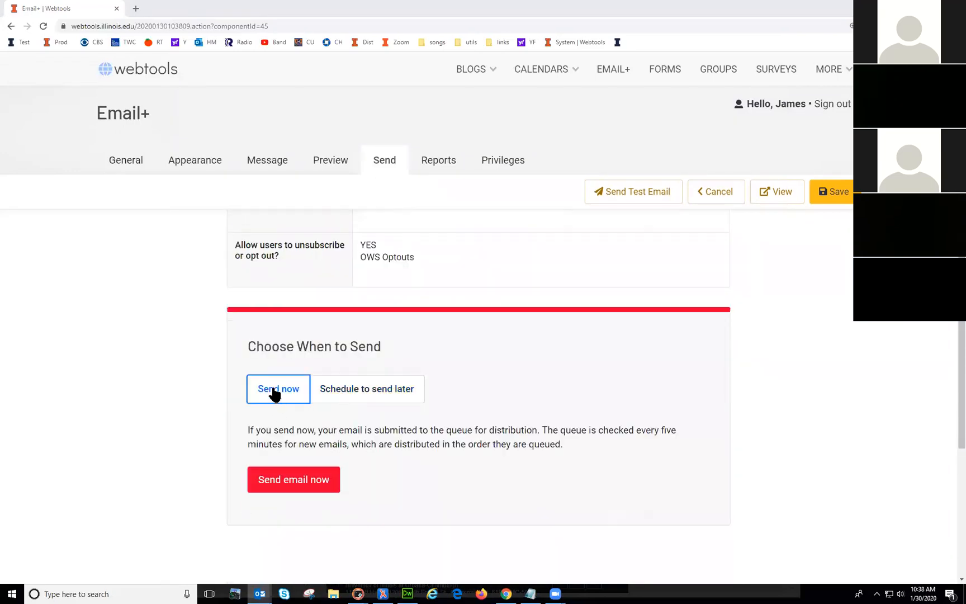
click(352, 395)
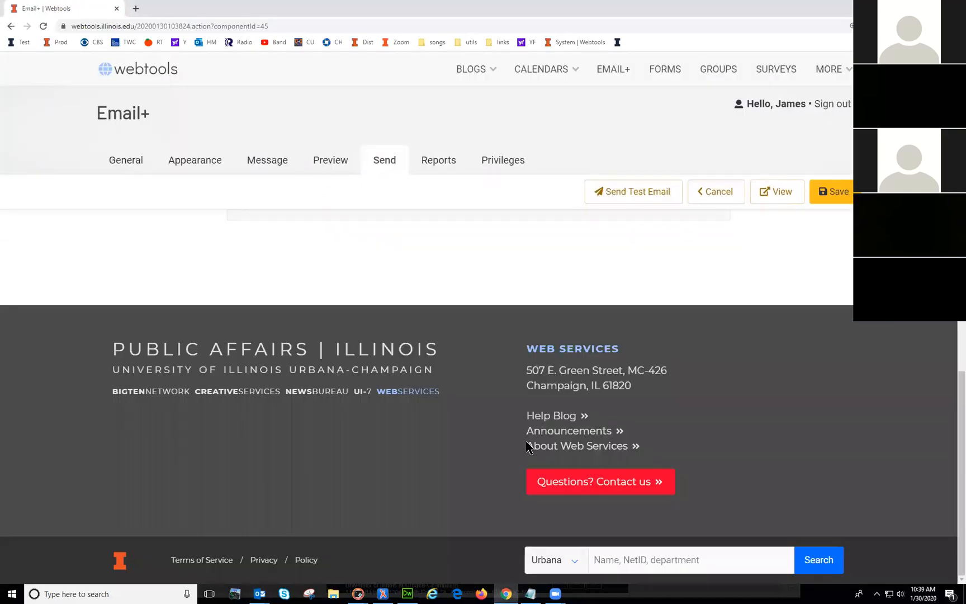
scroll(525, 441, up, 4)
scroll(387, 500, down, 2)
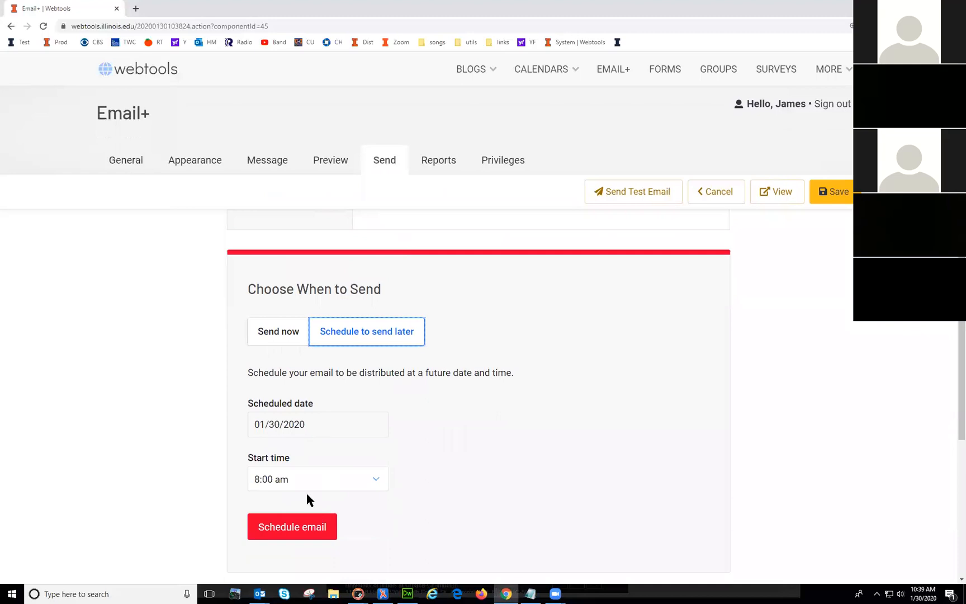
click(276, 334)
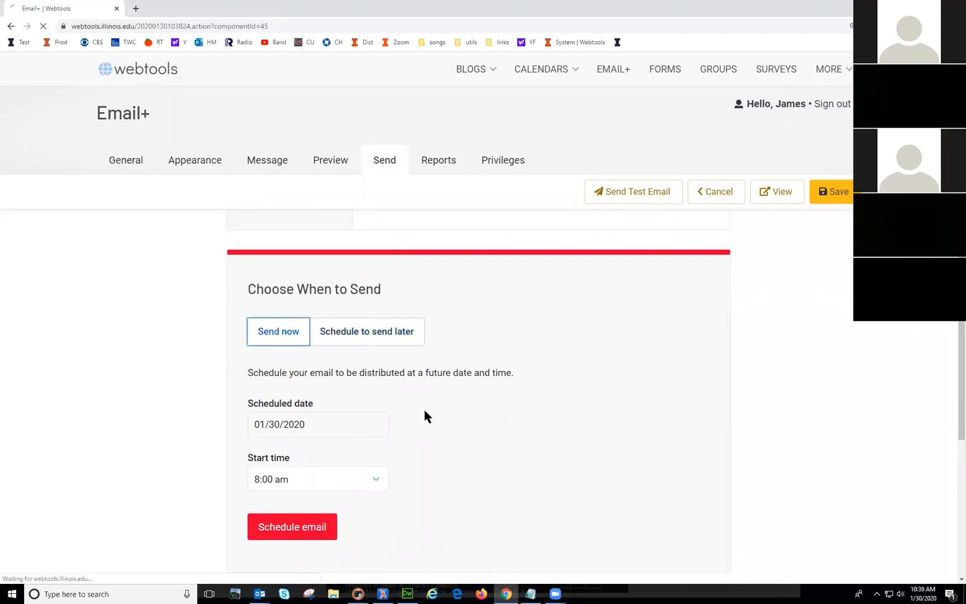
scroll(392, 419, up, 2)
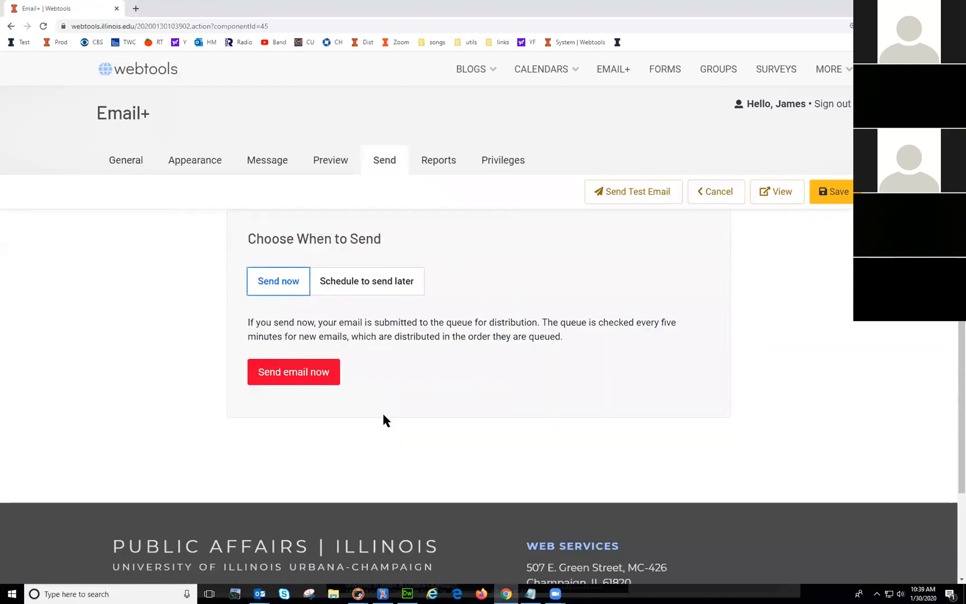
click(289, 371)
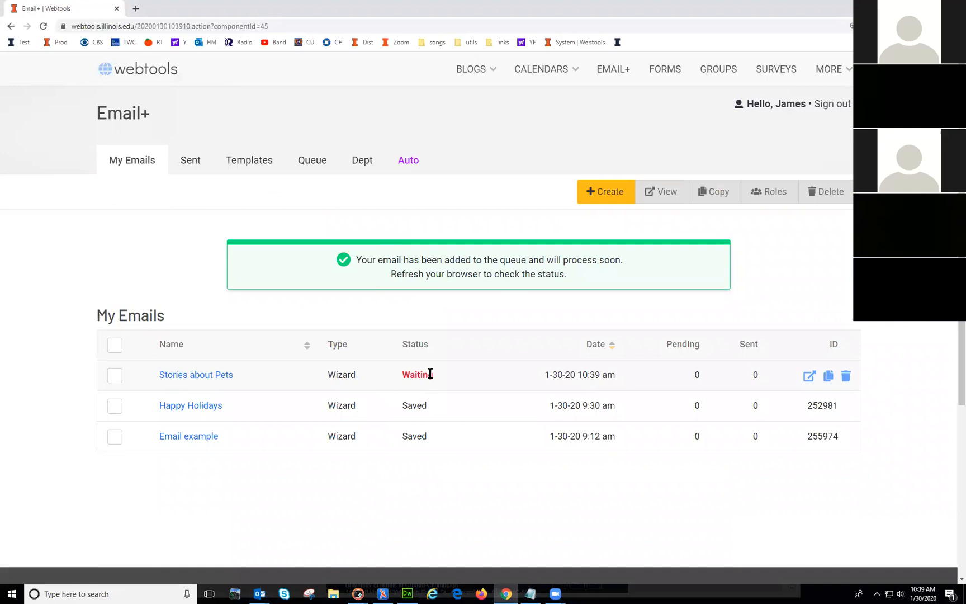
click(311, 163)
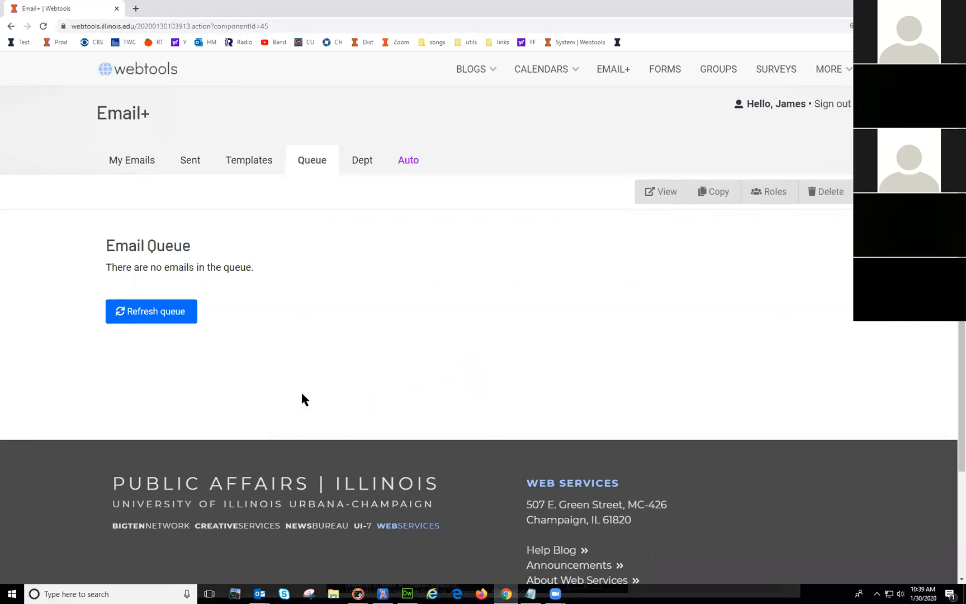
Step: Refresh the email queue three times, then return to My Emails and show the Sent list
click(151, 317)
click(147, 316)
click(149, 313)
click(117, 160)
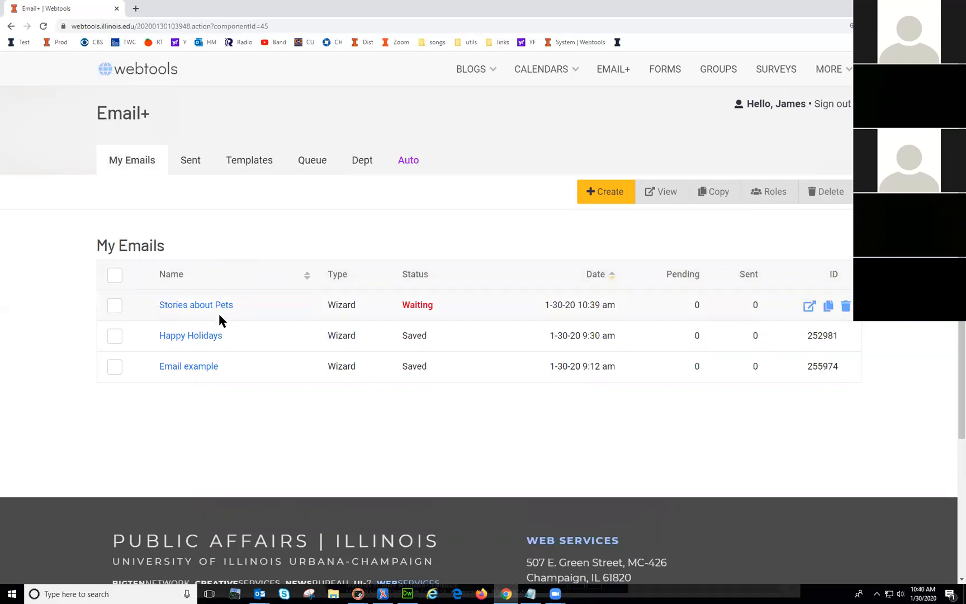
click(190, 167)
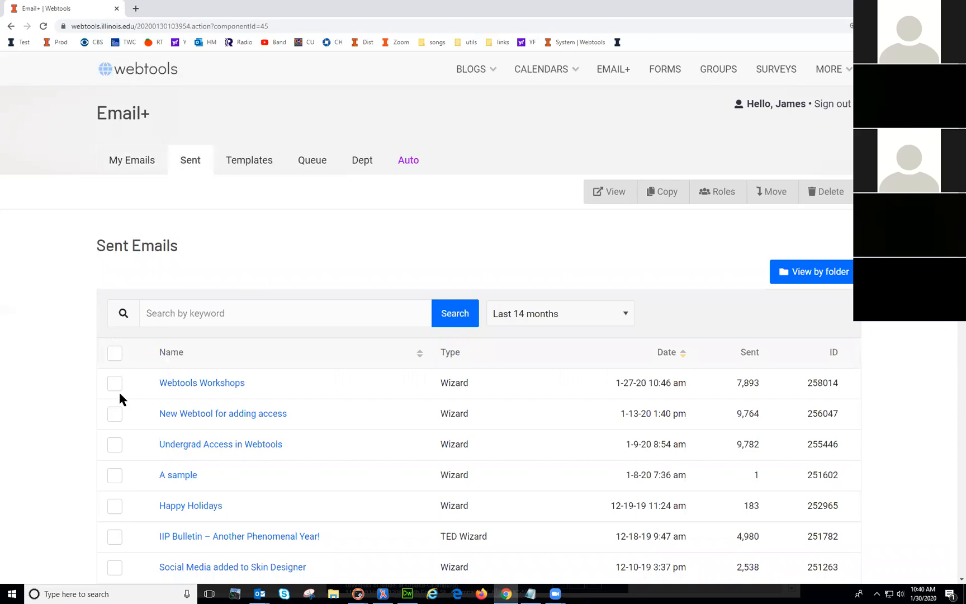
Step: Open the sent Webtools Workshops email and look over its General settings
scroll(118, 391, down, 1)
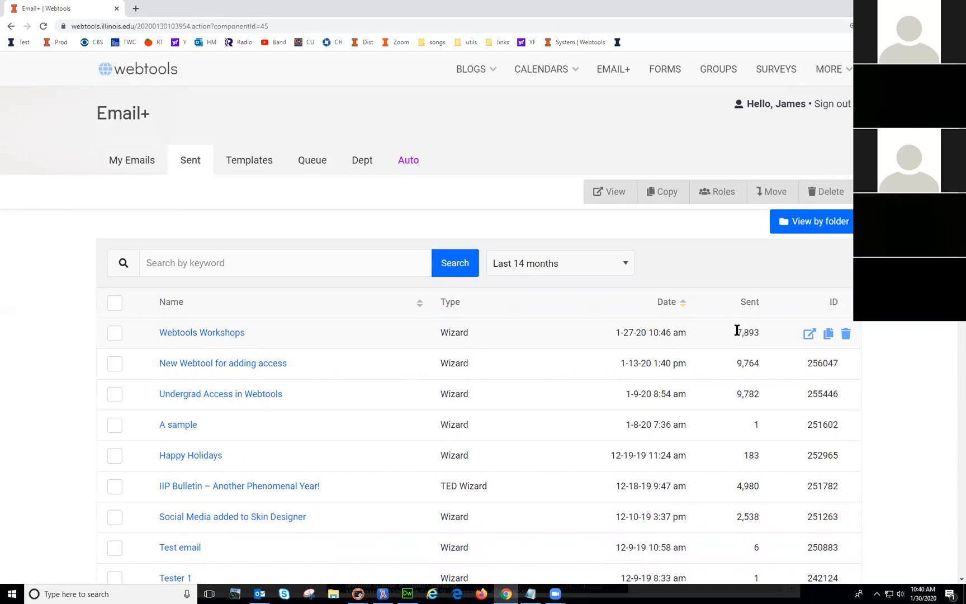
click(201, 332)
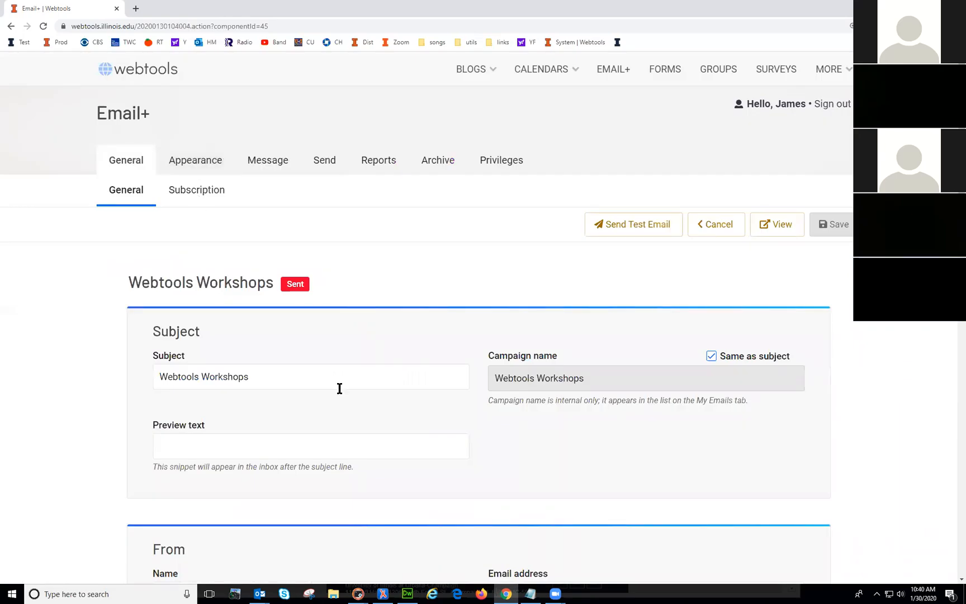
scroll(337, 384, down, 2)
scroll(276, 281, up, 2)
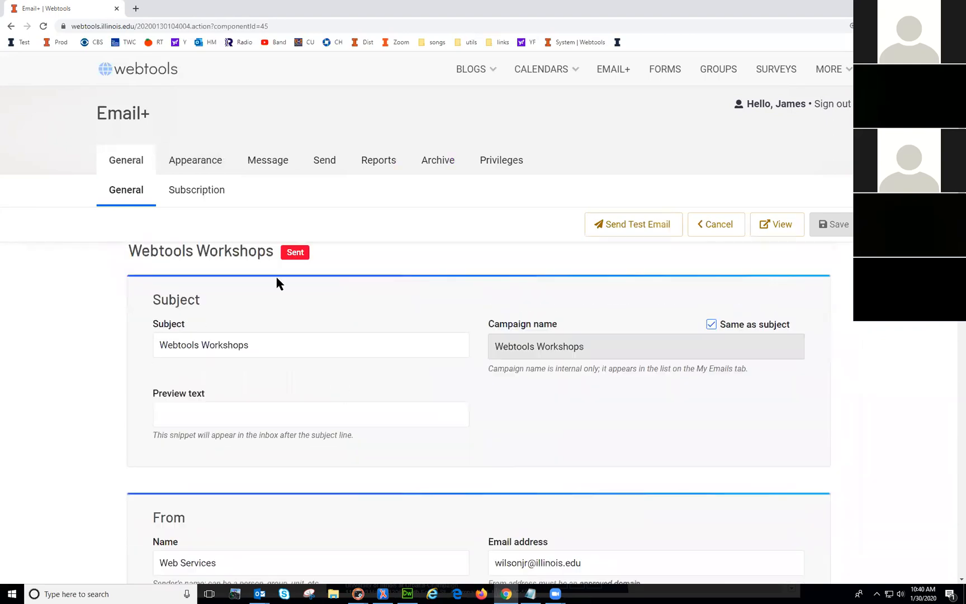
Step: Delete the old Sent and bounces detail report from Webtools Workshops' reports
click(384, 165)
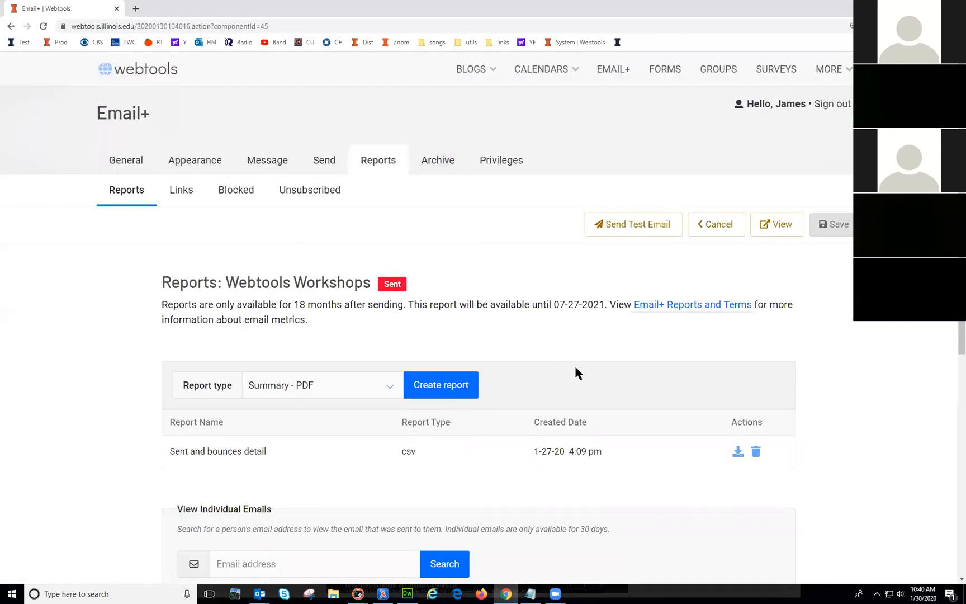
scroll(576, 369, down, 1)
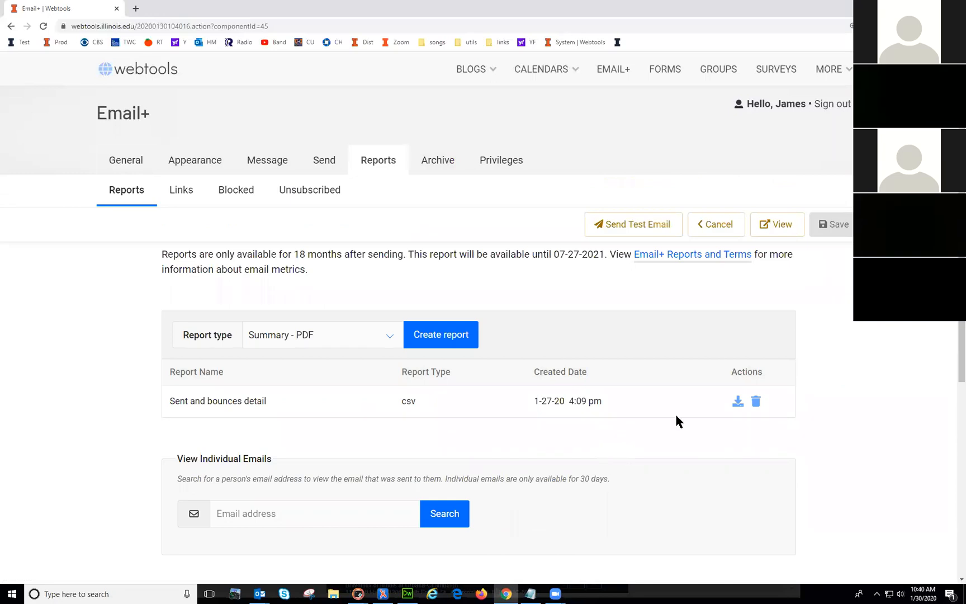
click(756, 402)
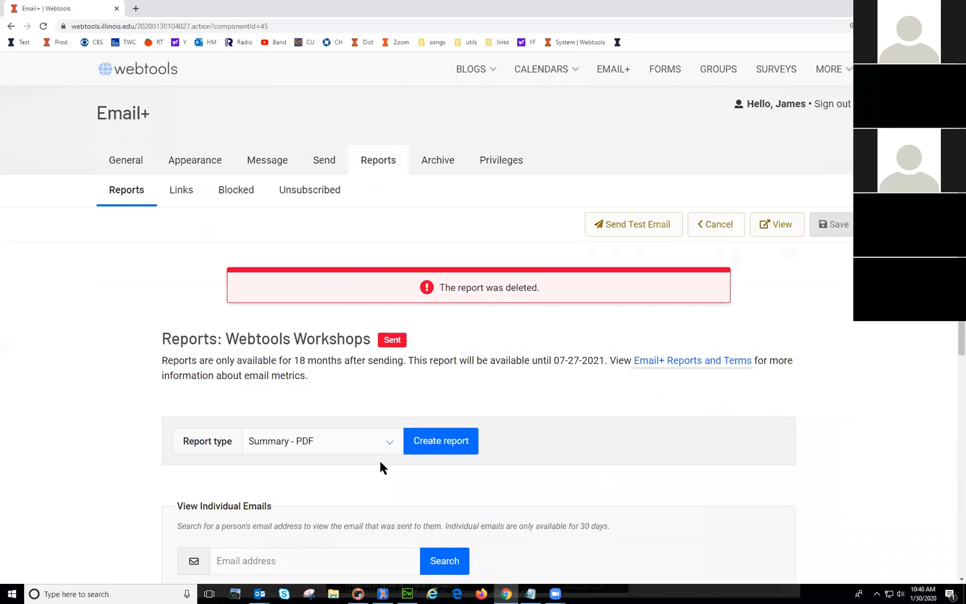
Step: Create a new Summary - PDF report and open it once it is ready
click(389, 441)
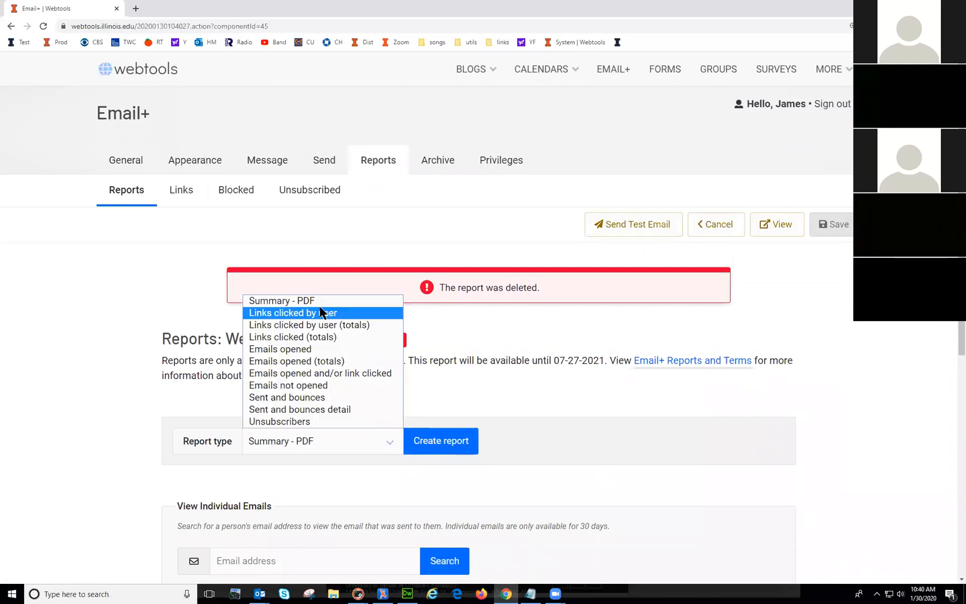
click(351, 299)
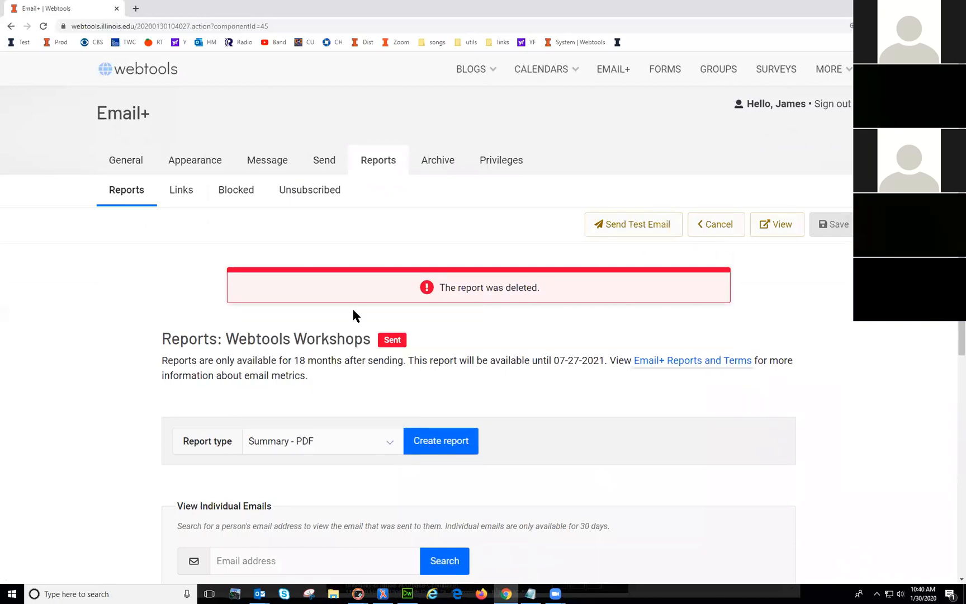
click(443, 443)
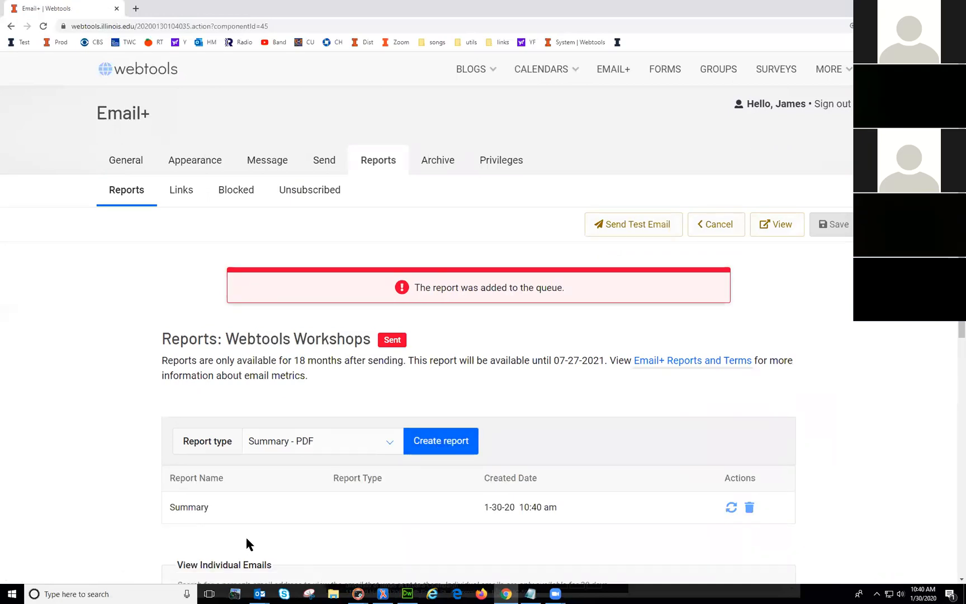
click(732, 507)
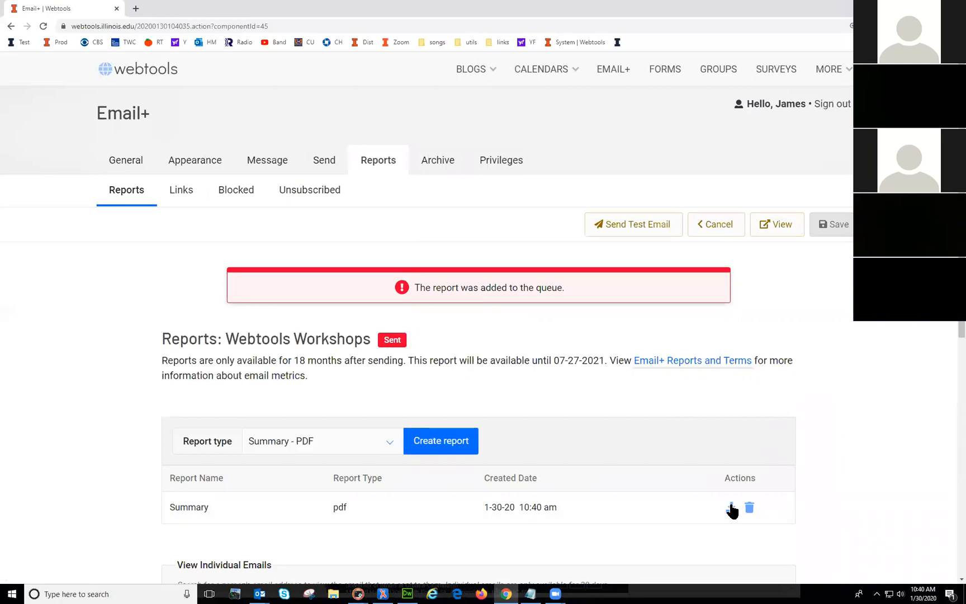
click(730, 507)
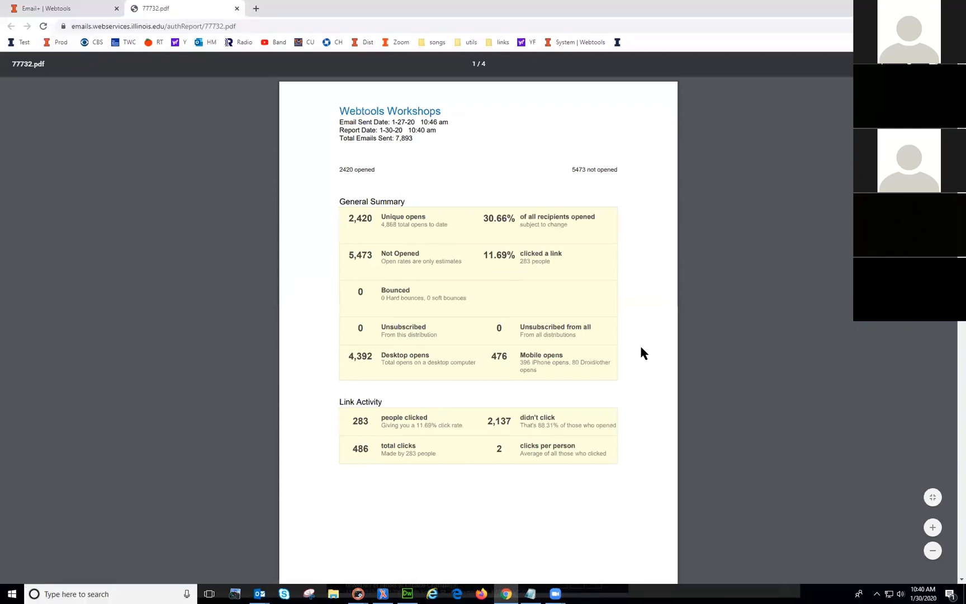
Step: Highlight the 2,420 unique opens and 4,392 desktop opens figures in the summary PDF
drag(347, 220, 370, 218)
click(422, 241)
scroll(433, 296, down, 1)
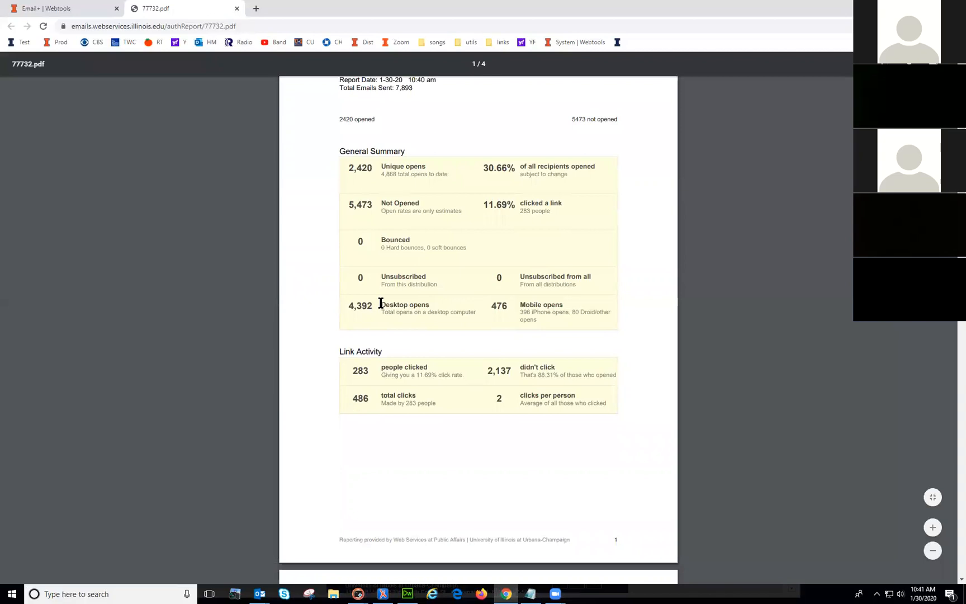
drag(346, 306, 373, 307)
click(395, 305)
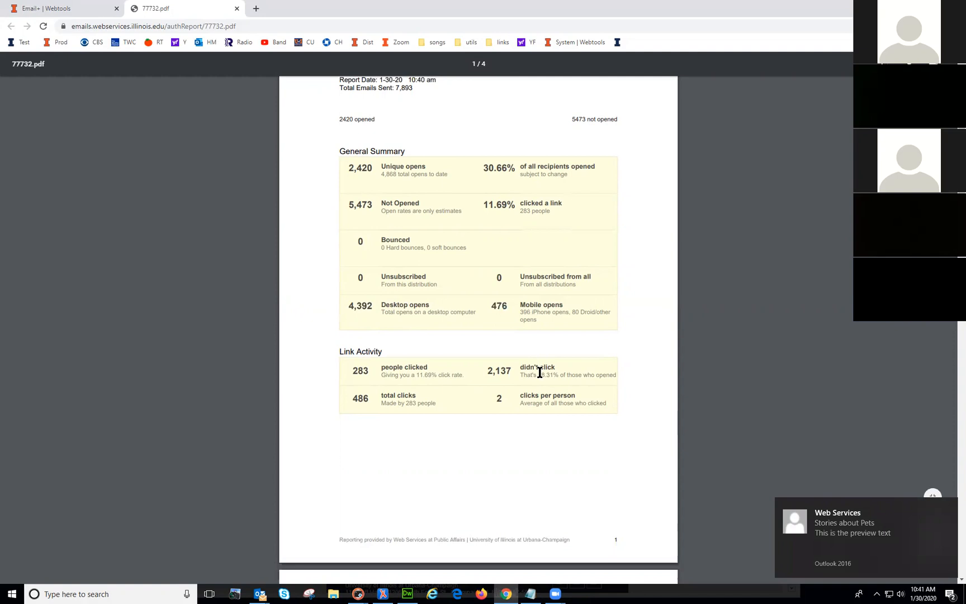
Step: Scroll through the remaining pages of 77732.pdf, then close the PDF tab
scroll(531, 393, down, 1)
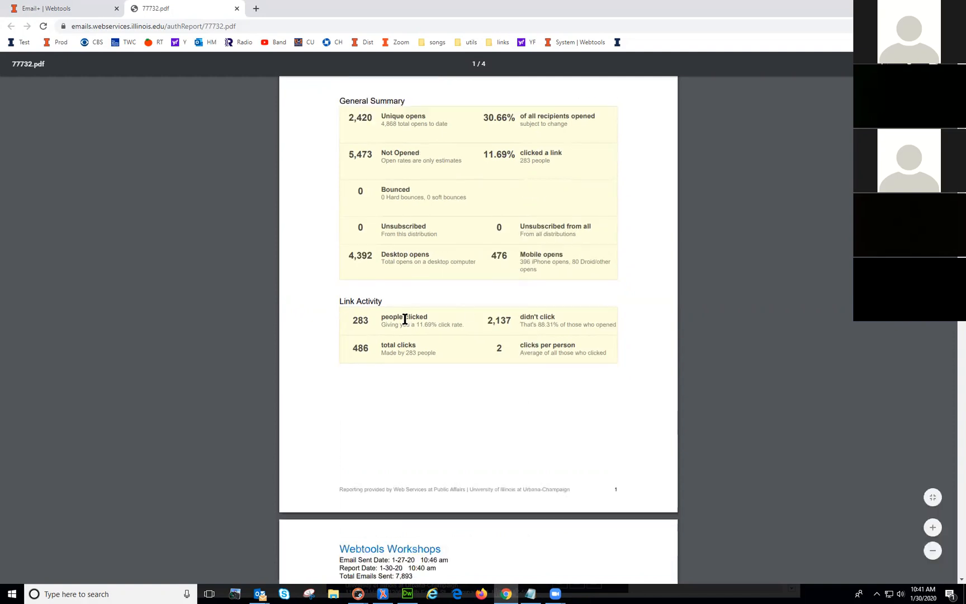
scroll(550, 395, down, 4)
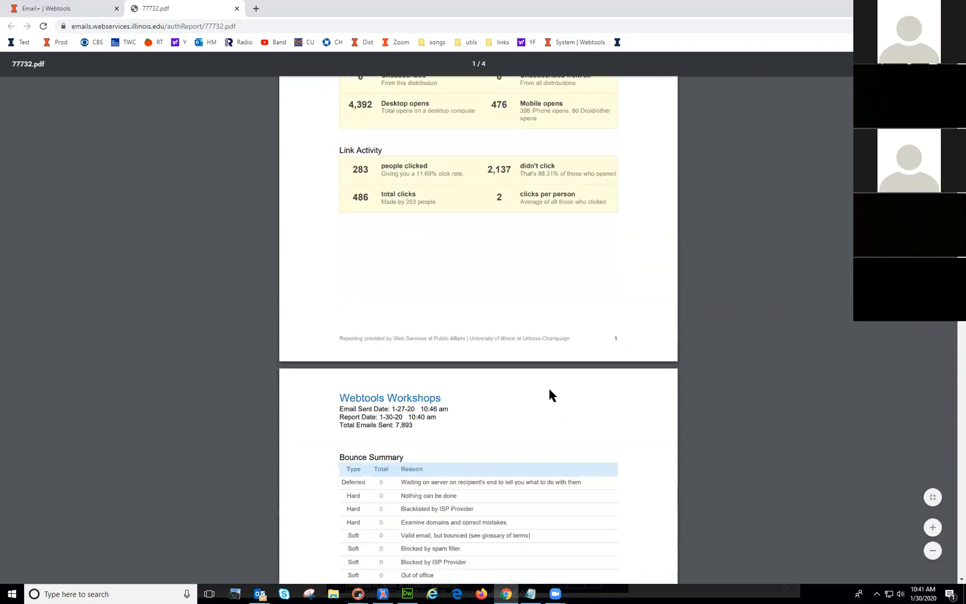
scroll(550, 394, down, 2)
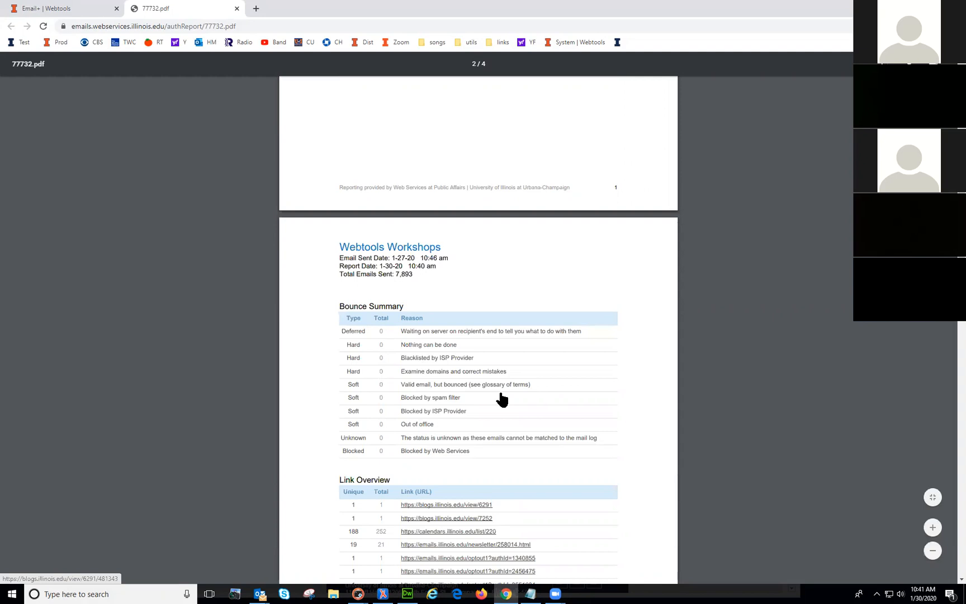
scroll(498, 399, down, 4)
scroll(326, 369, down, 1)
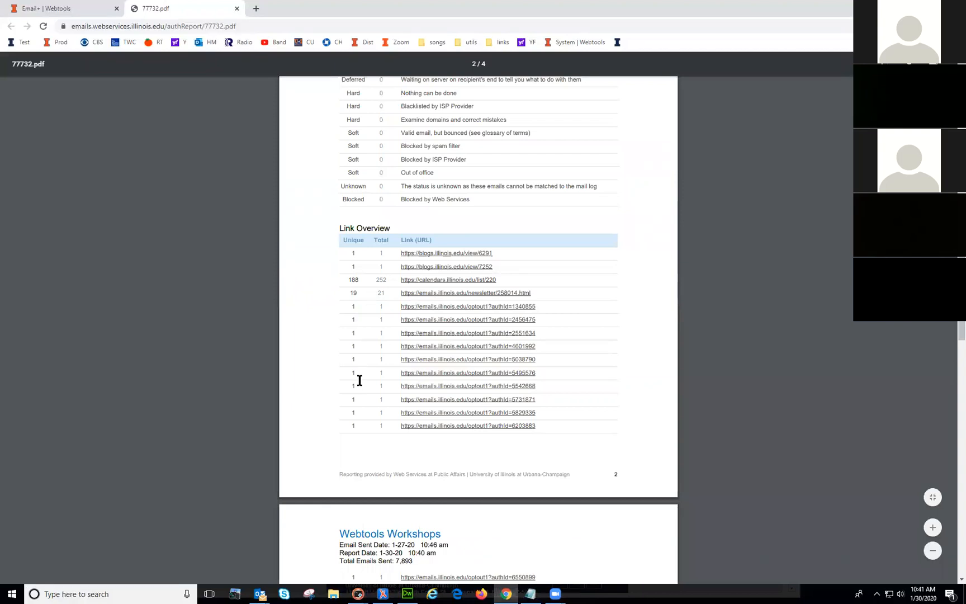
scroll(403, 397, down, 5)
scroll(444, 422, down, 6)
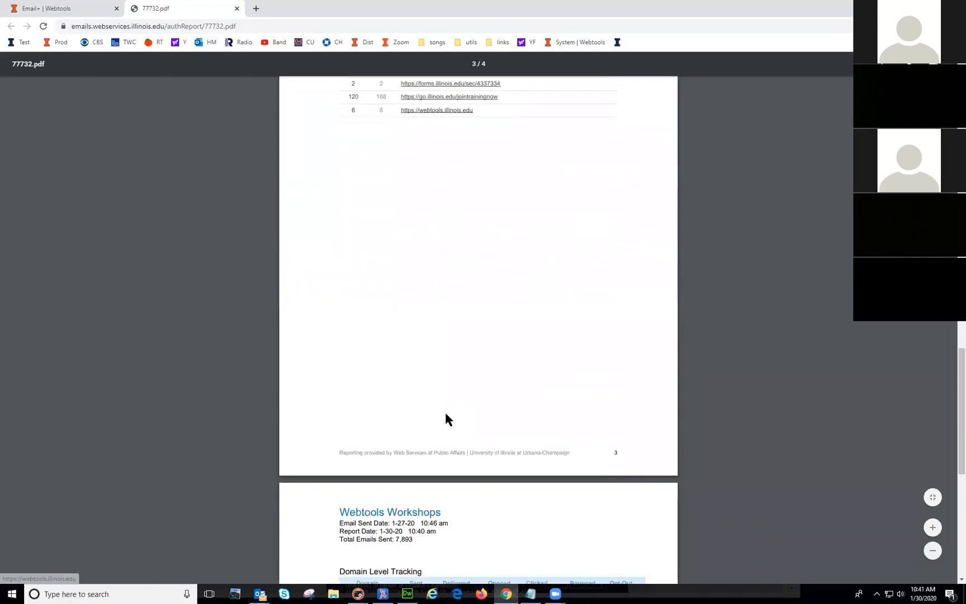
scroll(445, 418, down, 4)
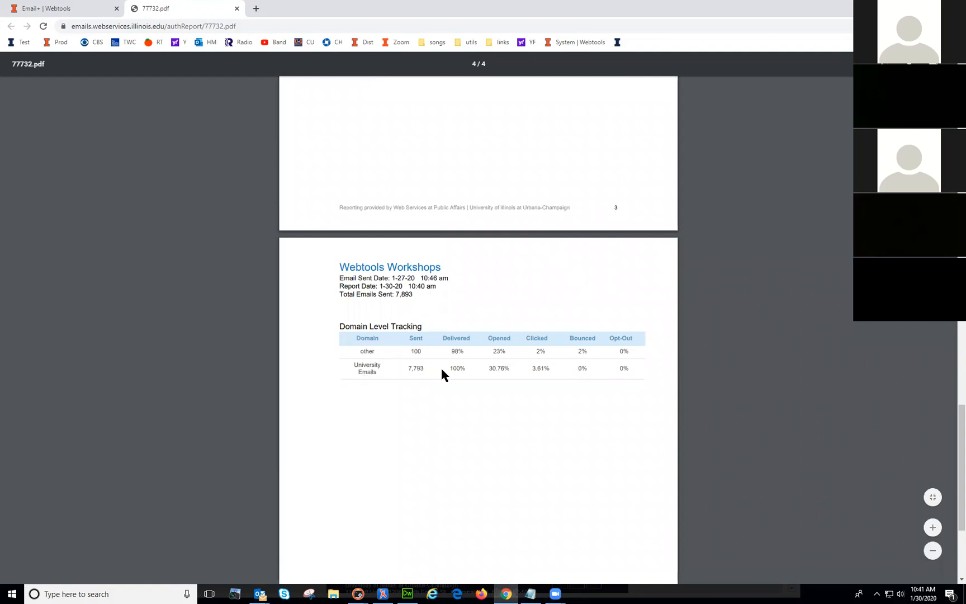
scroll(452, 424, down, 3)
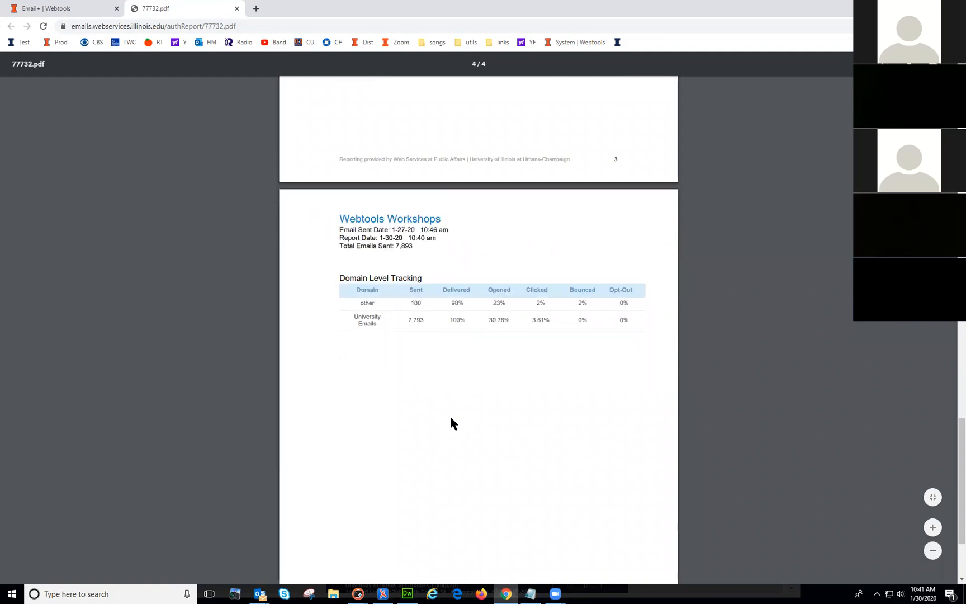
scroll(451, 418, up, 20)
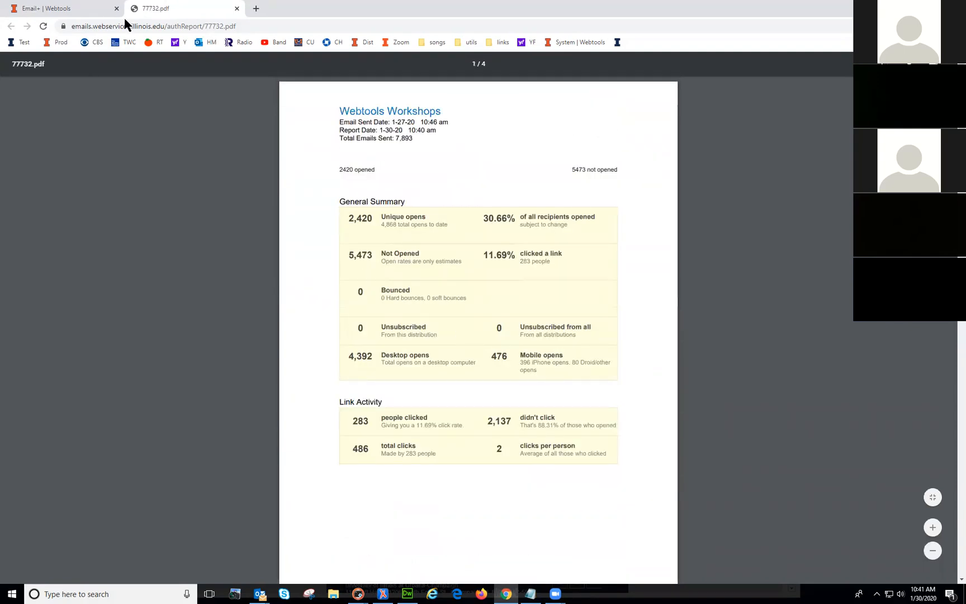
click(237, 9)
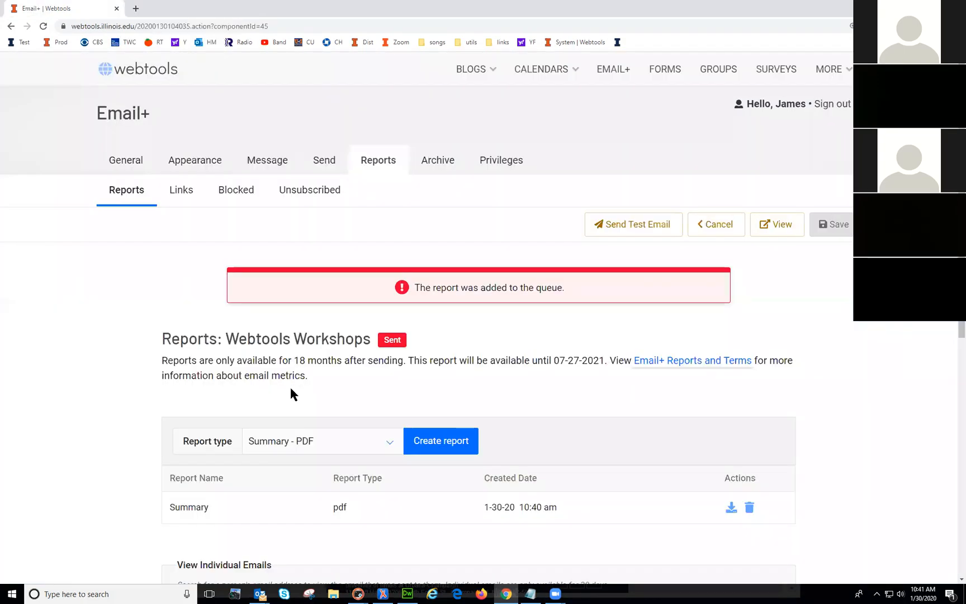
Step: Leave the Webtools Workshops reports unchanged and scroll the Sent list down to the Brand Release emails
click(393, 443)
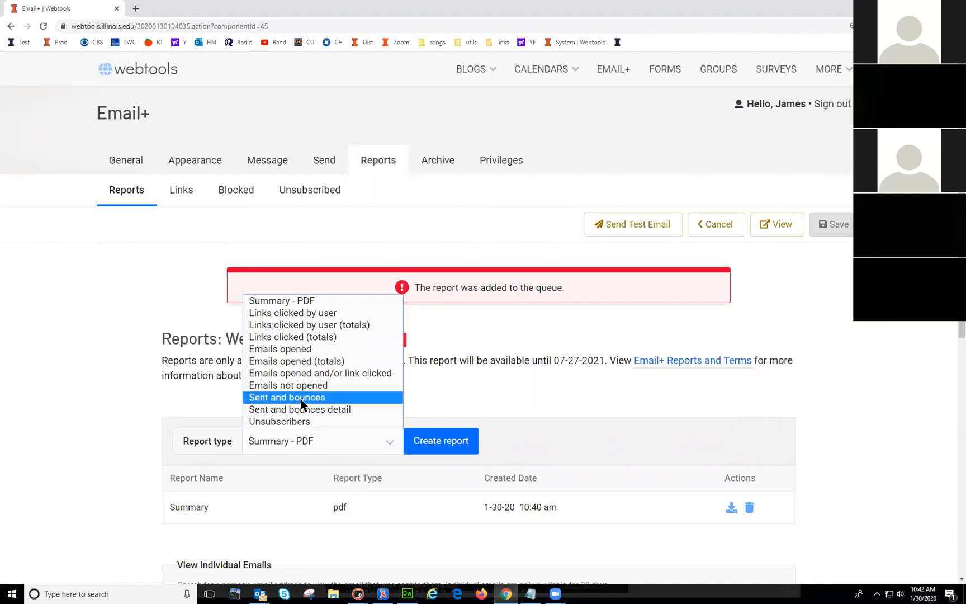
click(492, 369)
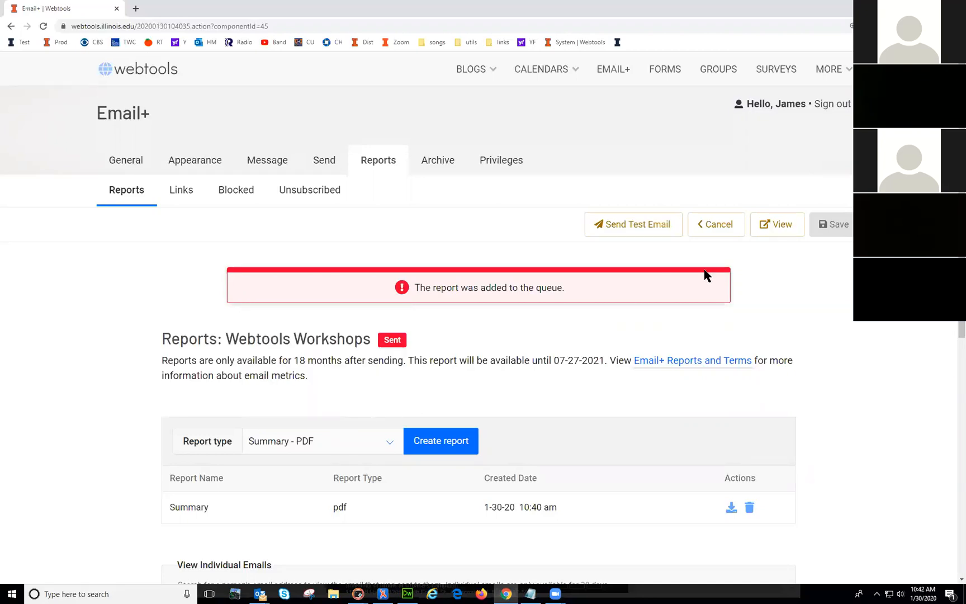
click(712, 226)
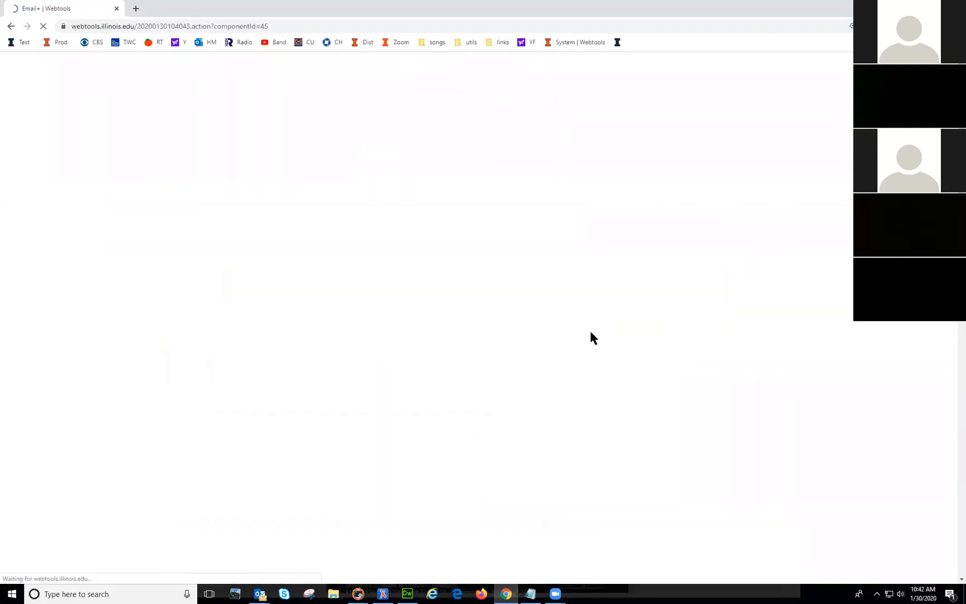
scroll(369, 369, down, 10)
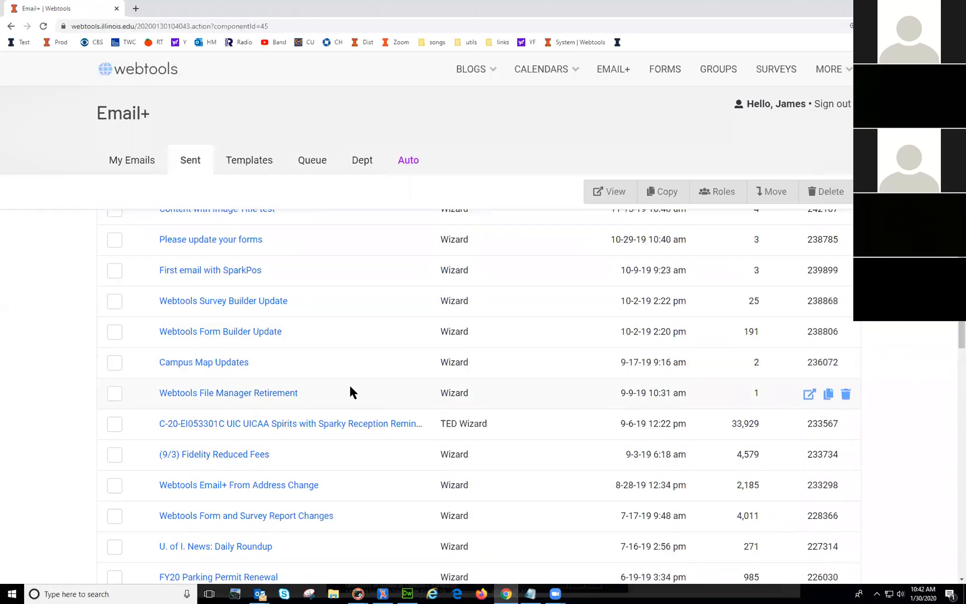
scroll(349, 383, up, 2)
scroll(349, 382, down, 4)
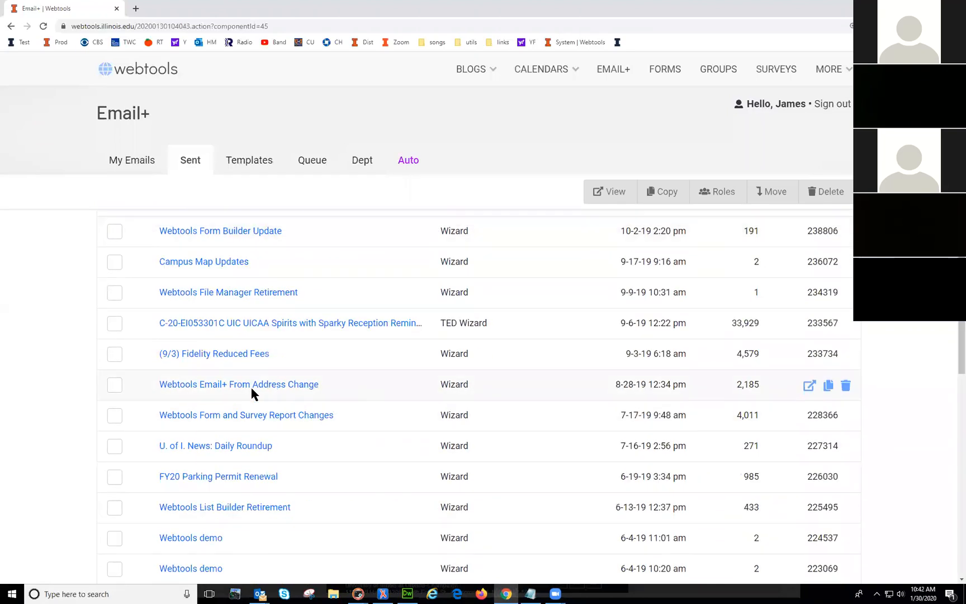
scroll(324, 393, down, 6)
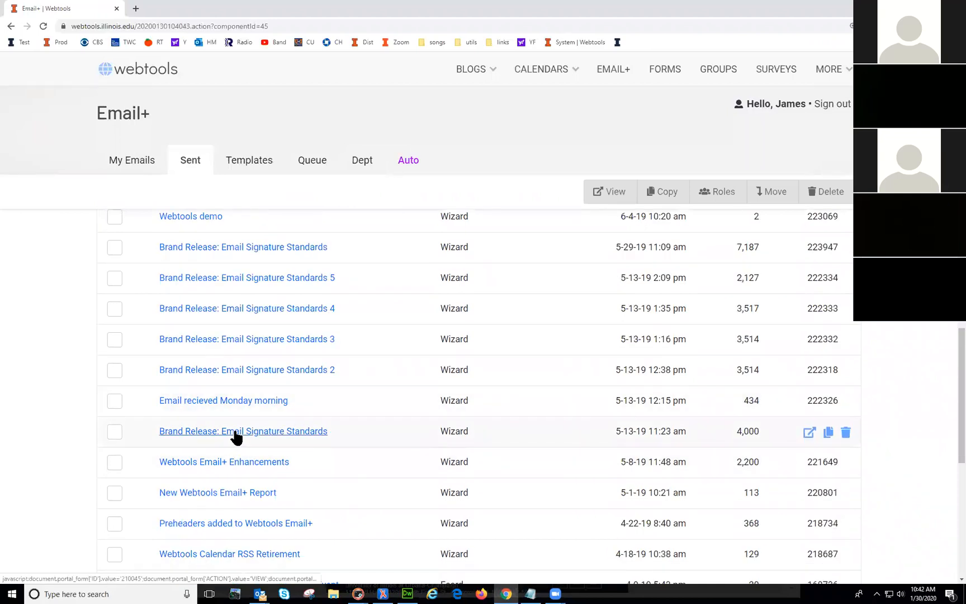
Step: Generate a new Summary PDF report for Brand Release: Email Signature Standards 2
click(232, 372)
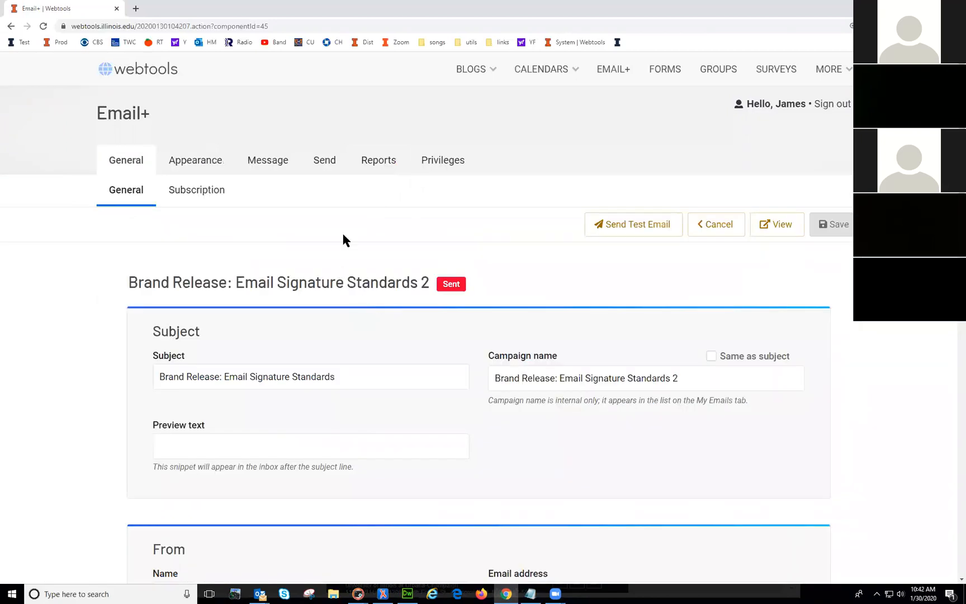
click(381, 164)
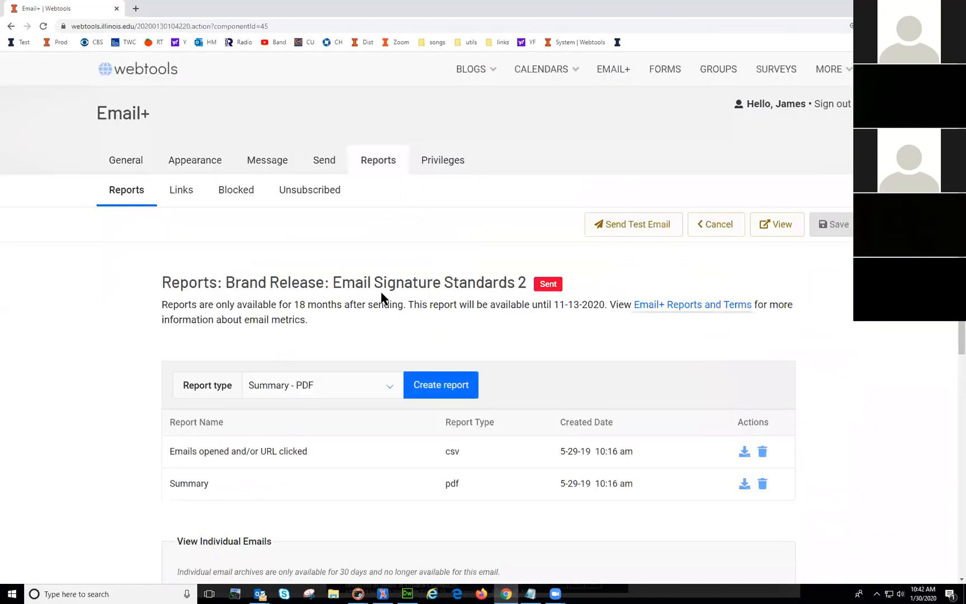
click(443, 389)
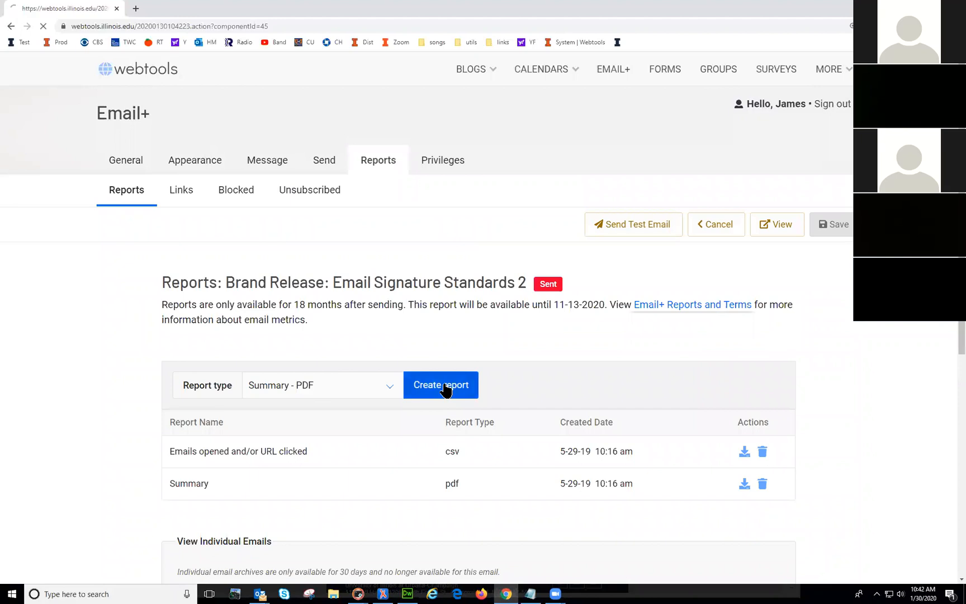
scroll(593, 453, down, 5)
click(744, 256)
Step: View the new Summary report 77733.pdf, then close its tab
scroll(725, 451, down, 1)
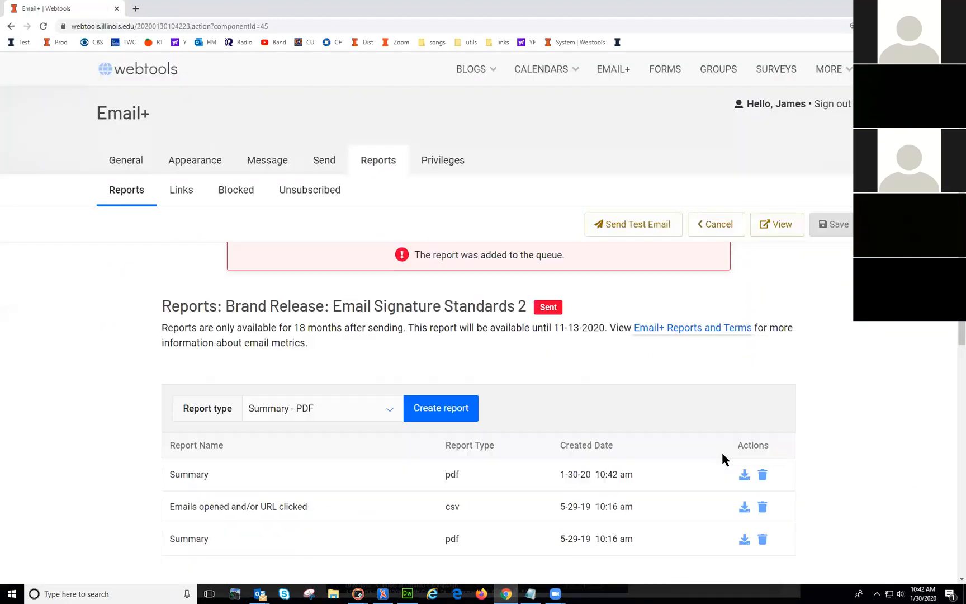
click(745, 460)
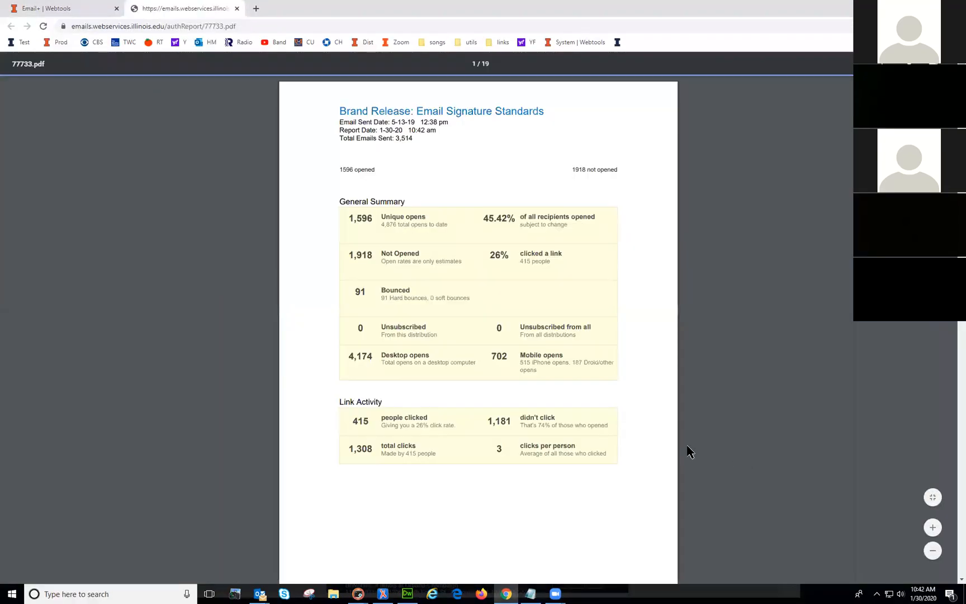
scroll(514, 408, down, 13)
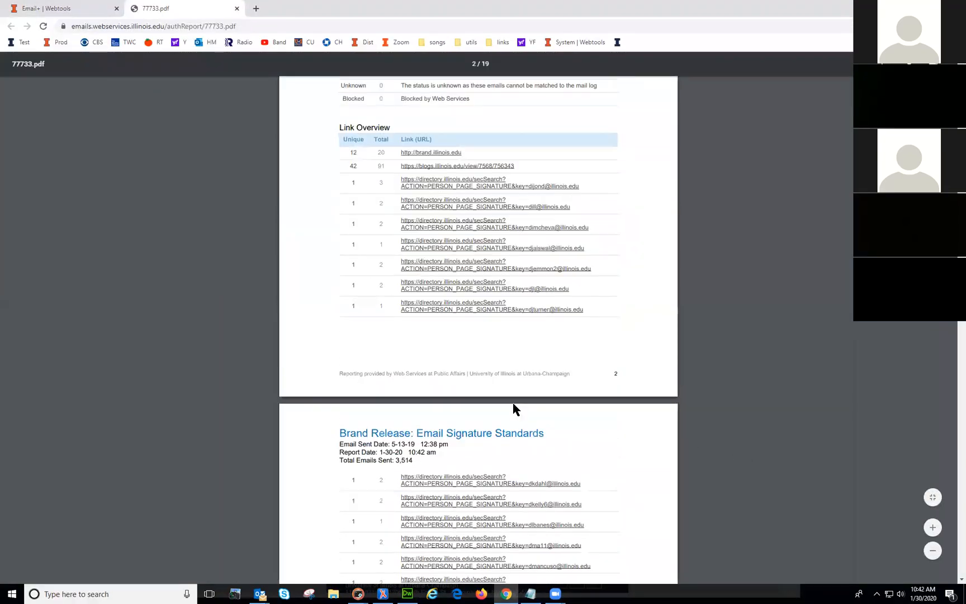
scroll(512, 408, up, 1)
scroll(514, 408, up, 3)
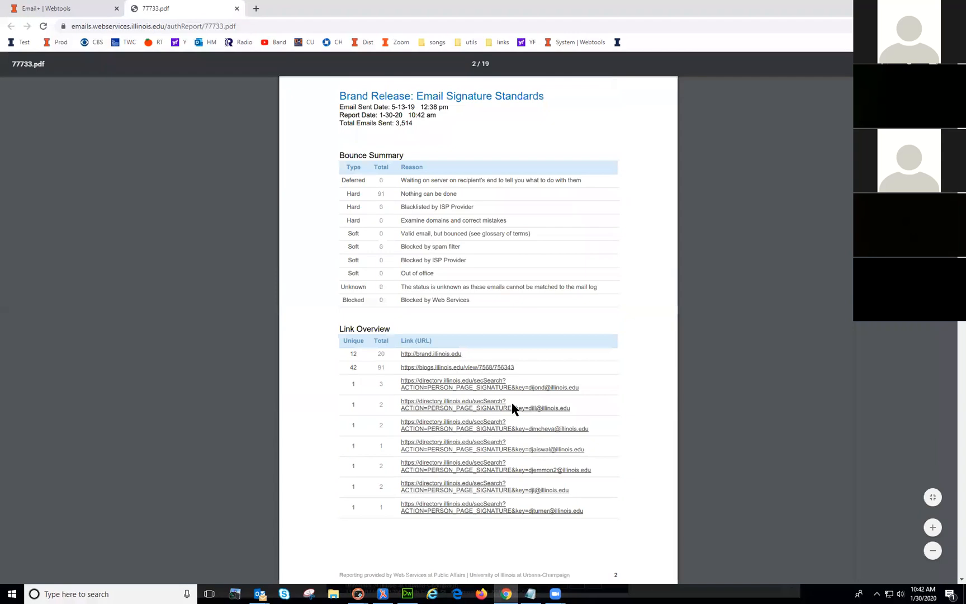
click(237, 9)
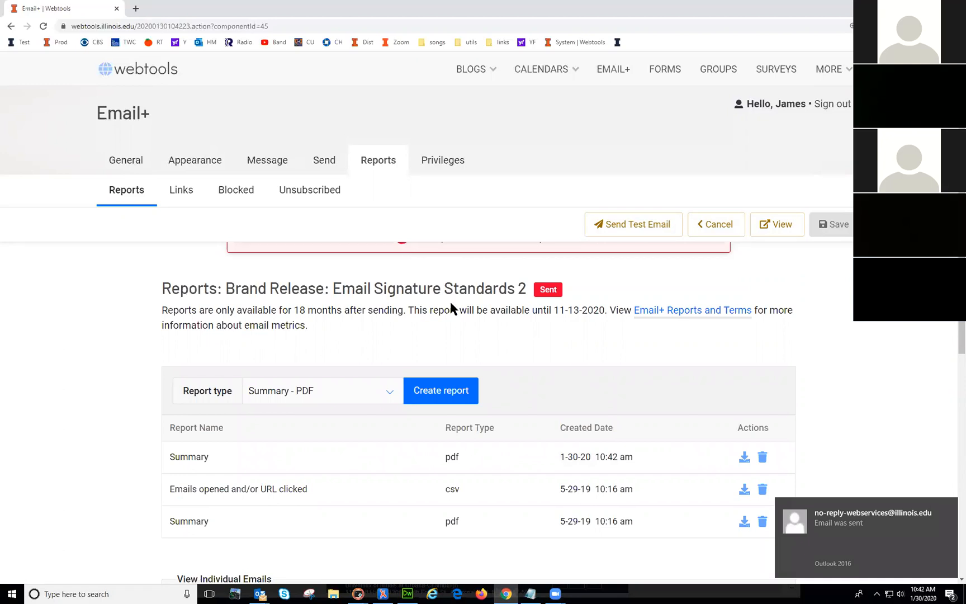
Step: Return to the Sent Emails list and scroll through the Brand Release: Email Signature Standards campaigns
click(713, 224)
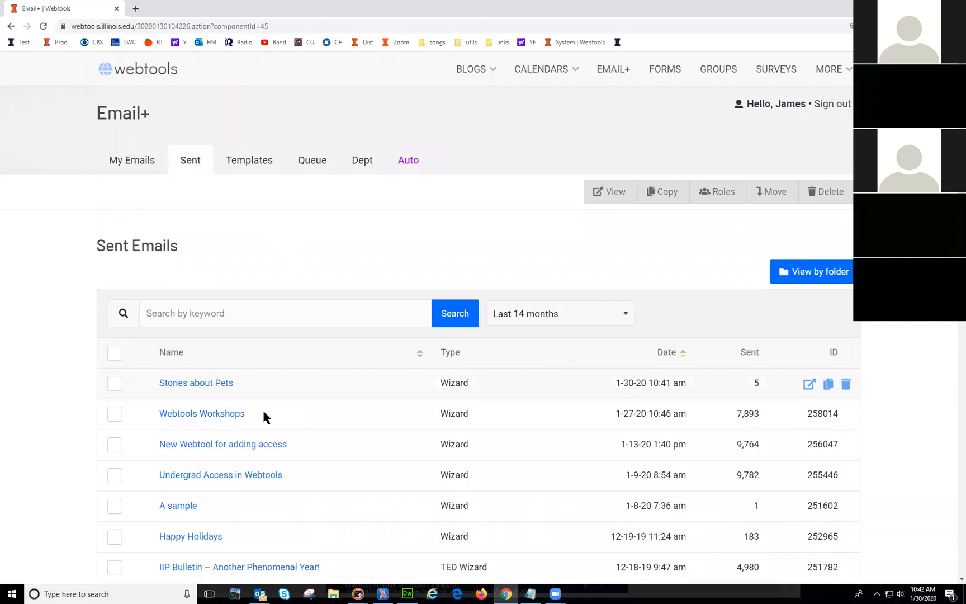
scroll(276, 411, down, 15)
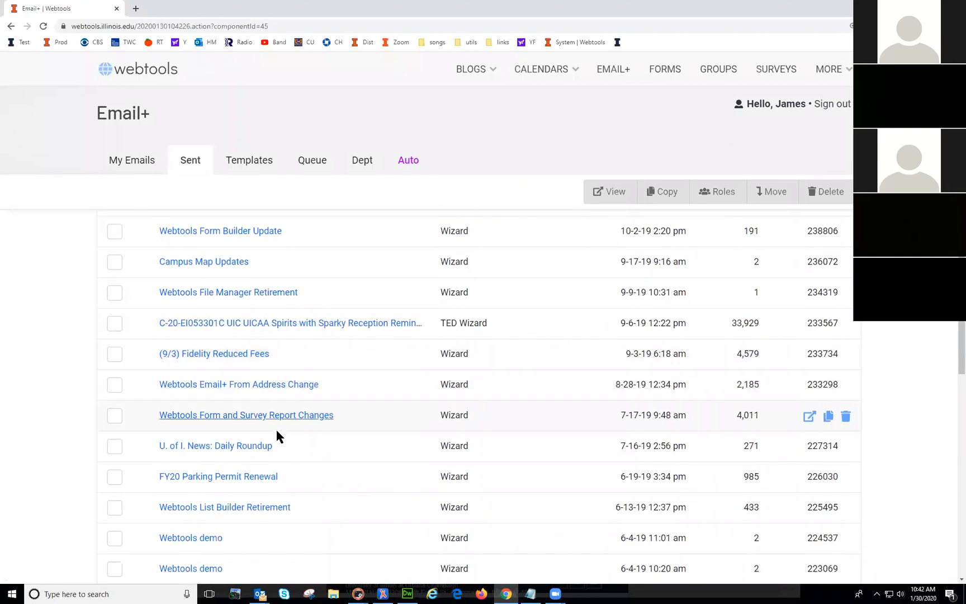
scroll(276, 441, down, 10)
scroll(274, 462, down, 4)
scroll(274, 459, up, 5)
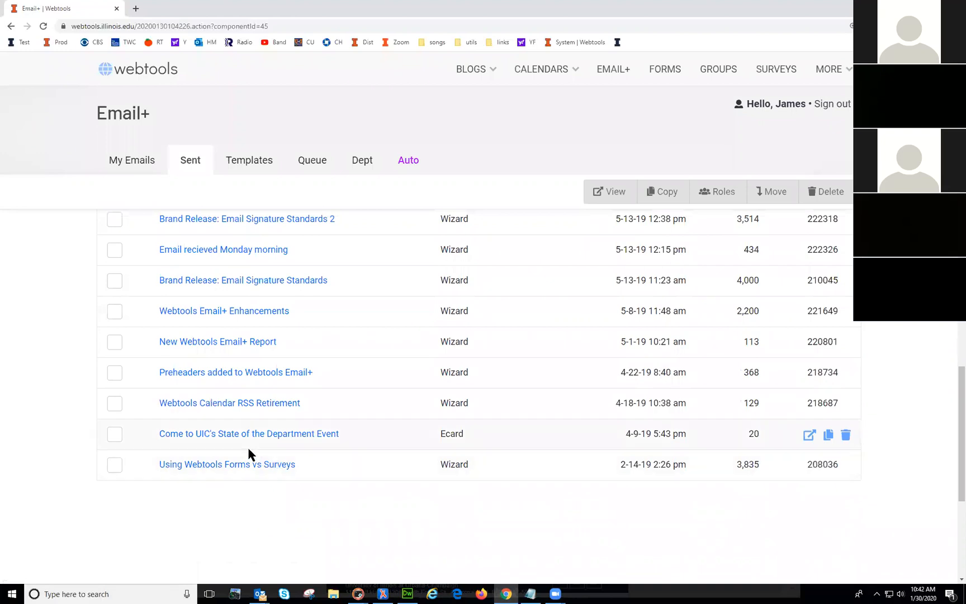
scroll(237, 427, up, 2)
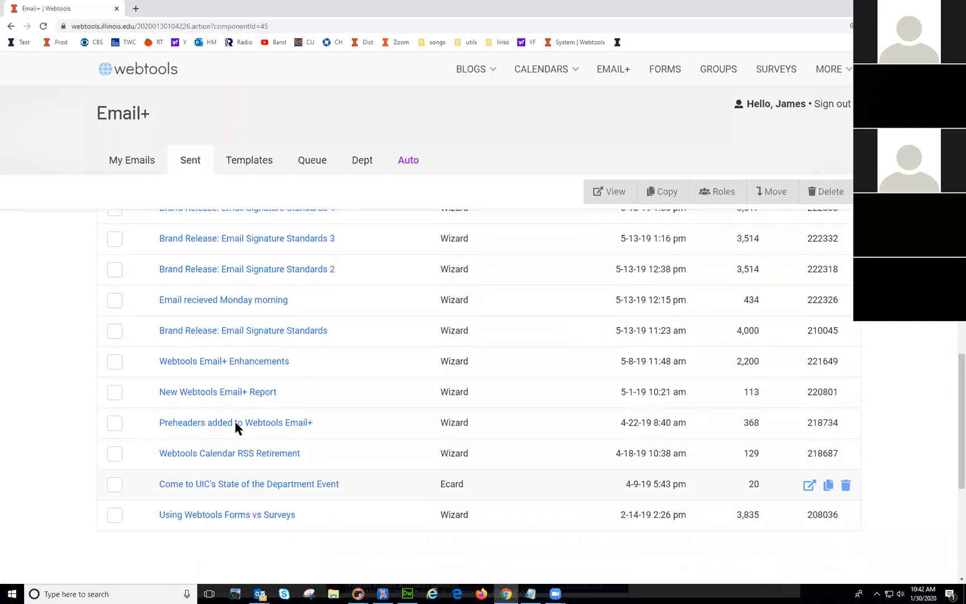
scroll(235, 427, up, 4)
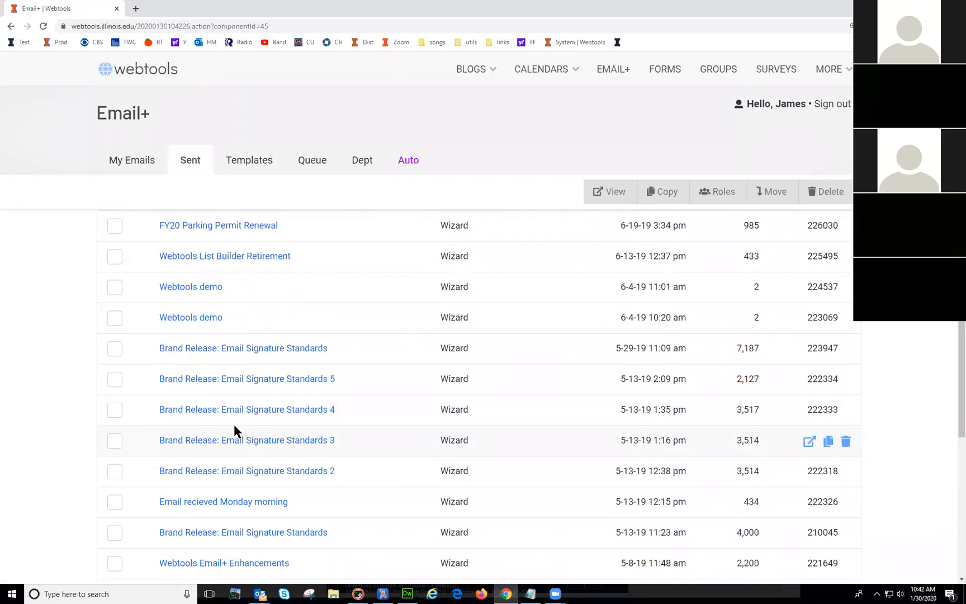
scroll(234, 428, up, 3)
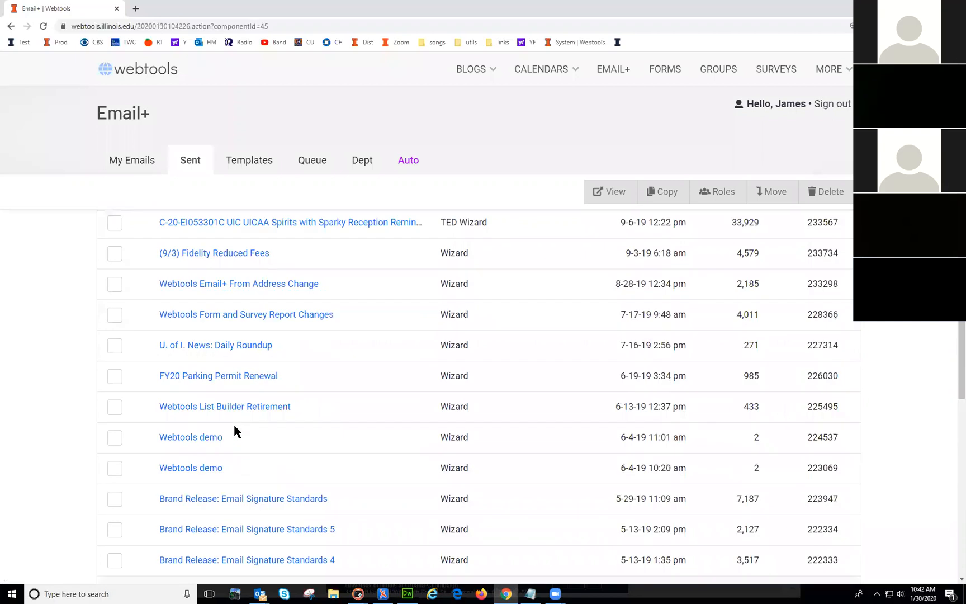
Step: View FY20 Parking Permit Renewal's Summary PDF (985 sent, 739 unique opens), then close it
click(221, 378)
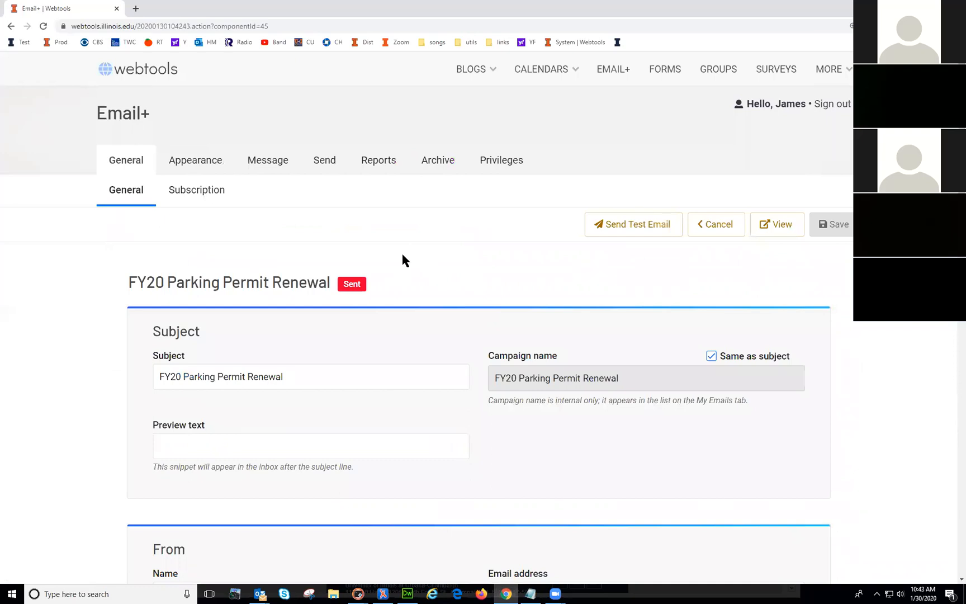
click(379, 163)
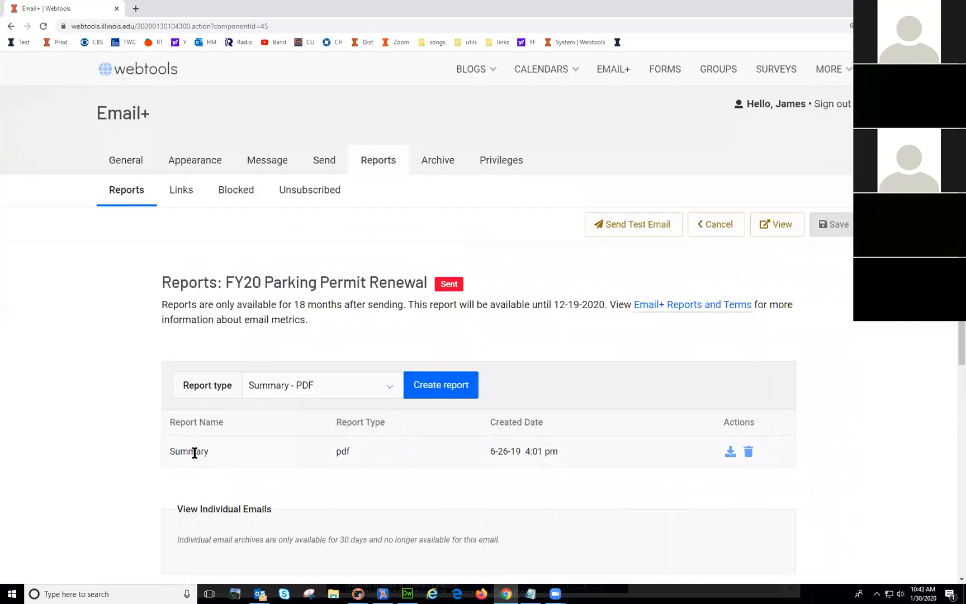
click(730, 452)
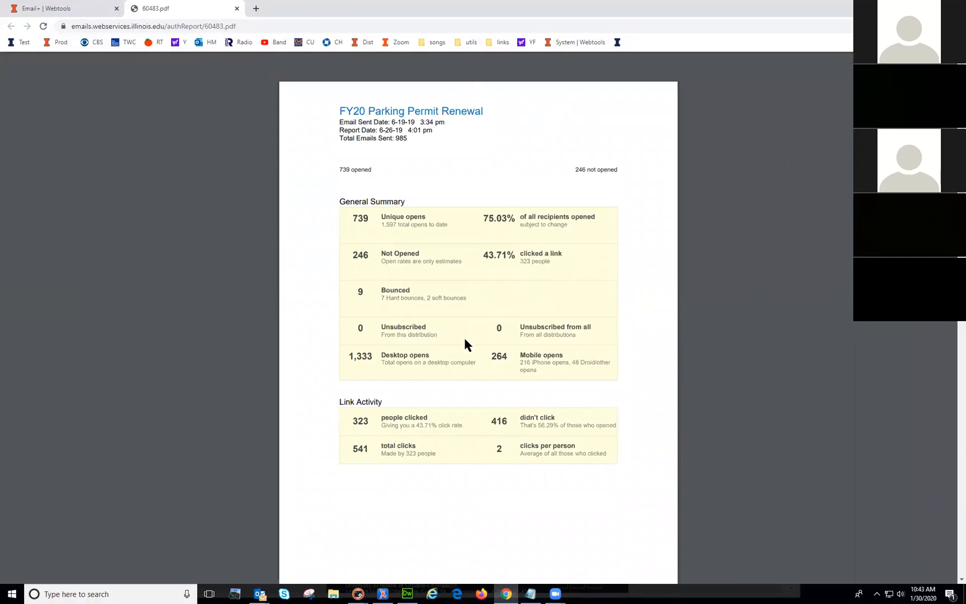
click(235, 9)
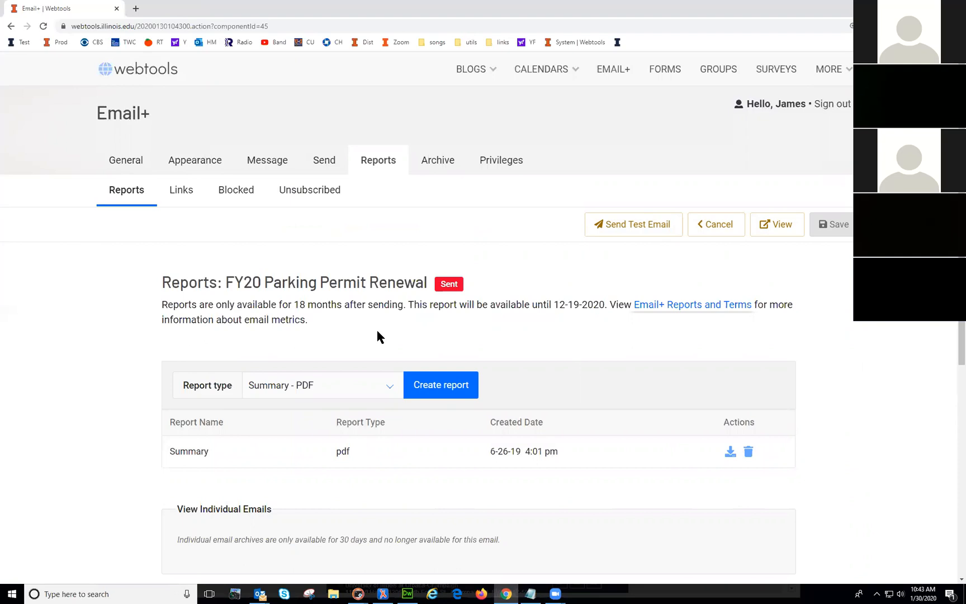
Step: Generate a Sent and bounces detail report and download its CSV as 77734.csv
click(349, 387)
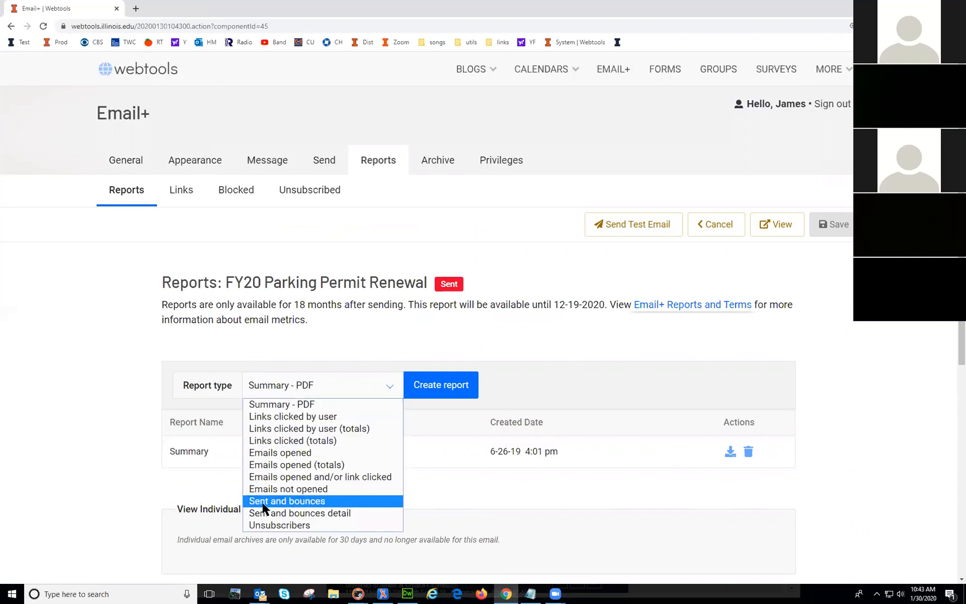
click(309, 513)
click(439, 385)
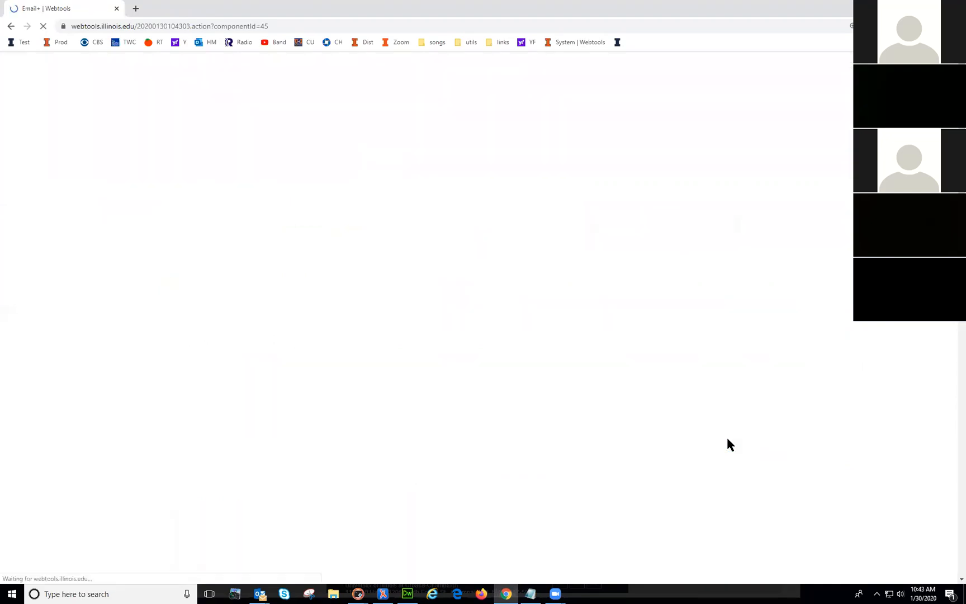
click(740, 508)
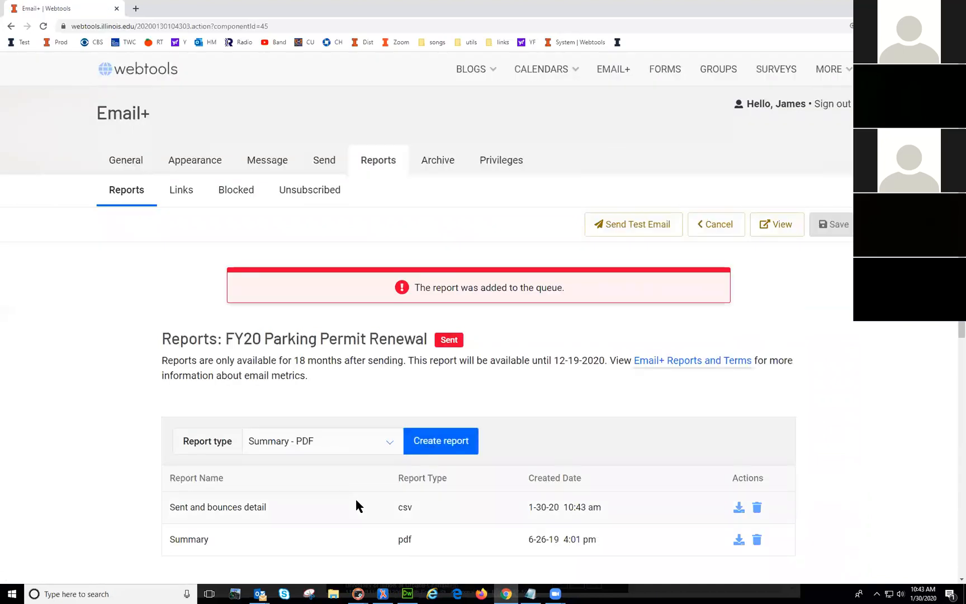
click(738, 508)
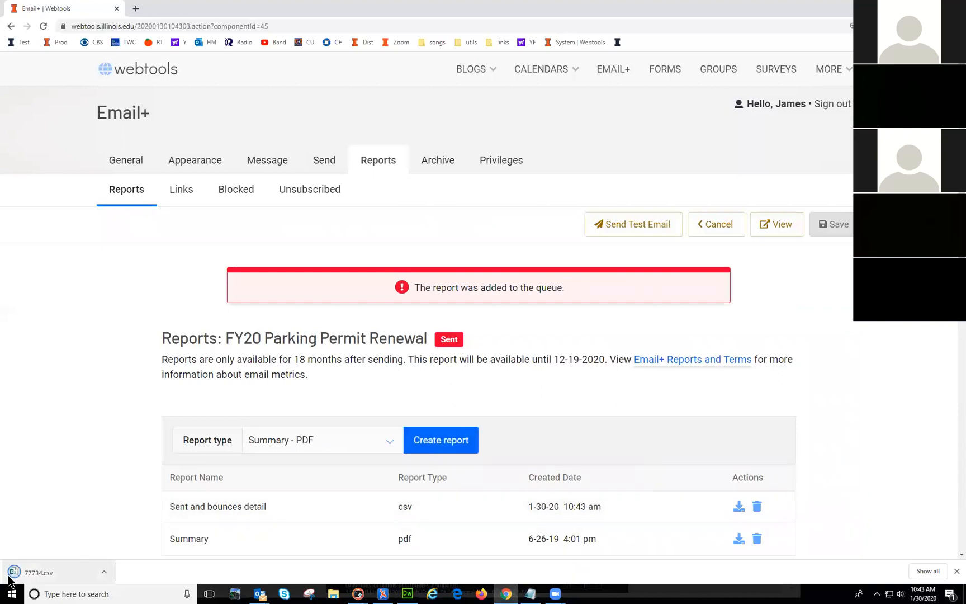
Step: Open 77734.csv in Excel and widen column F to read the full outcomes
click(31, 573)
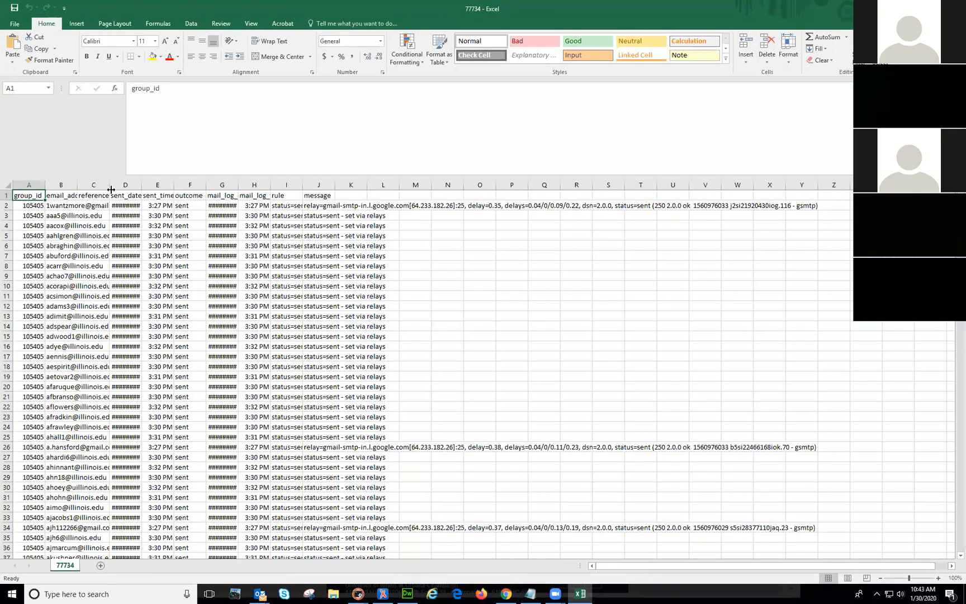
click(187, 195)
scroll(181, 314, down, 7)
scroll(181, 314, down, 20)
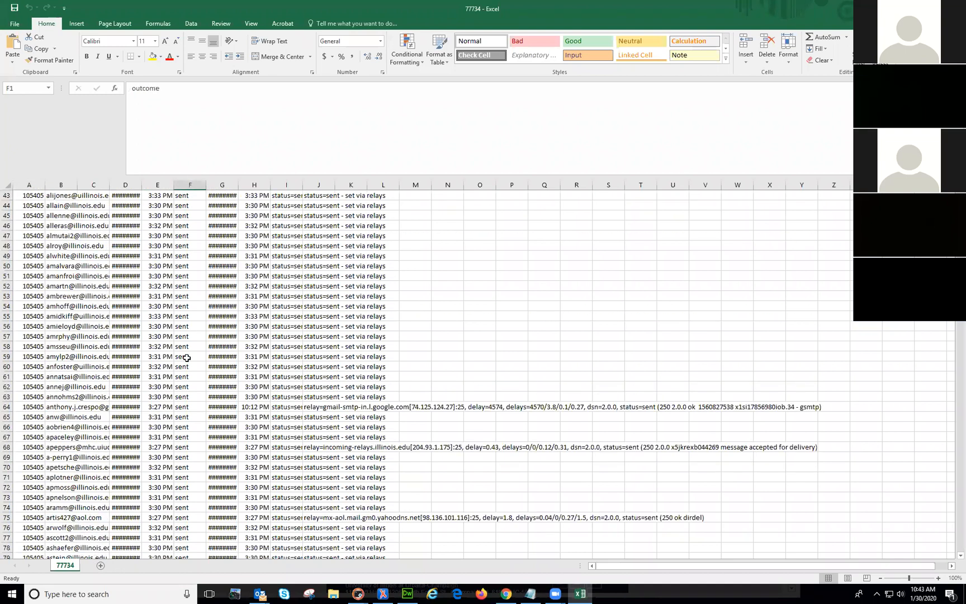
click(185, 357)
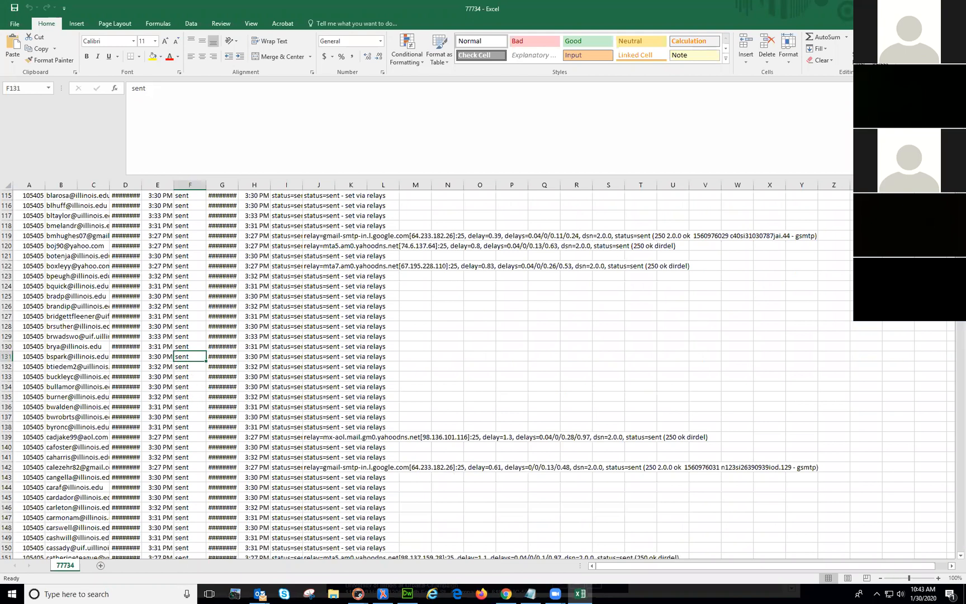
drag(960, 257, 953, 553)
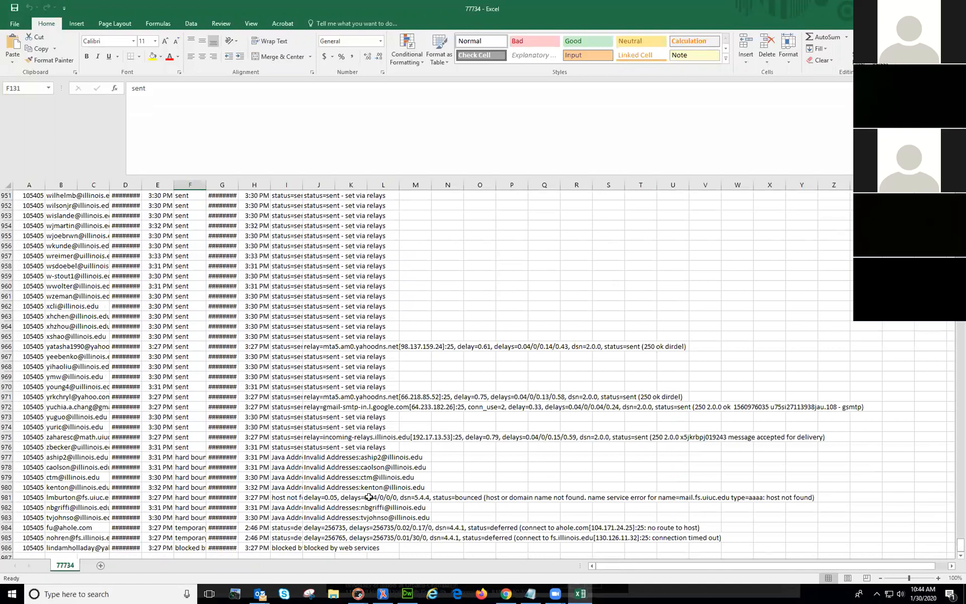
drag(205, 182, 235, 182)
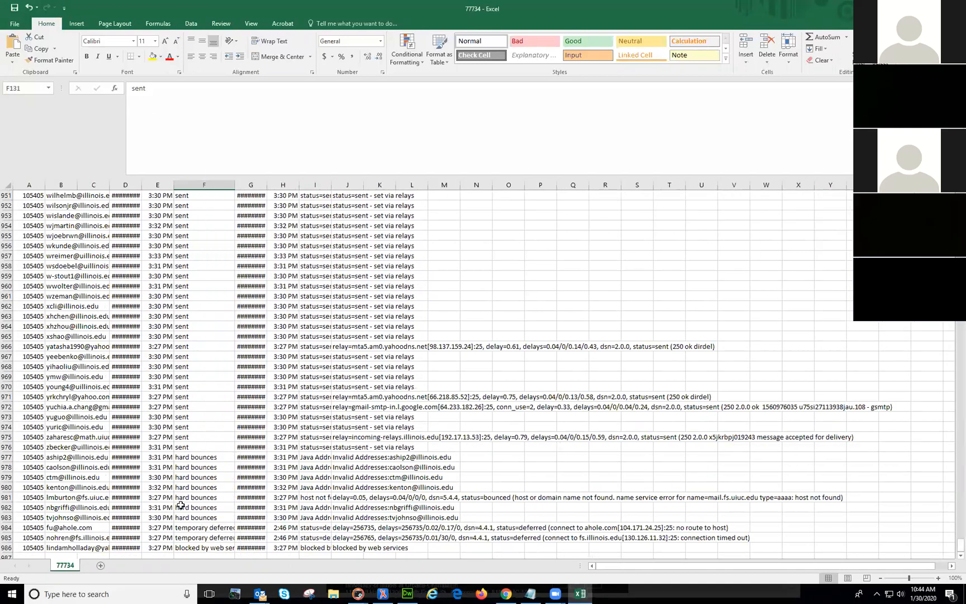
Step: Inspect the row 979 hard bounce, select B977:B986, then close Excel
click(61, 477)
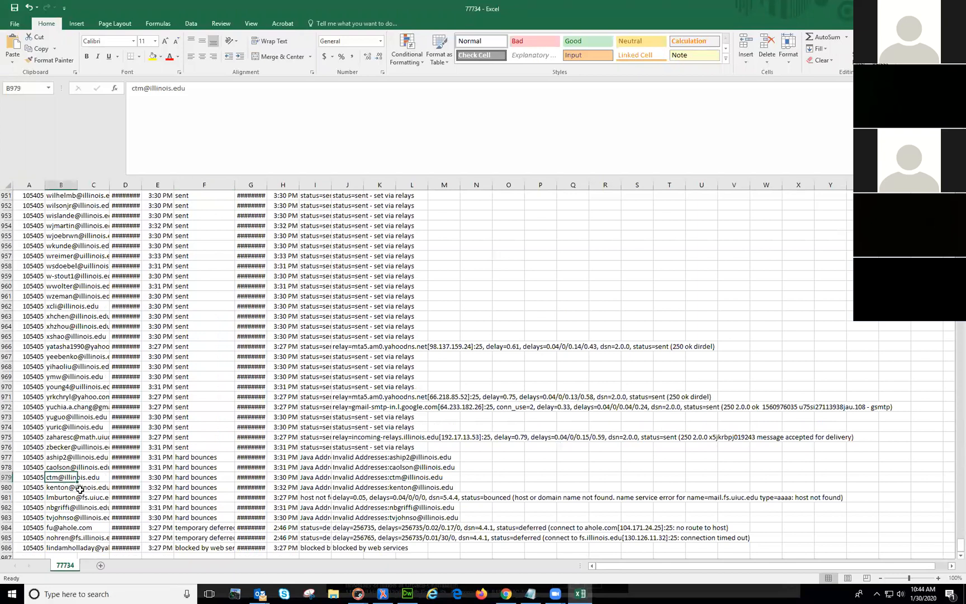
click(194, 477)
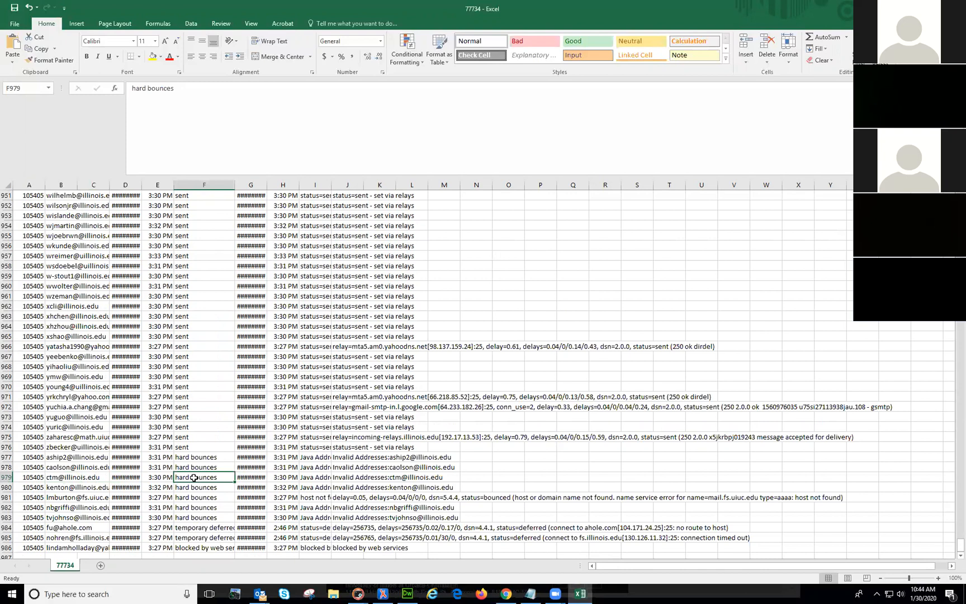
click(311, 478)
click(347, 476)
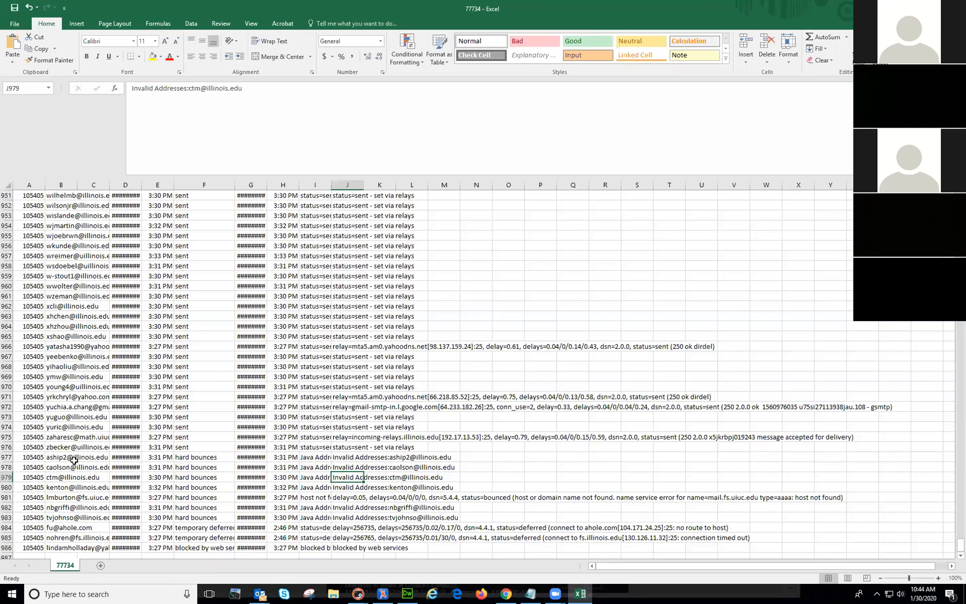
drag(74, 459, 63, 549)
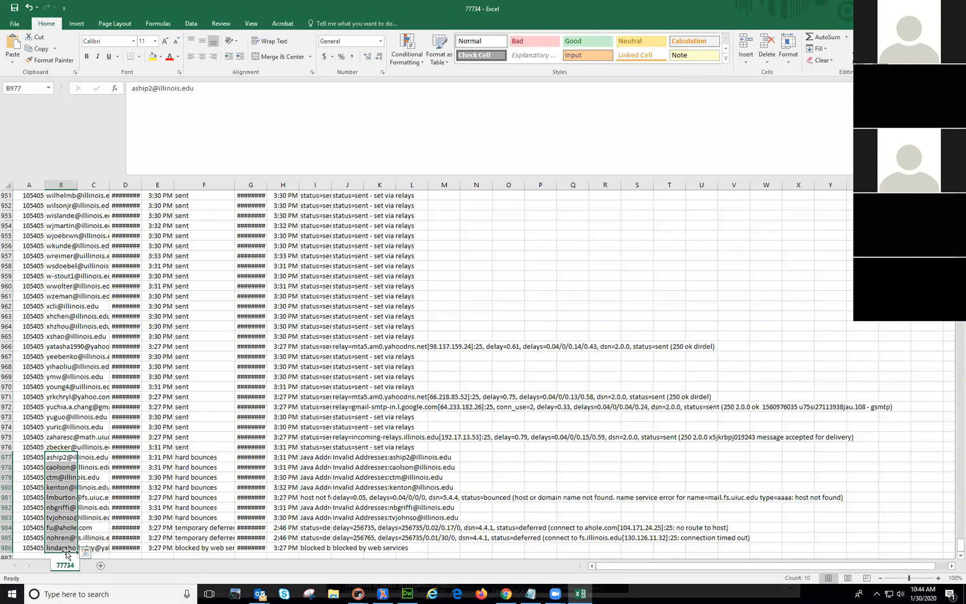
click(465, 22)
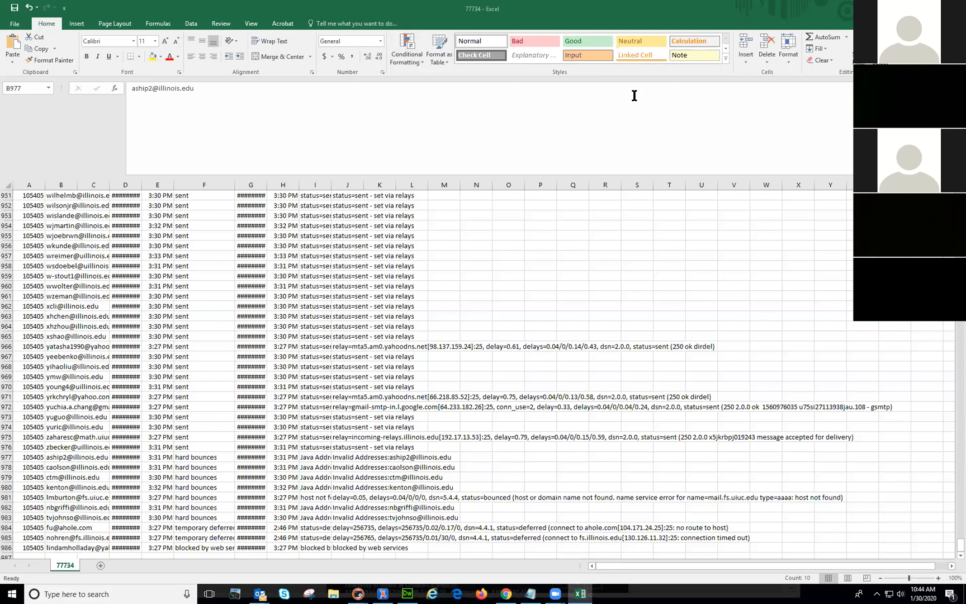
key(alt+F4)
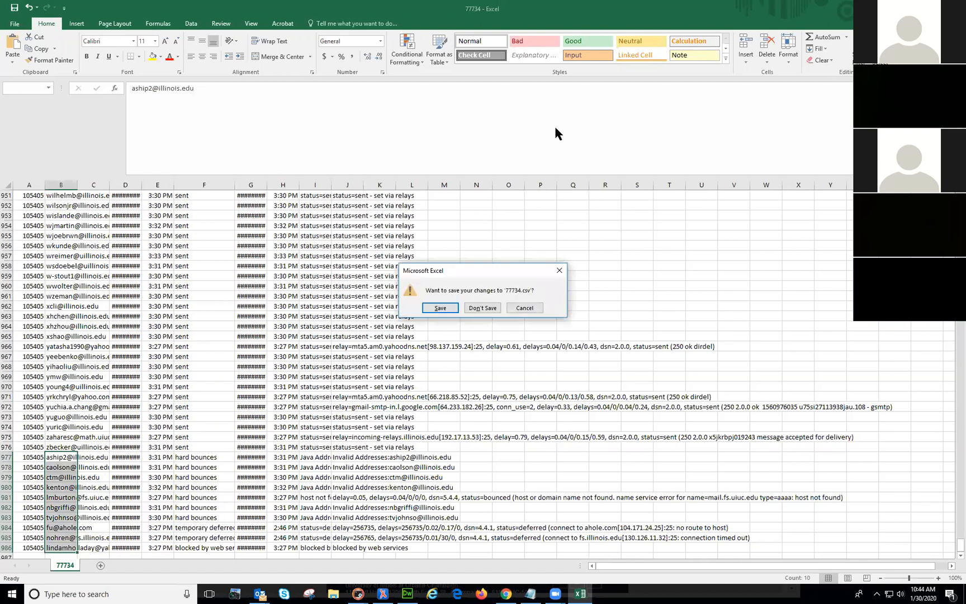
Step: Close the CSV without saving and check the report type list, leaving it unchanged
click(484, 309)
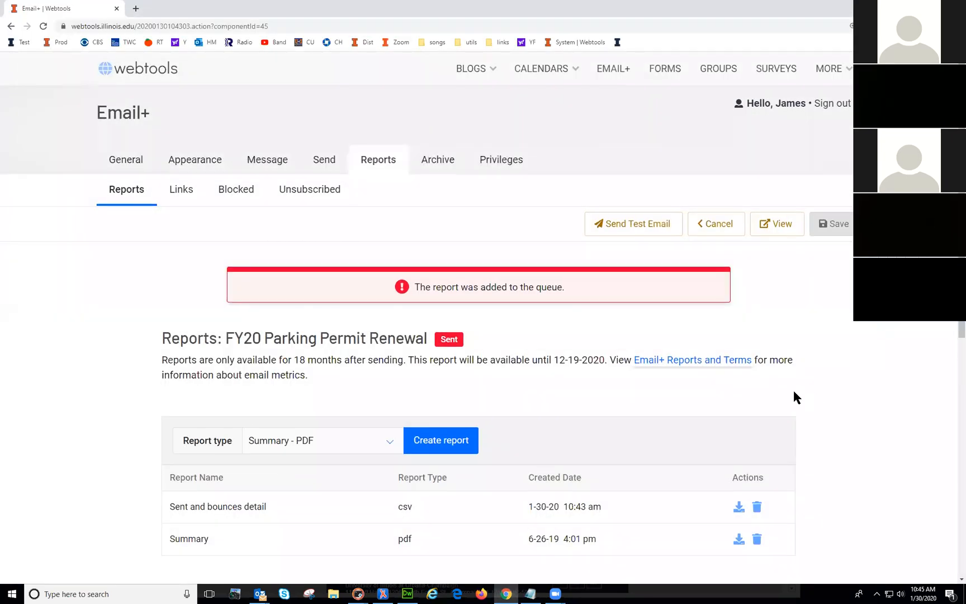
scroll(643, 409, down, 3)
click(343, 289)
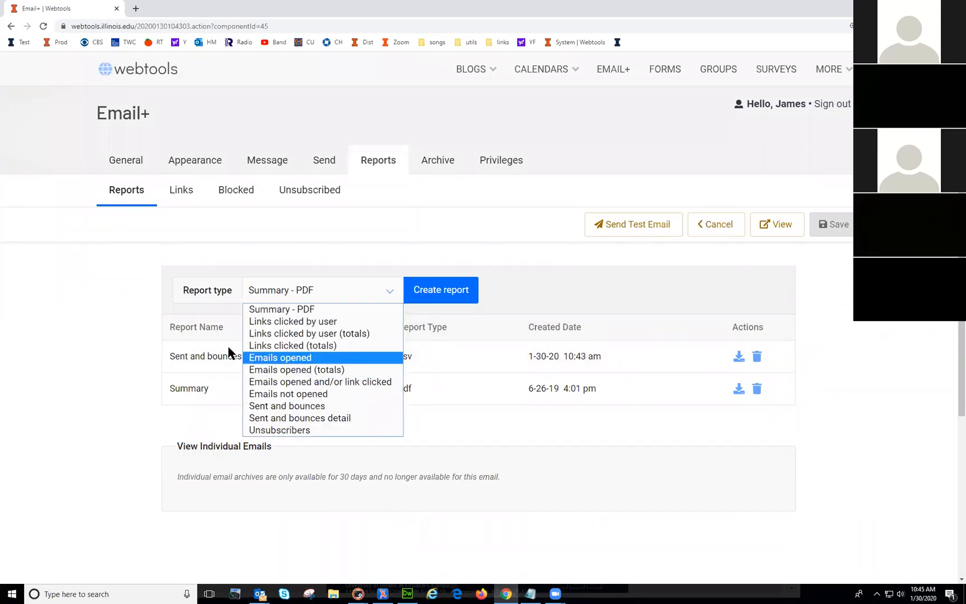
click(87, 348)
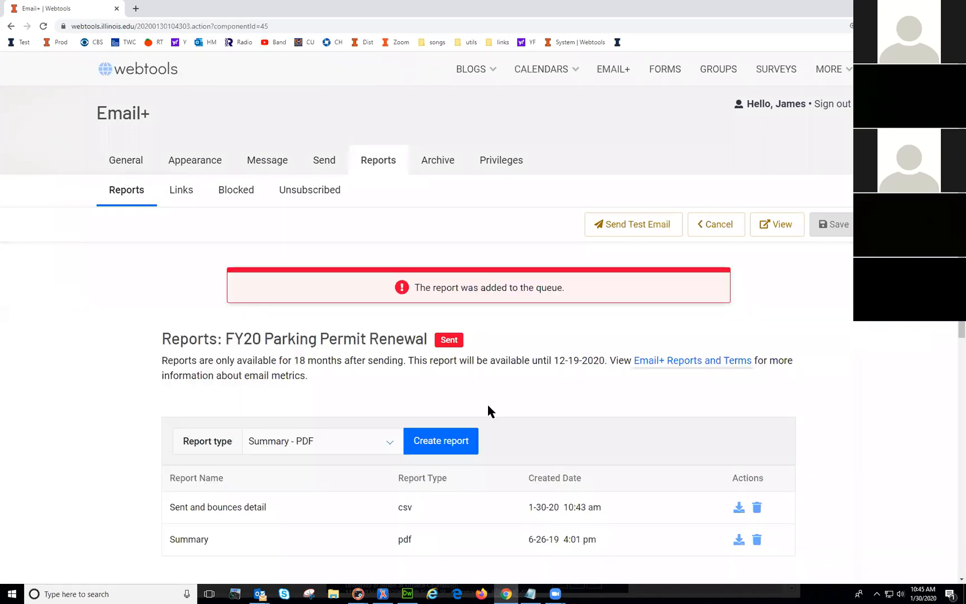
Step: Review the first URL in the email's Links report, then view the Blocked recipients report
click(181, 193)
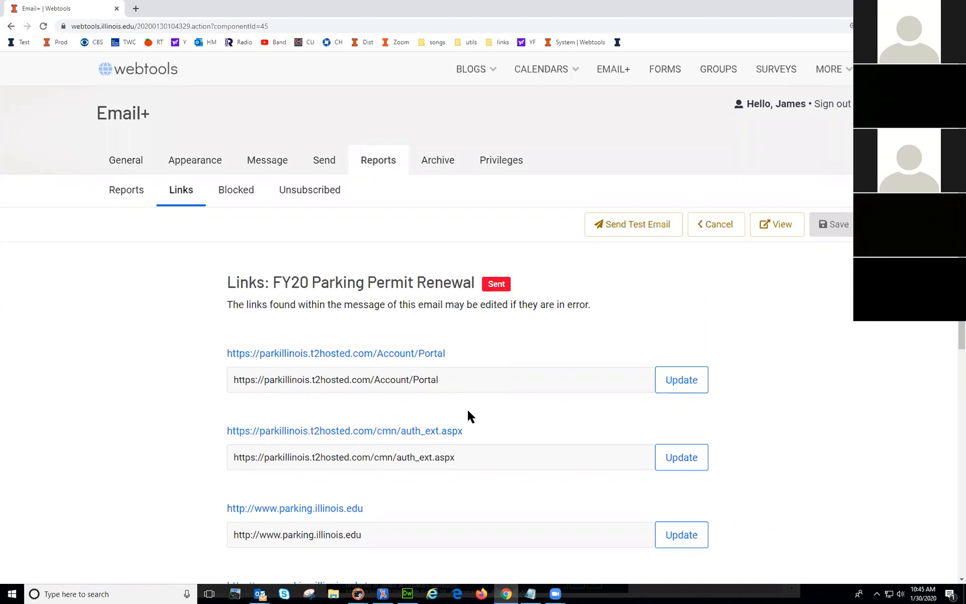
drag(451, 380, 233, 380)
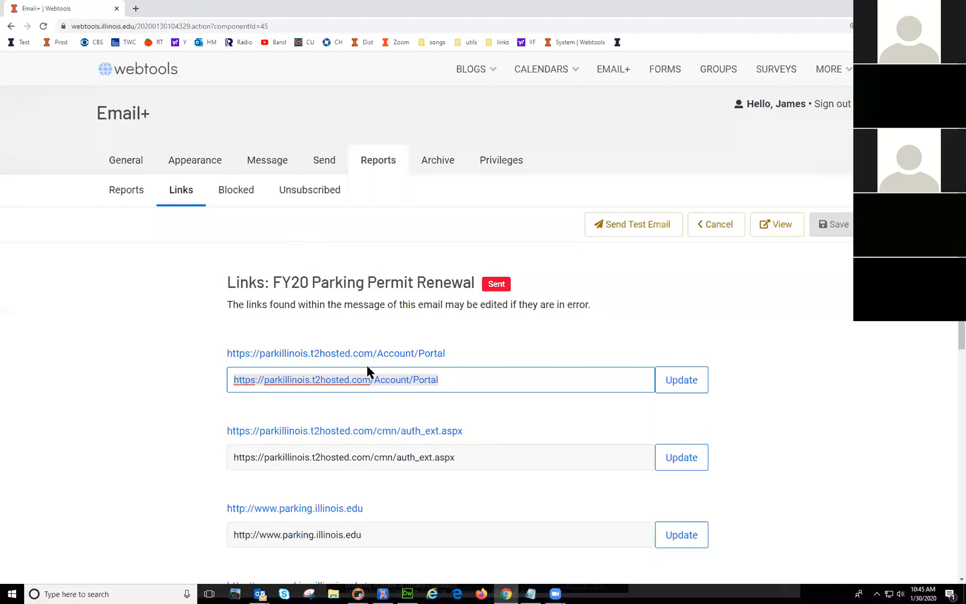
click(466, 377)
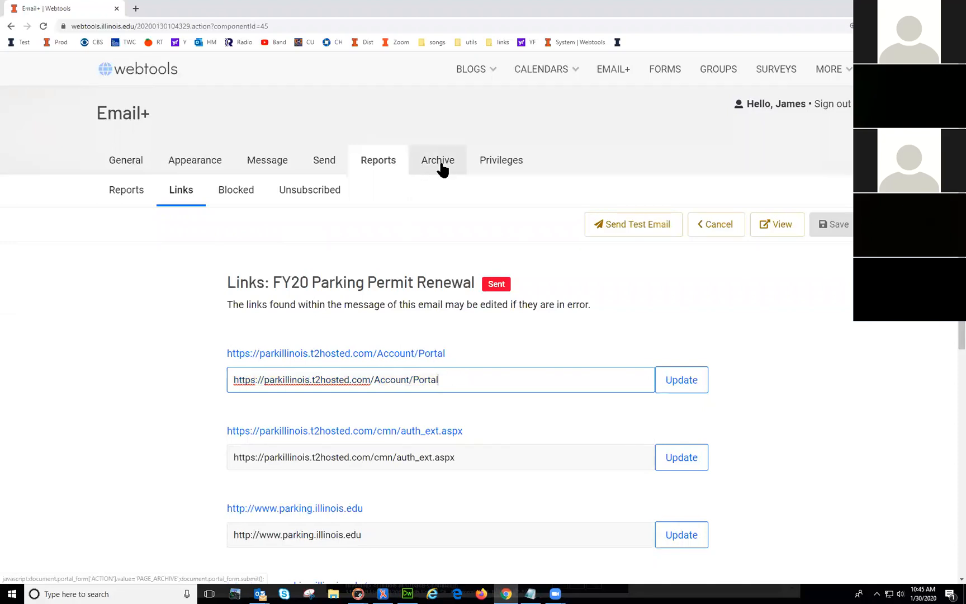
click(242, 190)
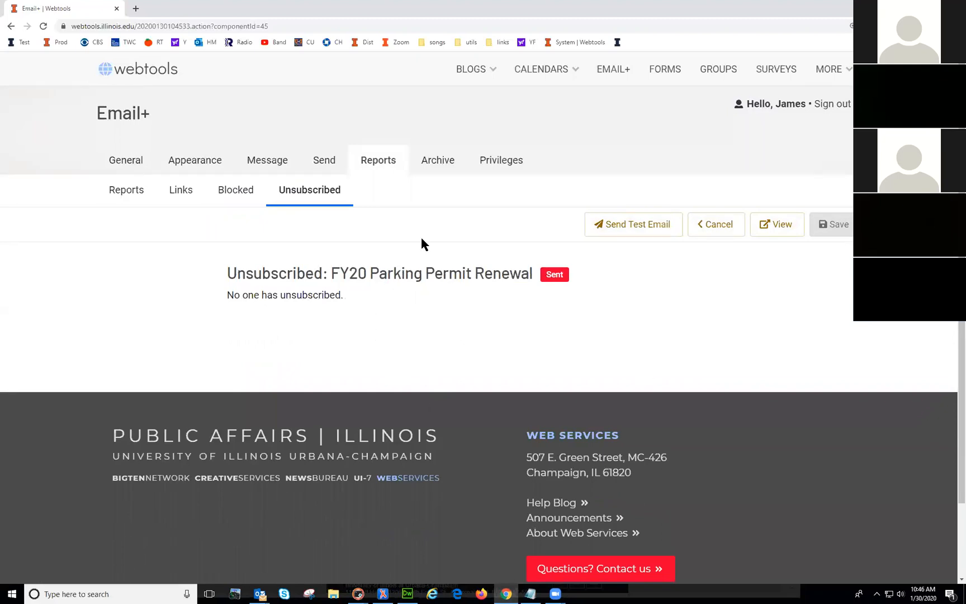
Step: Open the email's archived version and select the parking.illinois.edu link in it
click(436, 161)
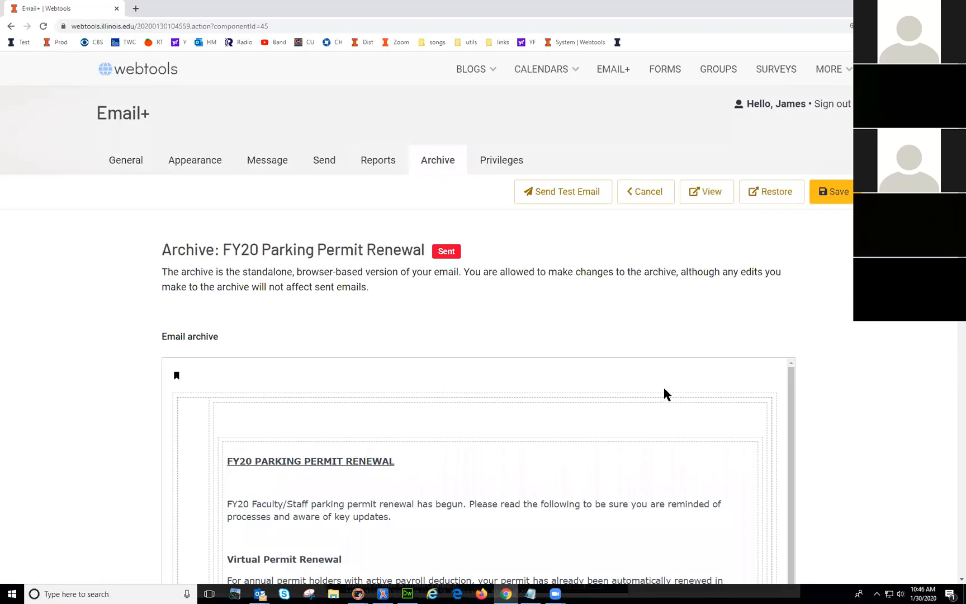
click(615, 534)
scroll(614, 534, down, 1)
scroll(614, 534, down, 1)
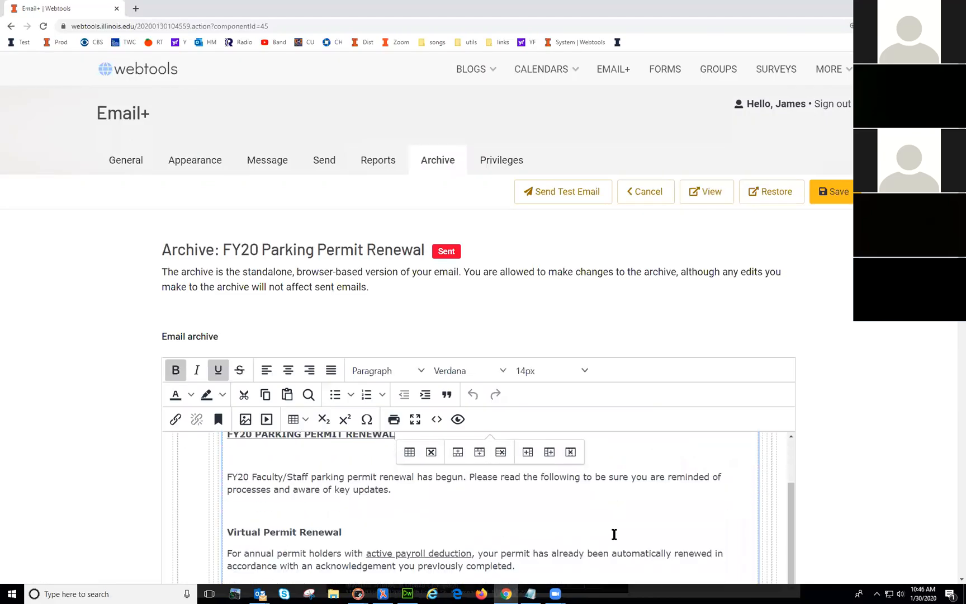
scroll(910, 392, down, 3)
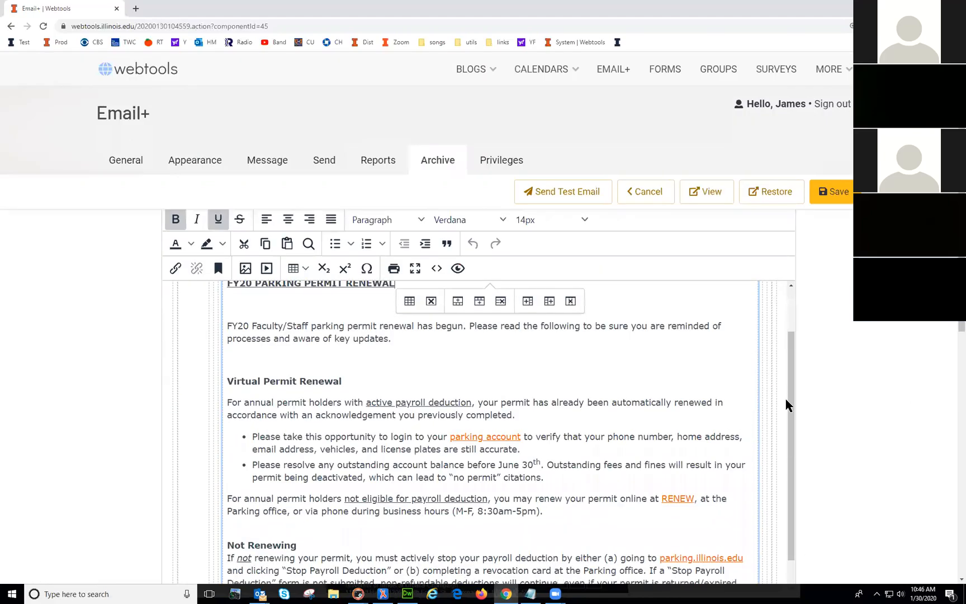
drag(794, 395, 781, 462)
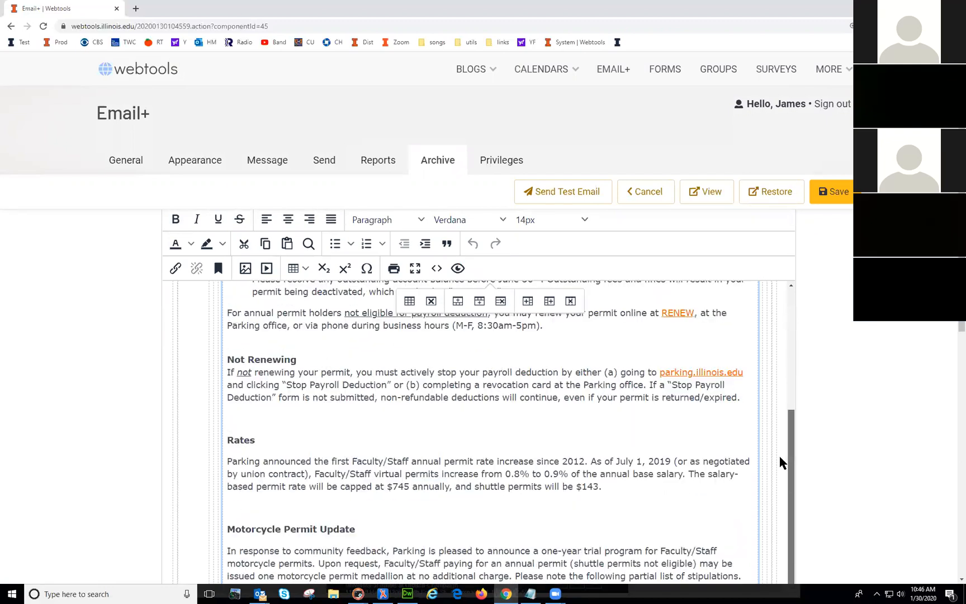
double_click(689, 373)
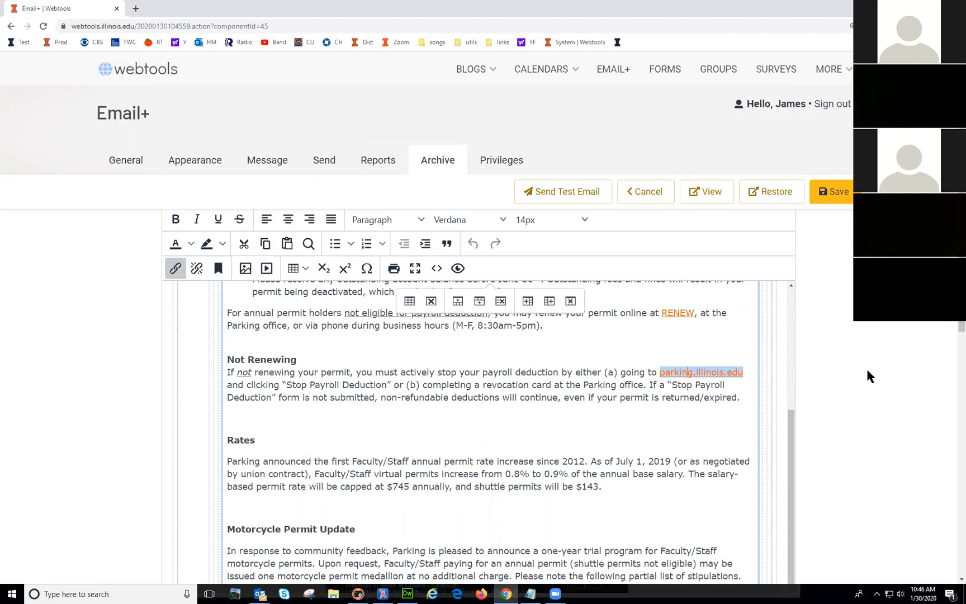
Step: Preview the archived newsletter in a new browser tab, then close that tab
scroll(868, 375, up, 3)
click(706, 192)
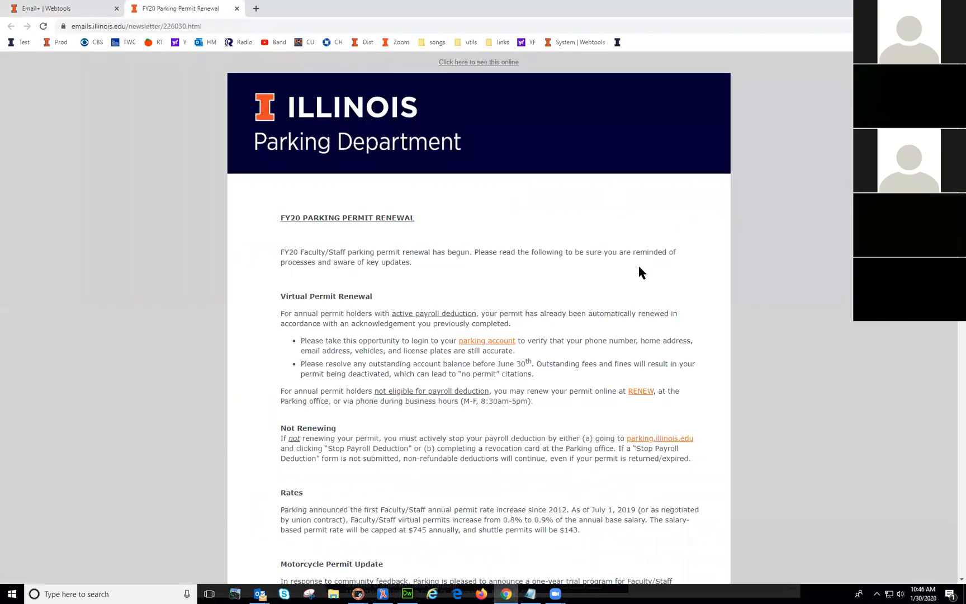
click(236, 8)
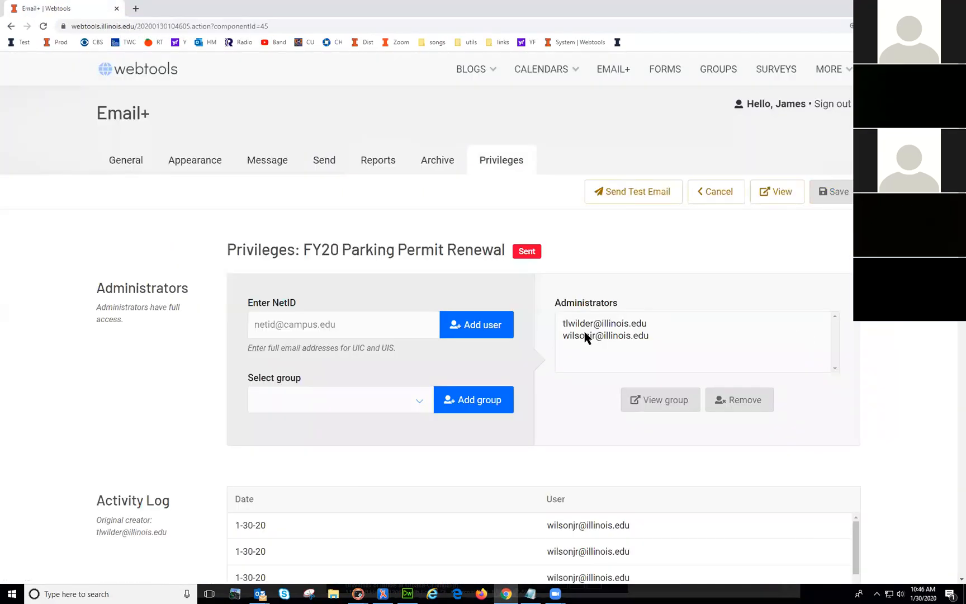
Step: Check both listed administrators, then leave the campaign without saving to reach Sent Emails
click(614, 323)
click(615, 336)
click(614, 324)
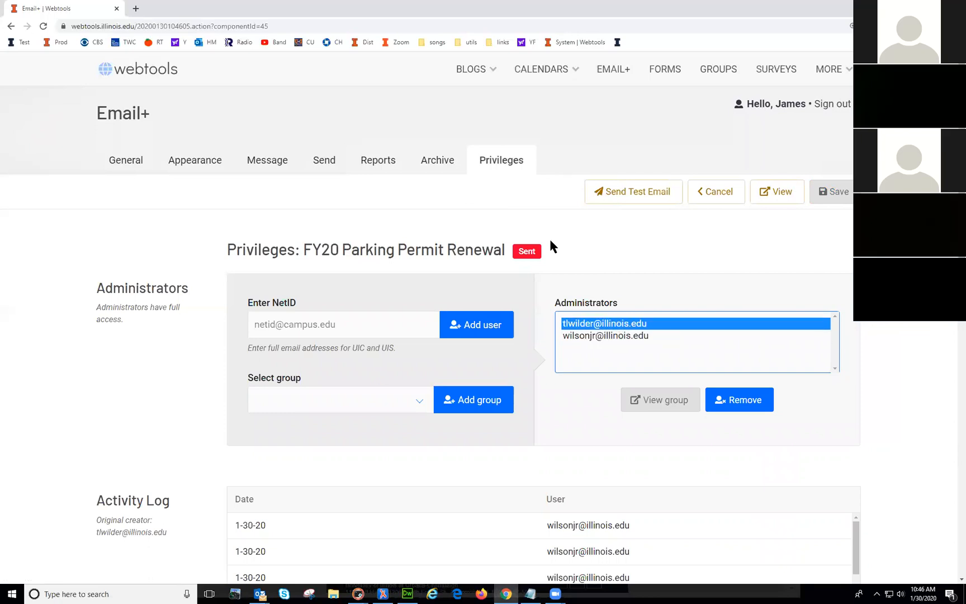
click(355, 213)
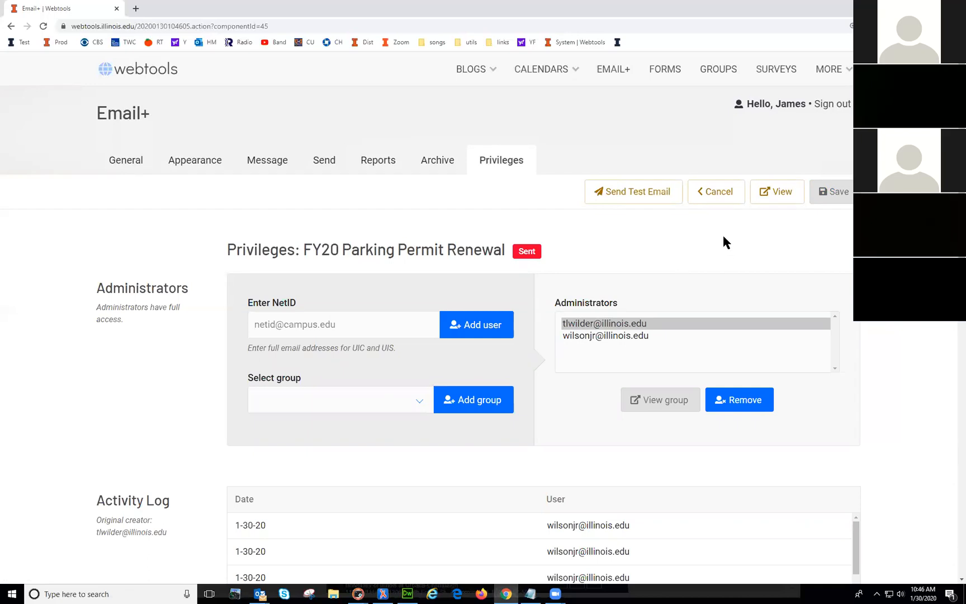
click(719, 195)
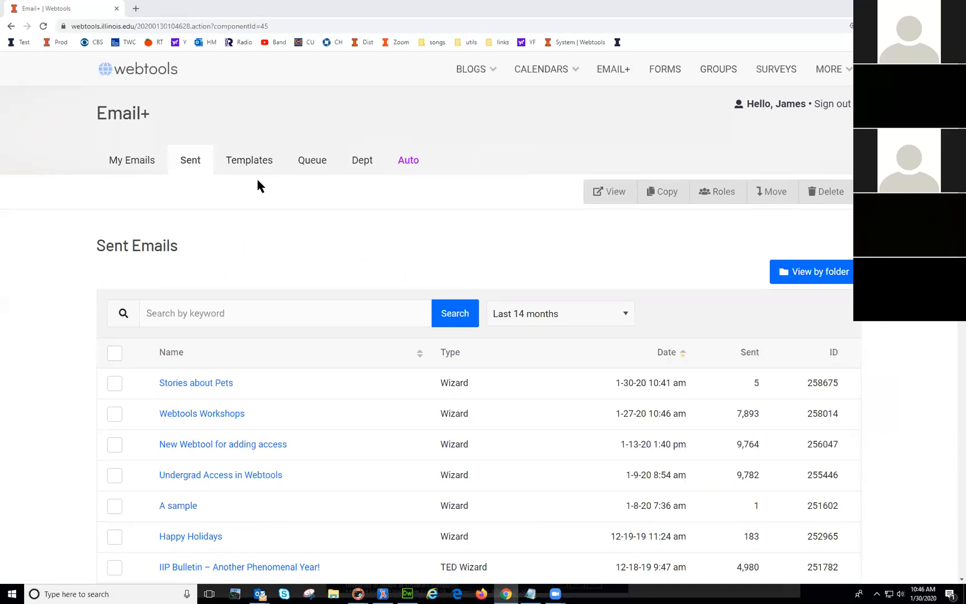
Step: Open the Happy Holidays email from My Emails and review its Subscription settings
click(128, 162)
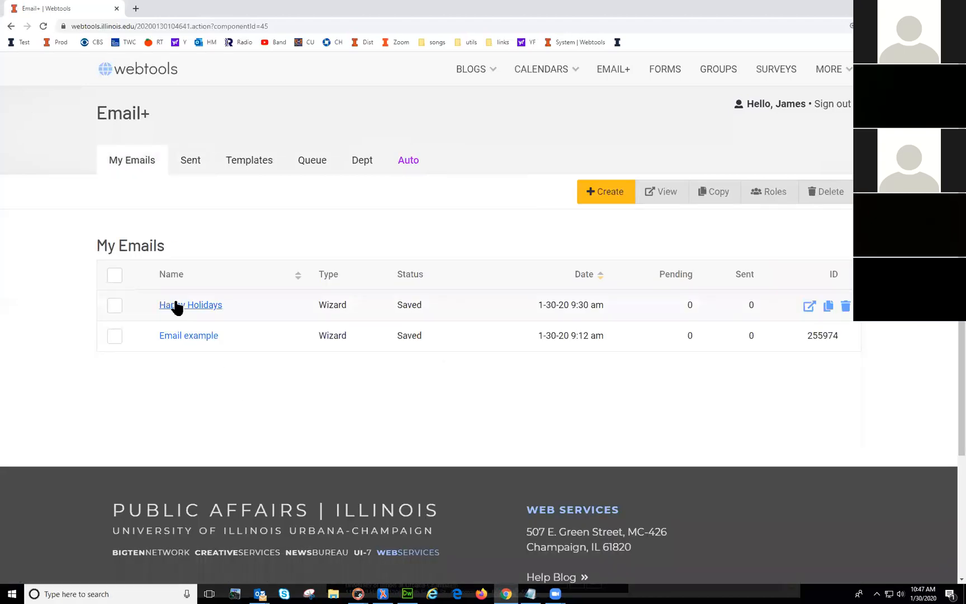
click(176, 307)
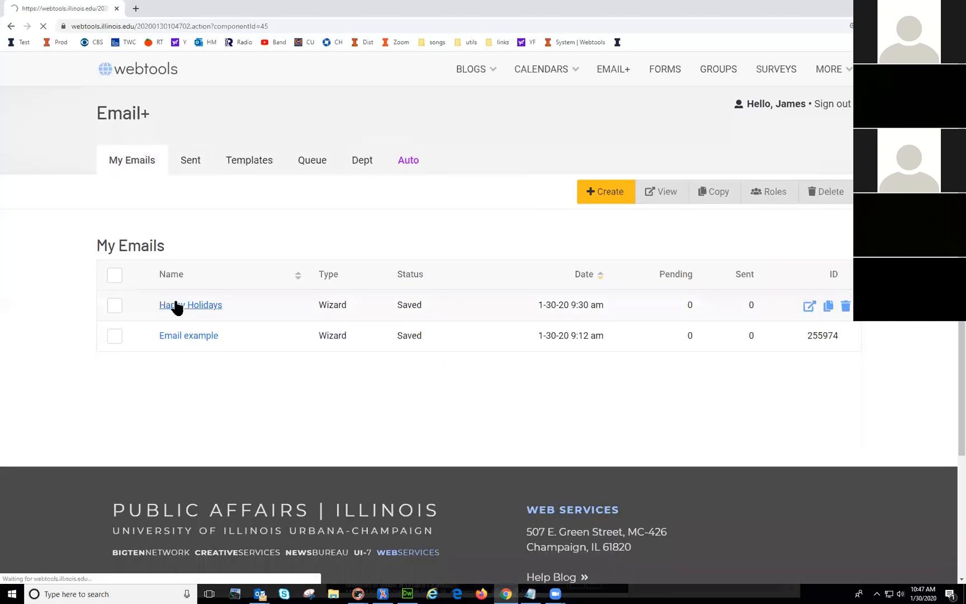
click(197, 192)
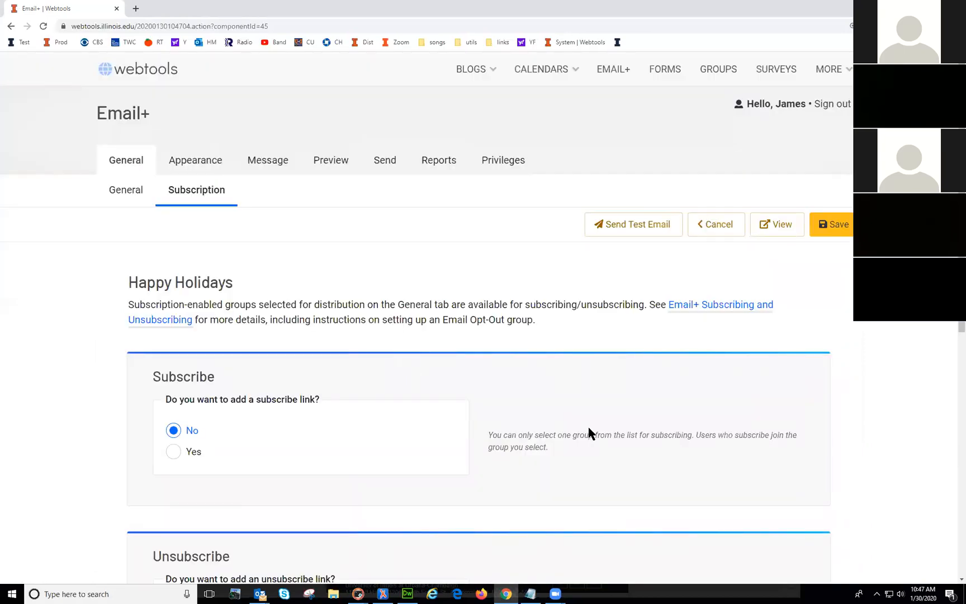
scroll(590, 429, down, 1)
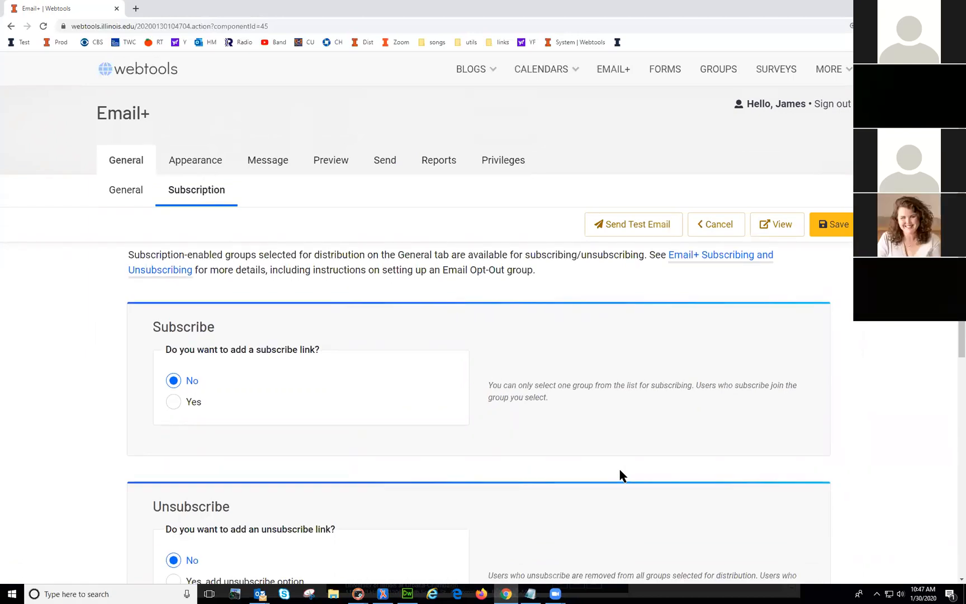
scroll(622, 474, up, 1)
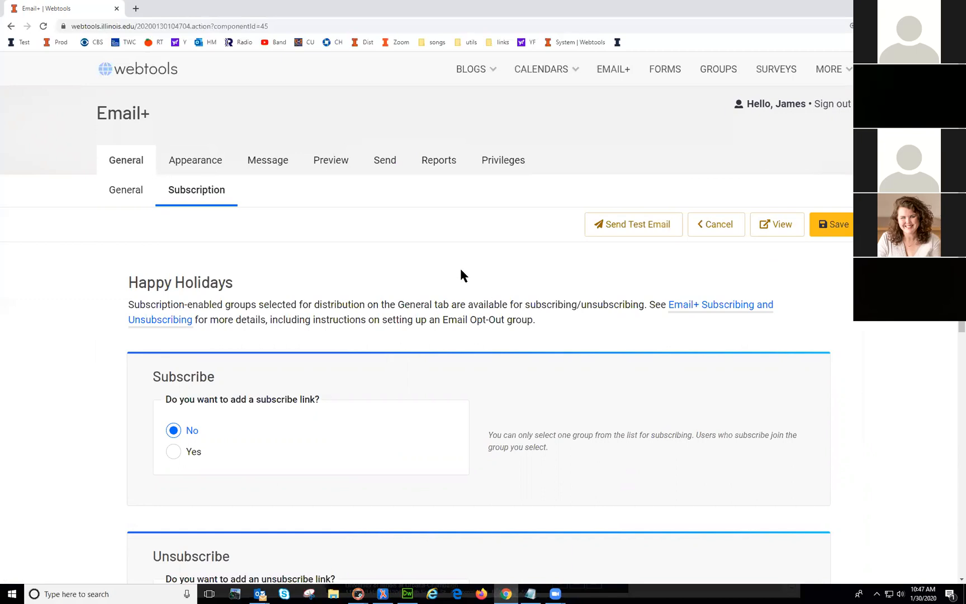
Step: Highlight the description's phrase about the General tab, then clear the highlight
mouse_move(509, 305)
mouse_down()
mouse_move(416, 304)
mouse_move(512, 304)
mouse_up()
click(416, 304)
click(508, 302)
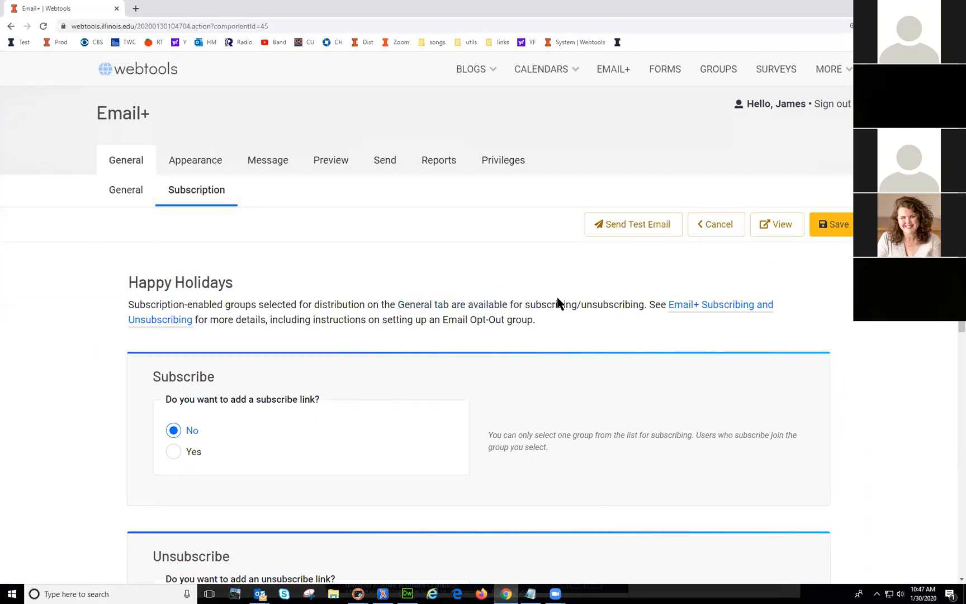